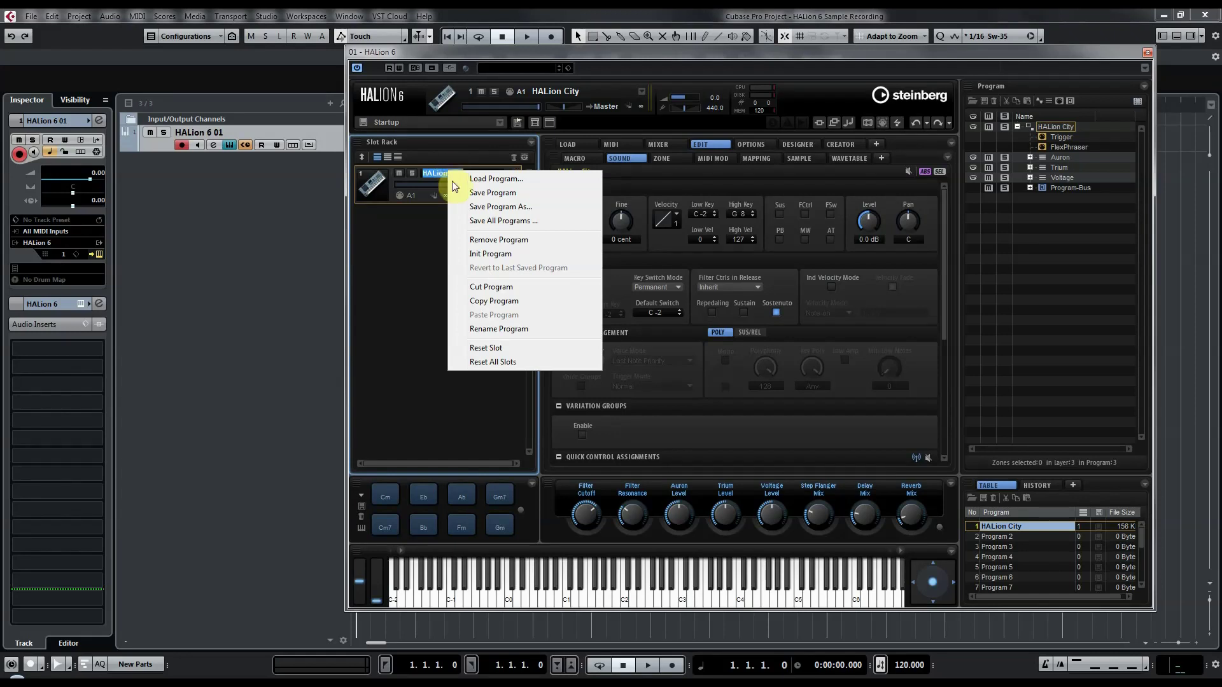
- Initialize the HALion City program in slot 1 and open the Sample Recorder in a new editor page
click(497, 254)
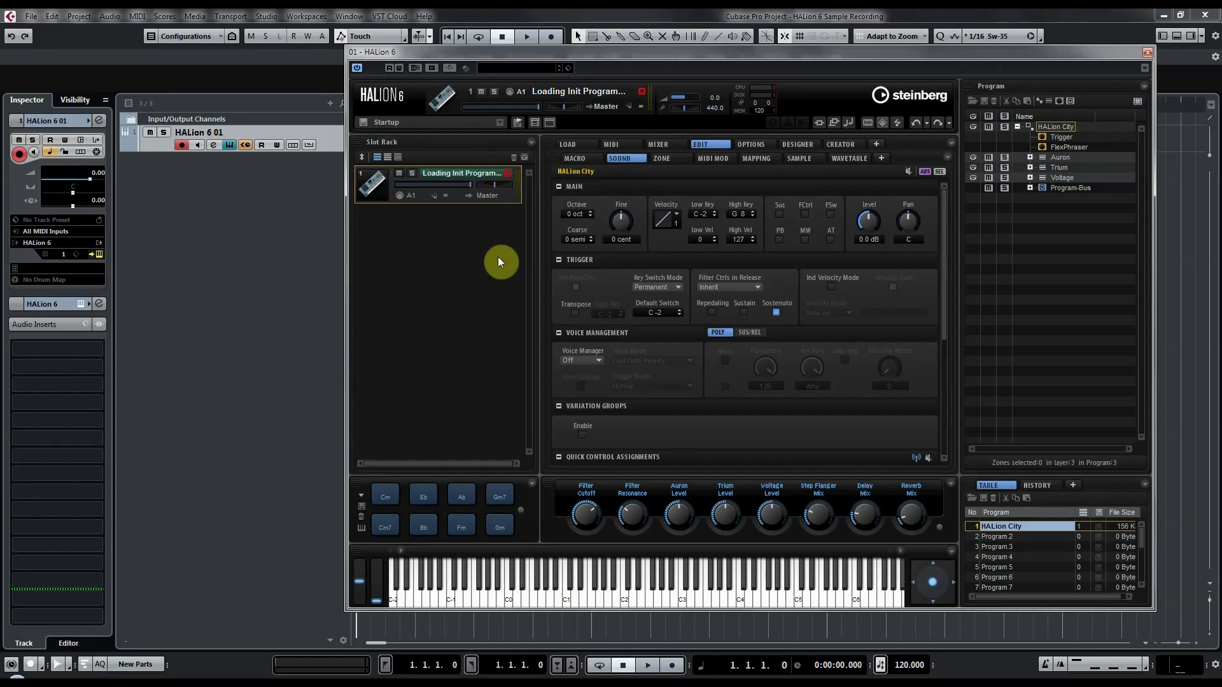
click(876, 144)
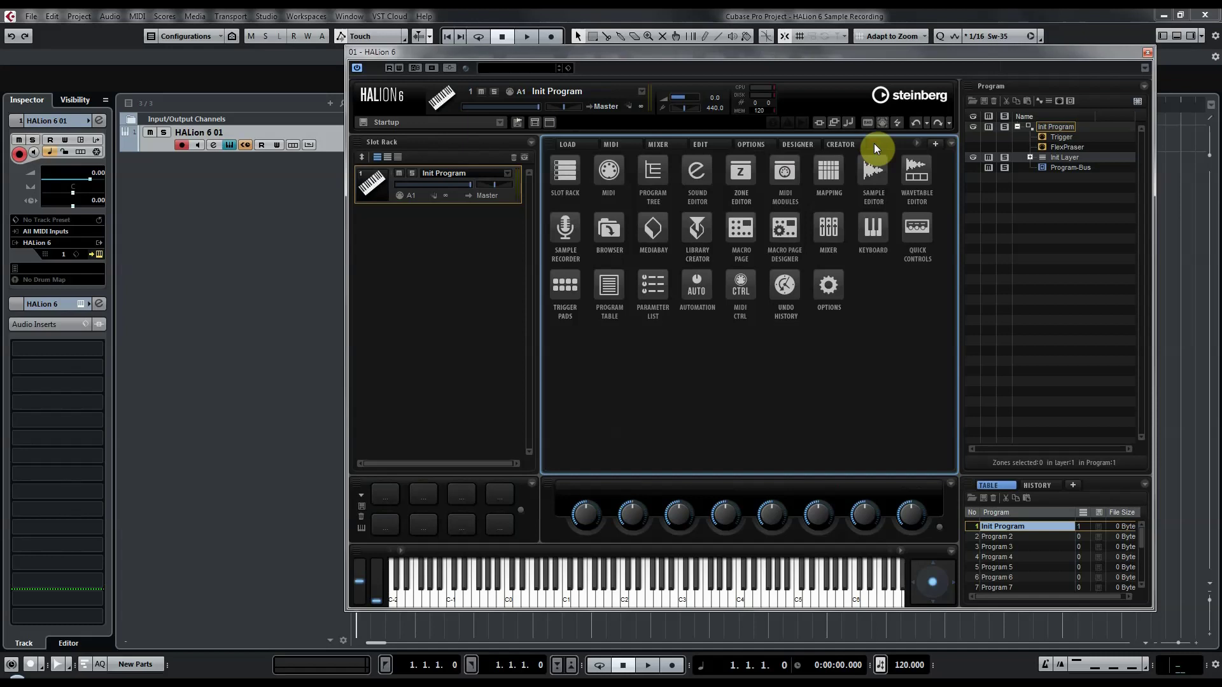
click(570, 230)
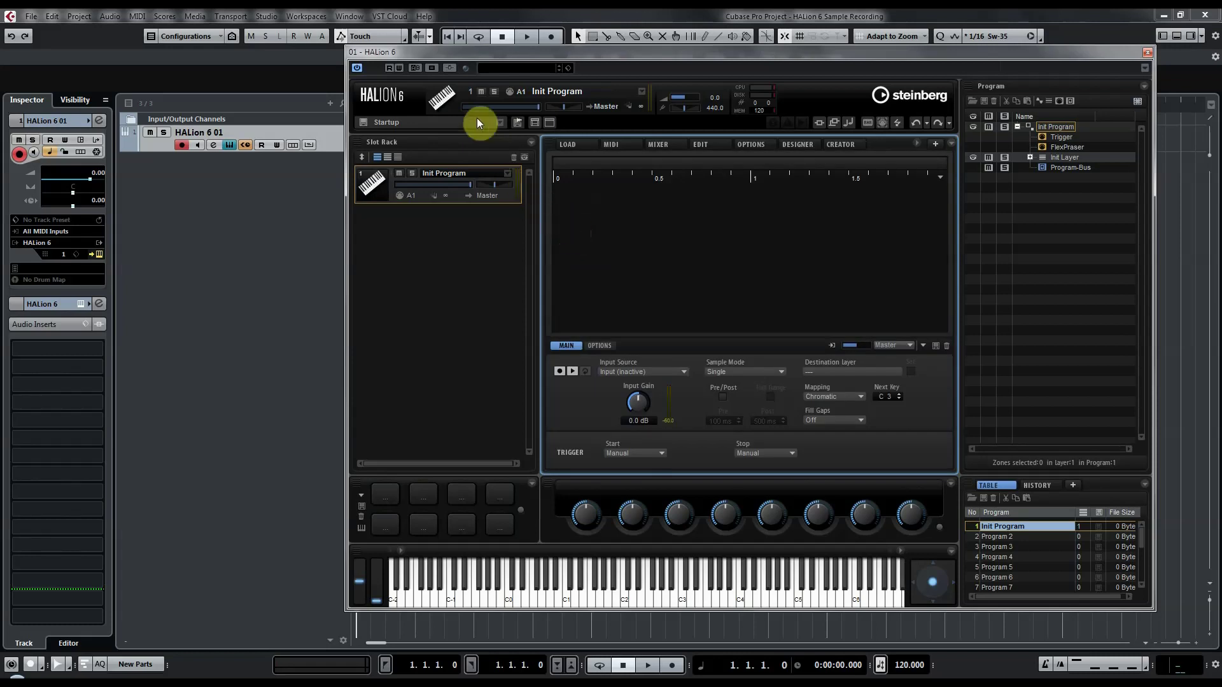
- Activate the instrument's side-chain input and set the record folder to D:\HALion Recordings
click(451, 68)
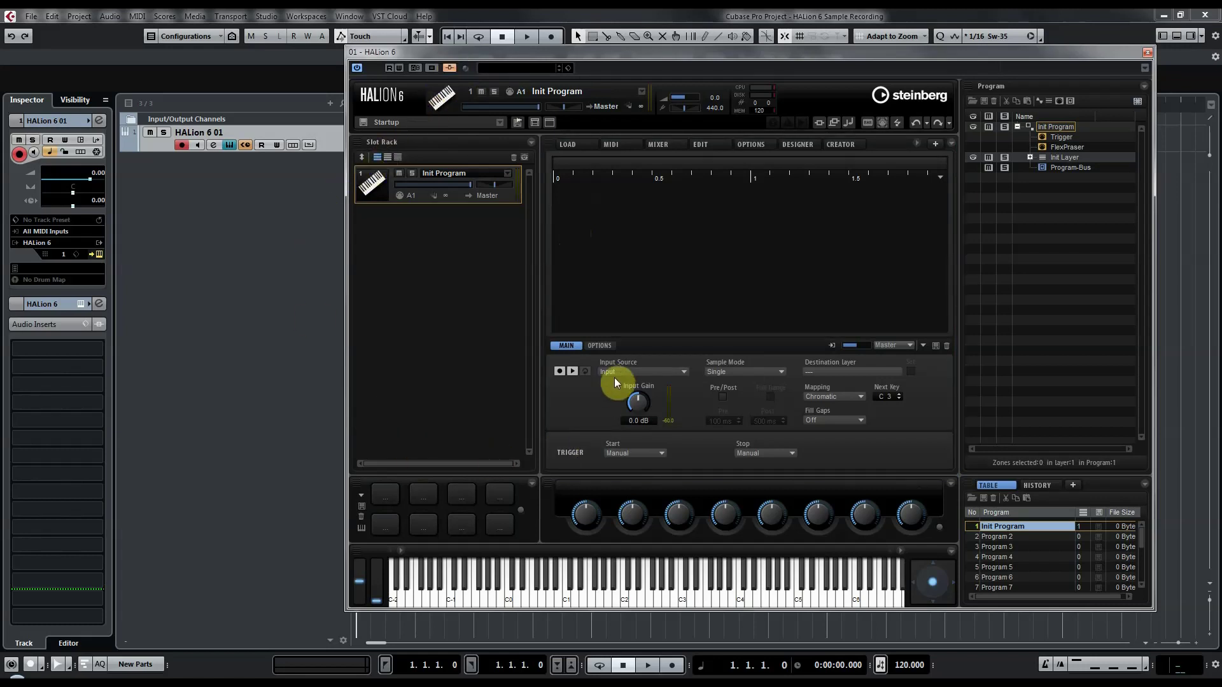
click(598, 346)
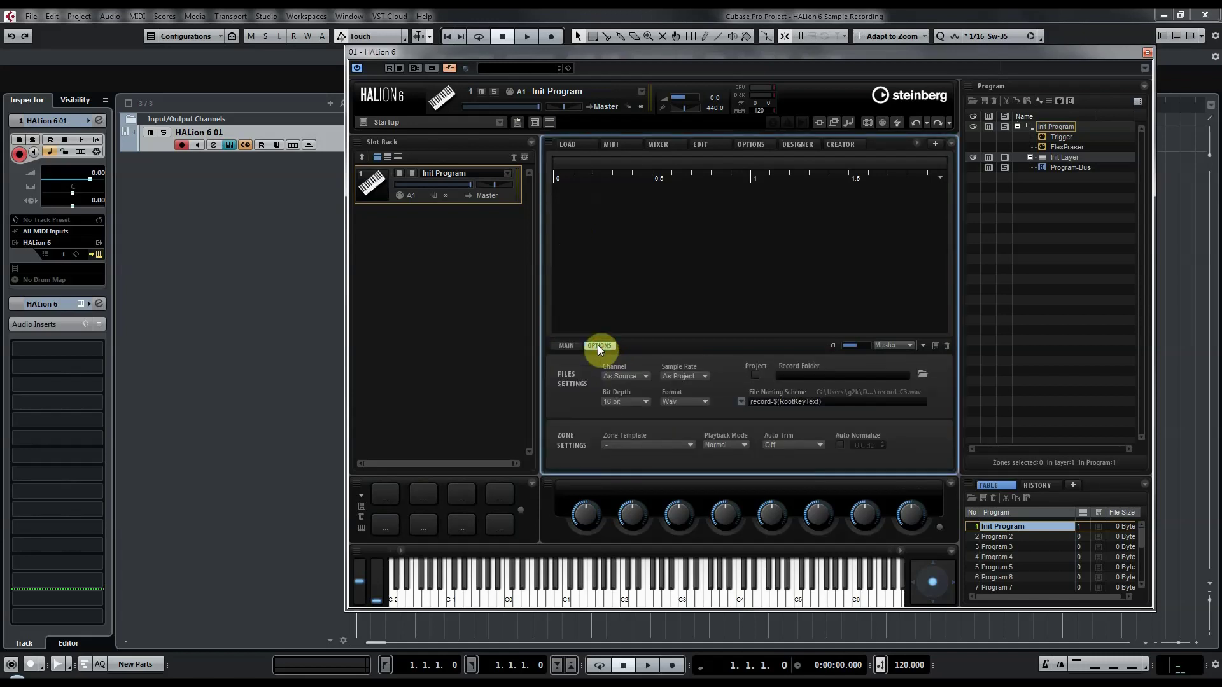
click(921, 375)
- Replace the file naming scheme with the prefix Rec_ followed by the Date attribute
click(755, 401)
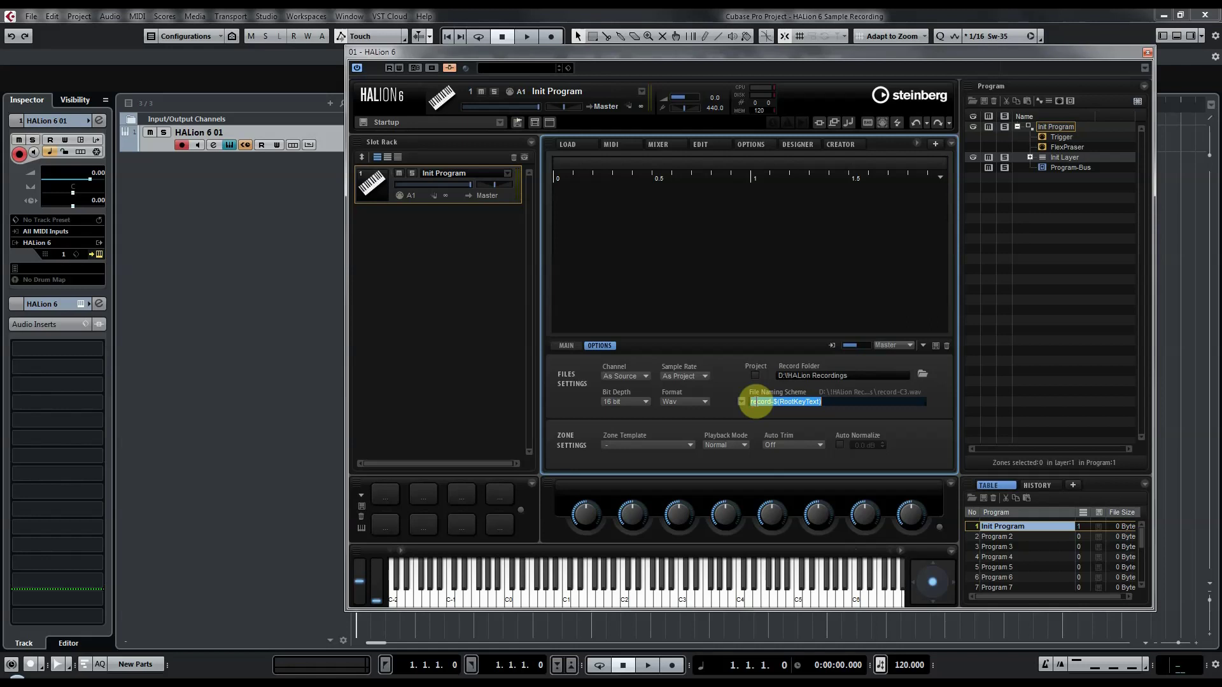
text(sa)
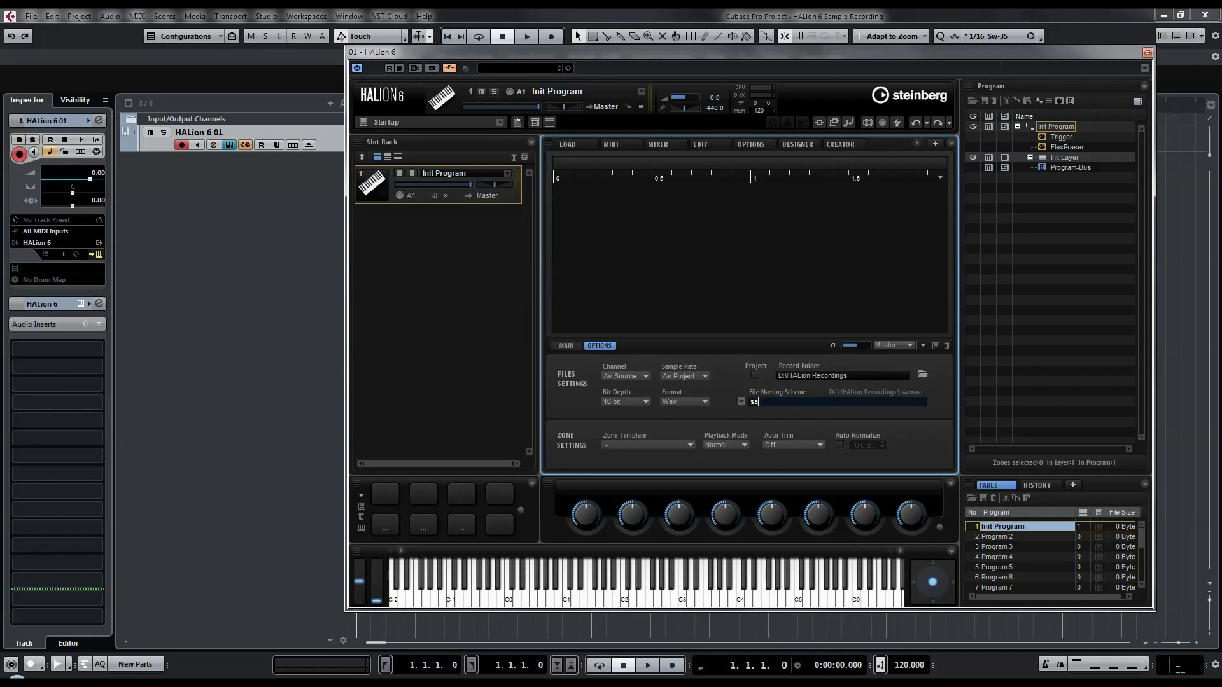
text(mple)
drag(777, 401, 746, 401)
text(Rec_)
click(740, 402)
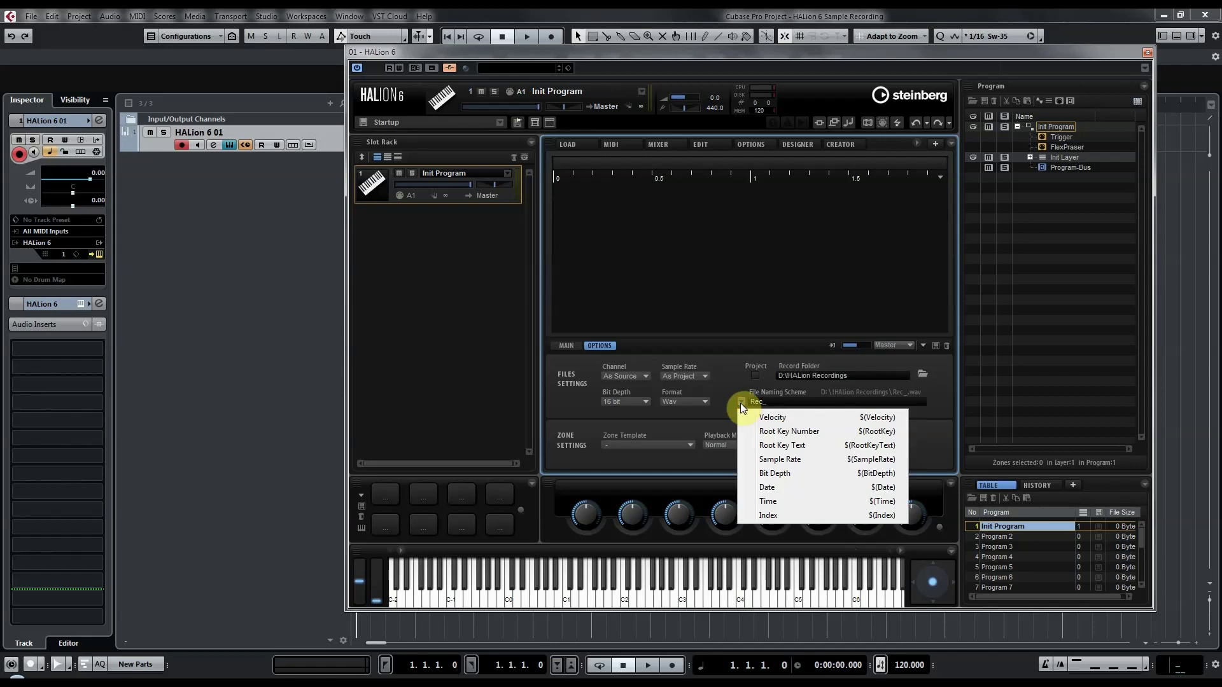
click(777, 487)
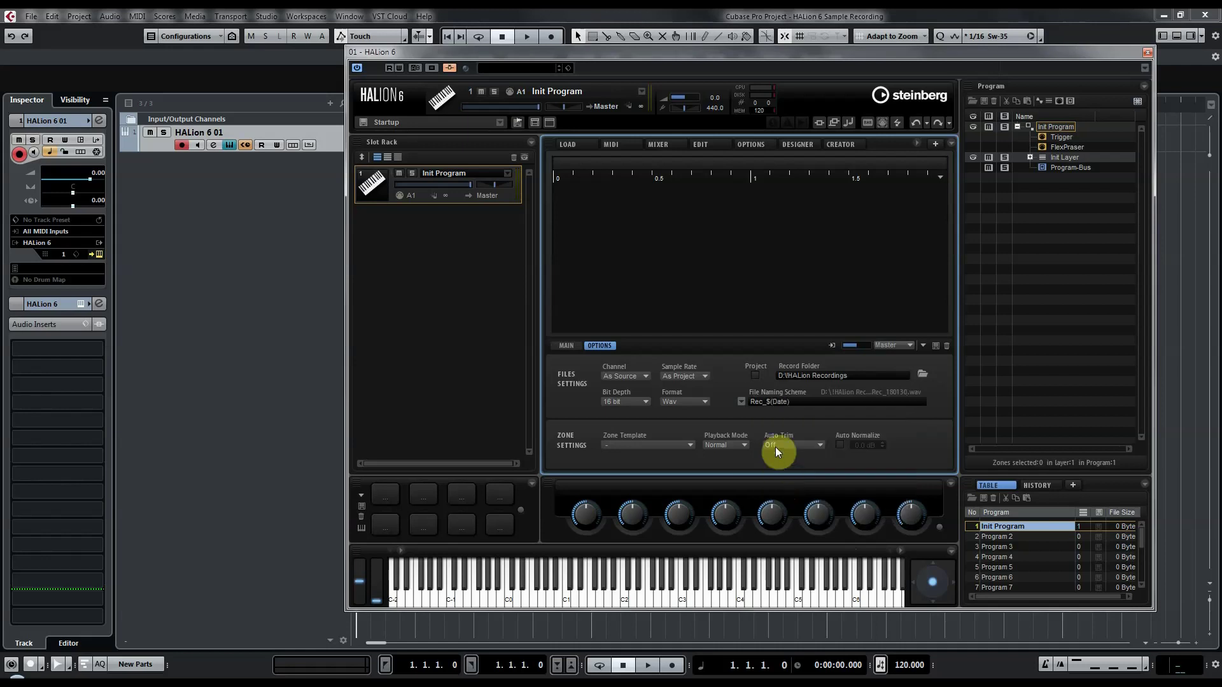
- Append the Time and Index attributes to the file naming scheme, separated by underscores, giving Rec_$(Date)_$(Time)_$(Index)
click(794, 403)
click(794, 403)
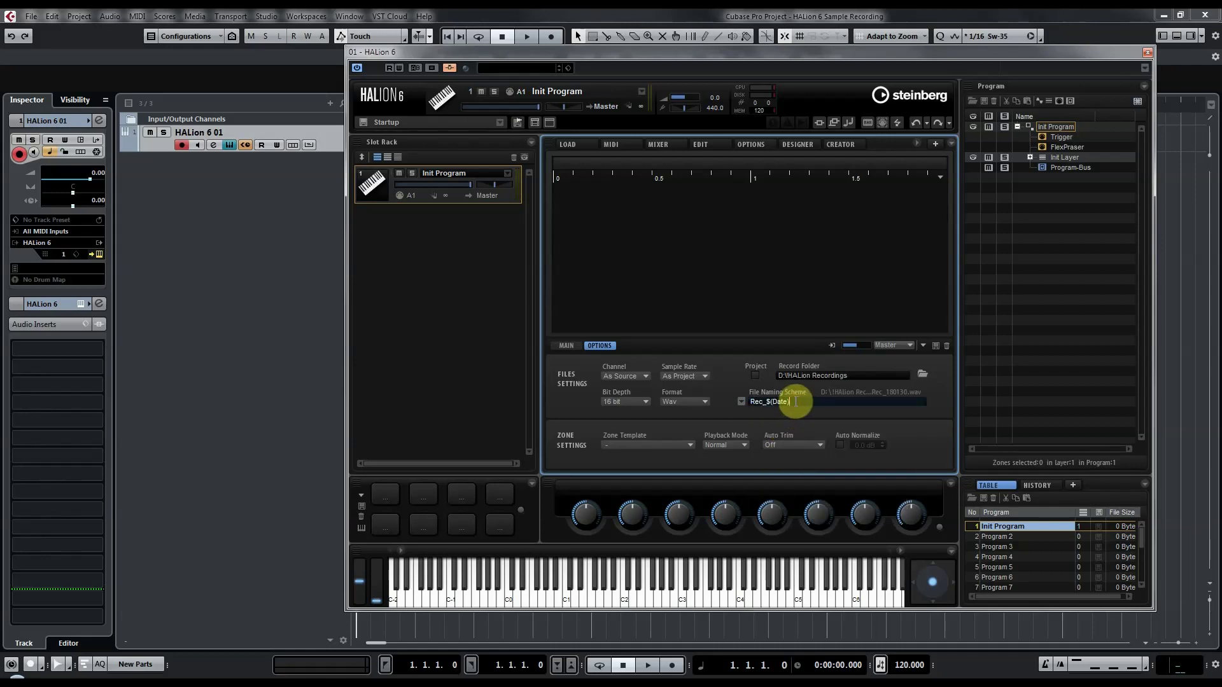
text(_)
click(742, 403)
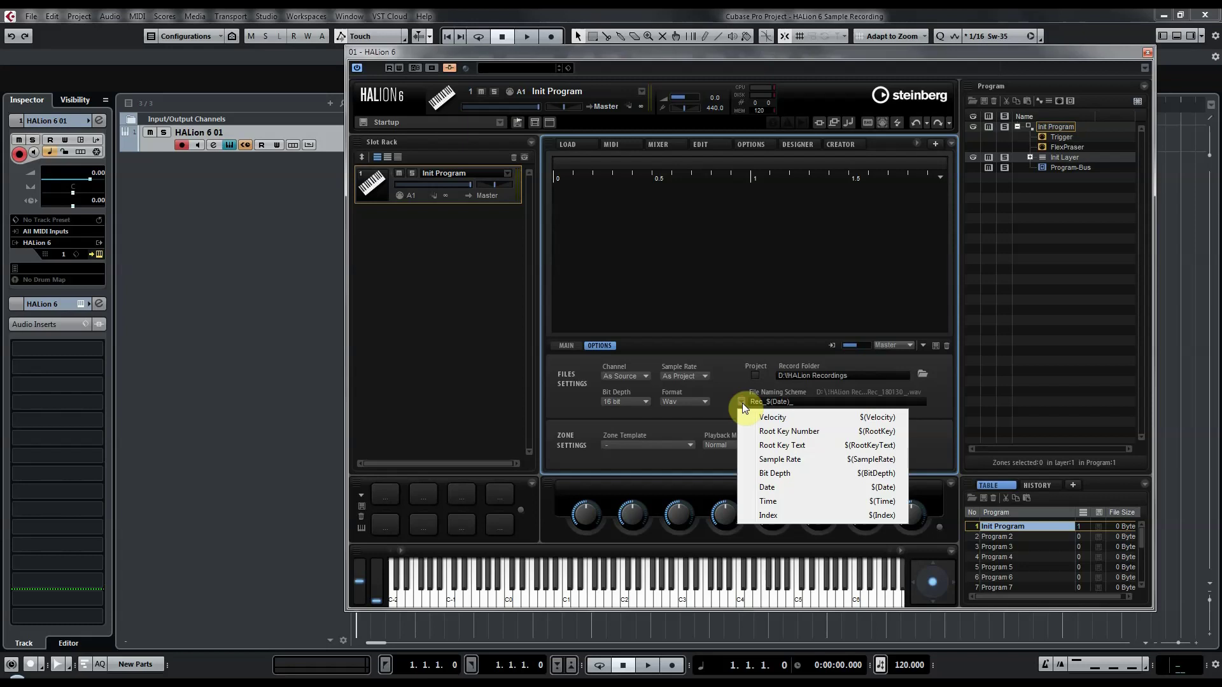
click(778, 501)
click(819, 401)
click(825, 402)
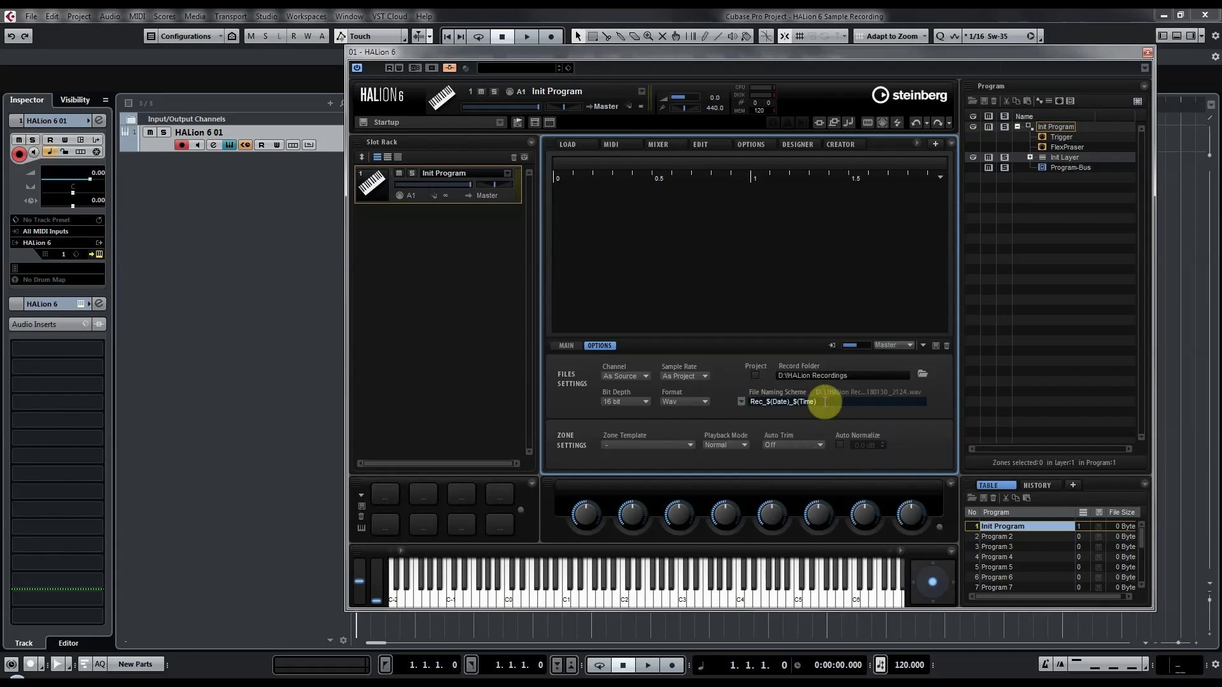
text(_)
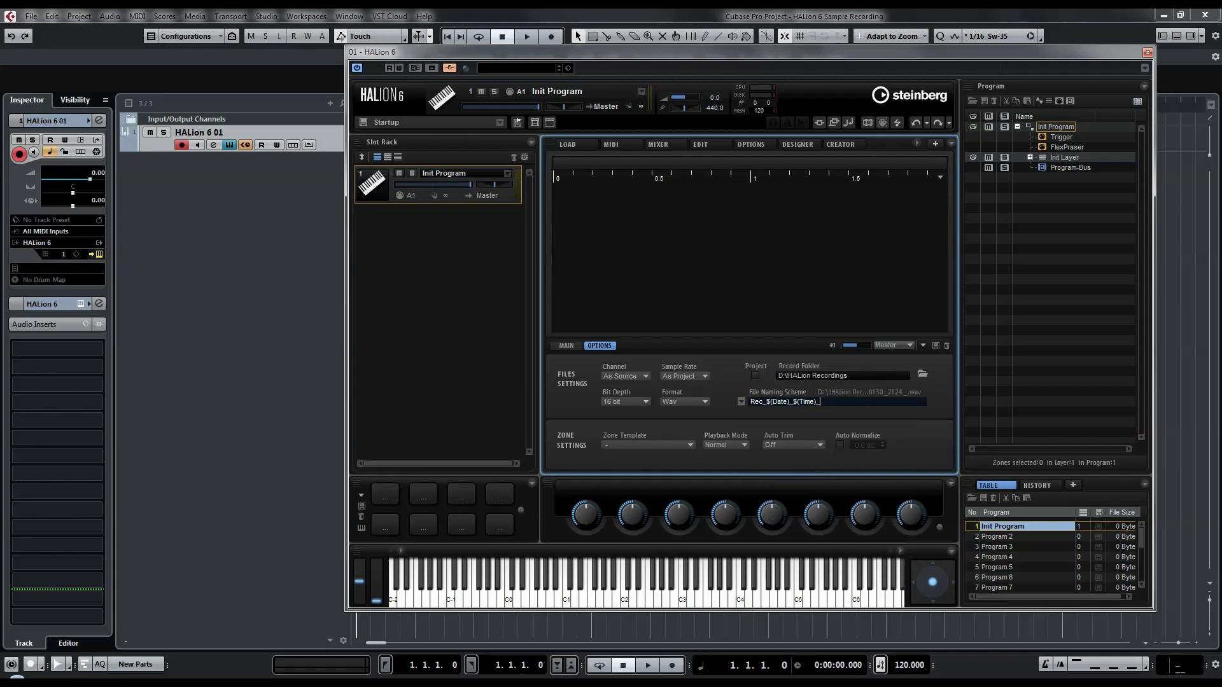
click(742, 402)
click(769, 515)
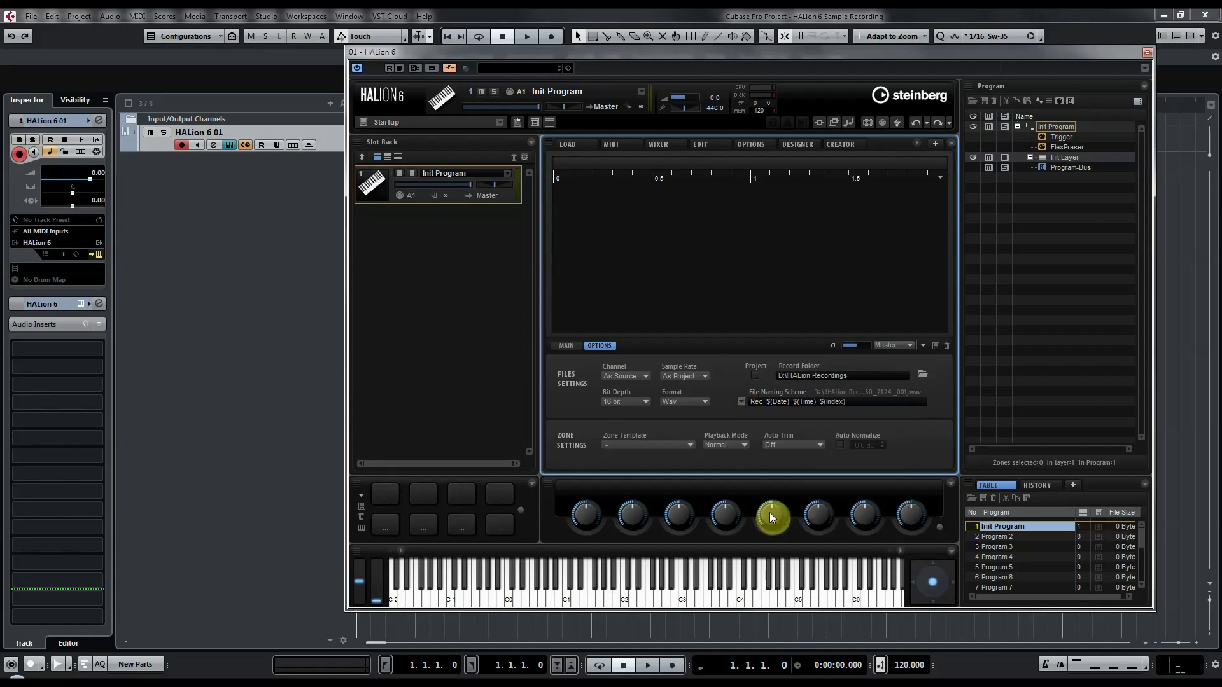
click(796, 404)
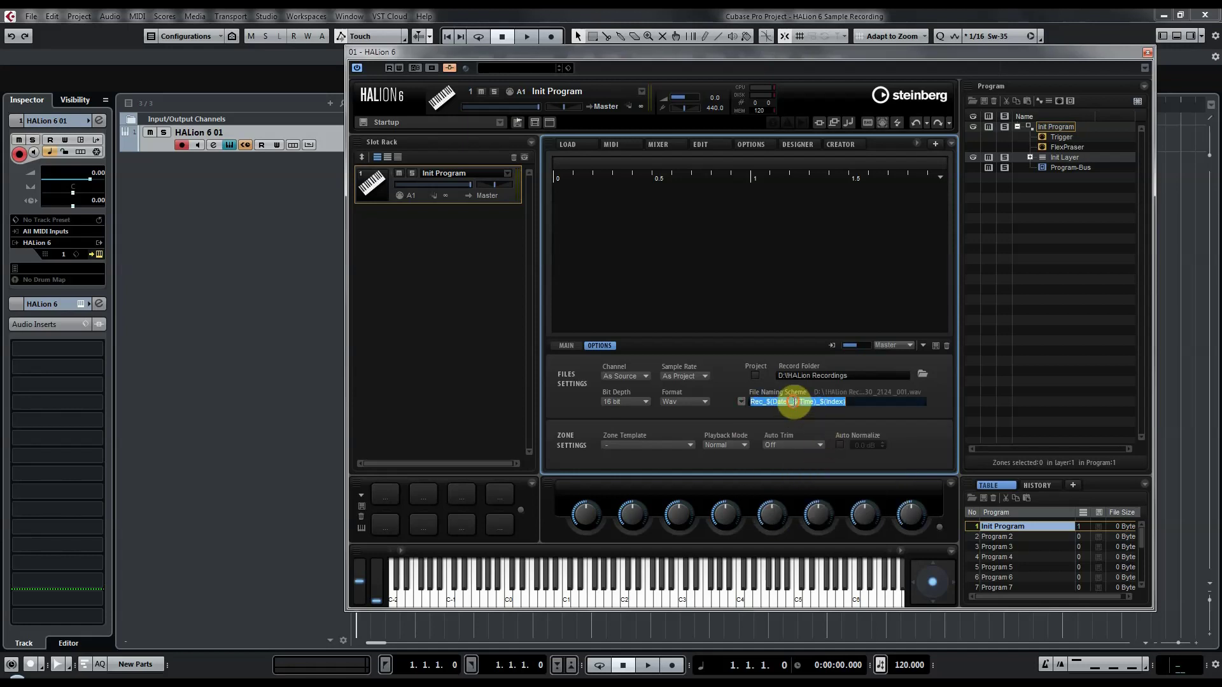
drag(793, 403, 829, 403)
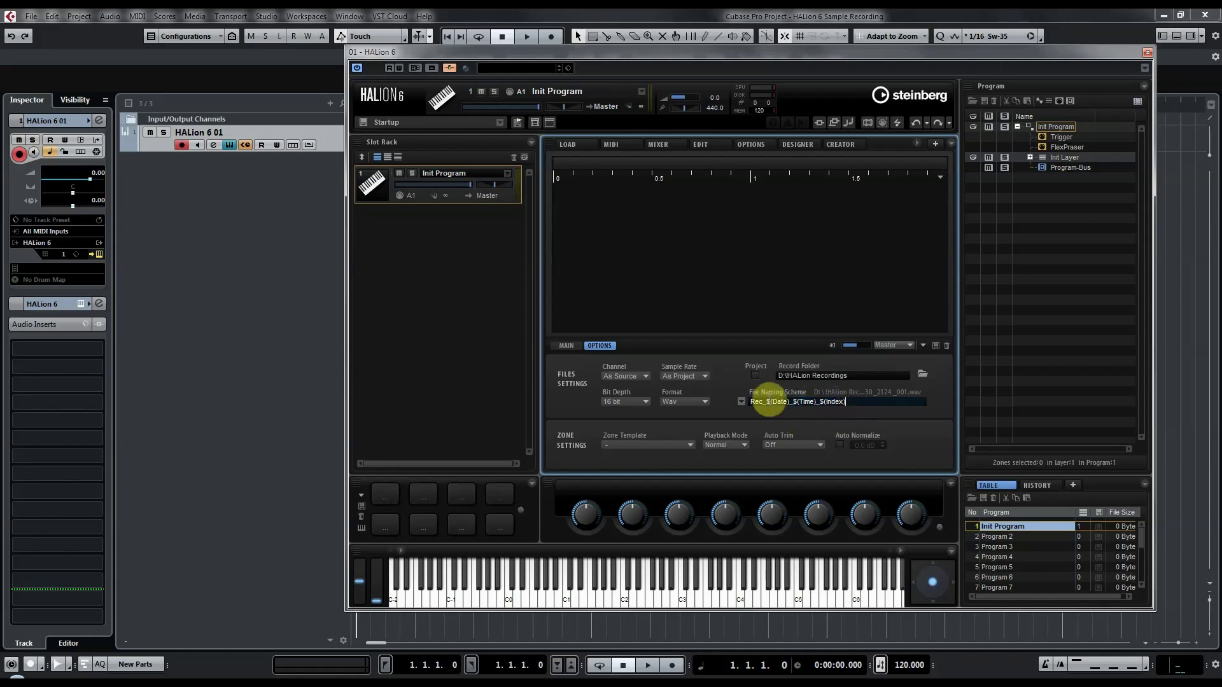
click(742, 402)
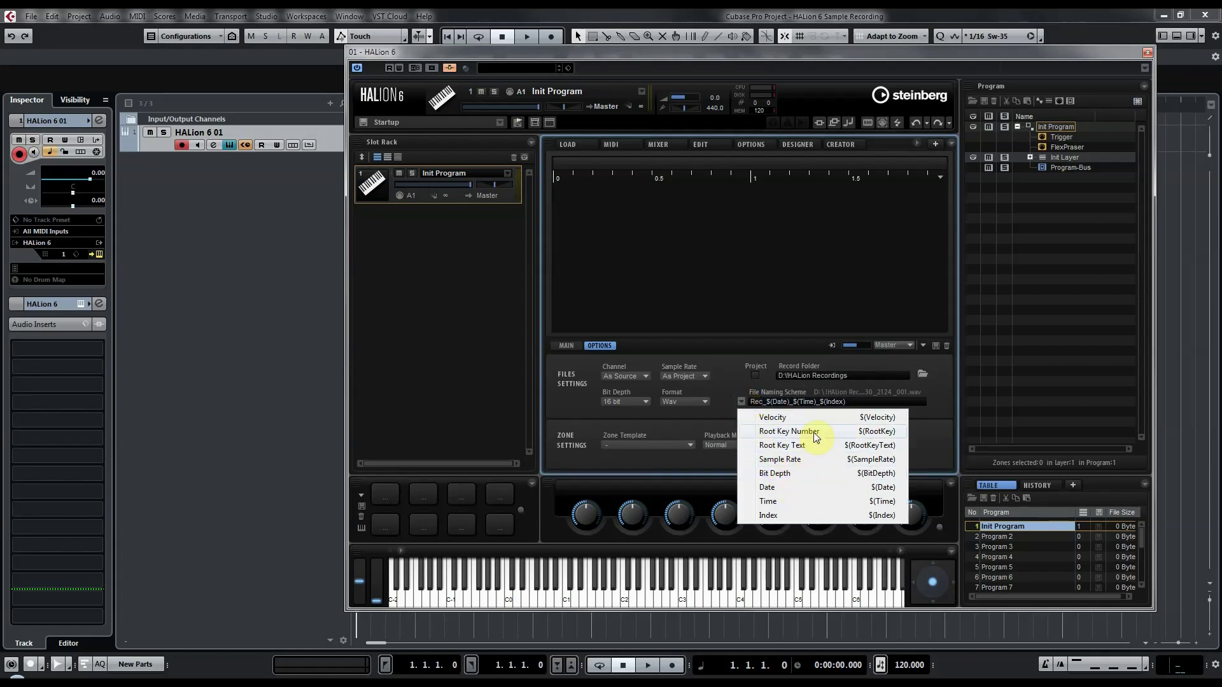
click(722, 415)
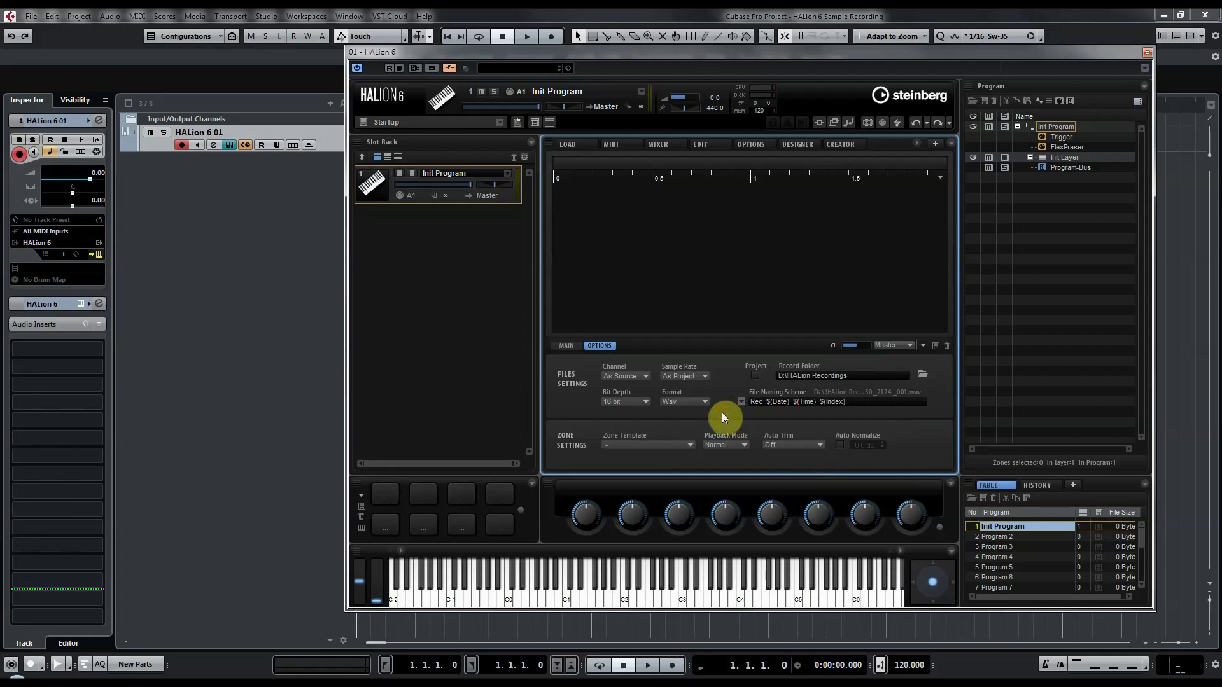
- Set the recording sample rate to 44.1 kHz in the file settings
click(642, 376)
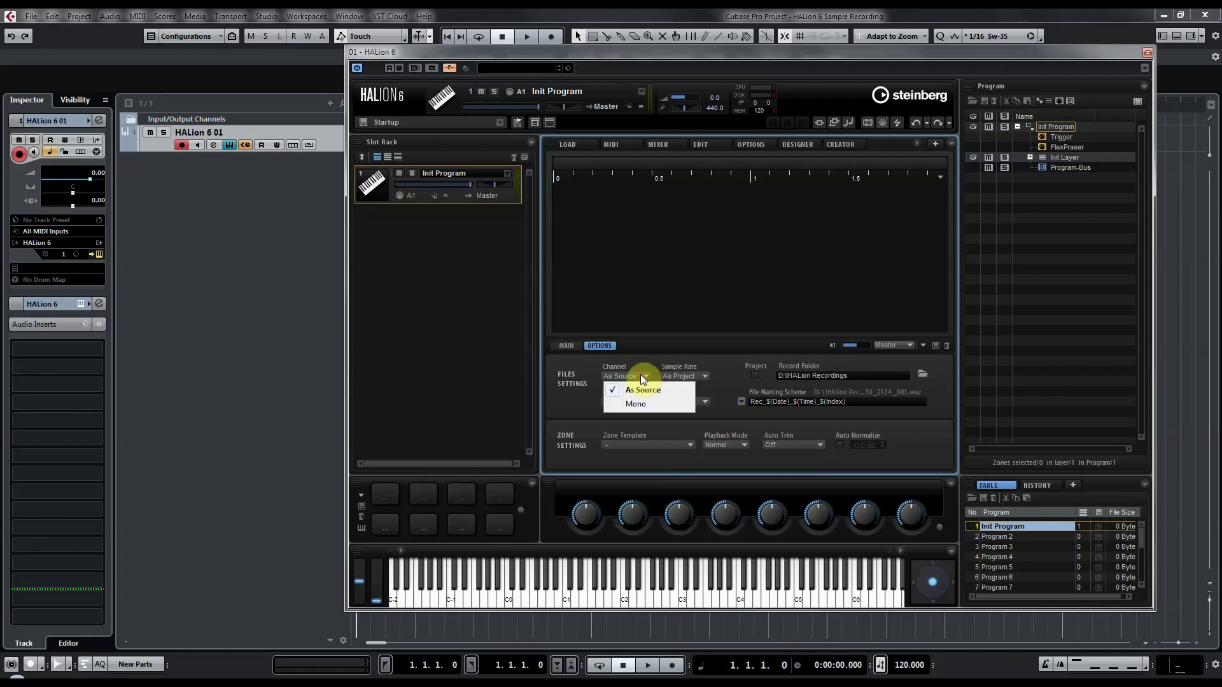
click(641, 376)
click(675, 378)
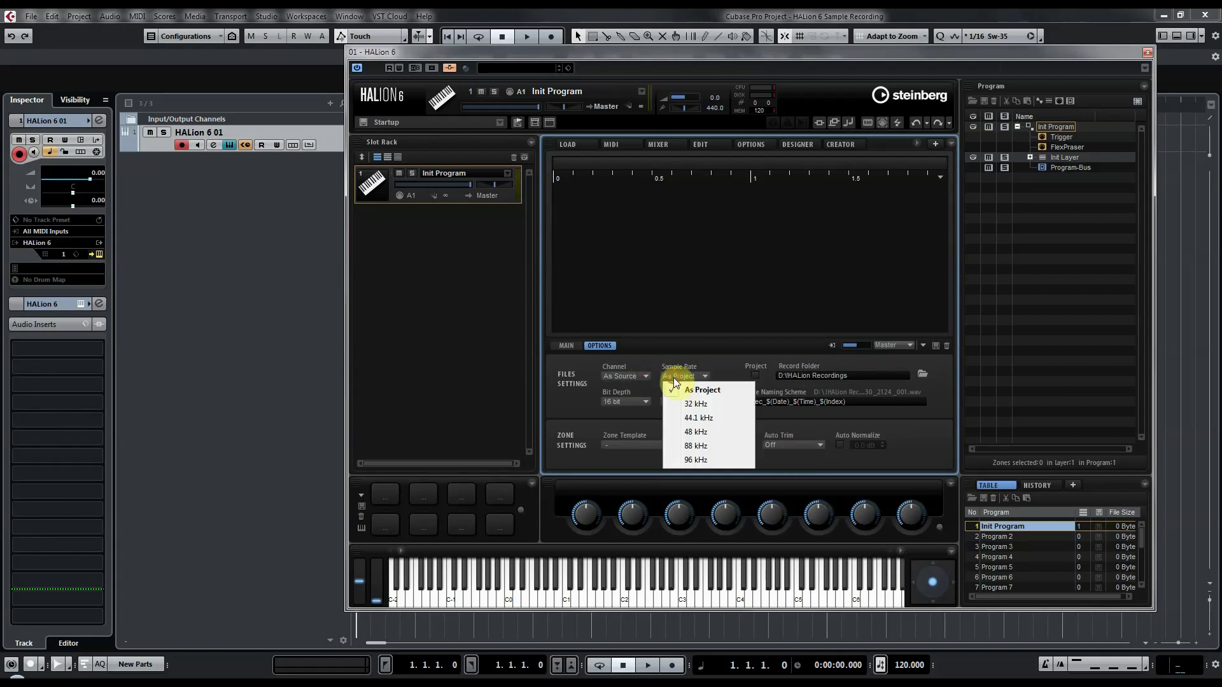
click(699, 418)
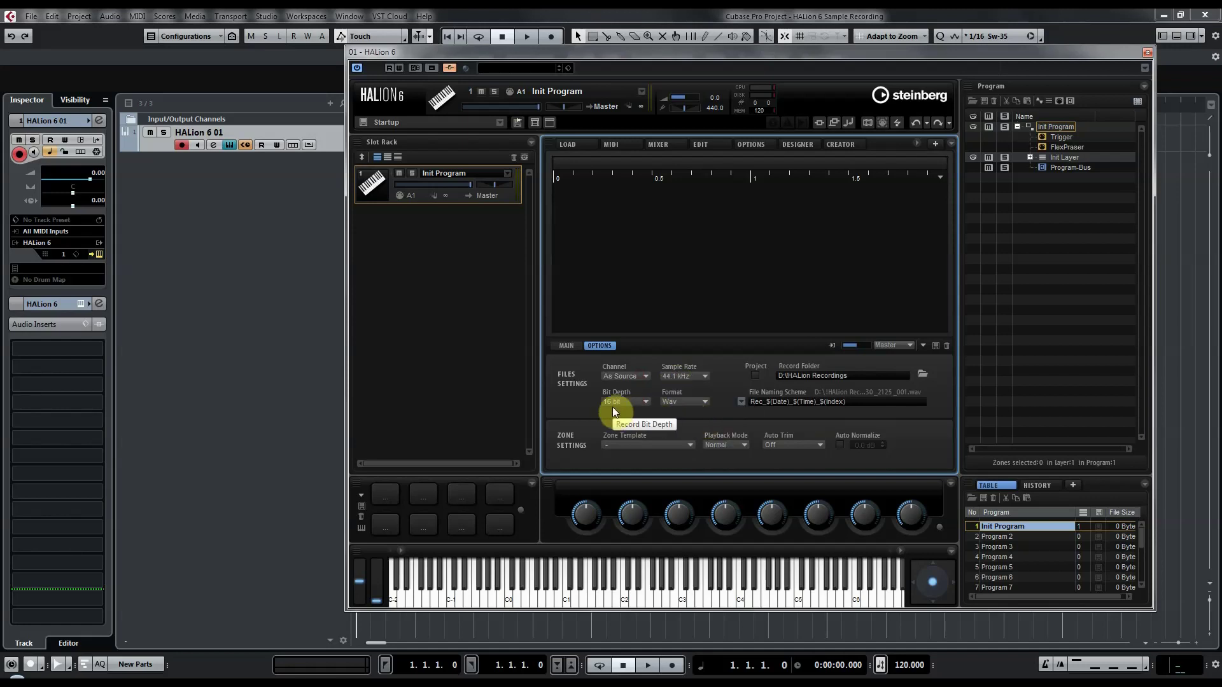
- Enable Auto Normalize for the recorded zones and set its level to -0.4 dB
click(810, 450)
click(810, 447)
click(839, 446)
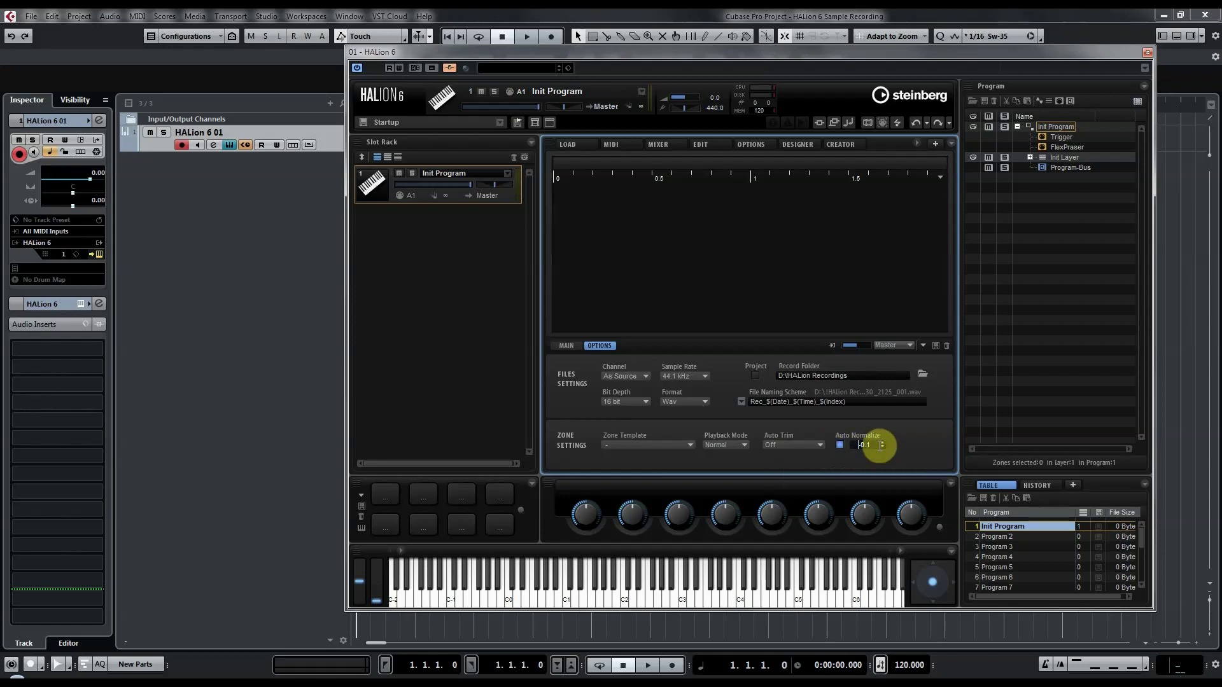
click(882, 448)
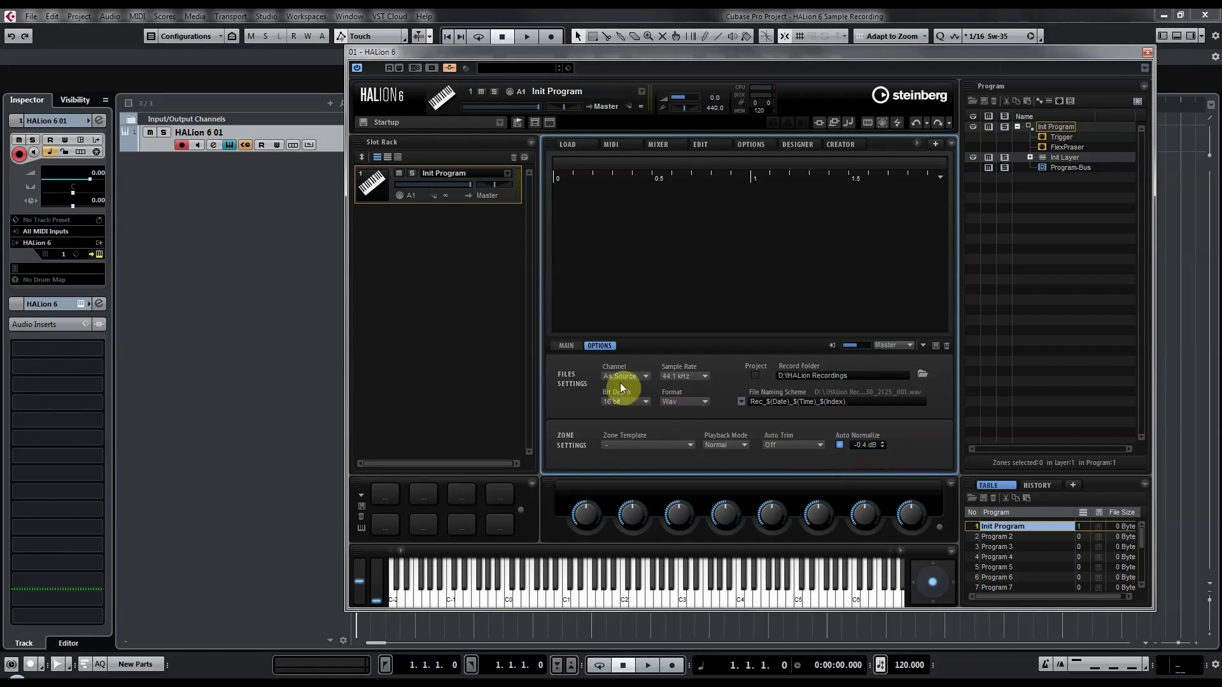
- In the recorder's main settings, set the sample mode to Auto Next and the next key to C0
click(567, 346)
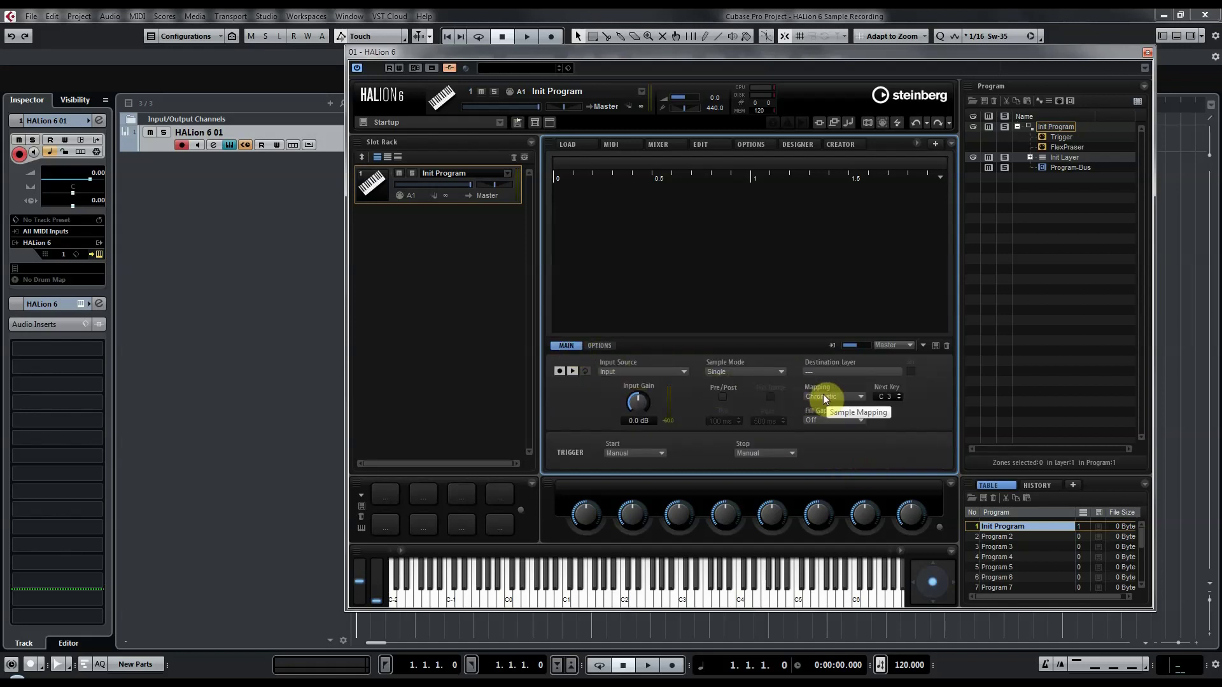
click(712, 372)
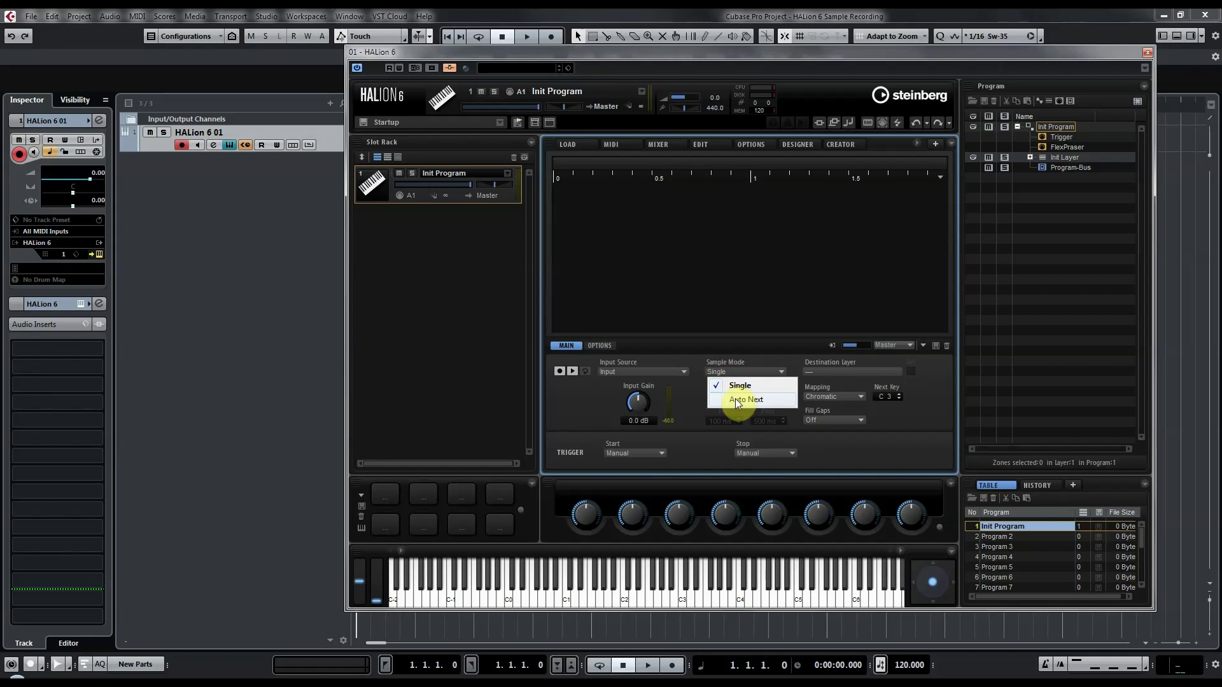
click(737, 401)
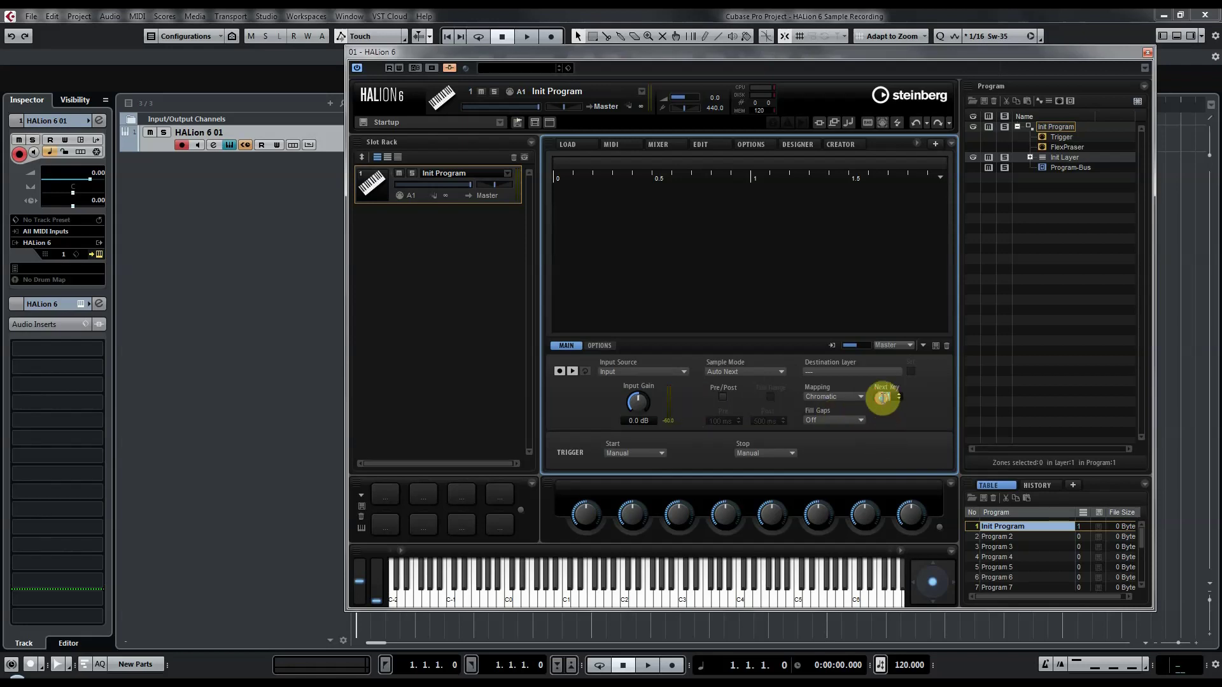
text(c)
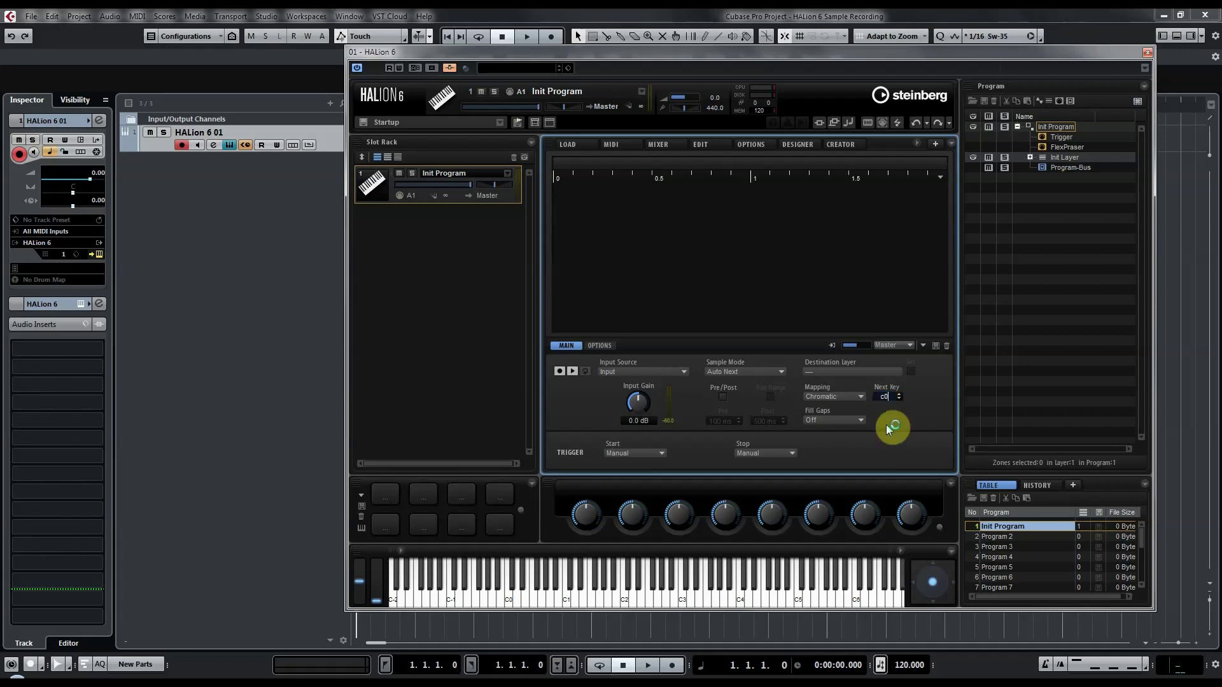
text(0)
key(Return)
- Set both the start and stop triggers to Audio Threshold, with the stop threshold at -65 dB
click(635, 453)
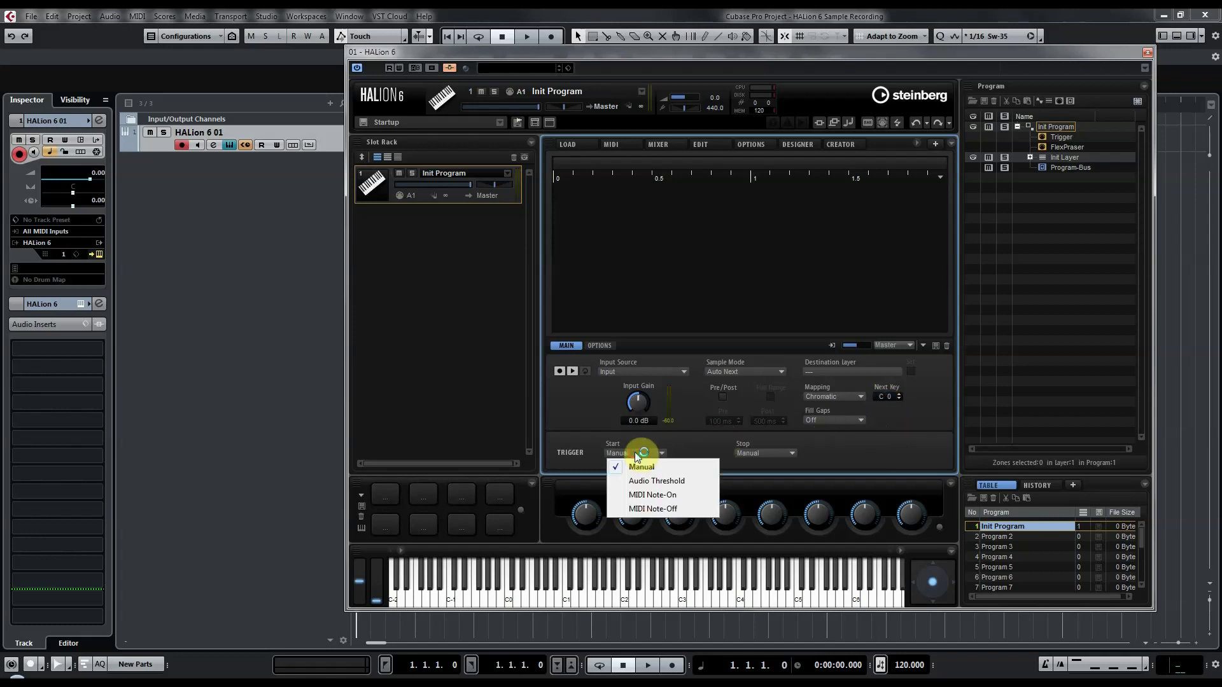
click(656, 481)
click(756, 459)
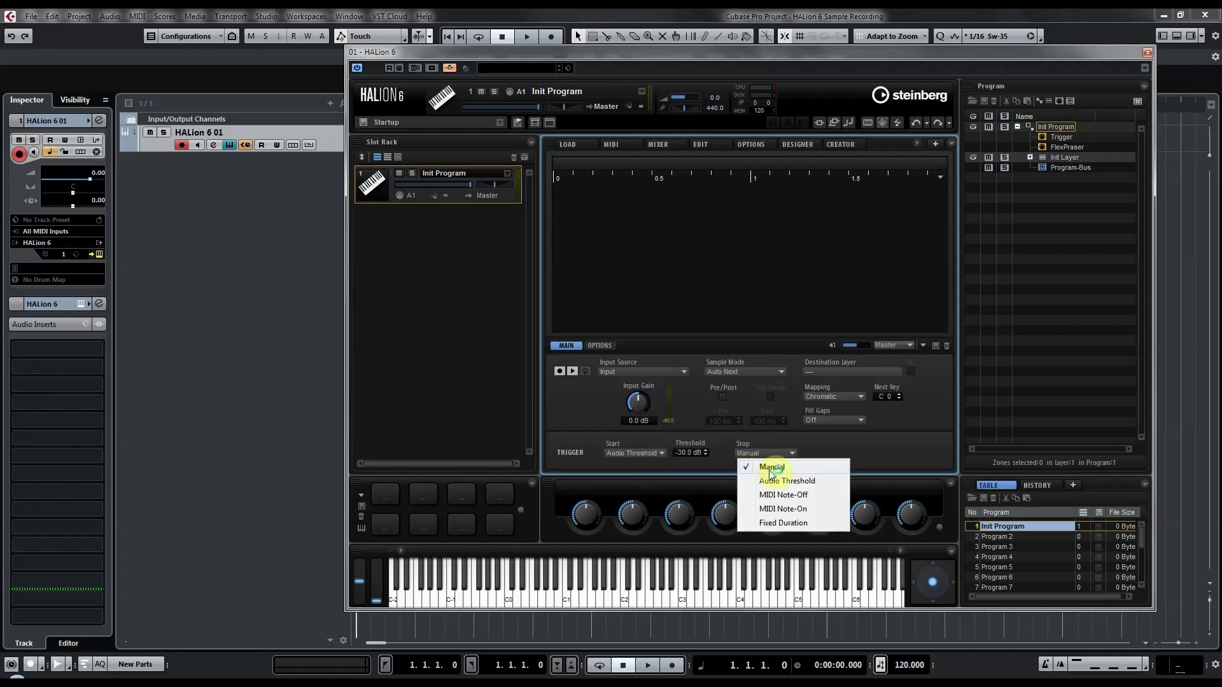
click(774, 480)
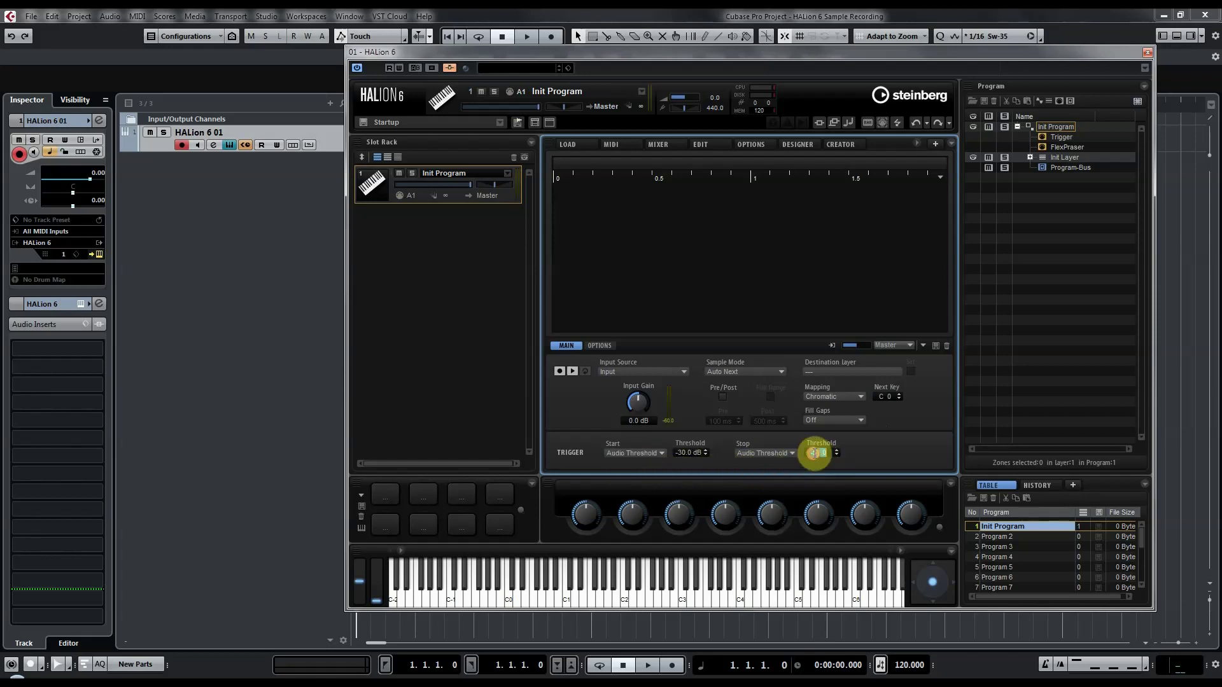
double_click(815, 453)
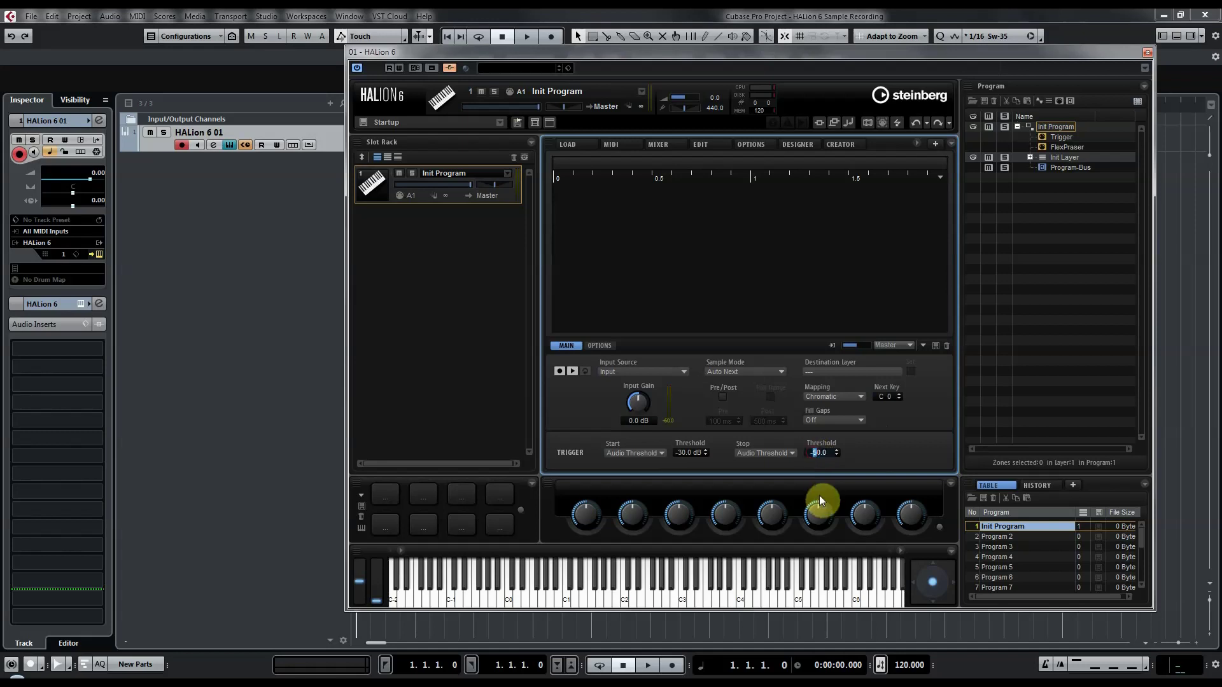
text(67)
click(817, 453)
- Delete the Synth Zone from the Init Layer in the program tree
click(1030, 157)
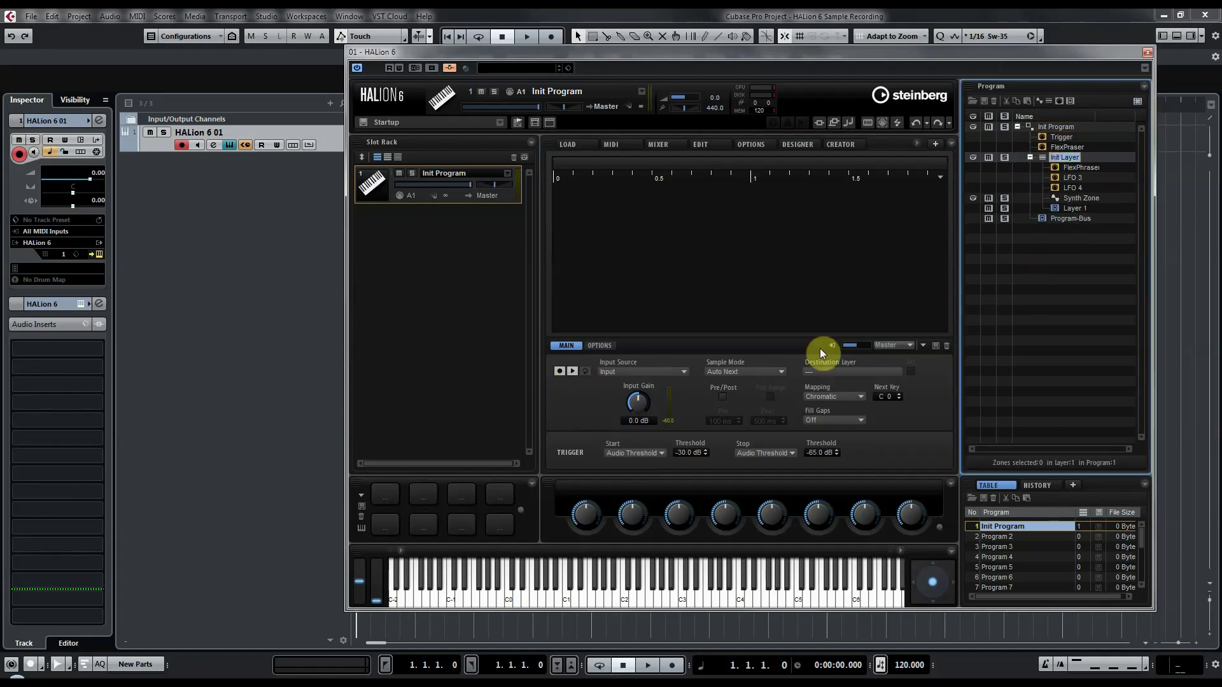
click(1082, 198)
key(Delete)
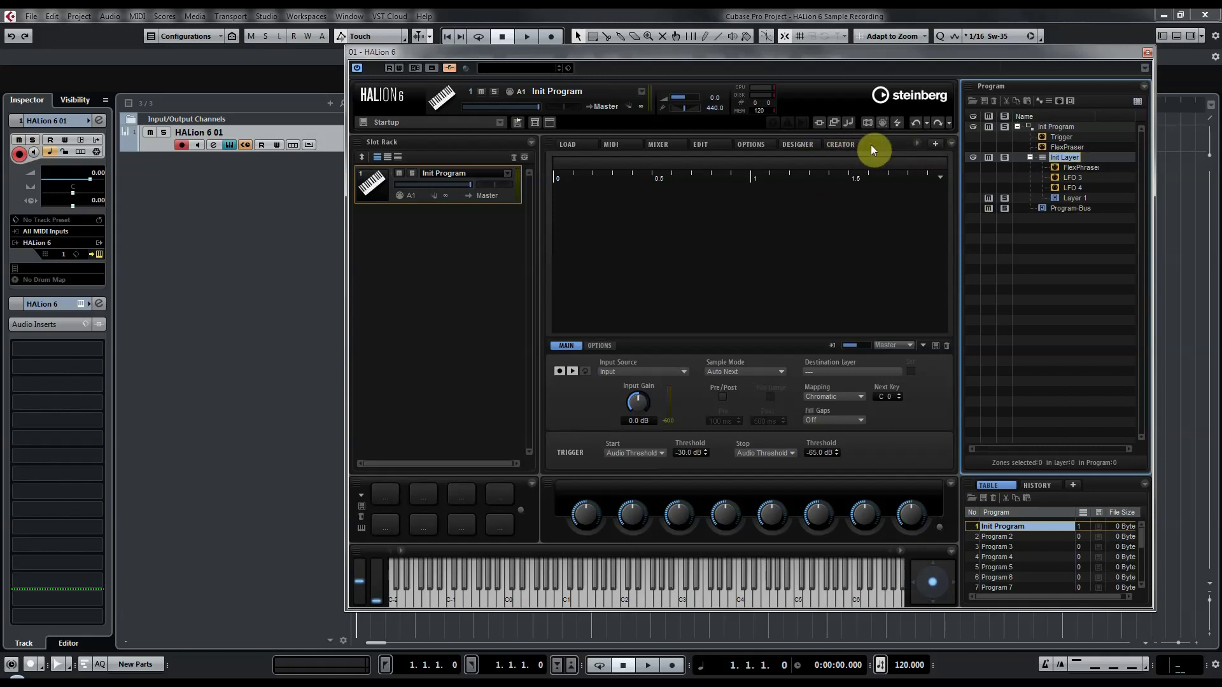
- Look at the empty layer's key mapping in the editor and return to the Sample Recorder
click(715, 147)
click(758, 159)
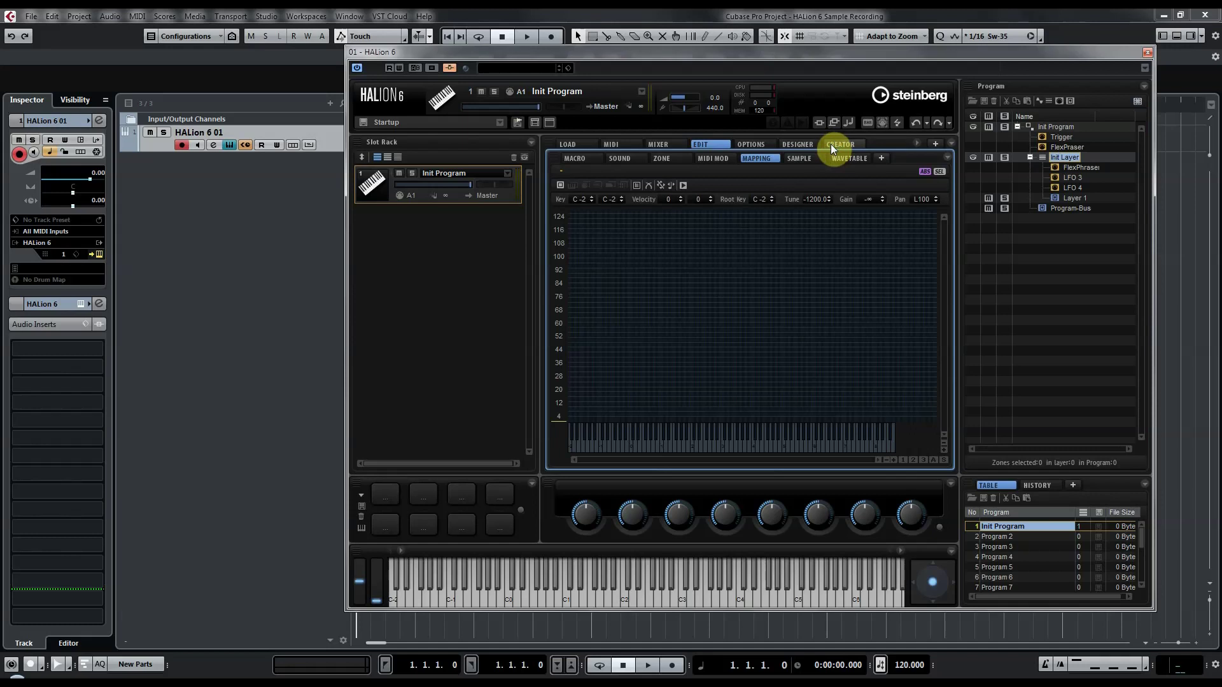
click(917, 144)
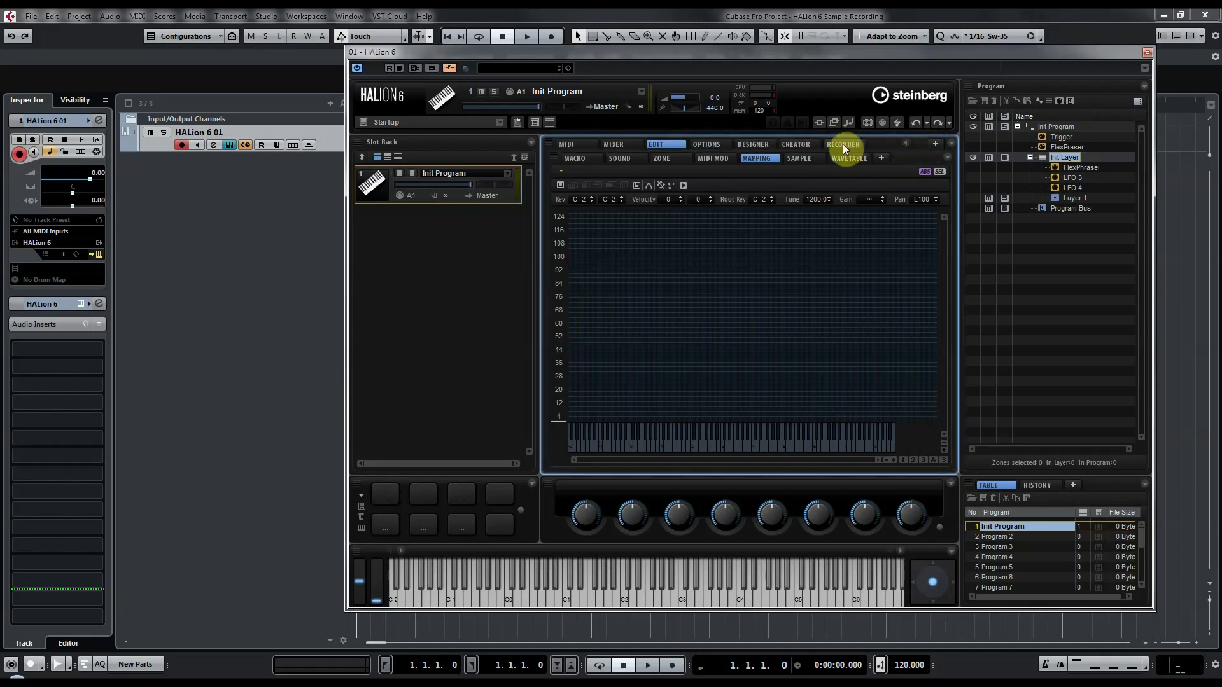
click(843, 144)
- Widen the HALion 6 window and its central editor section so every editor page including the recorder is directly reachable
mouse_move(958, 170)
mouse_down()
mouse_move(1015, 176)
mouse_move(963, 179)
mouse_up()
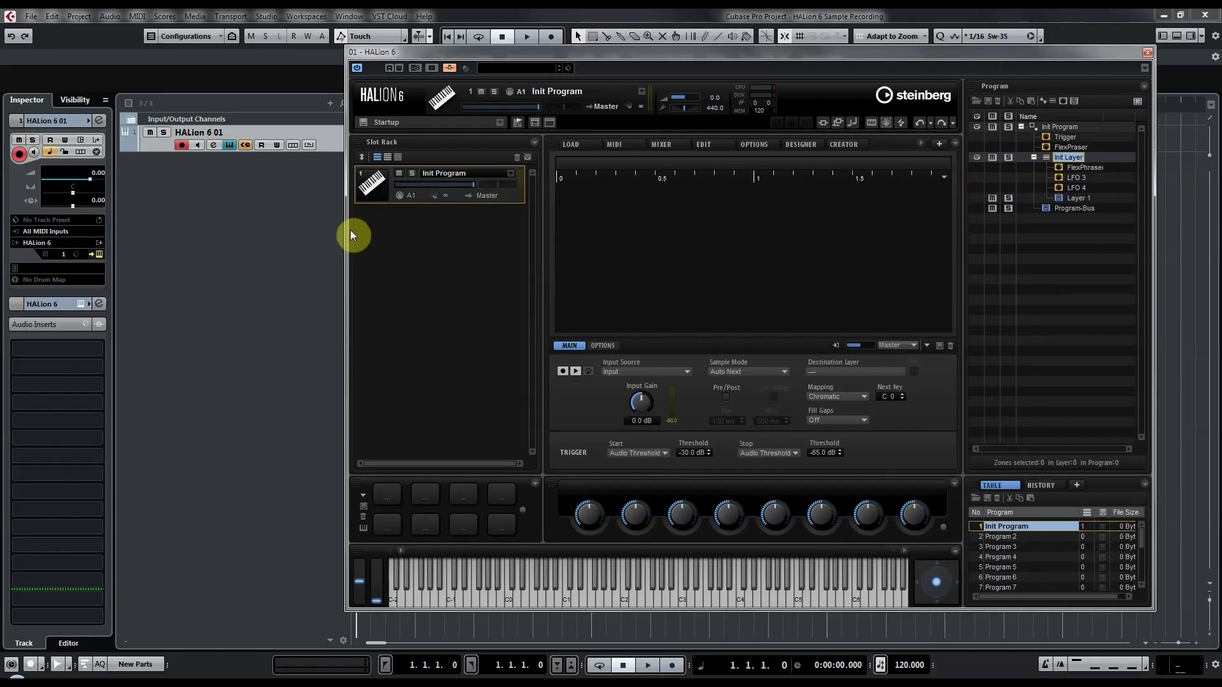
drag(350, 234, 240, 240)
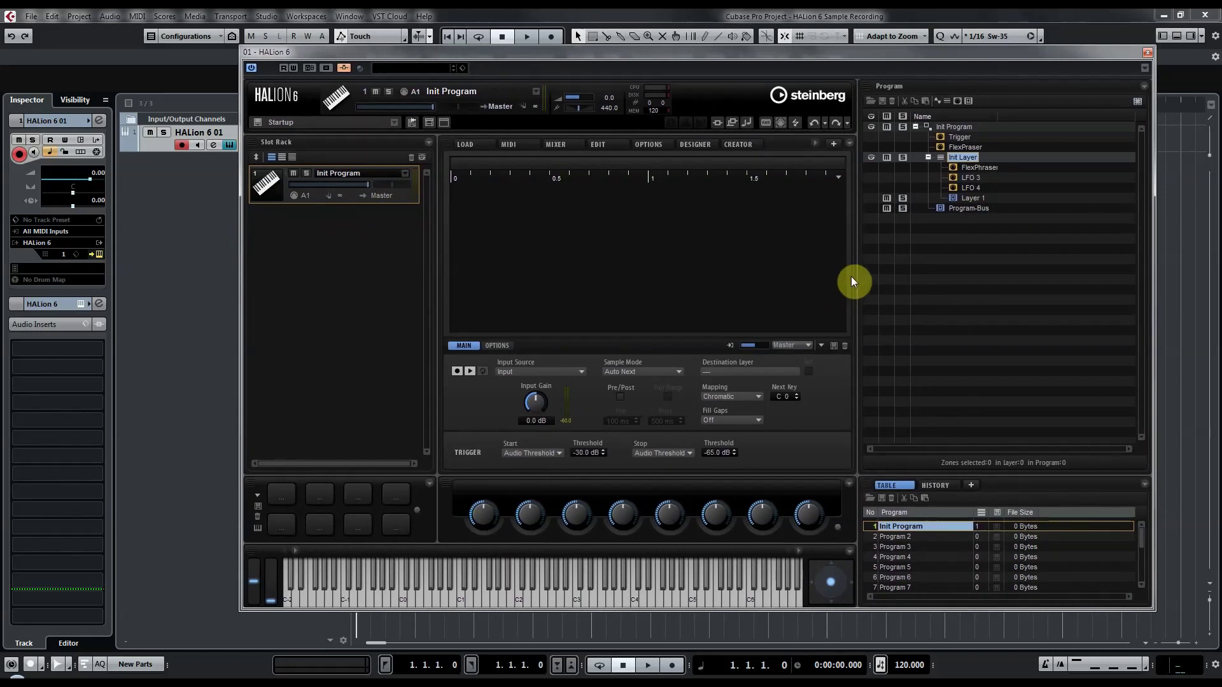
drag(857, 273, 946, 277)
click(641, 144)
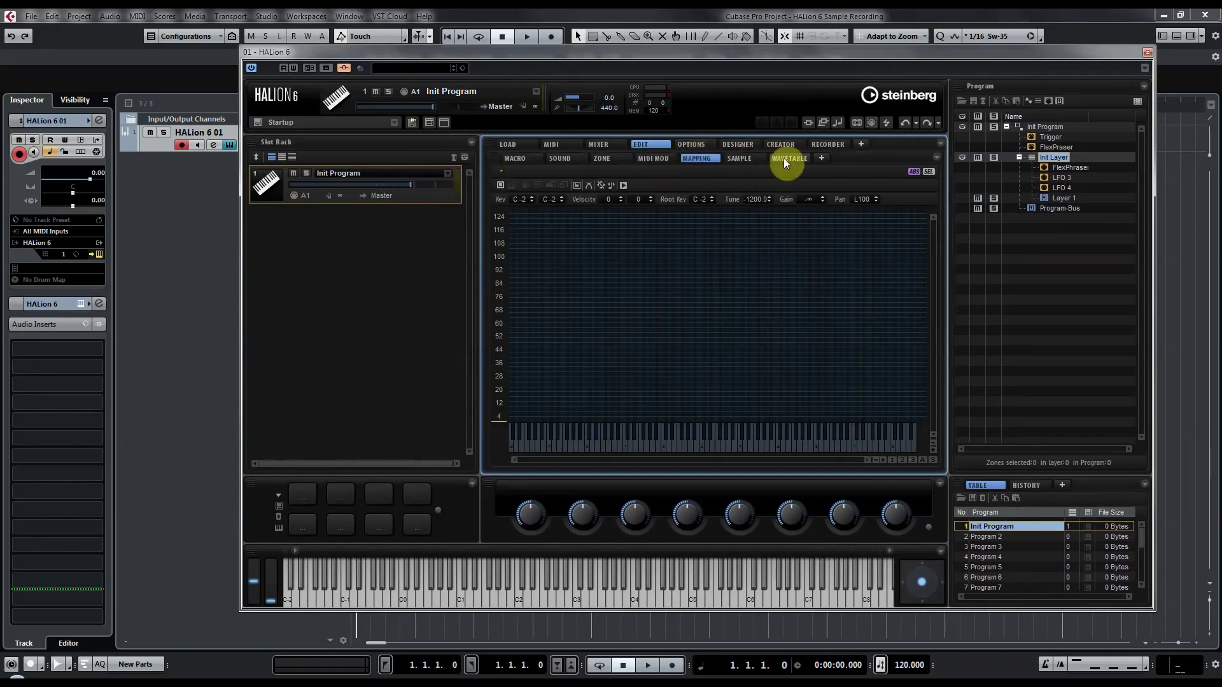
click(828, 144)
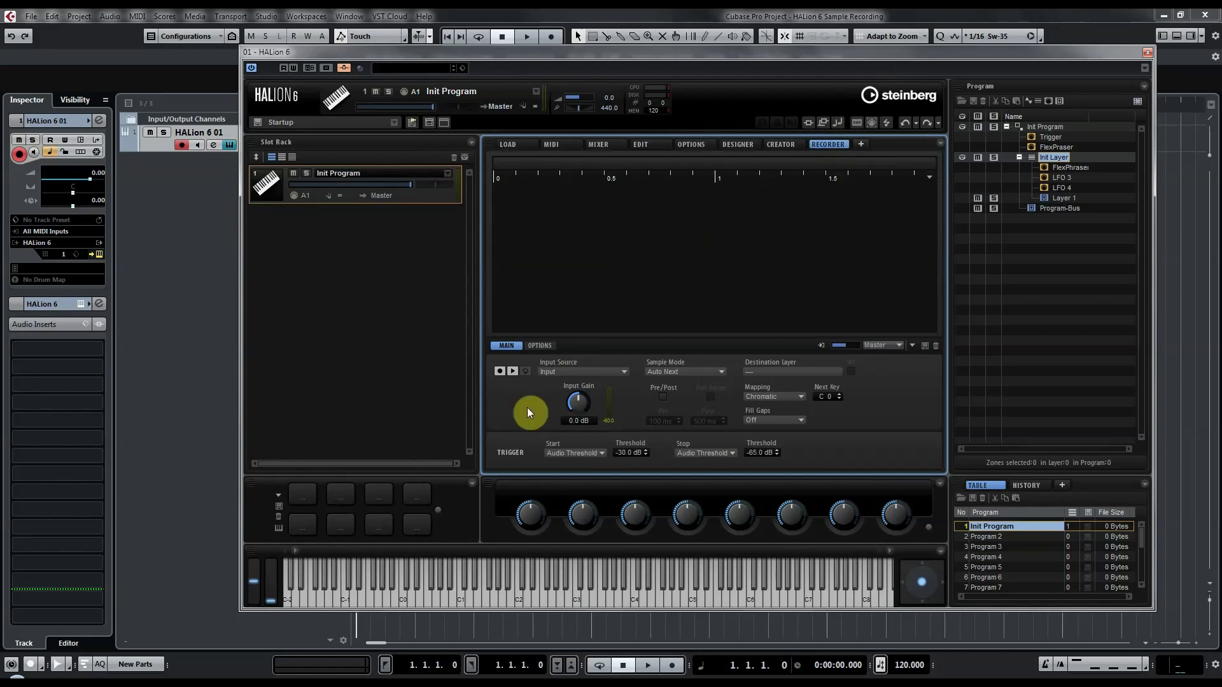
click(500, 371)
click(502, 371)
- Add one stereo audio track named "Audio In" routed to Stereo Out
right_click(194, 270)
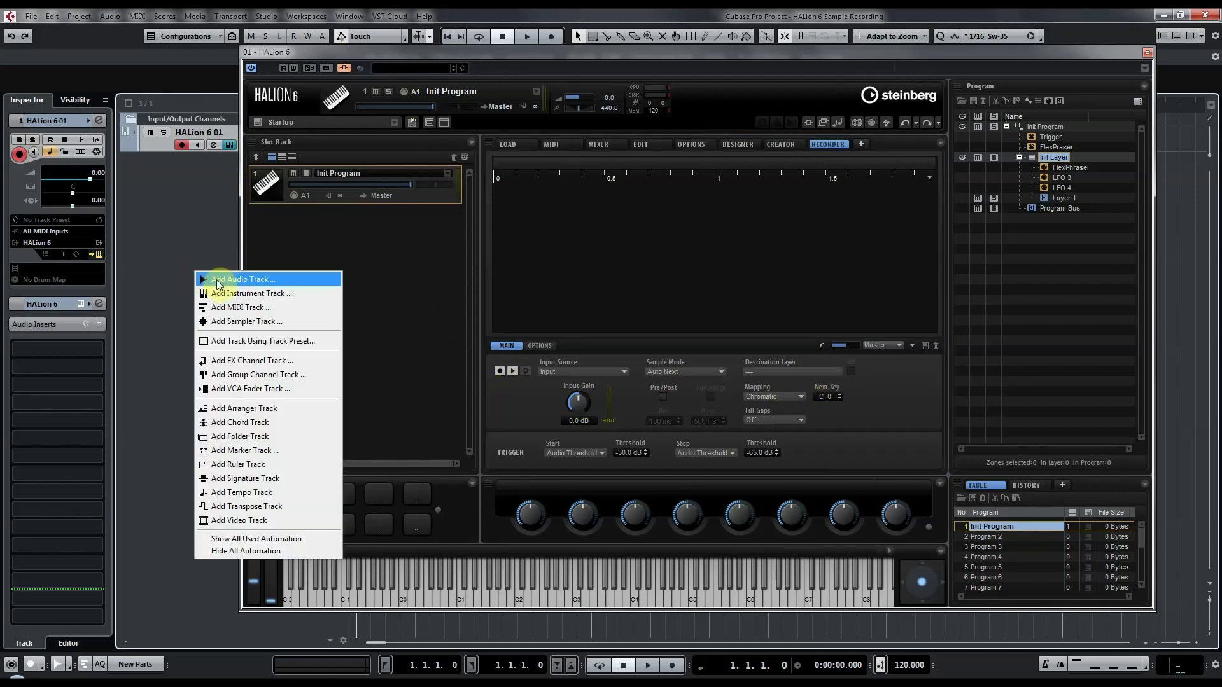
click(218, 282)
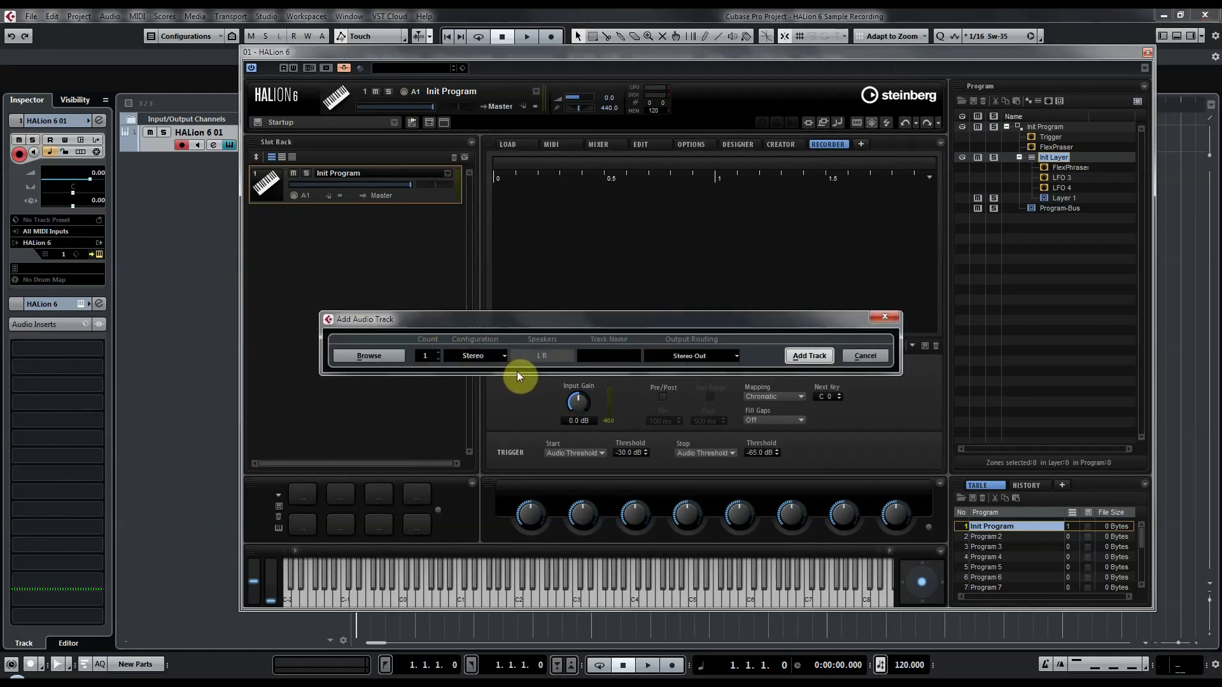
text(Audio In)
click(808, 356)
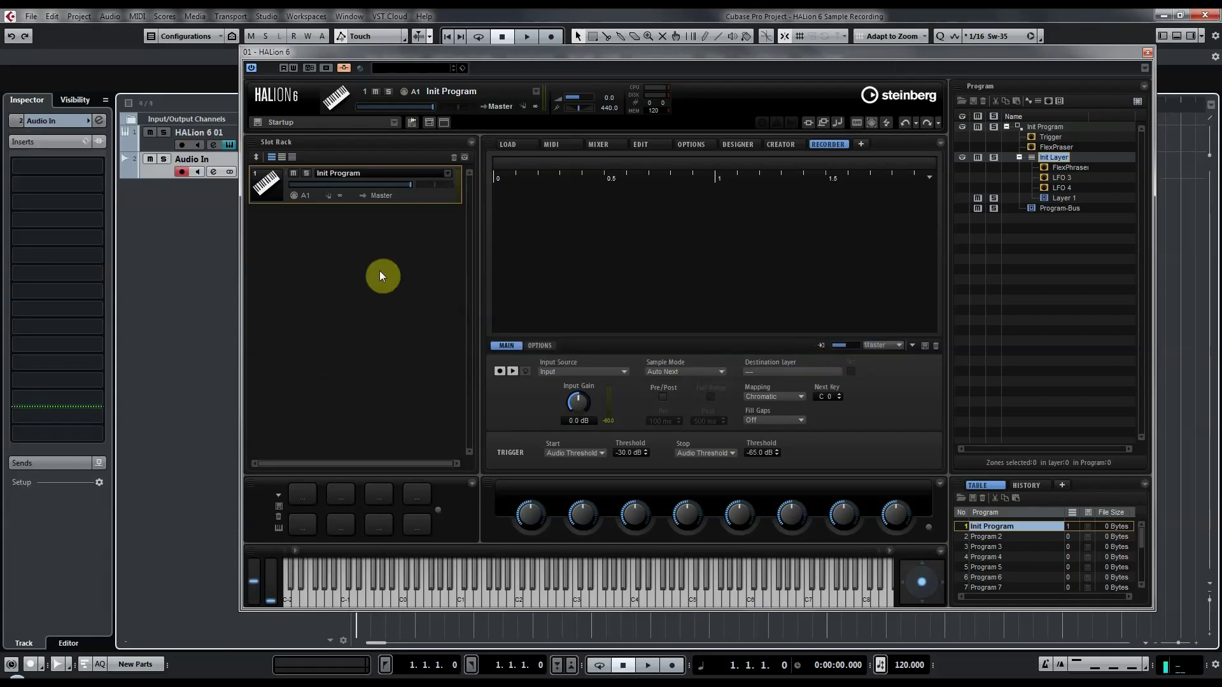
- Close the HALion 6 window and add a stereo input bus named "15/16" in the audio connections
click(265, 19)
click(283, 34)
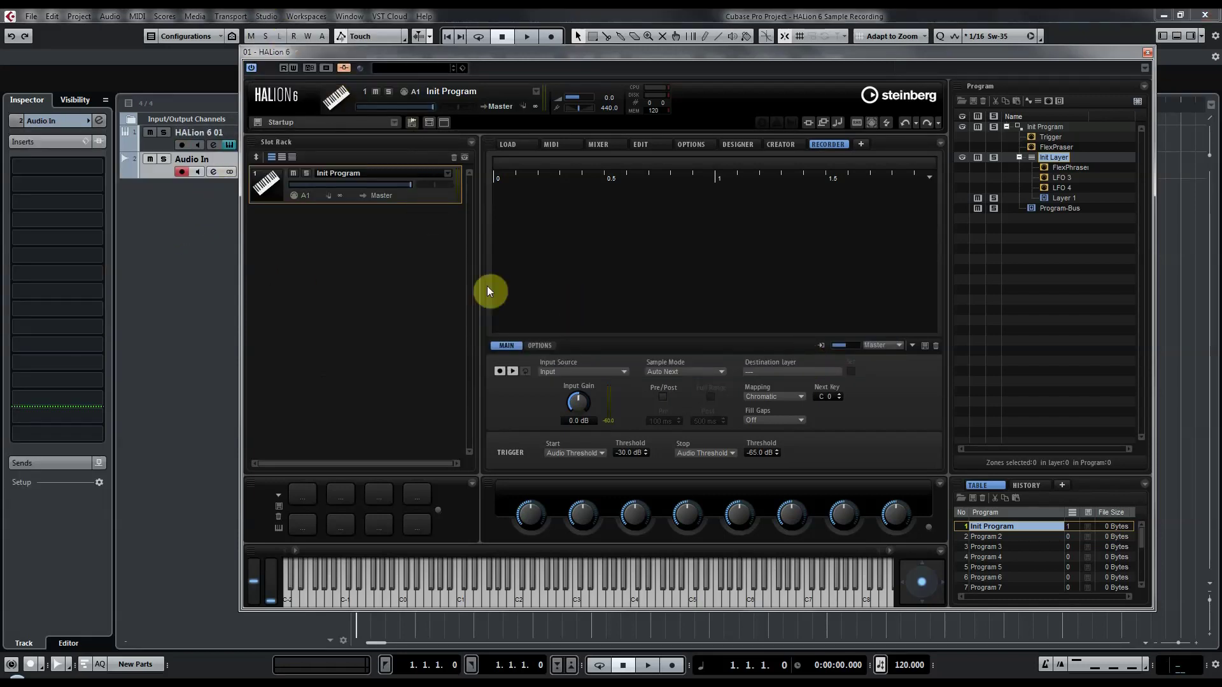
click(1147, 53)
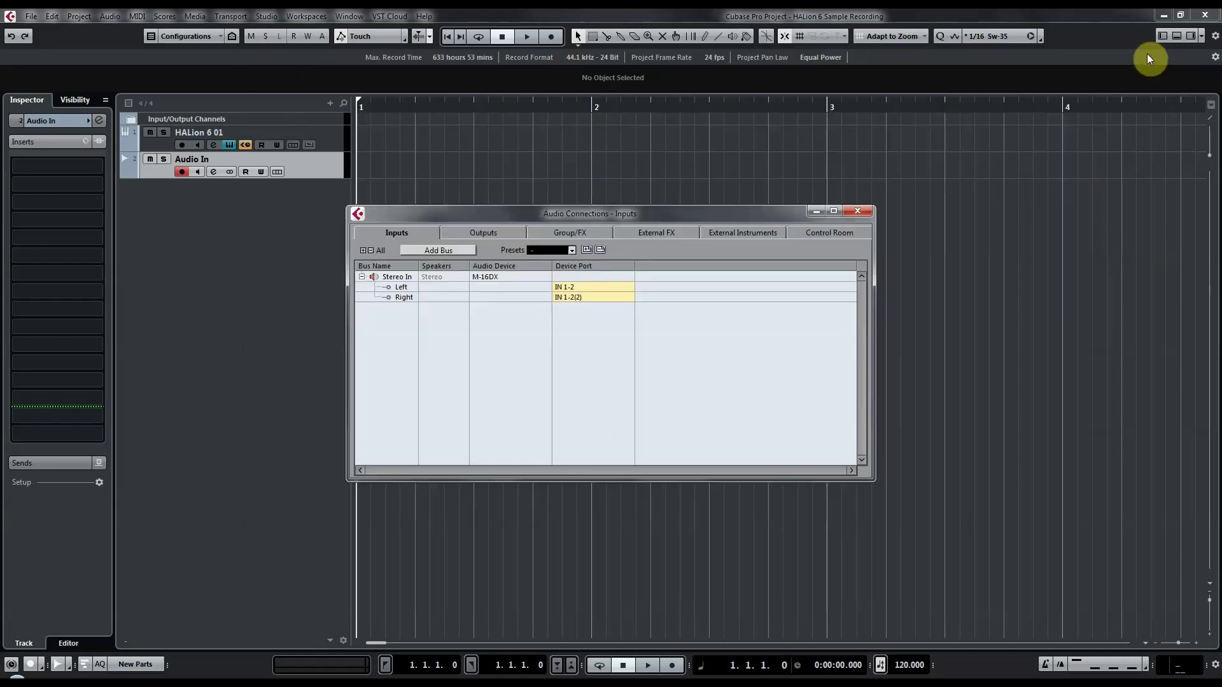
click(453, 251)
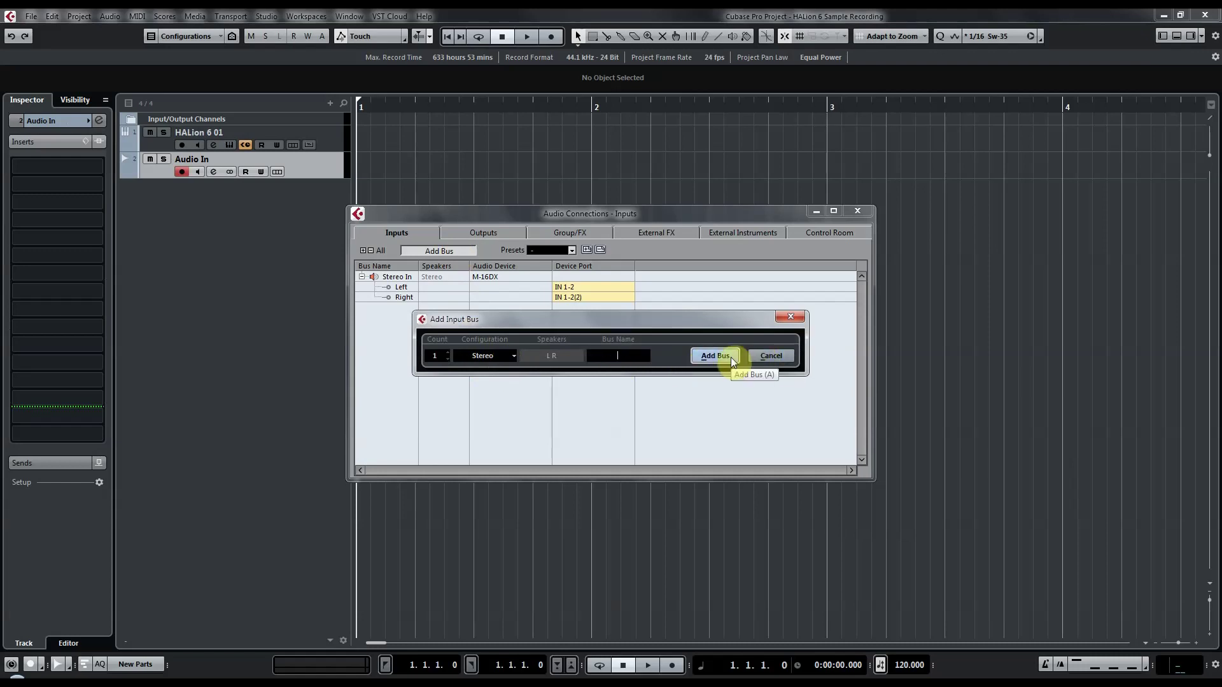
text(15/1)
text(6)
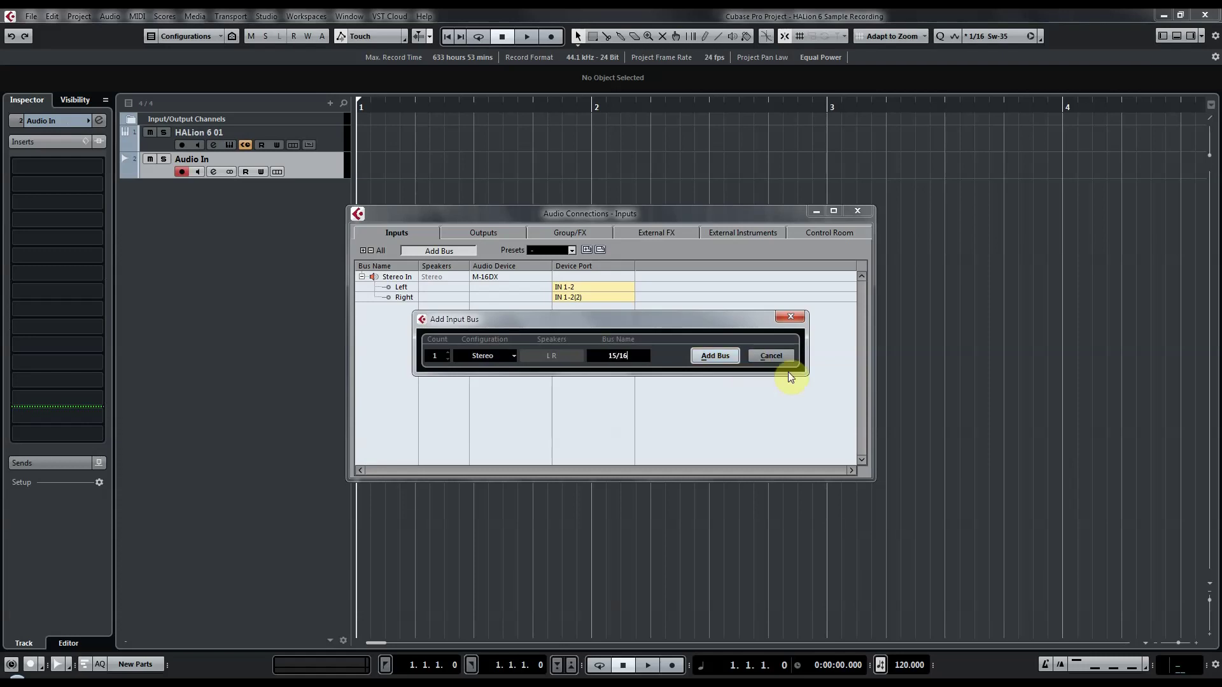
click(708, 357)
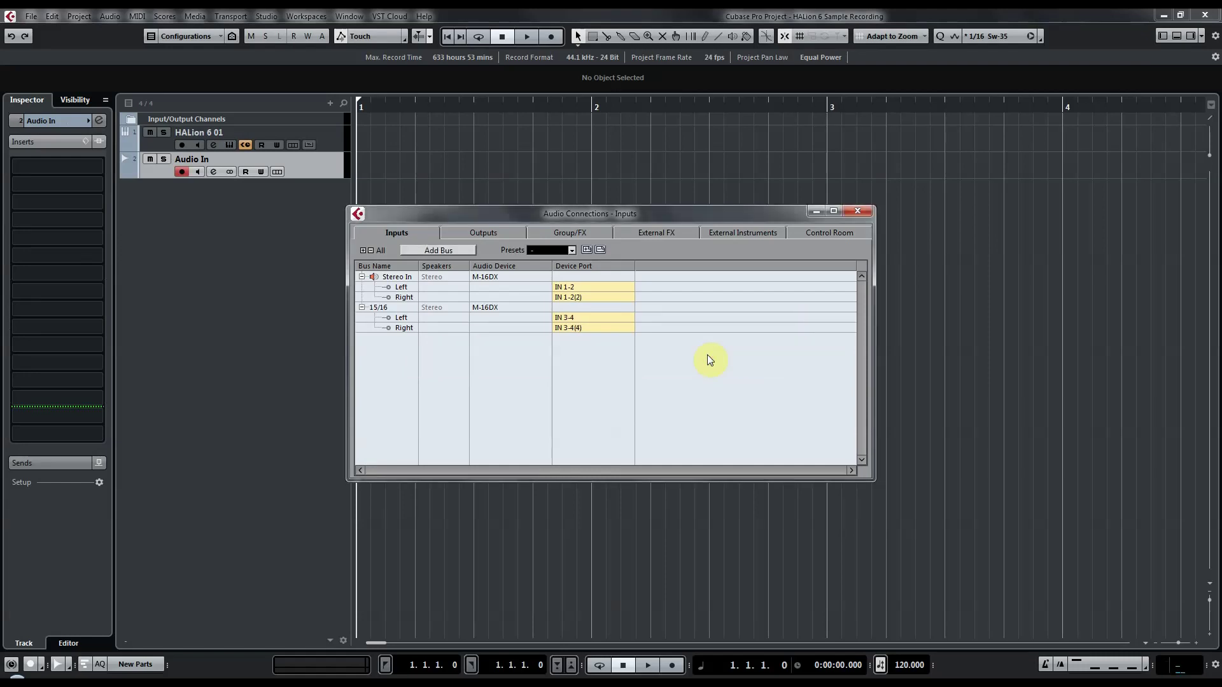
- Assign the 15/16 bus's left channel to IN 15-16 and its right channel to IN 15-16(16)
click(573, 316)
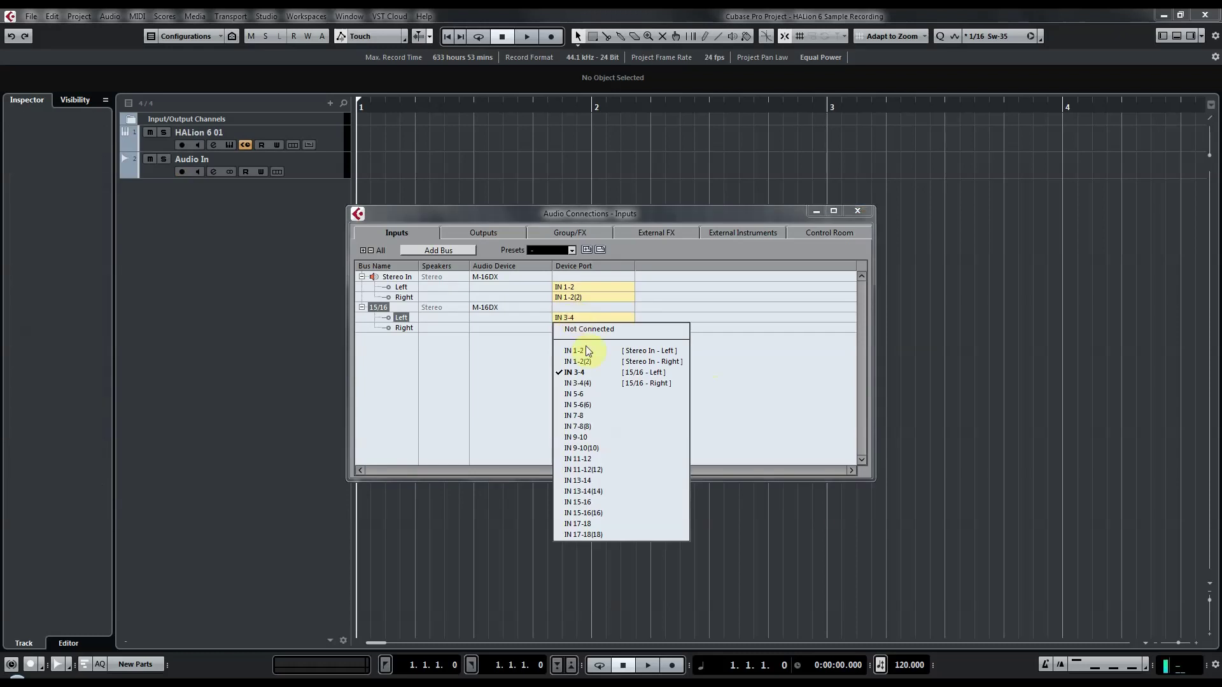
click(610, 502)
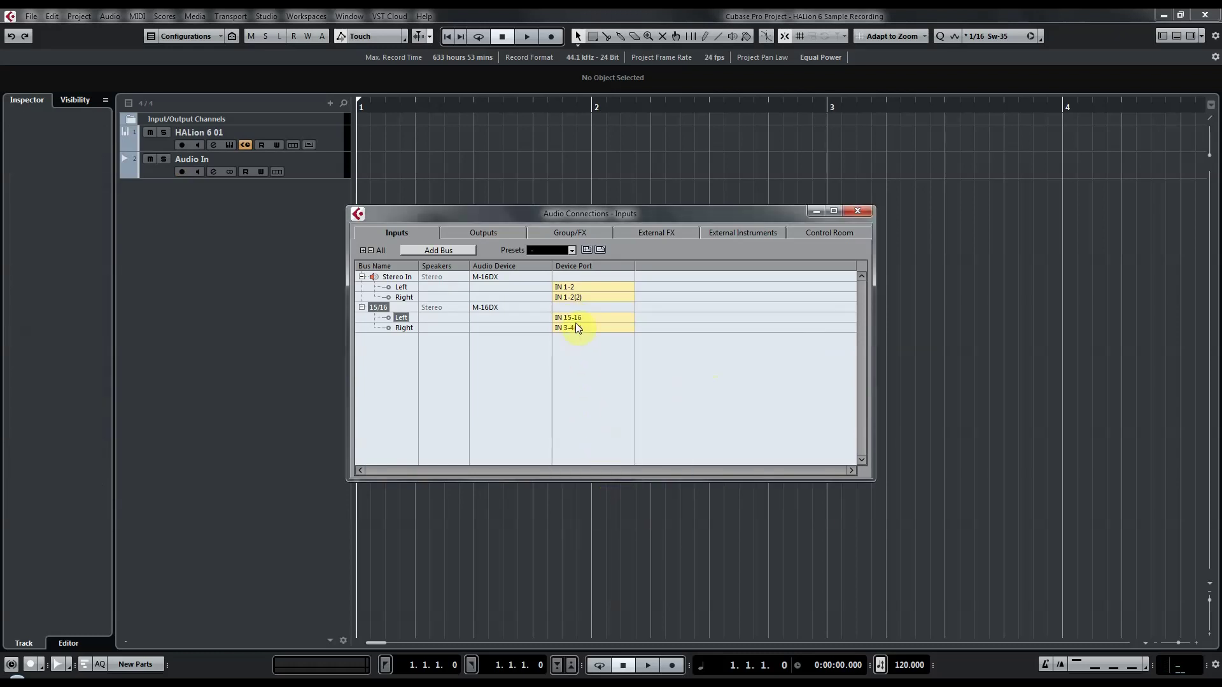
click(578, 328)
click(617, 522)
click(857, 214)
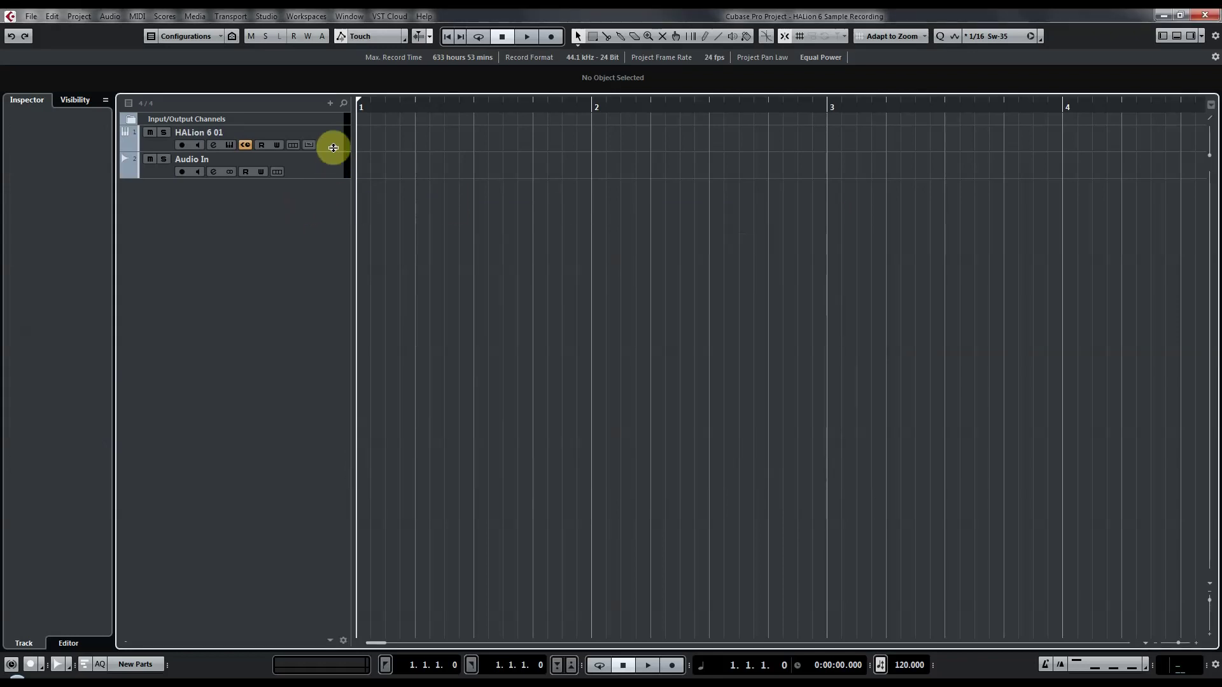
- Review the available ASIO drivers in the studio setup and keep the M-16DX driver
click(268, 17)
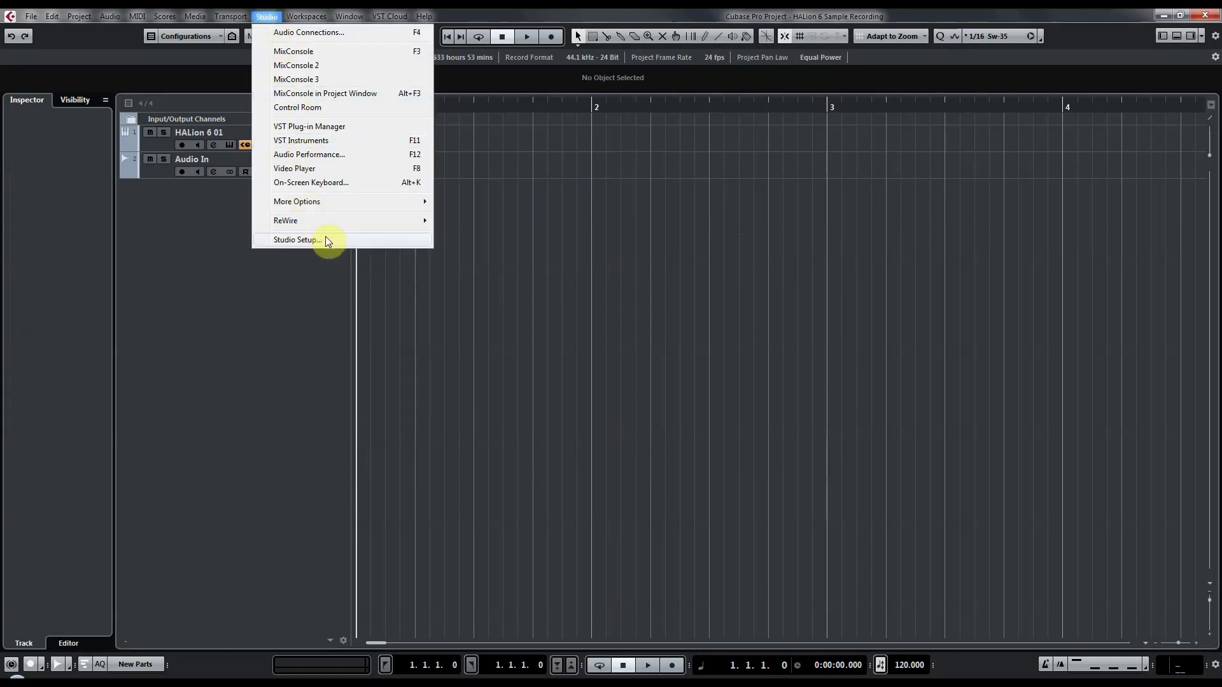
click(298, 240)
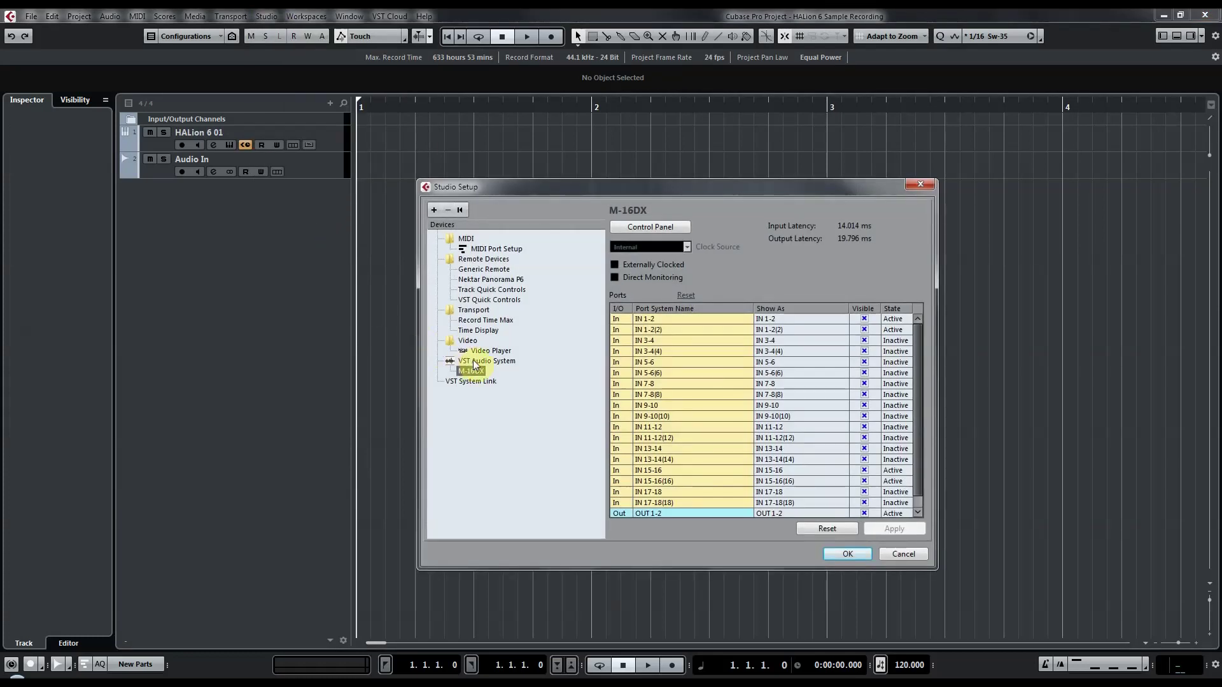
click(474, 362)
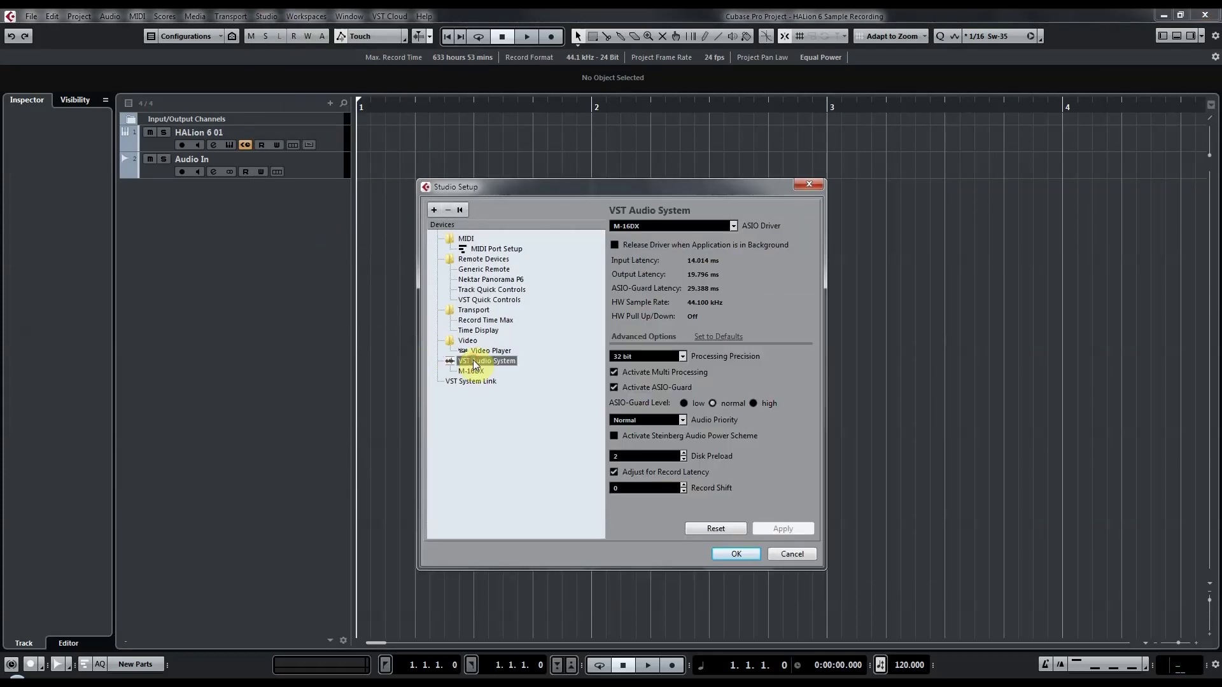
click(666, 226)
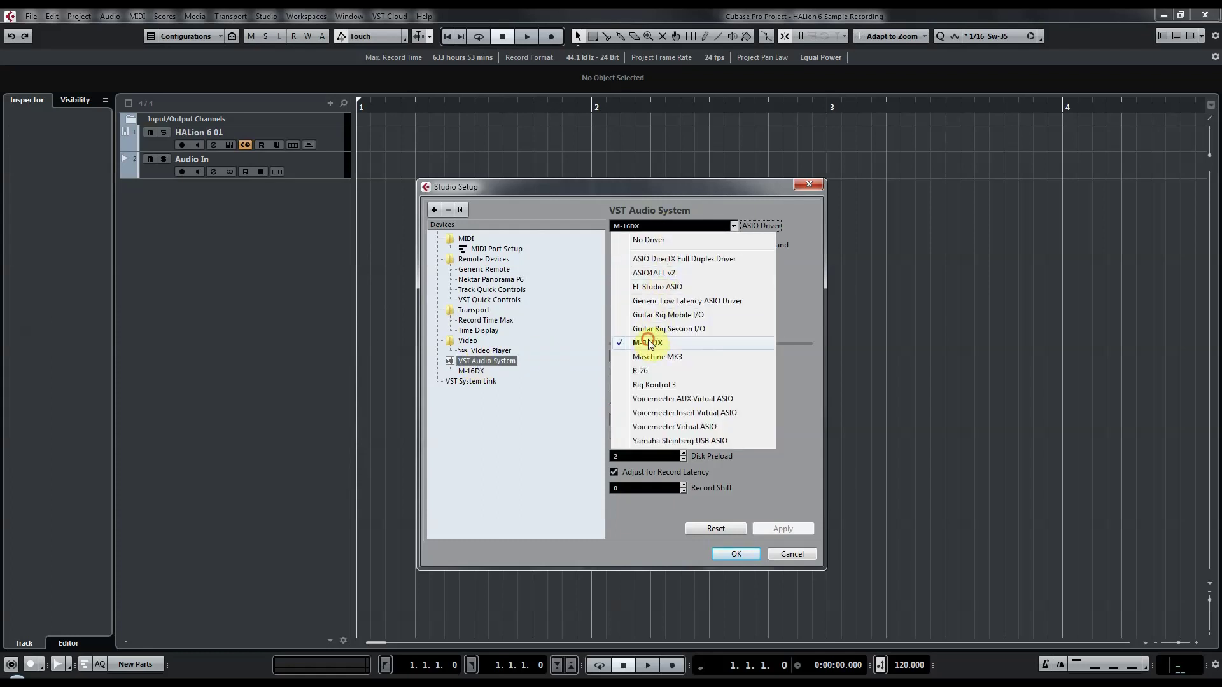
click(649, 345)
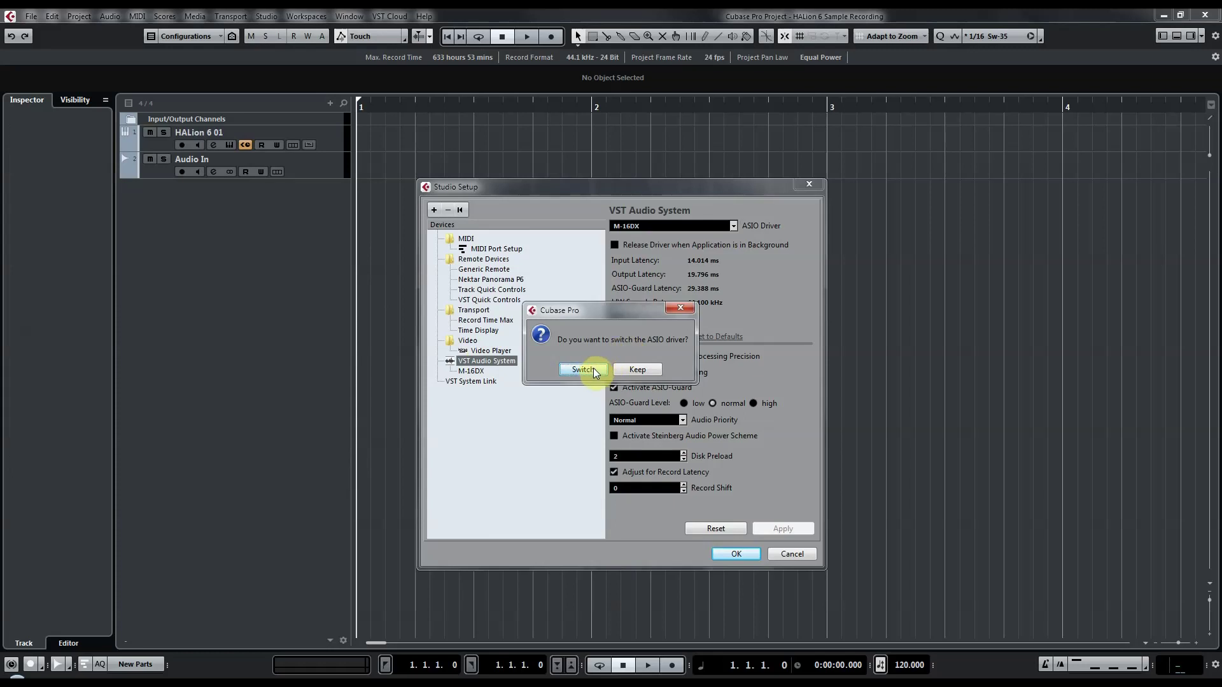
click(628, 371)
- Examine the M-16DX driver's buffer settings and its list of input and output ports, and close the studio setup
click(471, 371)
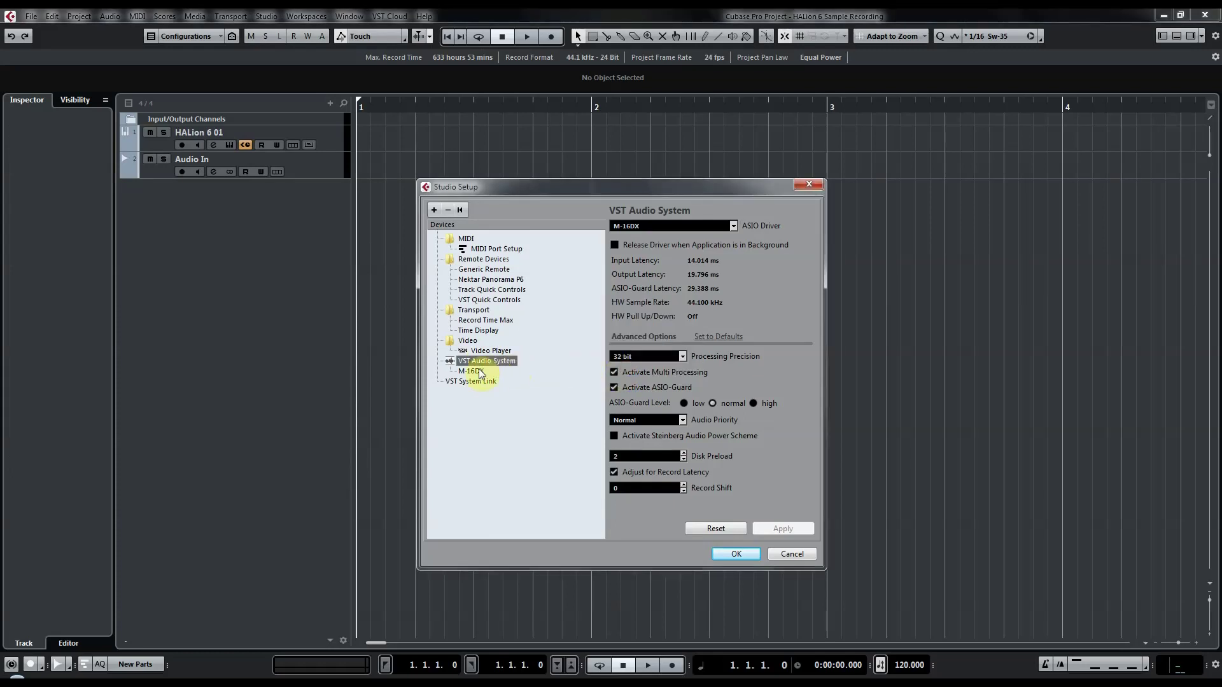
click(640, 228)
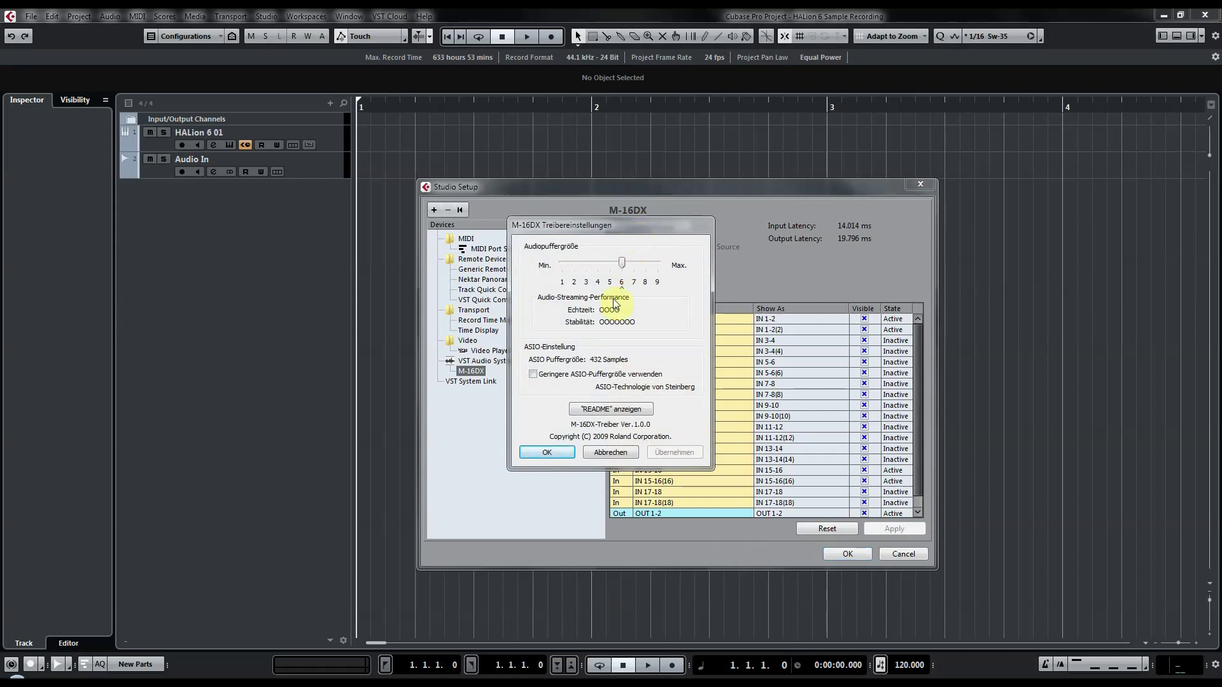
click(559, 451)
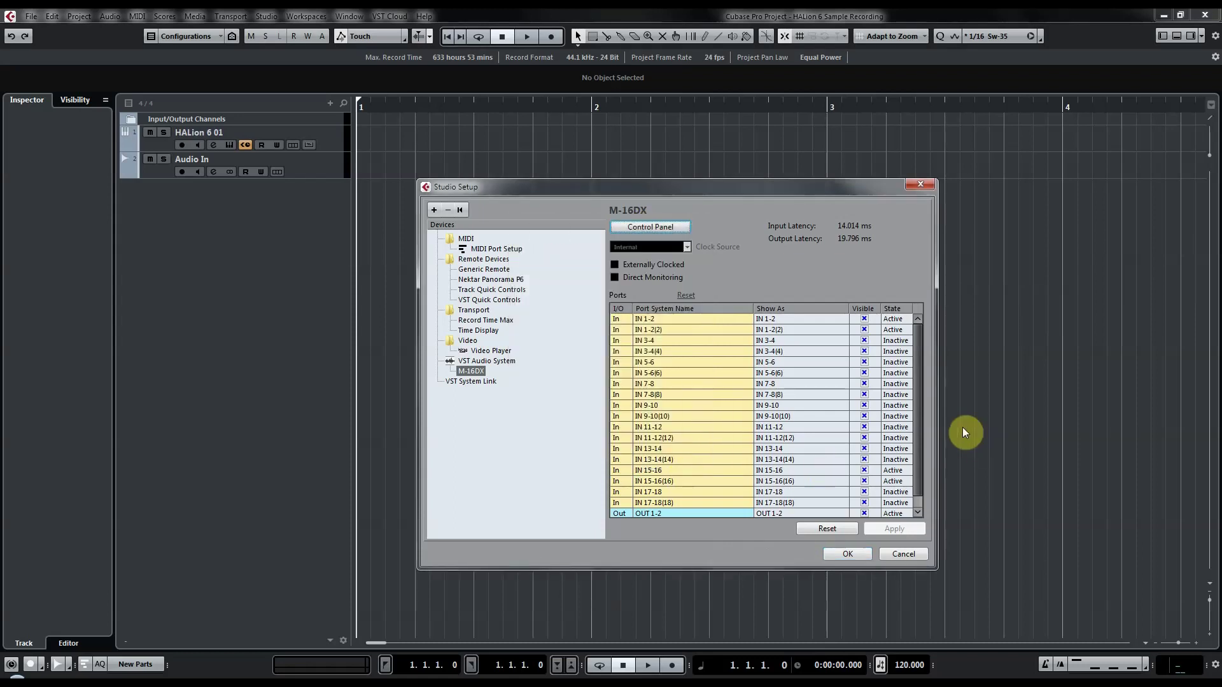
scroll(923, 420, down, 1)
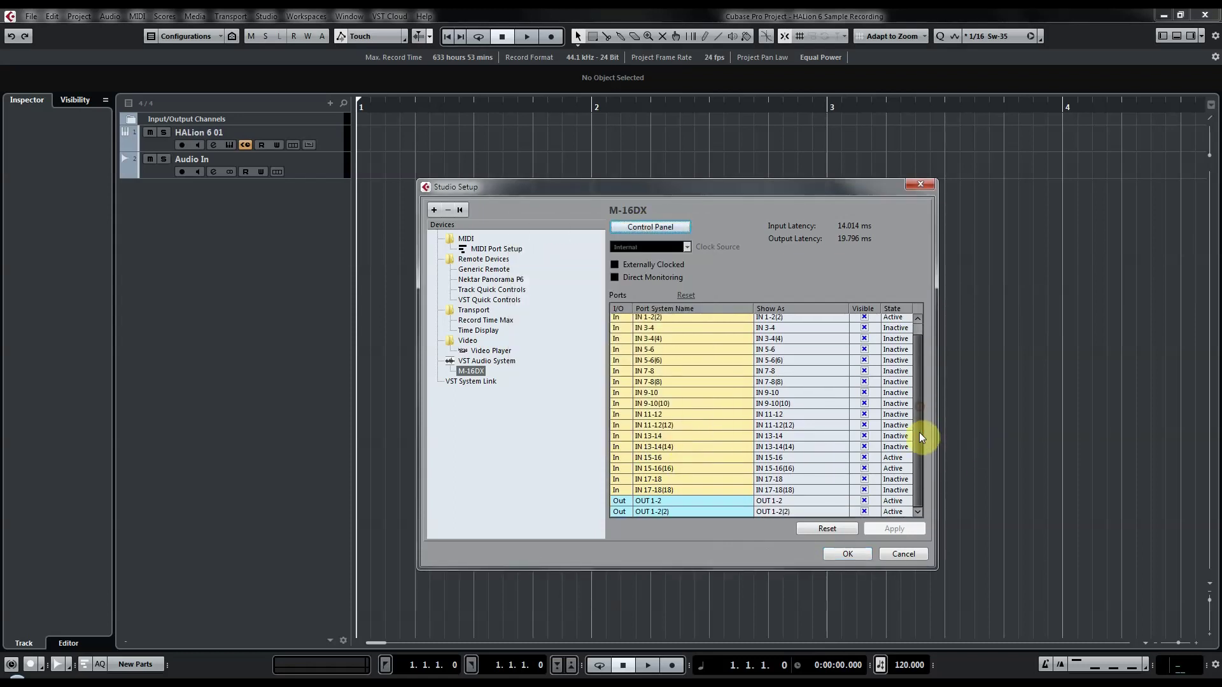
click(853, 552)
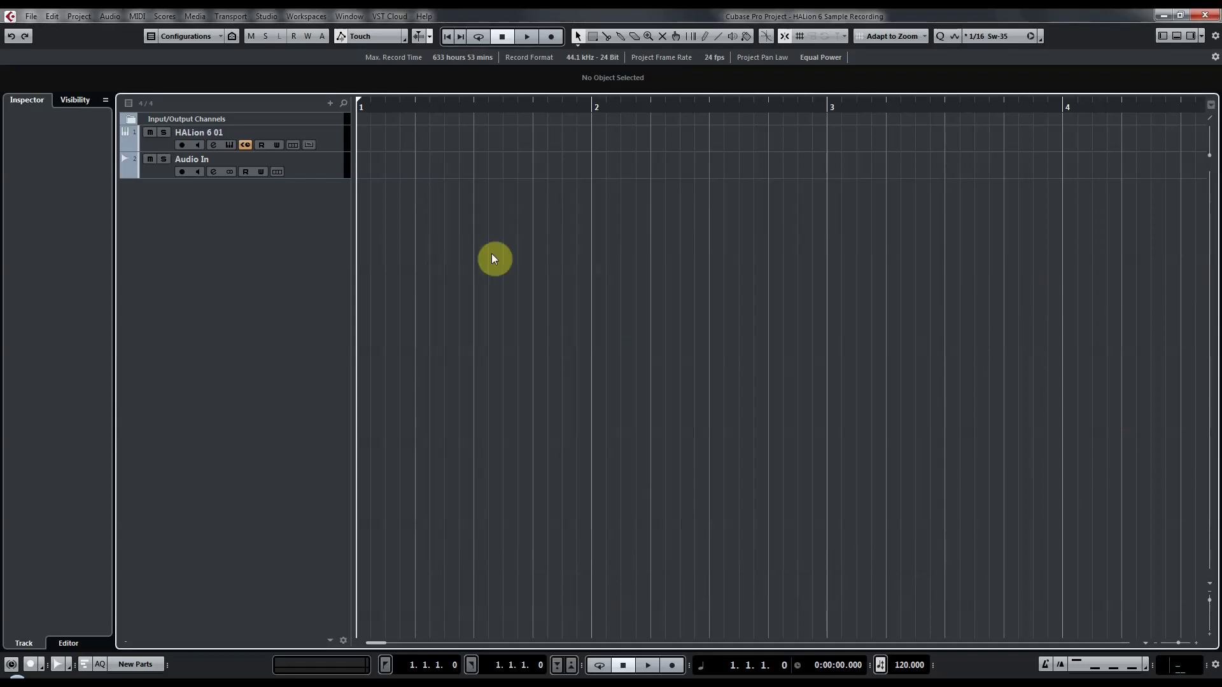
- Set the Audio In track's input routing to the 15/16 bus
click(321, 171)
click(55, 123)
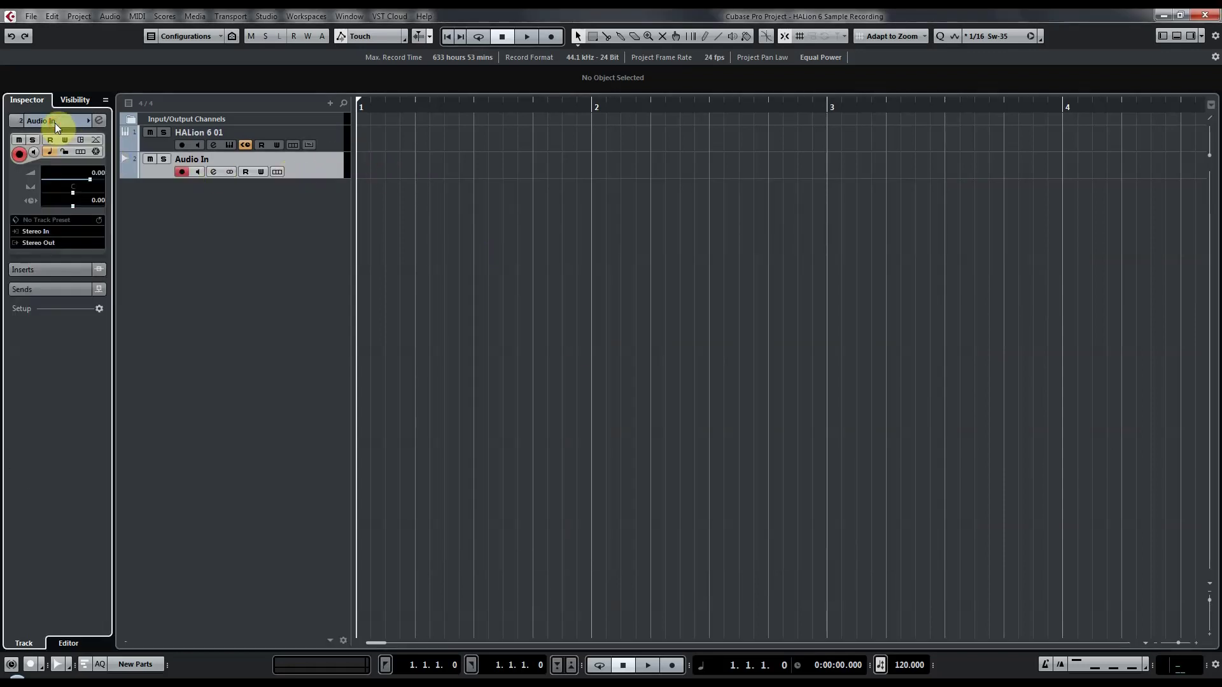
click(47, 232)
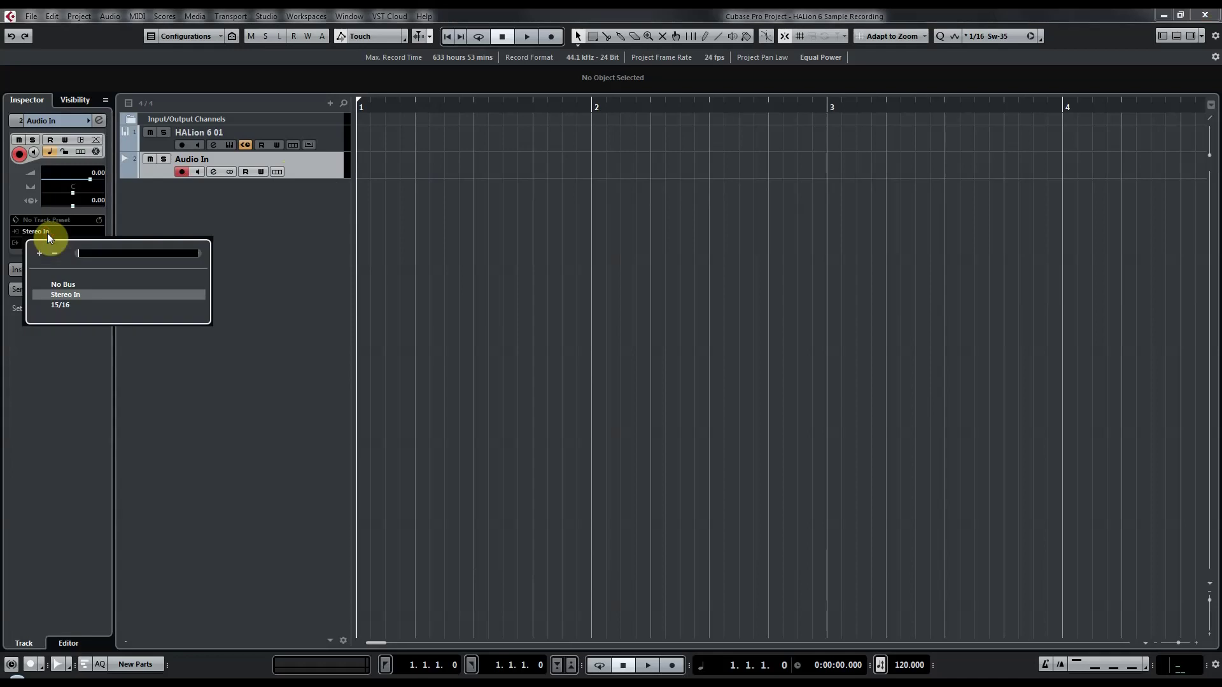
click(62, 305)
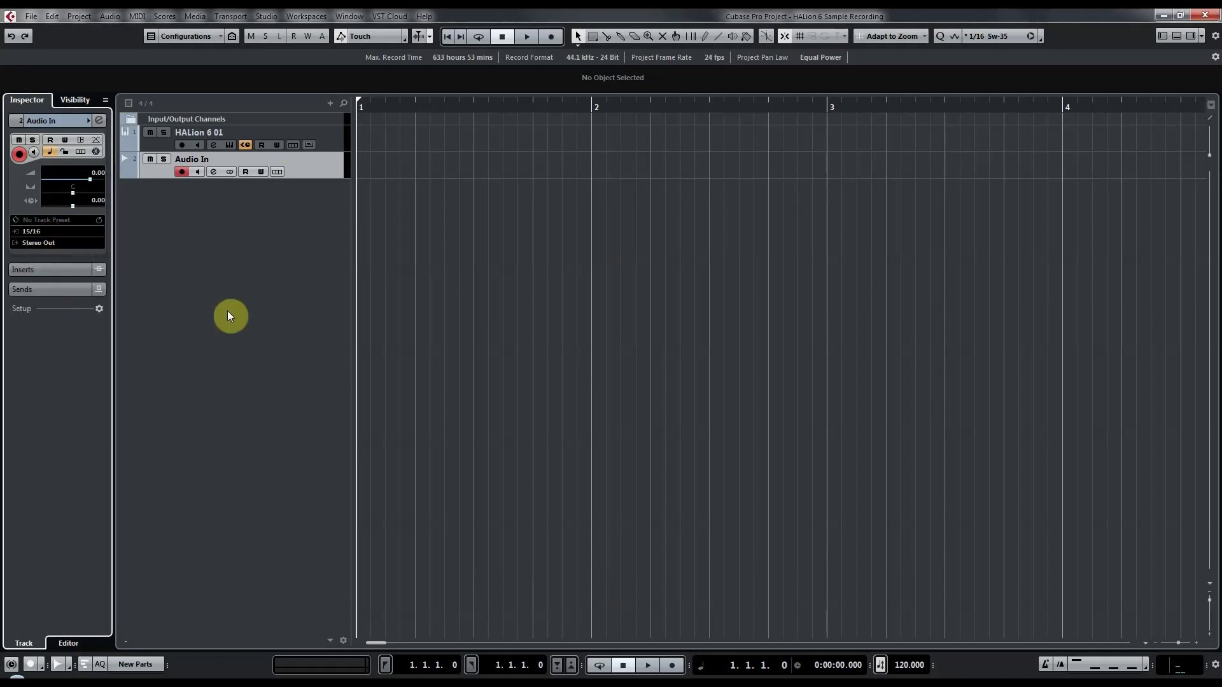
- Test the Audio In track's input signal by switching its monitoring on and off again
click(197, 172)
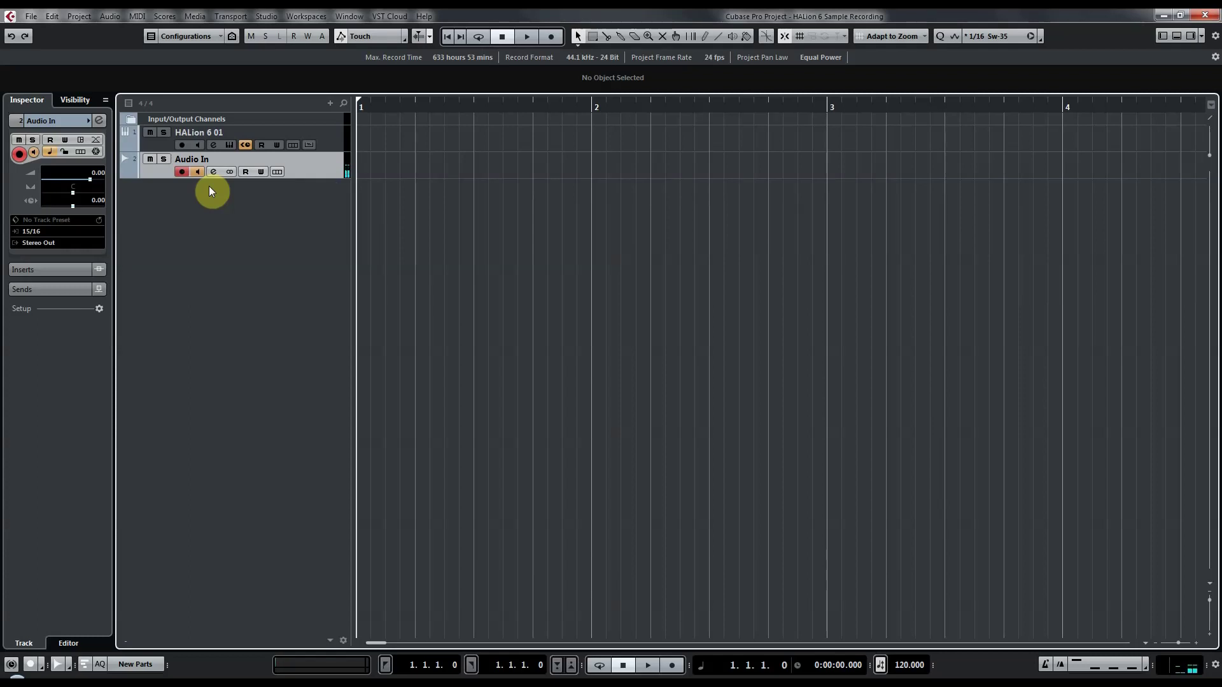
click(334, 139)
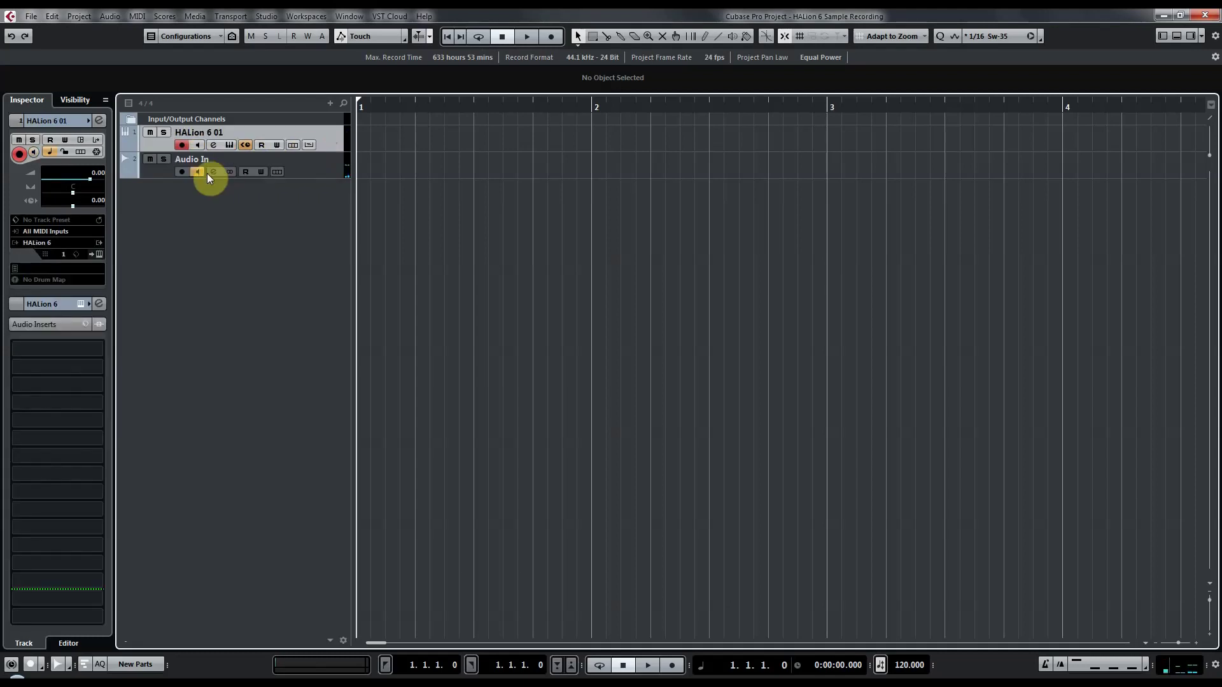
click(198, 171)
- Route the Audio In track's first send to the HALion 6 side-chain and activate the send
click(304, 168)
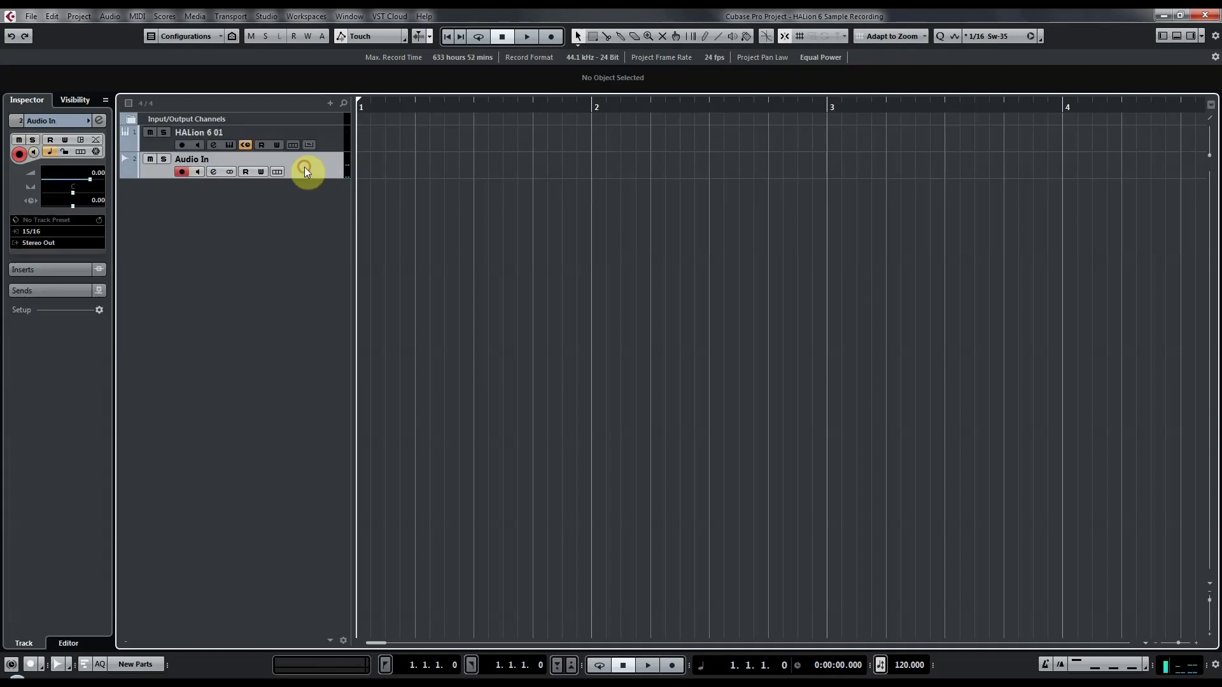
click(52, 292)
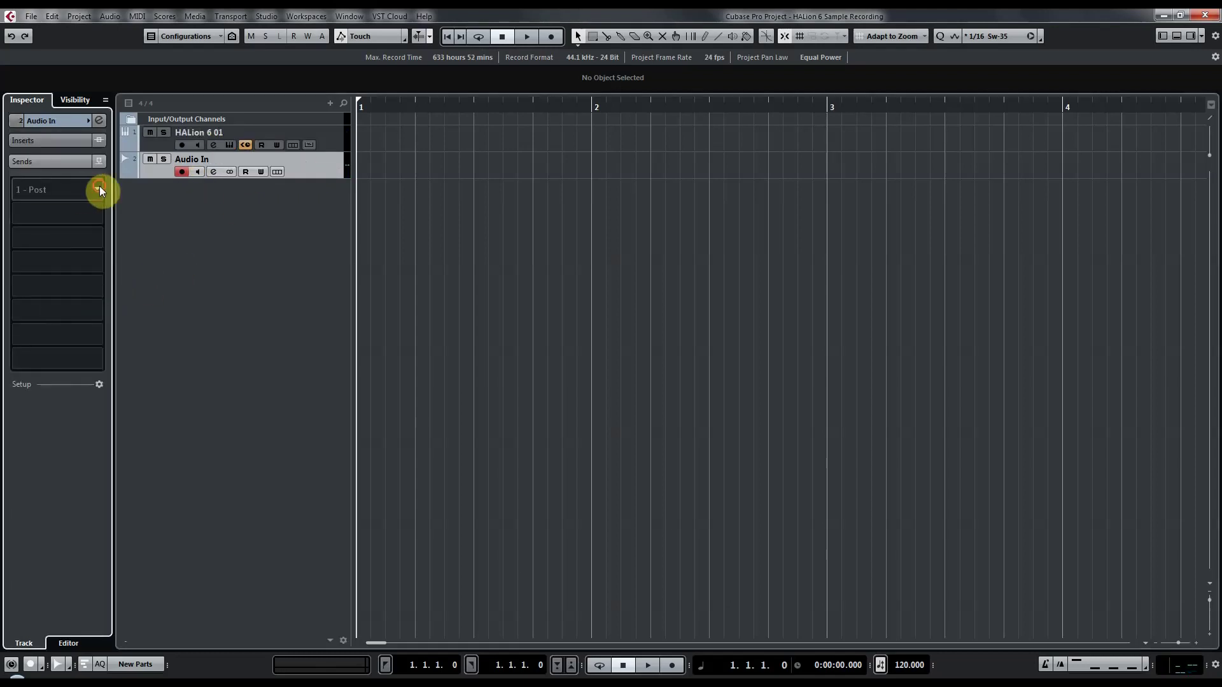
click(99, 187)
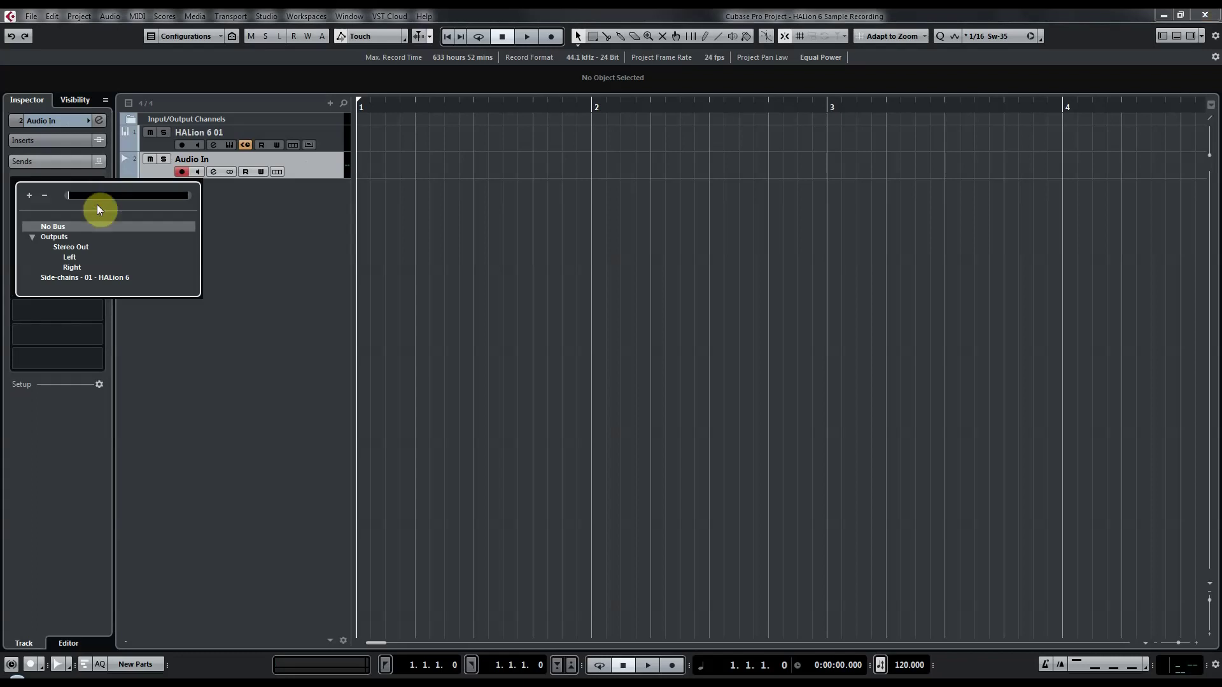
click(90, 276)
click(18, 185)
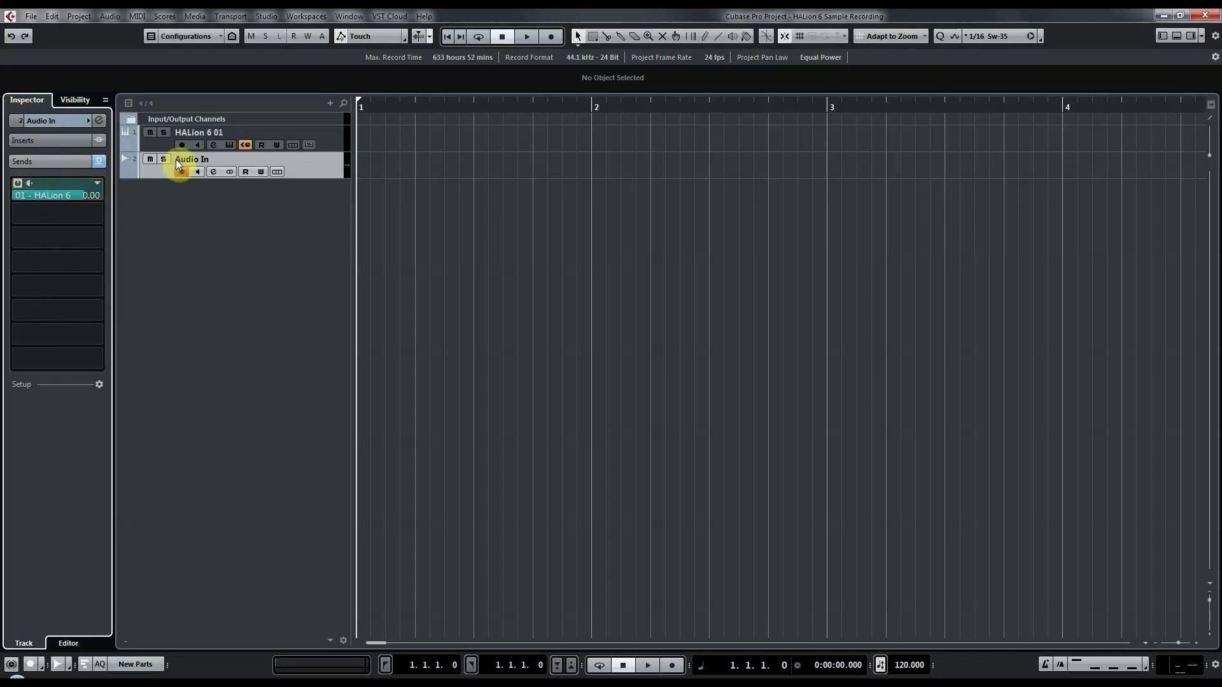
- Open the HALion 6 instrument from its track, enable monitoring on Audio In, and reposition the plug-in so both tracks stay visible
click(335, 140)
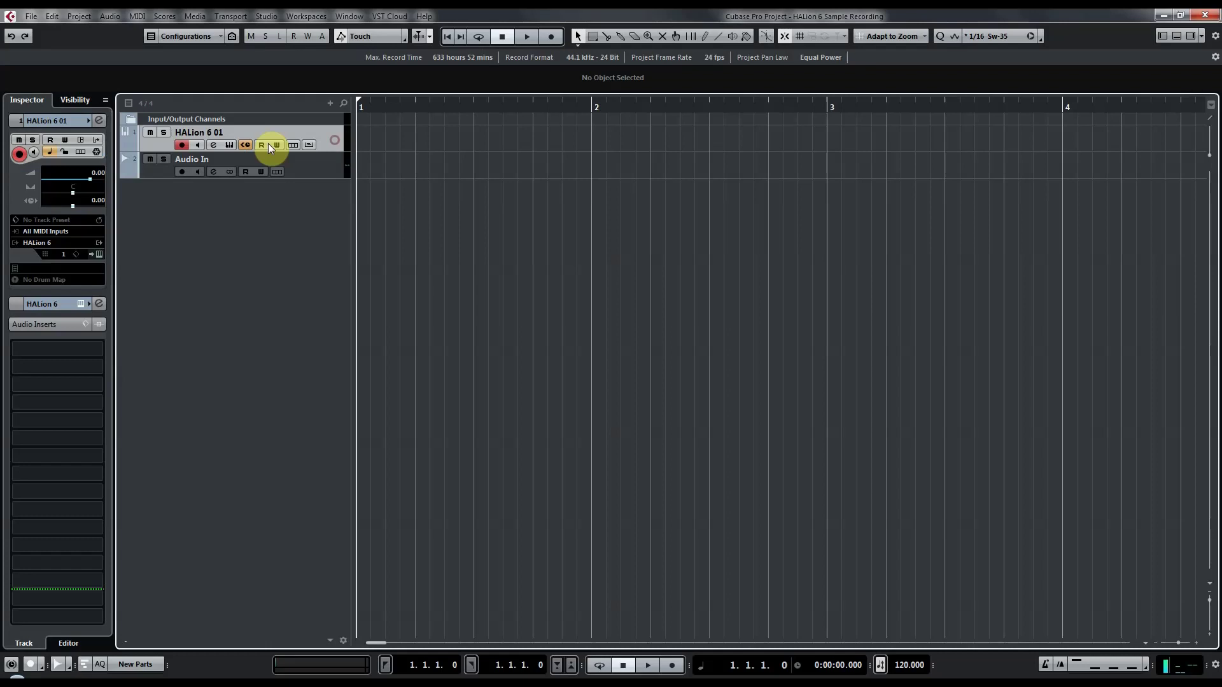
click(230, 144)
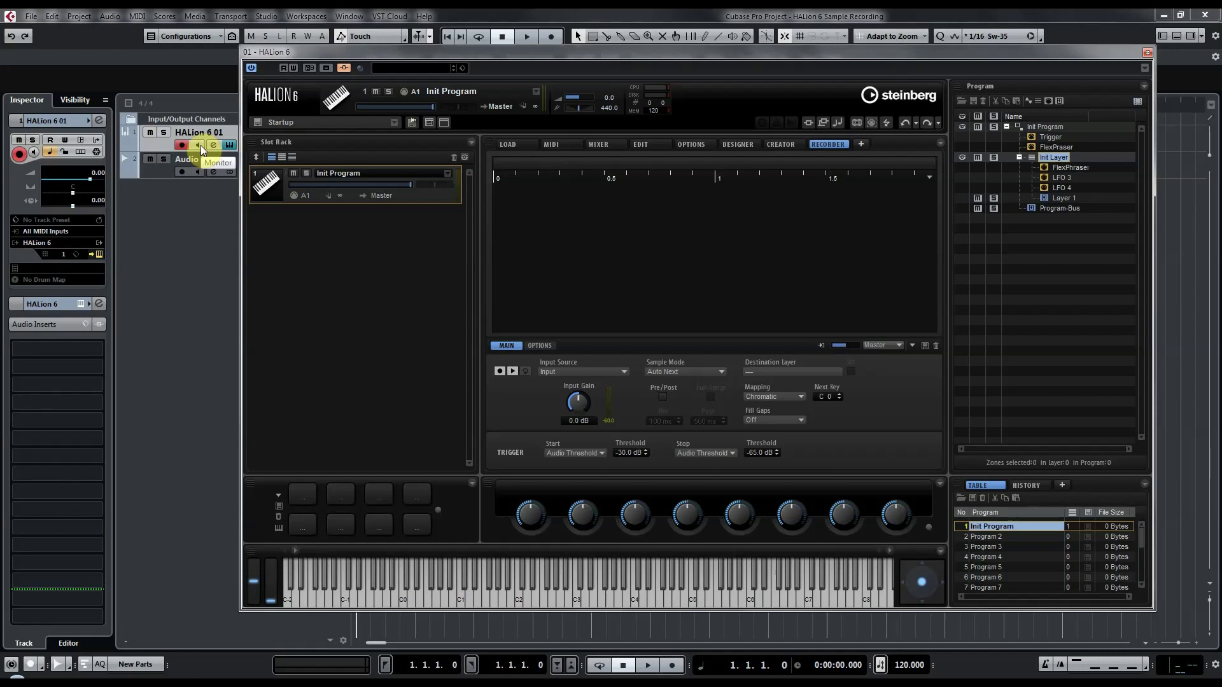
click(197, 171)
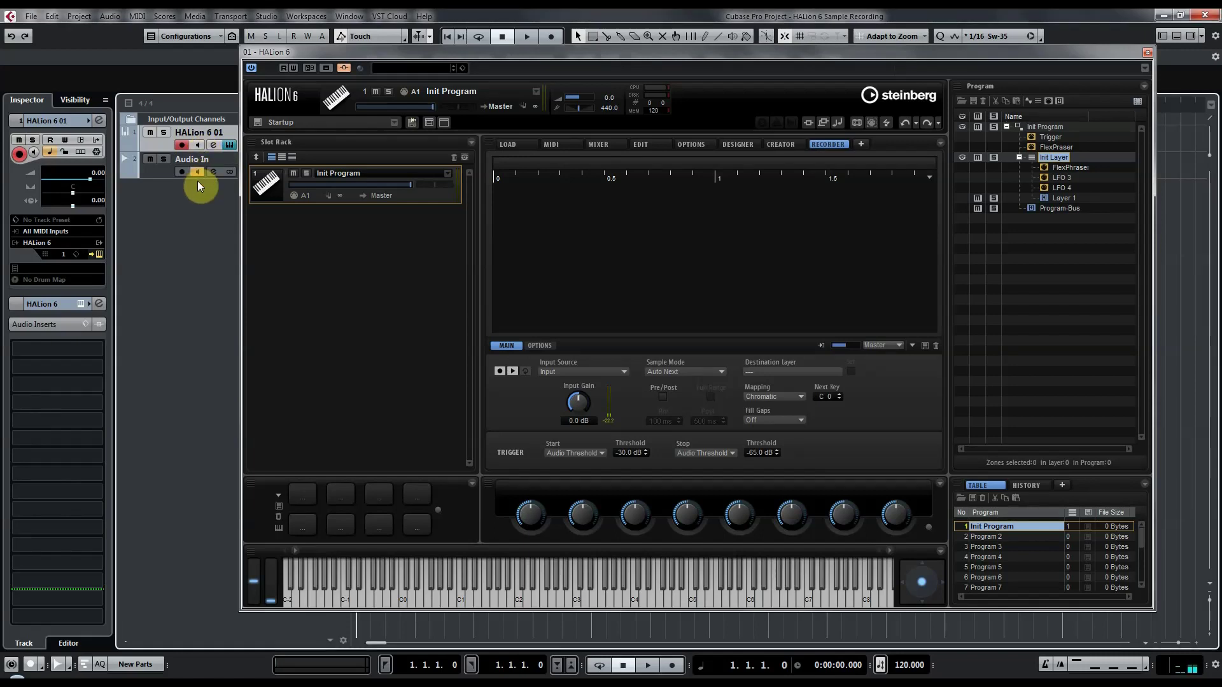
drag(306, 55, 410, 78)
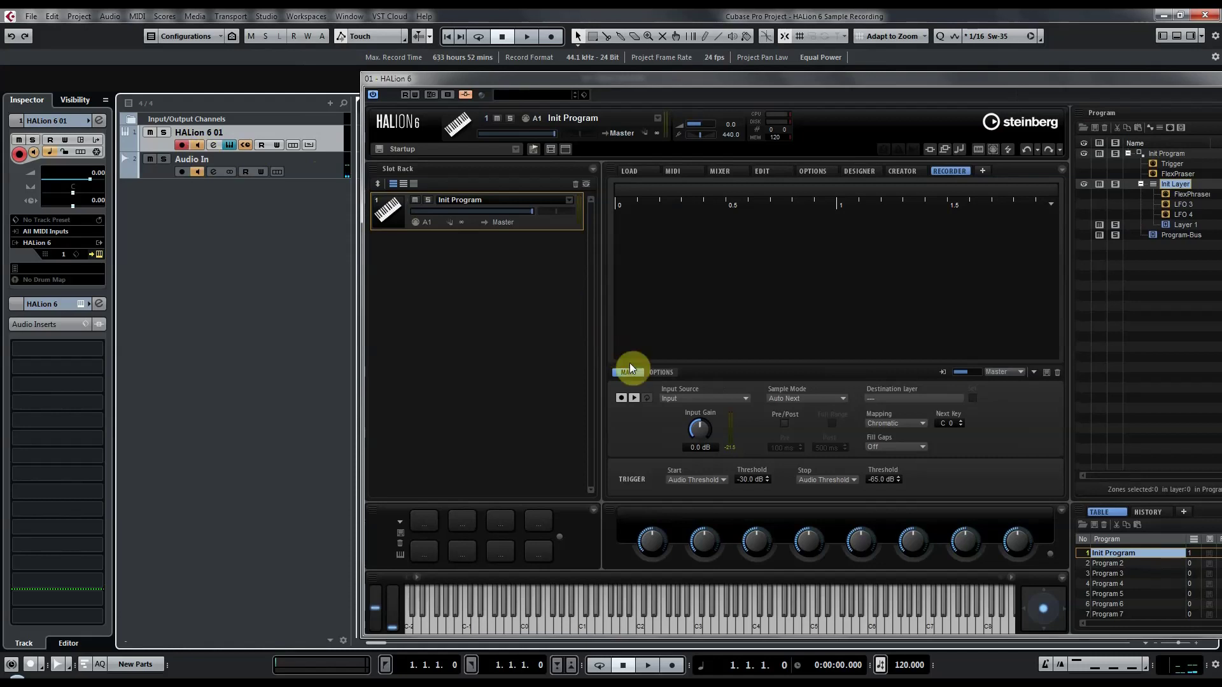
- Activate Audio In's FabFilter Pro-R insert and record a series of samples onto successive keys from C0 with the Sample Recorder
click(640, 428)
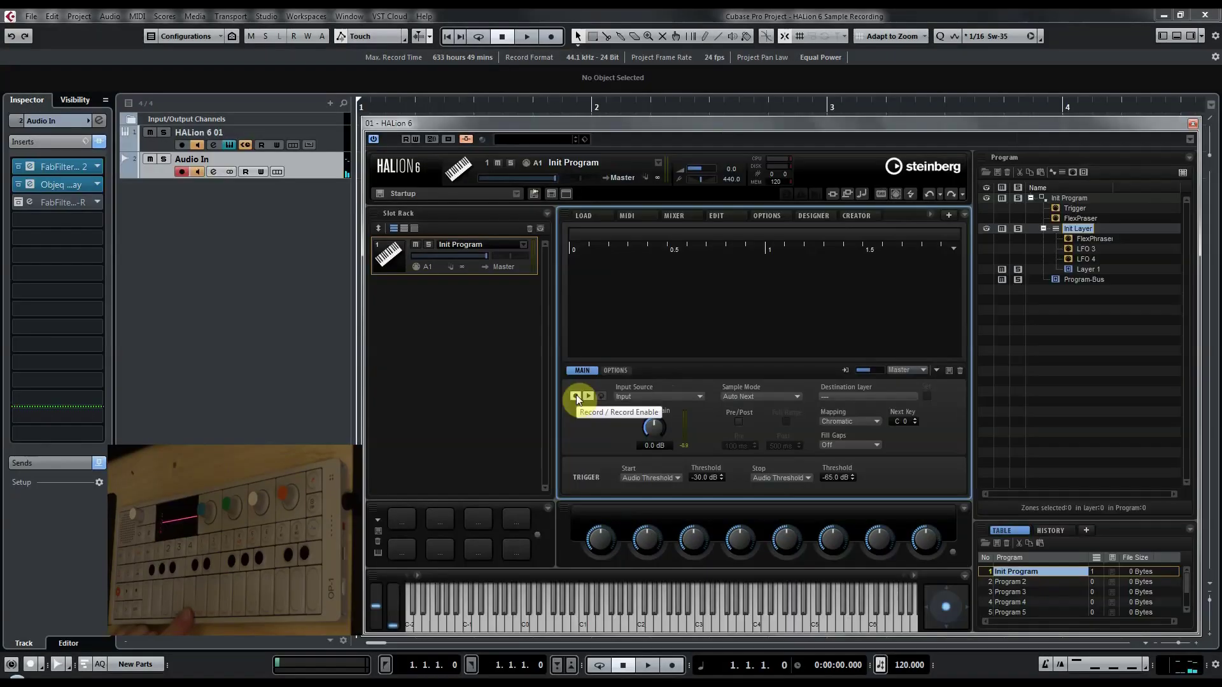
click(17, 203)
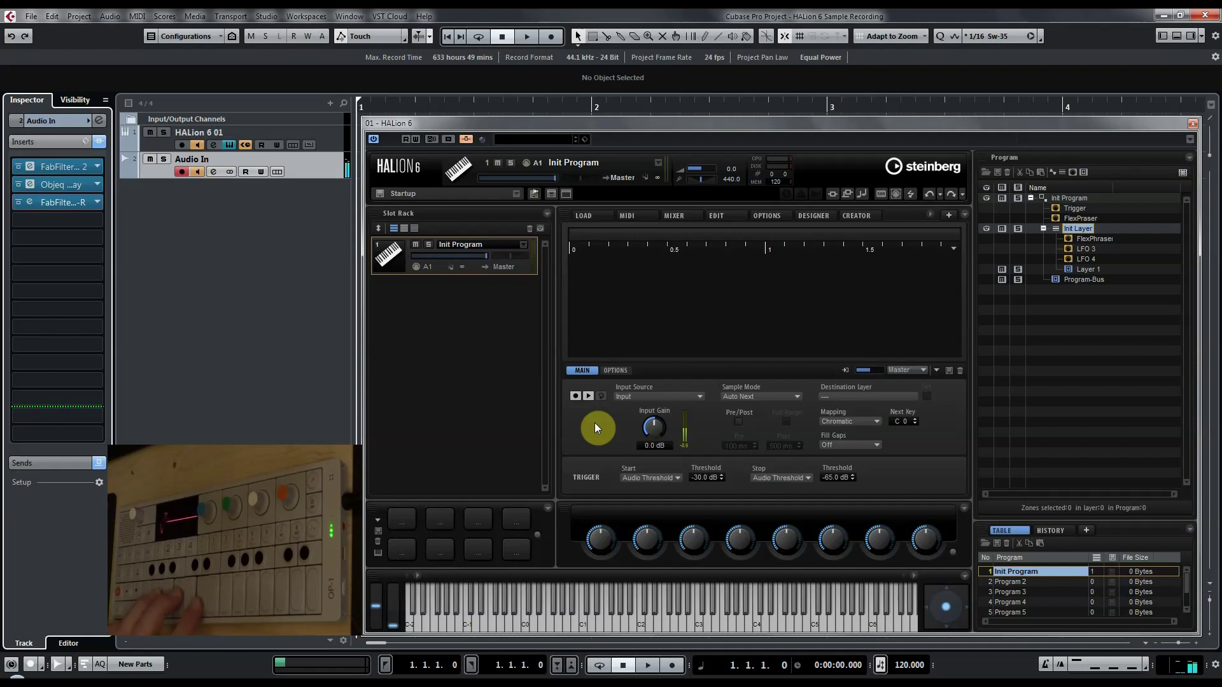
click(574, 396)
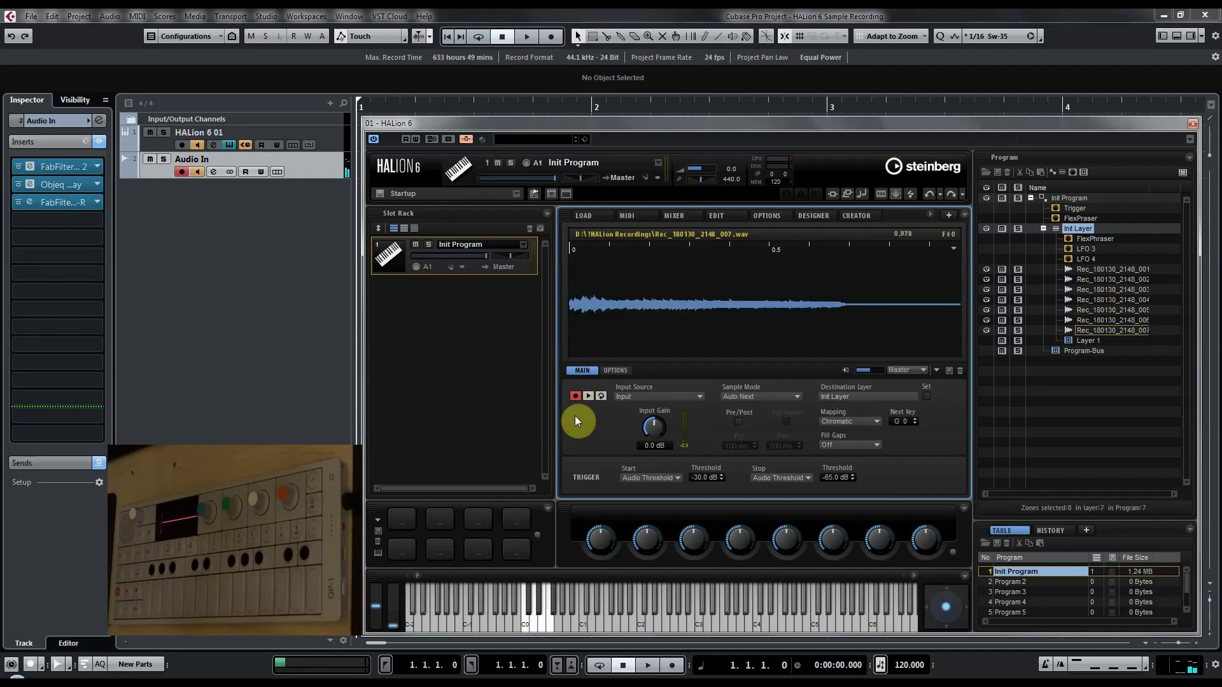
click(574, 394)
- Audition the recorded samples by playing the mapped keys up and down from C0 on HALion's keyboard
click(527, 626)
click(534, 629)
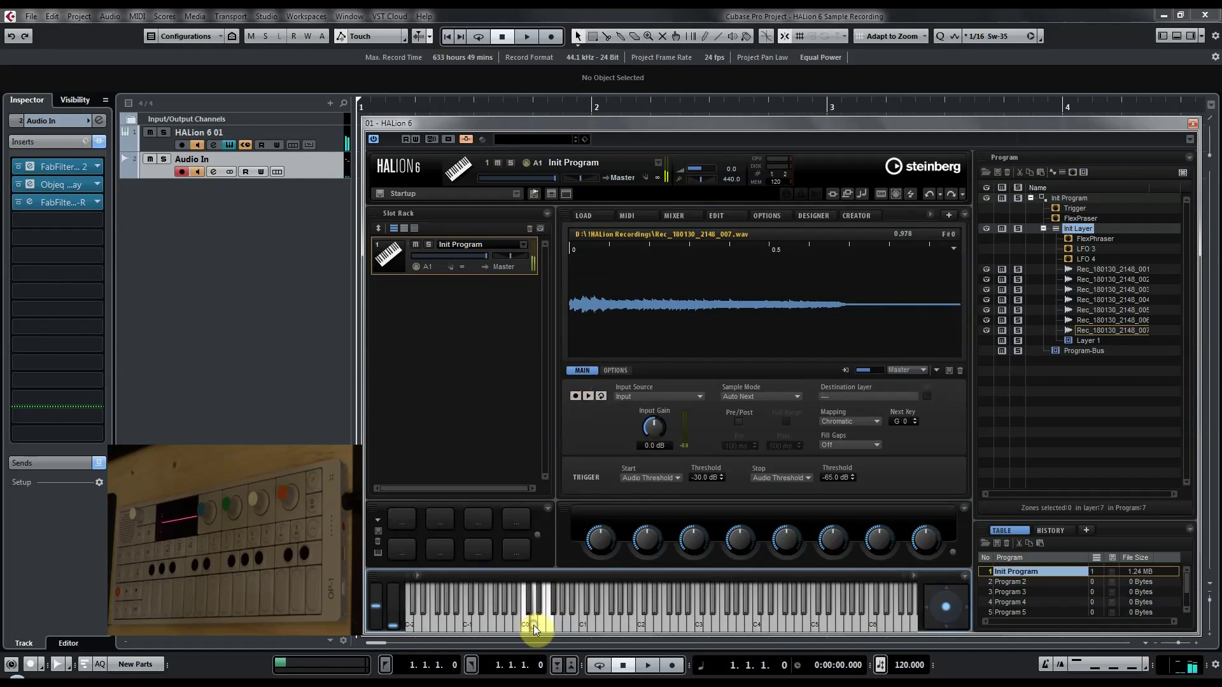
click(526, 626)
click(527, 607)
click(535, 627)
click(539, 611)
click(544, 628)
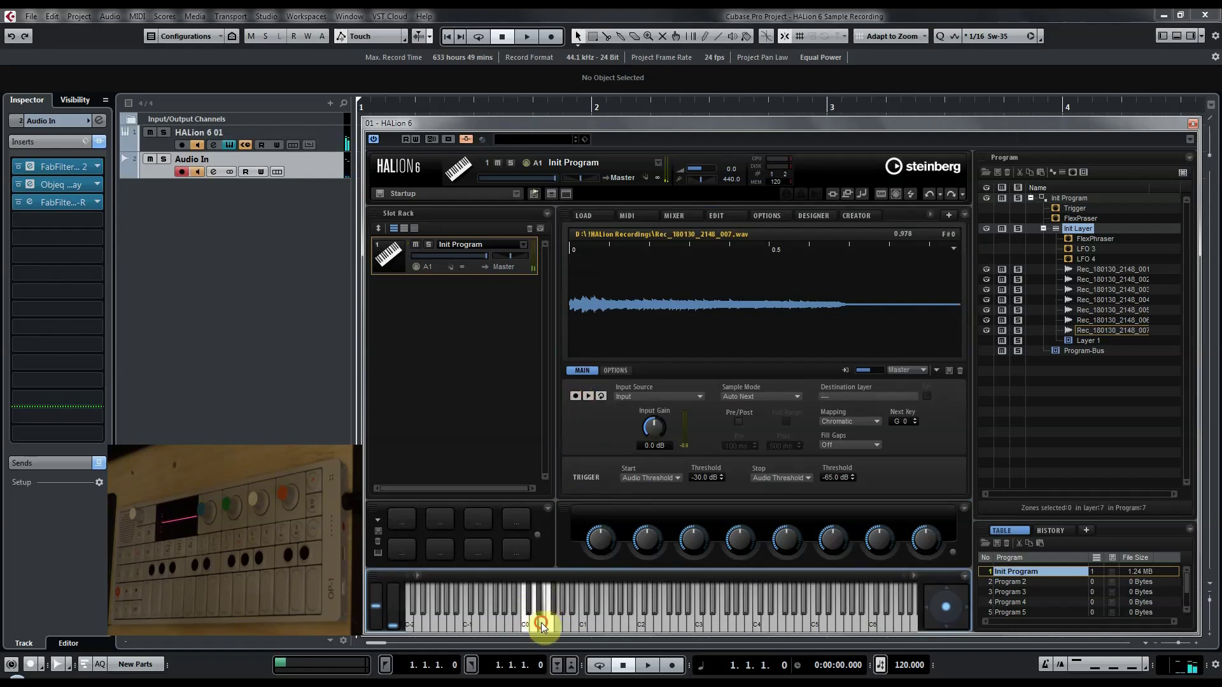
click(551, 626)
click(553, 611)
click(550, 625)
click(542, 626)
click(539, 611)
click(534, 626)
click(527, 607)
click(536, 627)
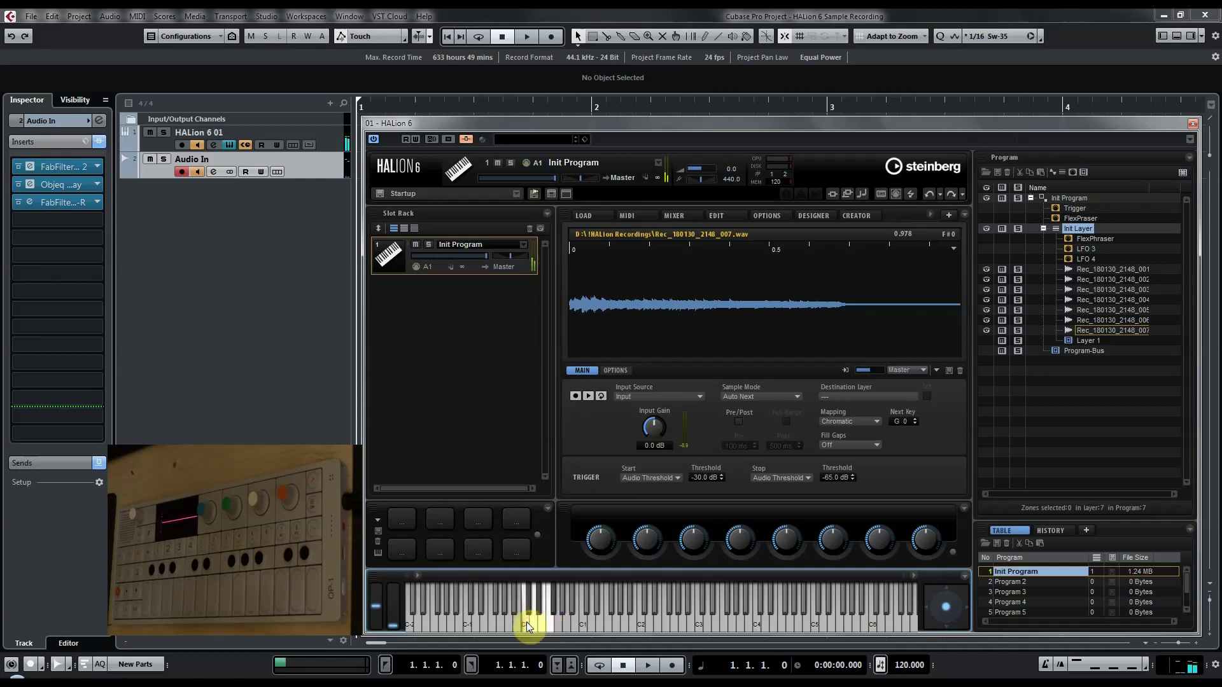
click(544, 627)
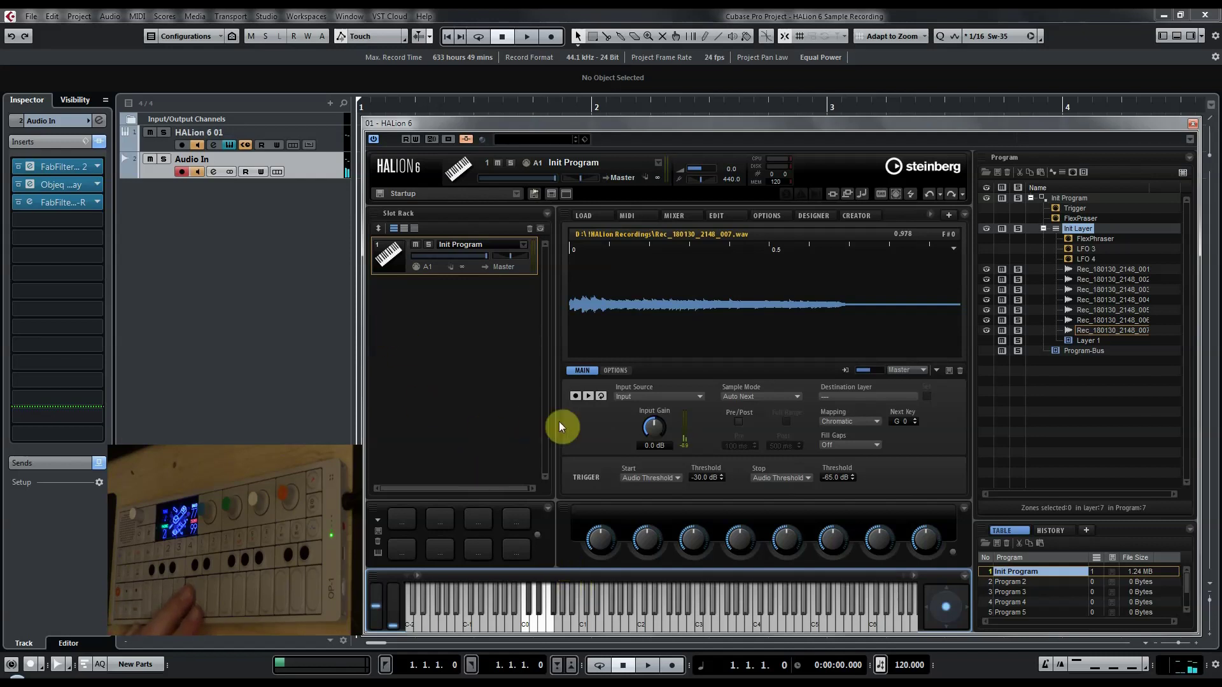
- Record one longer sample onto G0, stopping it manually, audition it on its key, and disarm the Sample Recorder
click(576, 396)
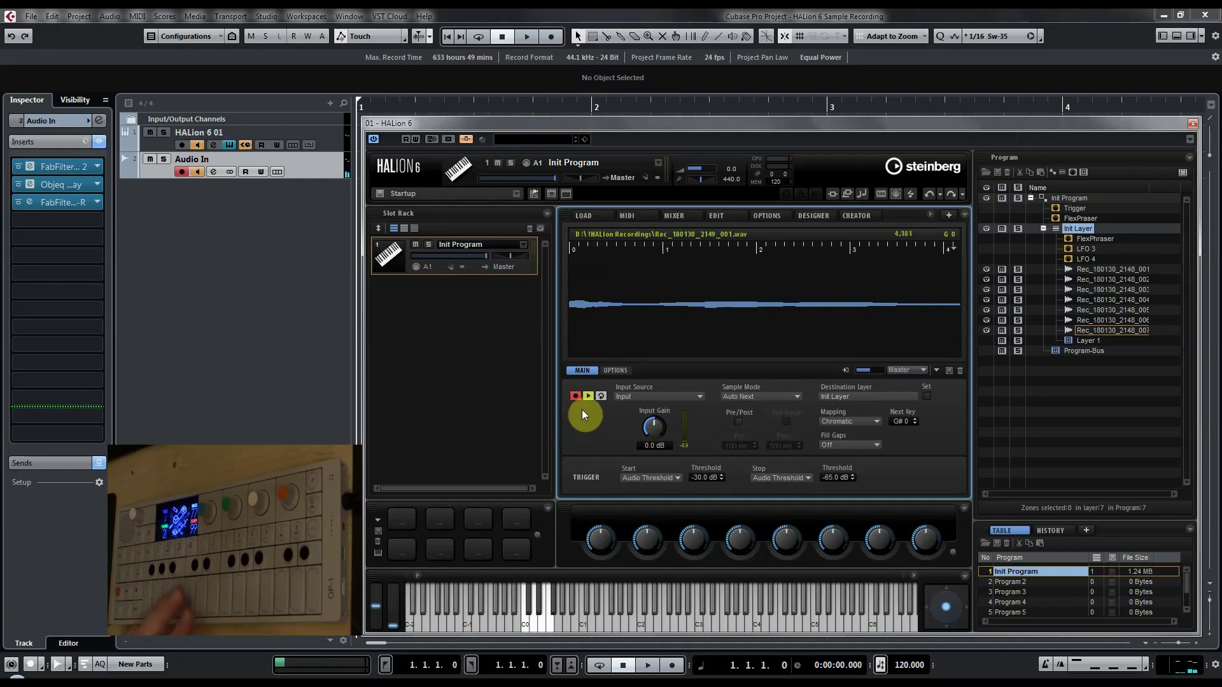
click(577, 397)
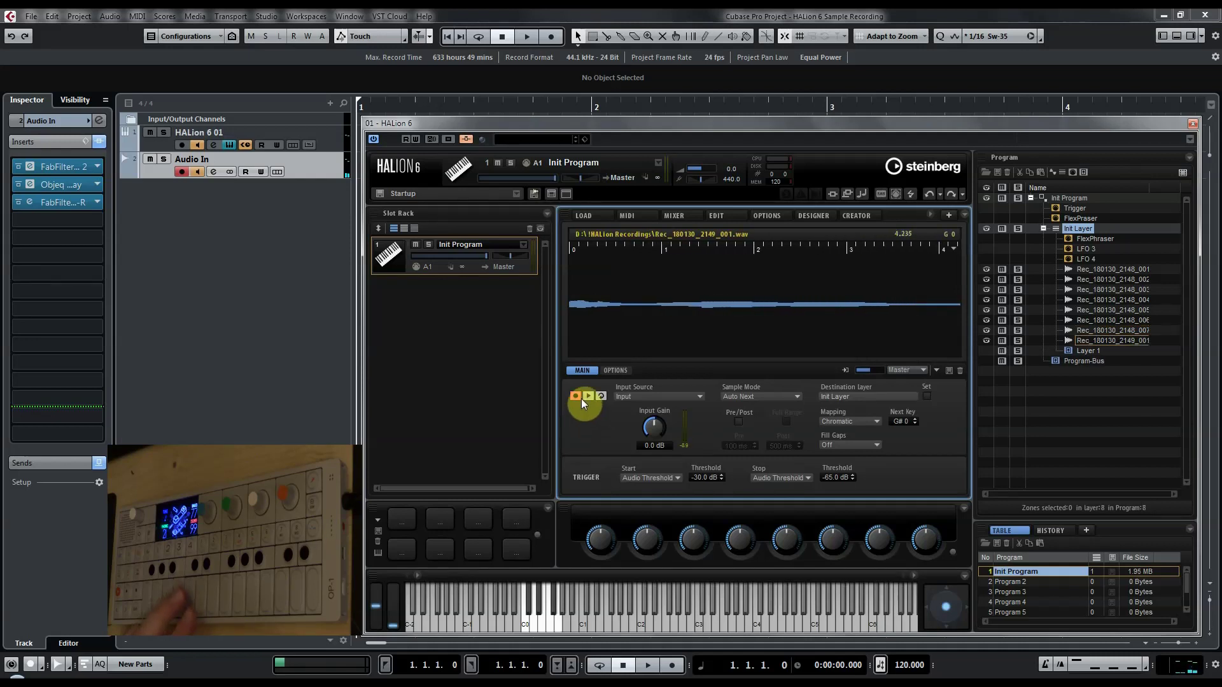
click(557, 626)
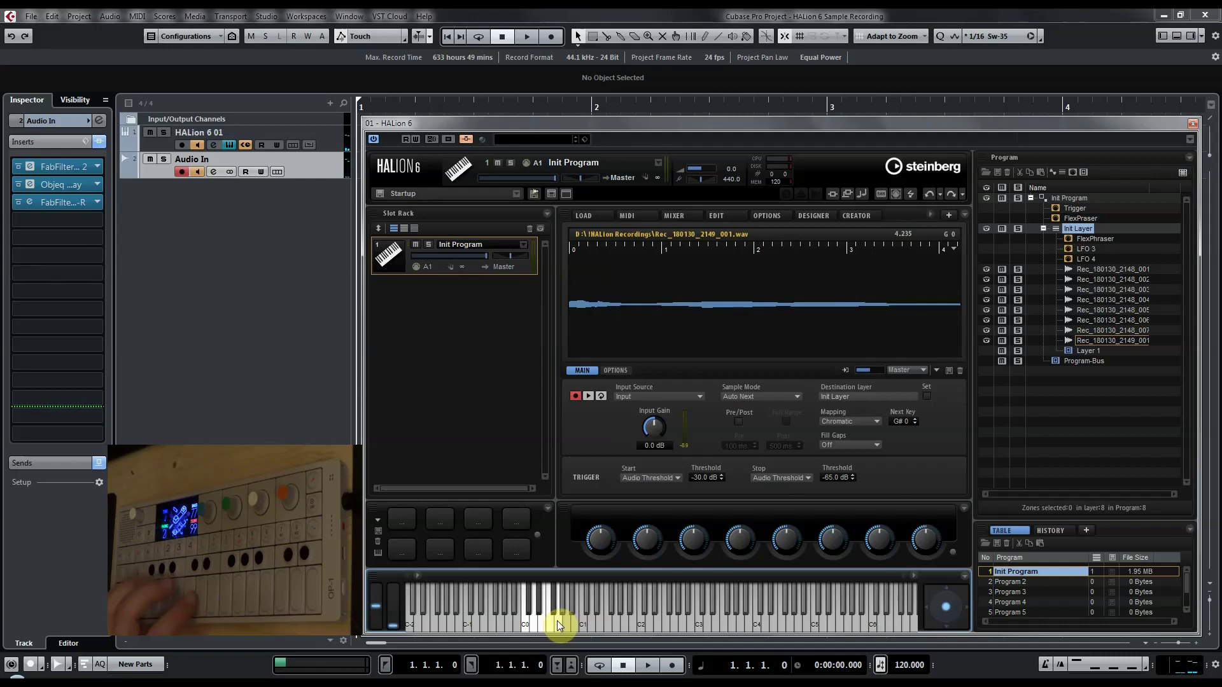
click(575, 396)
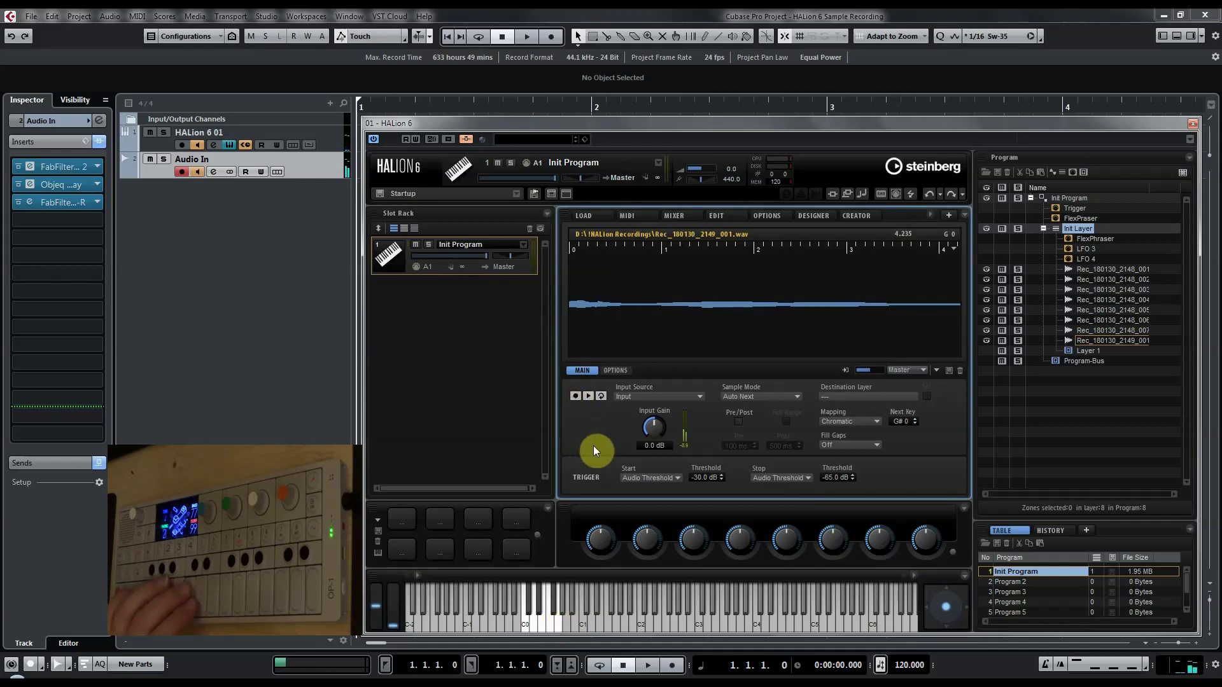
- Open the Objeq Delay insert on Audio In and step through the Modulators programs to Fragile Chorus
click(59, 184)
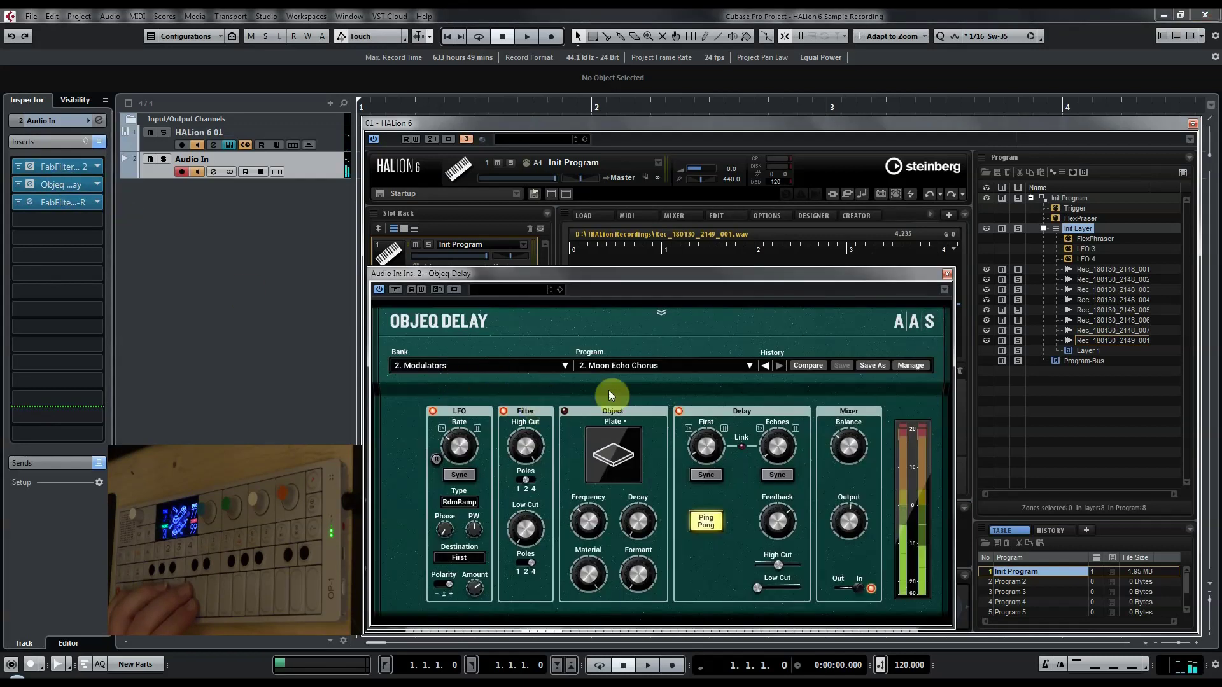
click(738, 368)
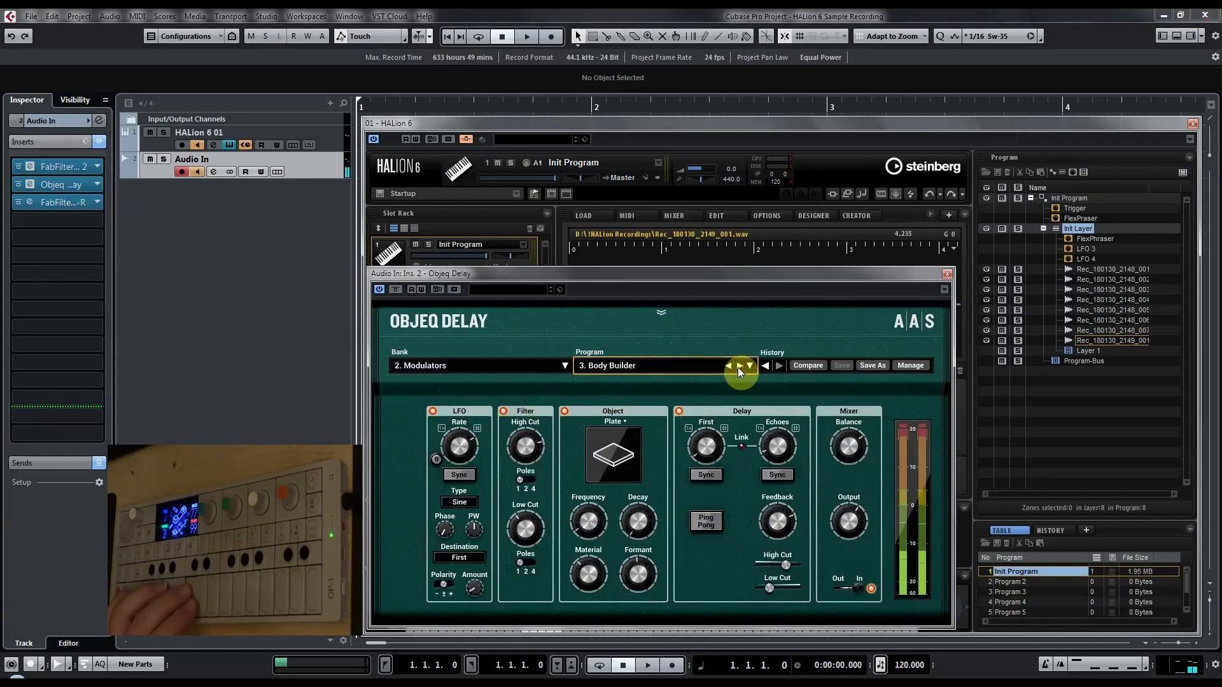
click(739, 368)
click(738, 368)
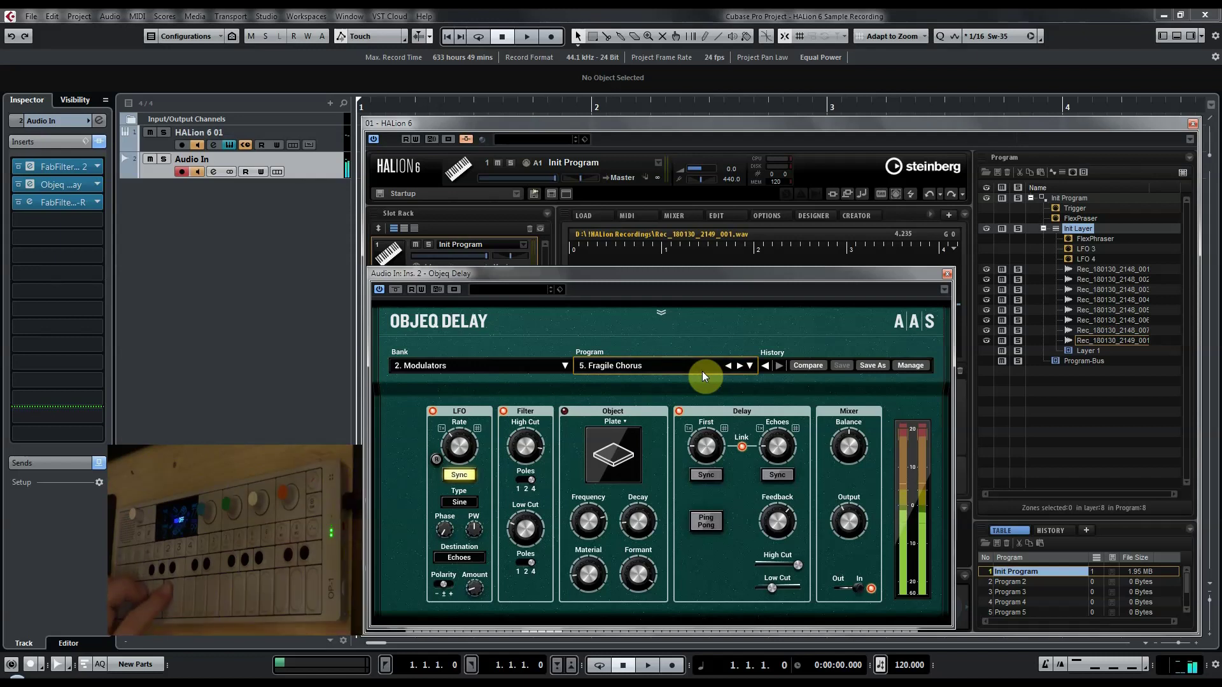
- Open the FabFilter Pro-R insert, raise its Distance, Stereo Width and Mix, and set Space to about 5.15 s
click(64, 203)
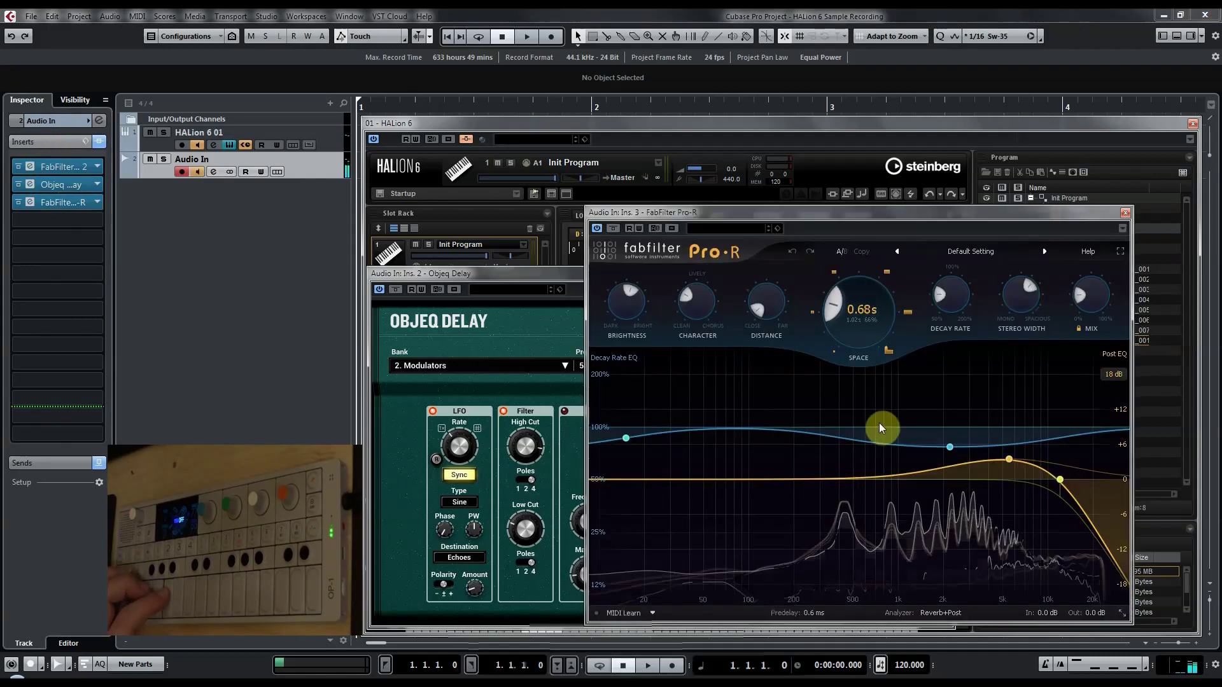
drag(875, 338, 856, 364)
drag(766, 341, 783, 240)
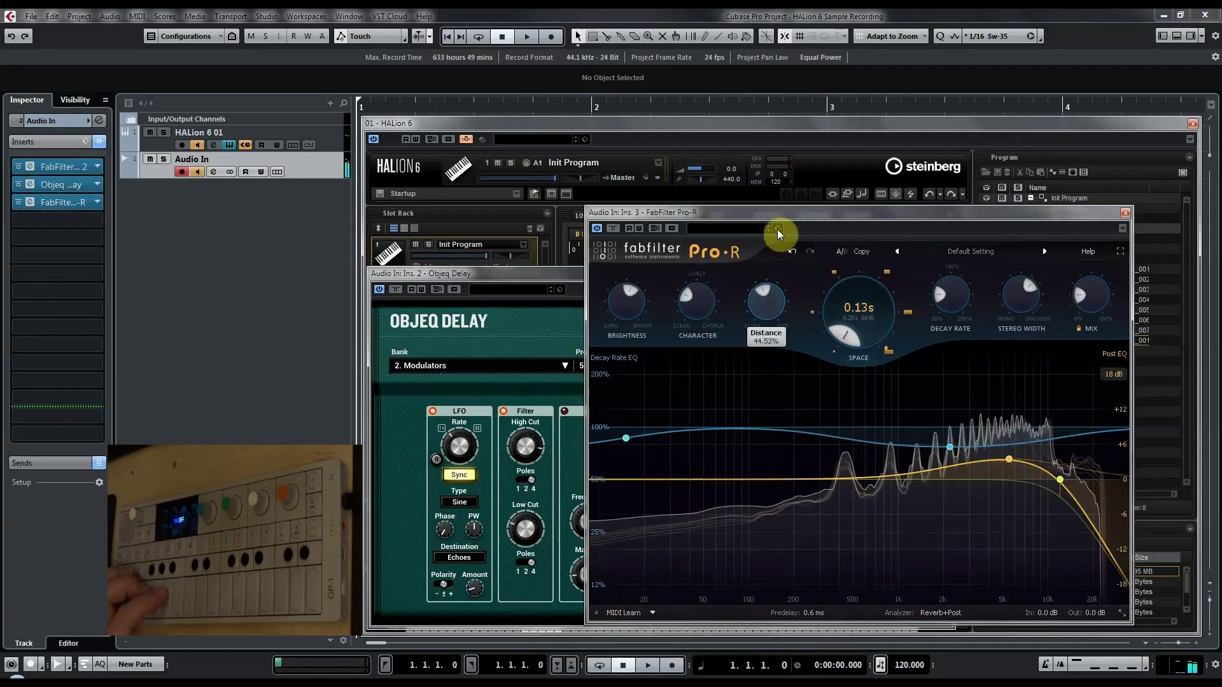
drag(1025, 293, 1041, 274)
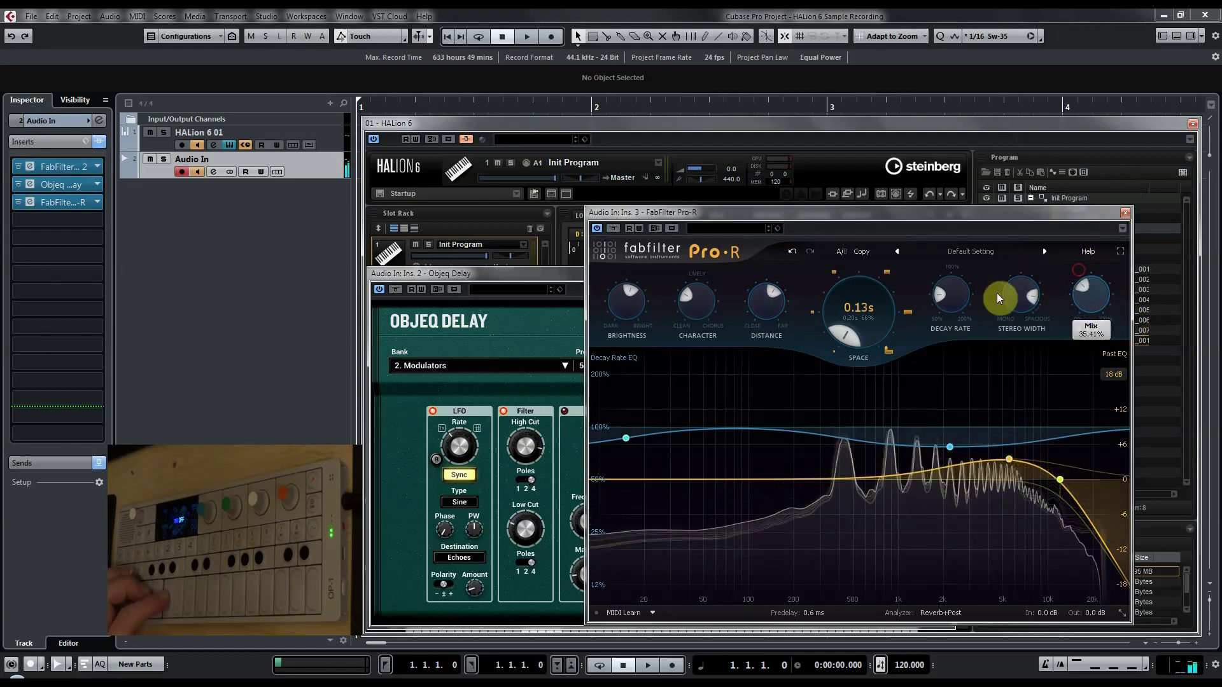
drag(874, 258, 862, 328)
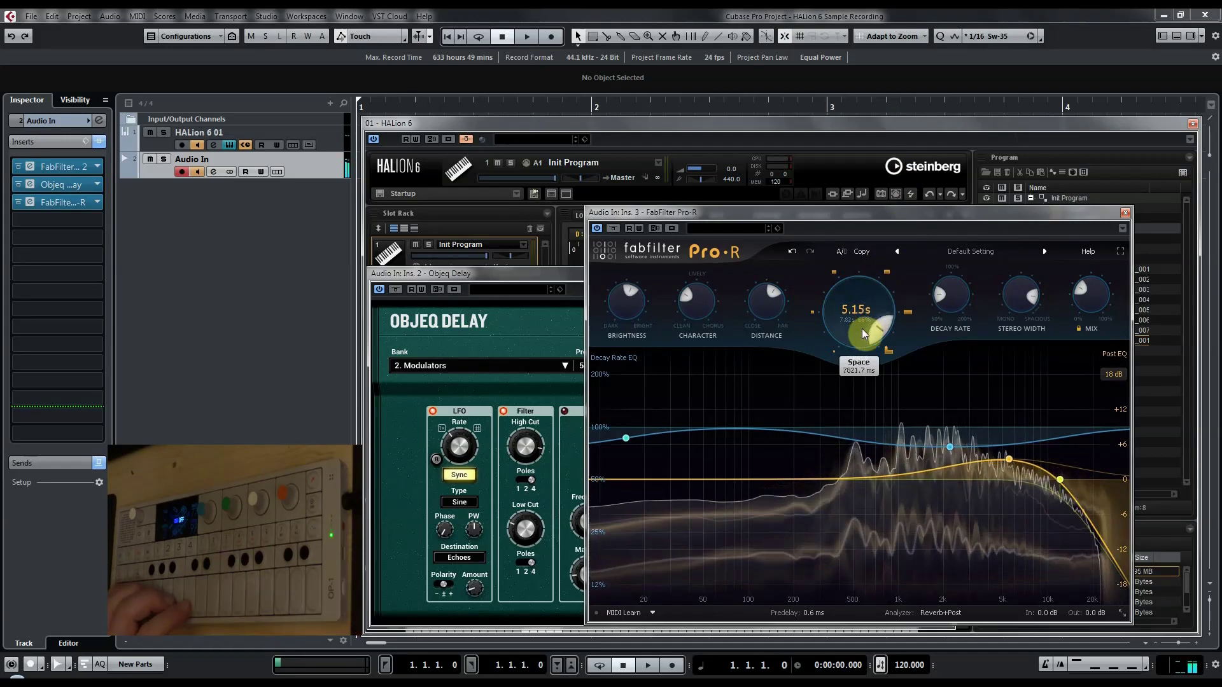
- Switch Objeq Delay to the Drones bank and load the program Something Wrong
click(546, 318)
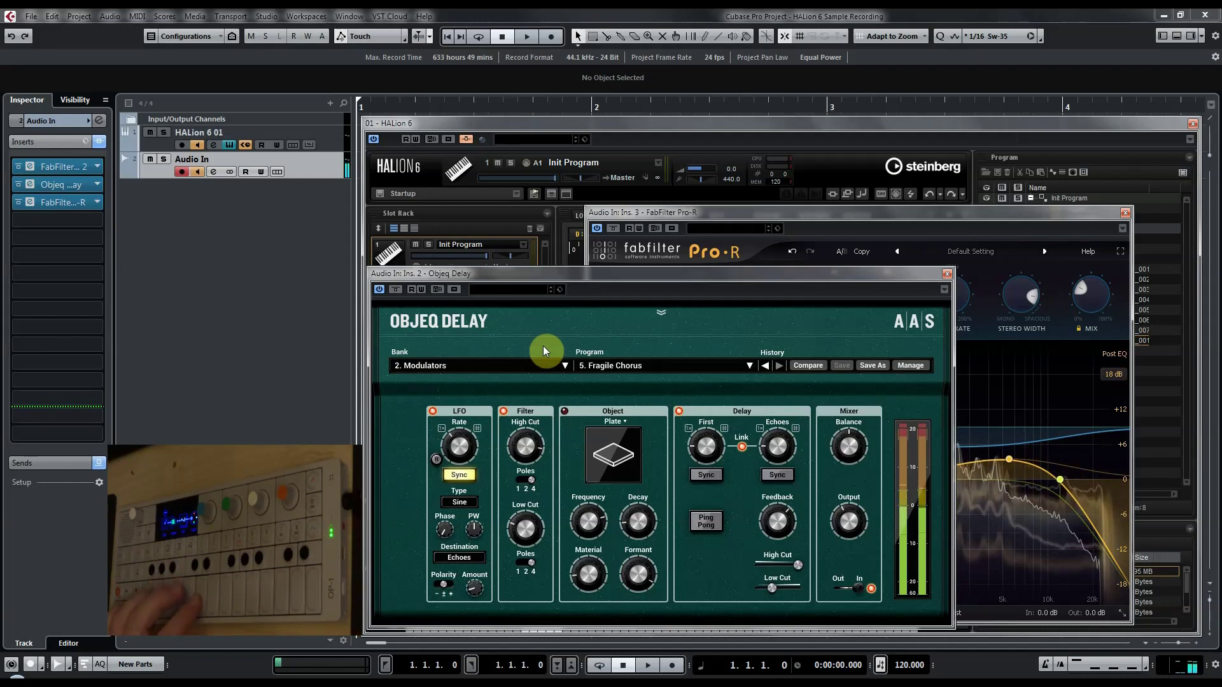
click(509, 365)
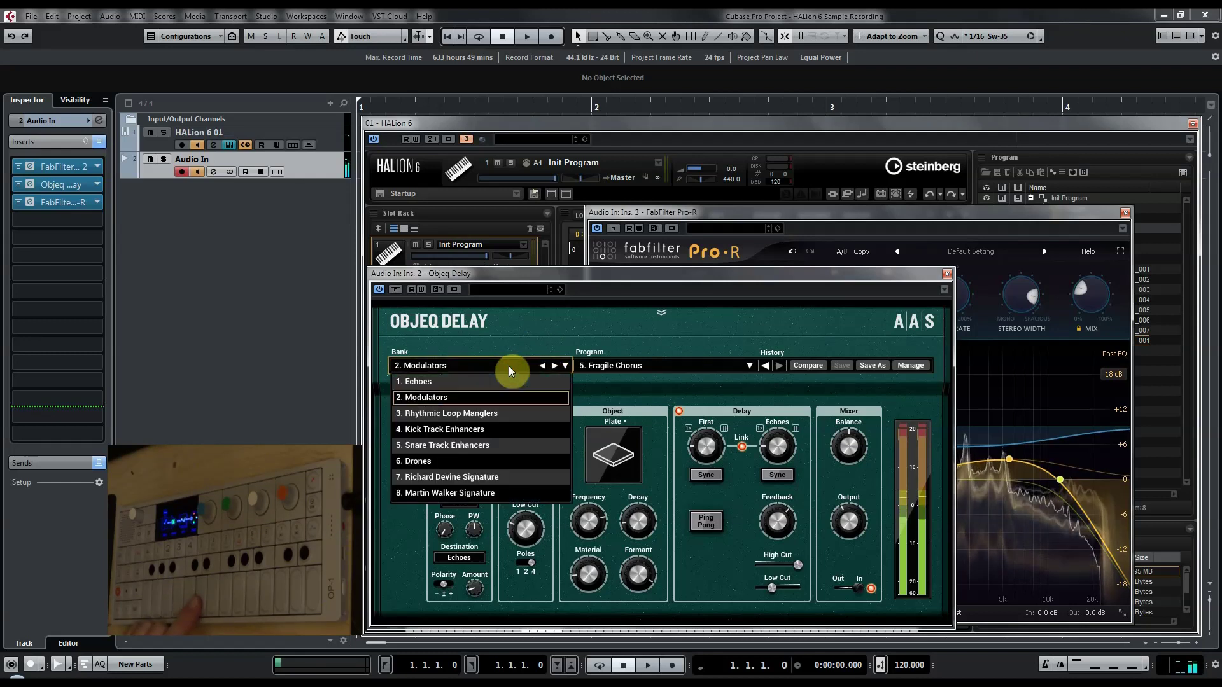
click(433, 463)
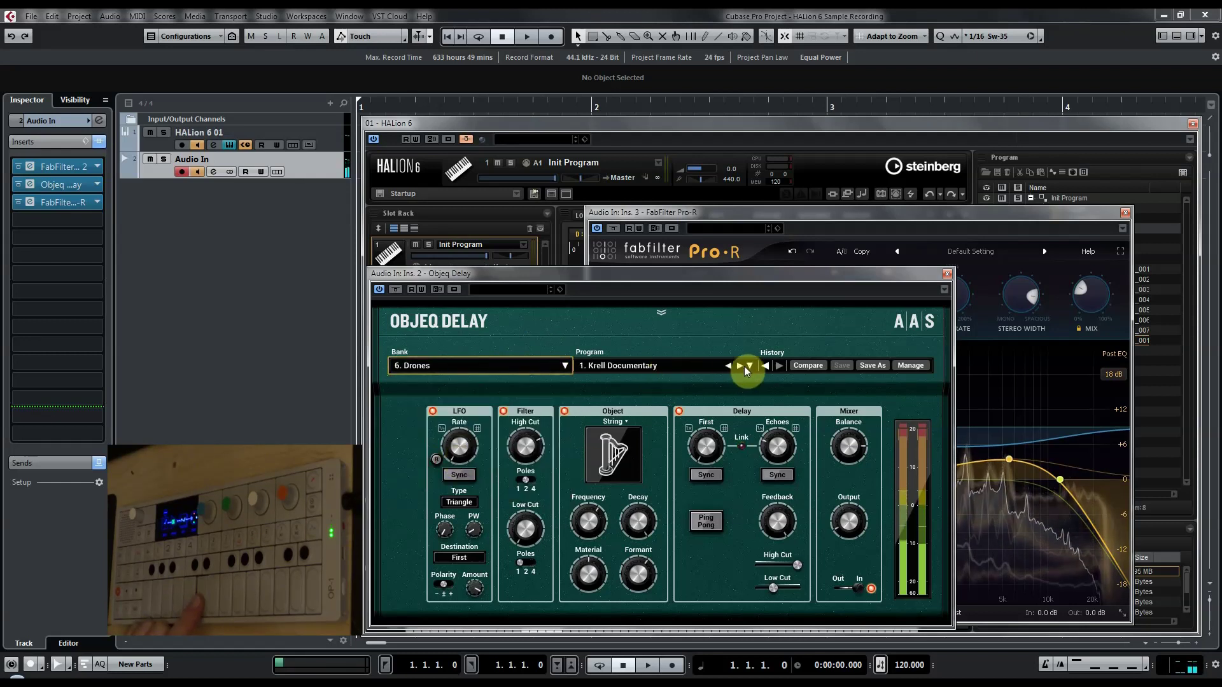
click(739, 366)
click(739, 365)
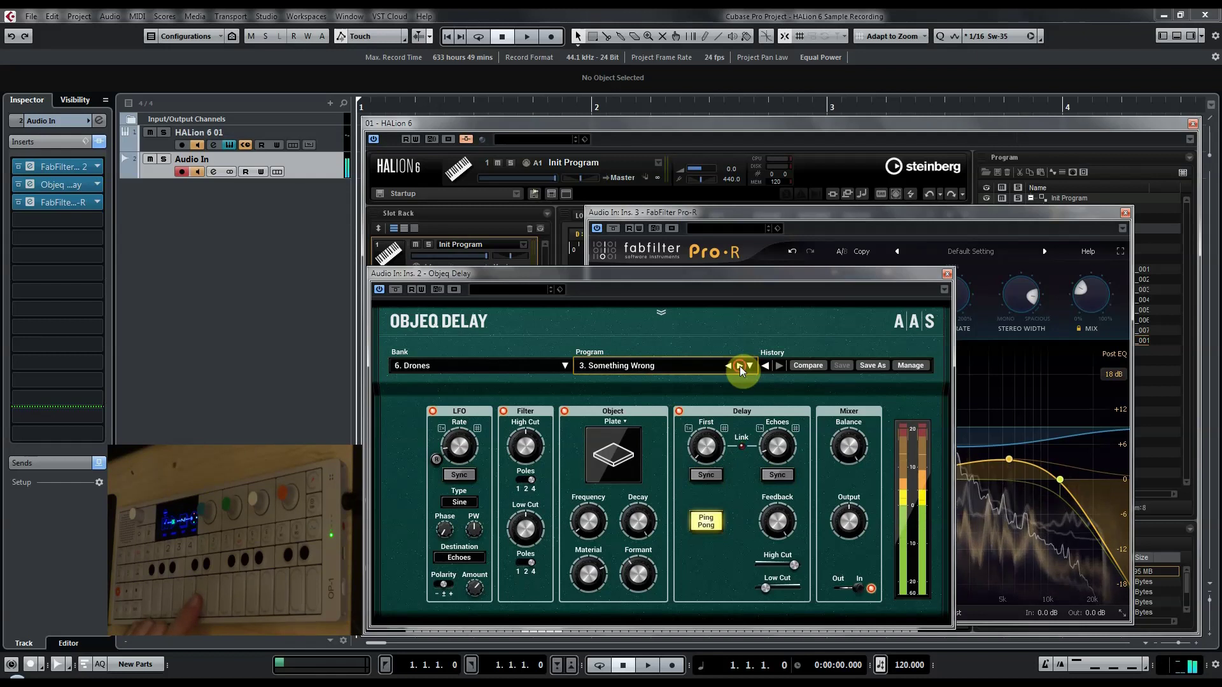
click(740, 365)
click(728, 366)
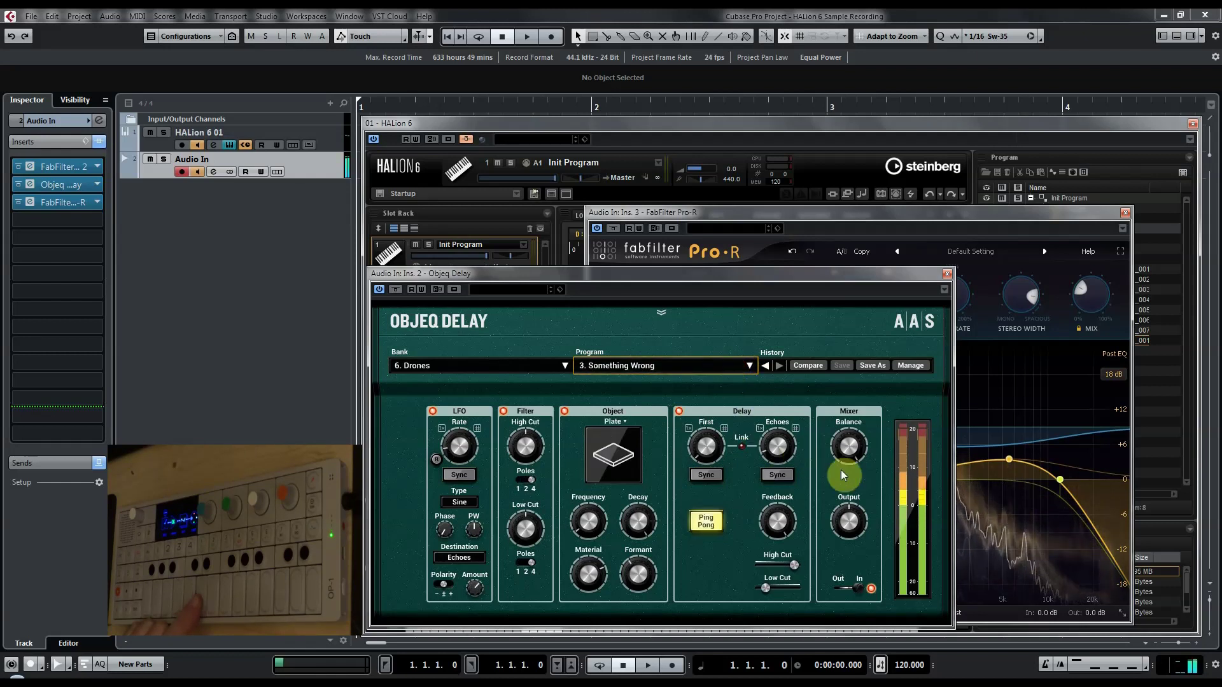
- Set Objeq Delay's High Cut to about 3.56 kHz and Output to about -3.1 dB, and bring the Pro-R reverb forward
drag(857, 526, 857, 534)
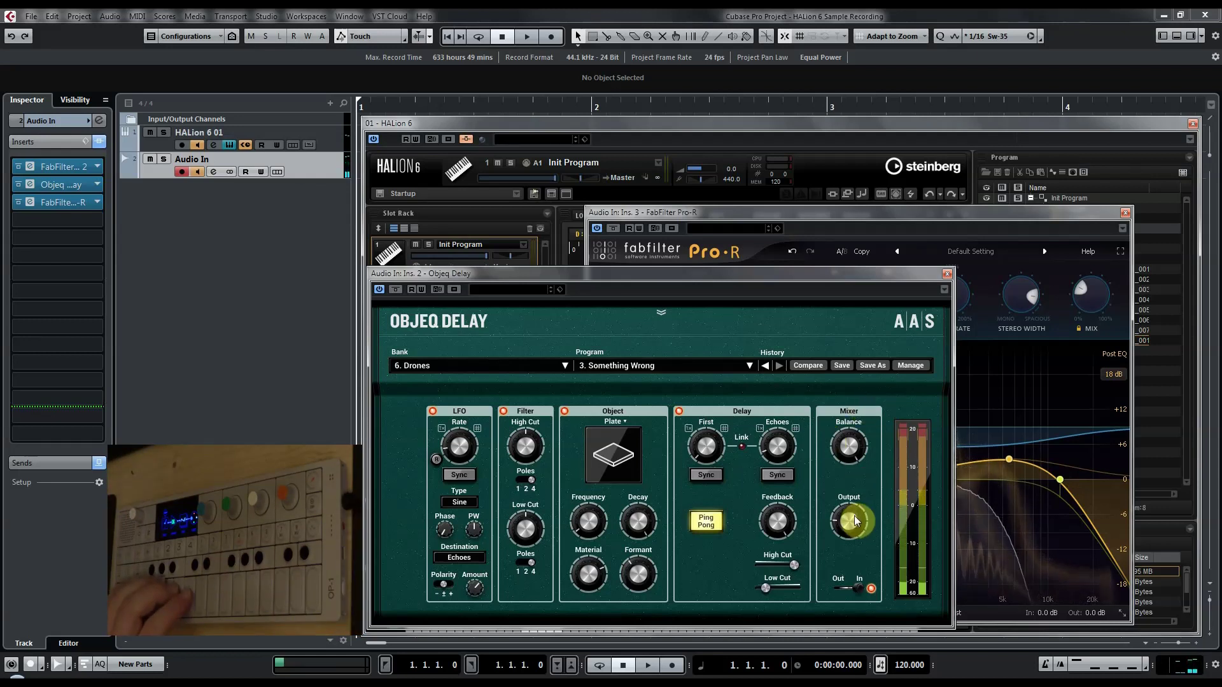
click(794, 568)
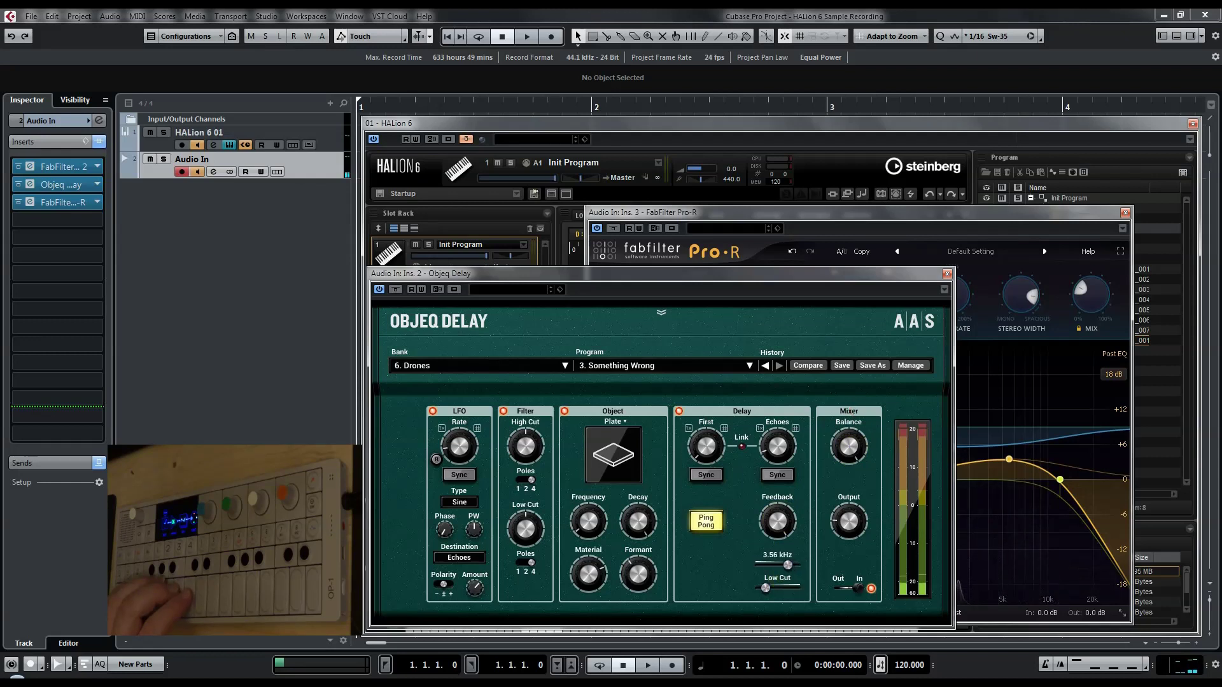
click(849, 521)
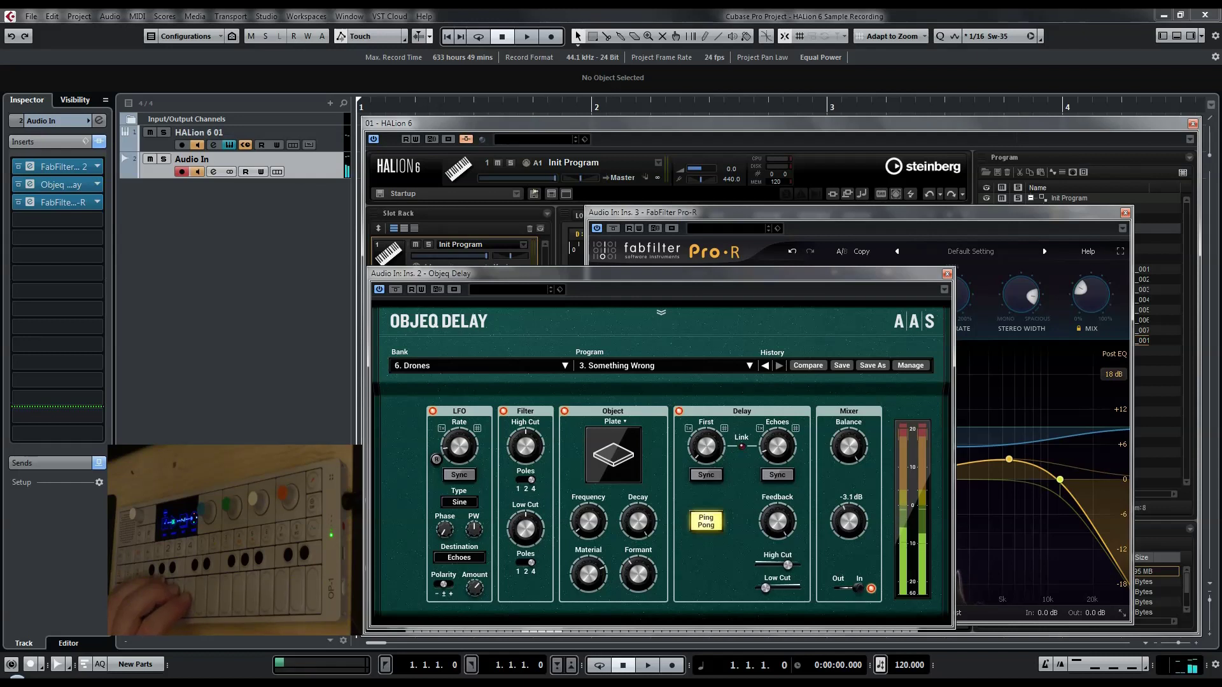
click(1030, 219)
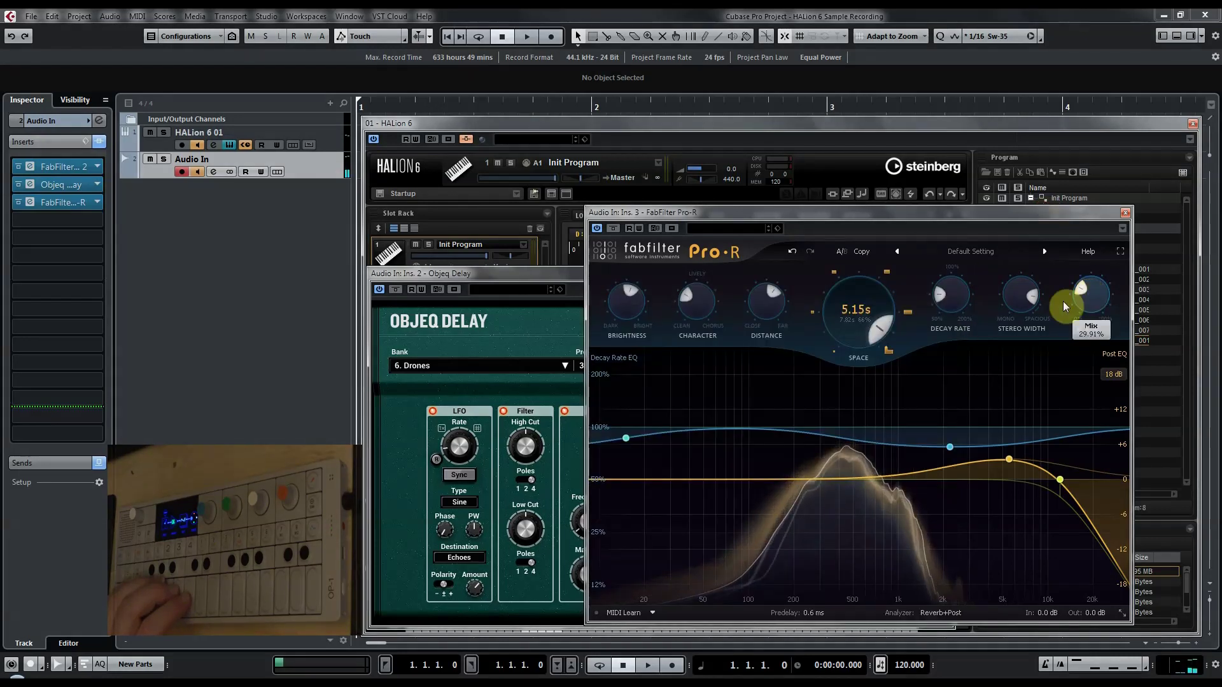
- Lower the Pro-R reverb's Distance to about 35.6% and fine-tune Objeq Delay's Output and delay High Cut
drag(772, 314, 773, 353)
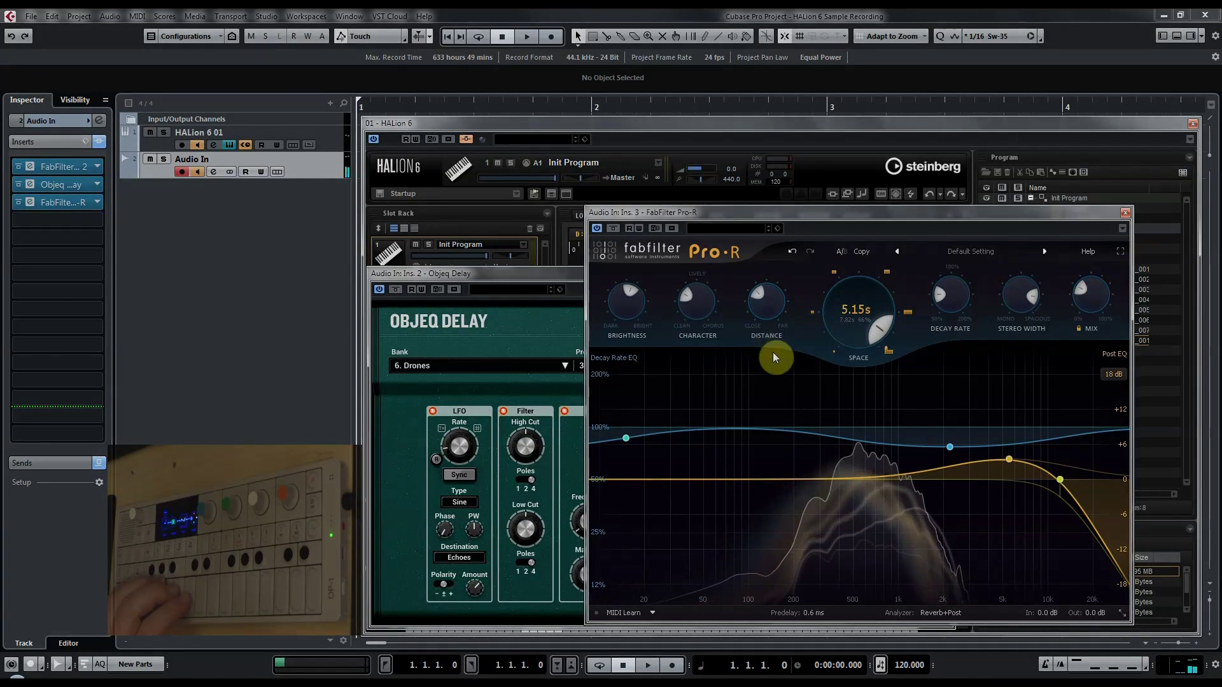
drag(772, 305, 772, 303)
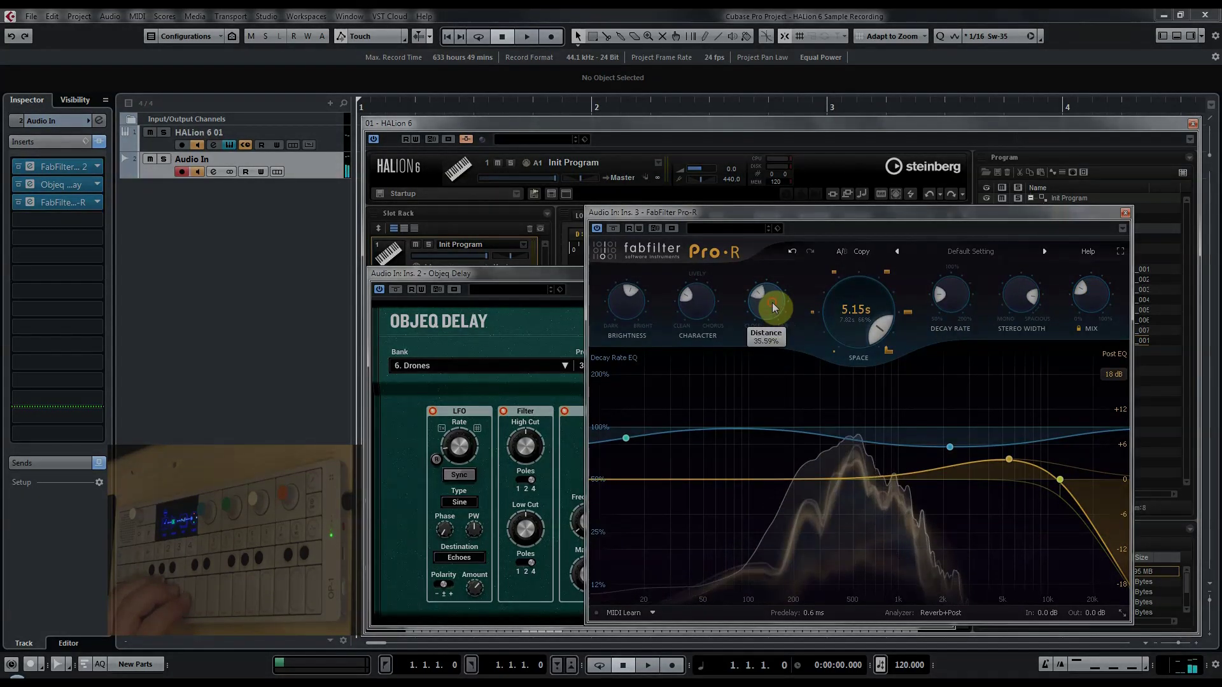
click(560, 278)
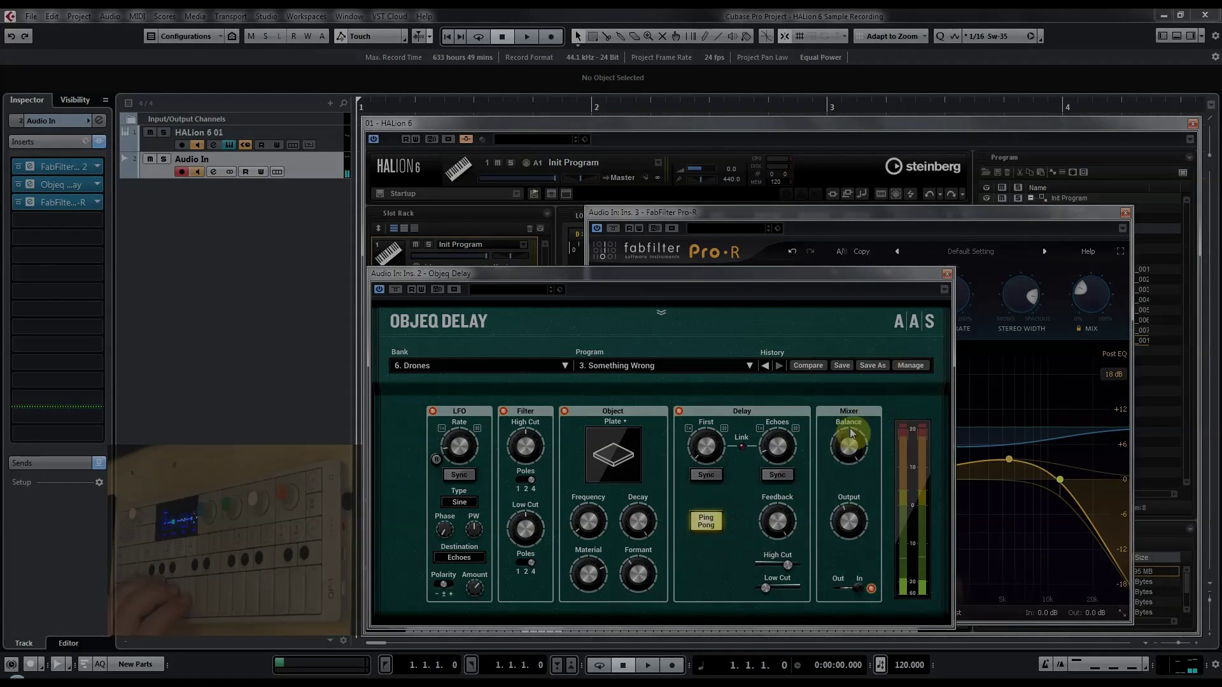
drag(848, 519, 847, 521)
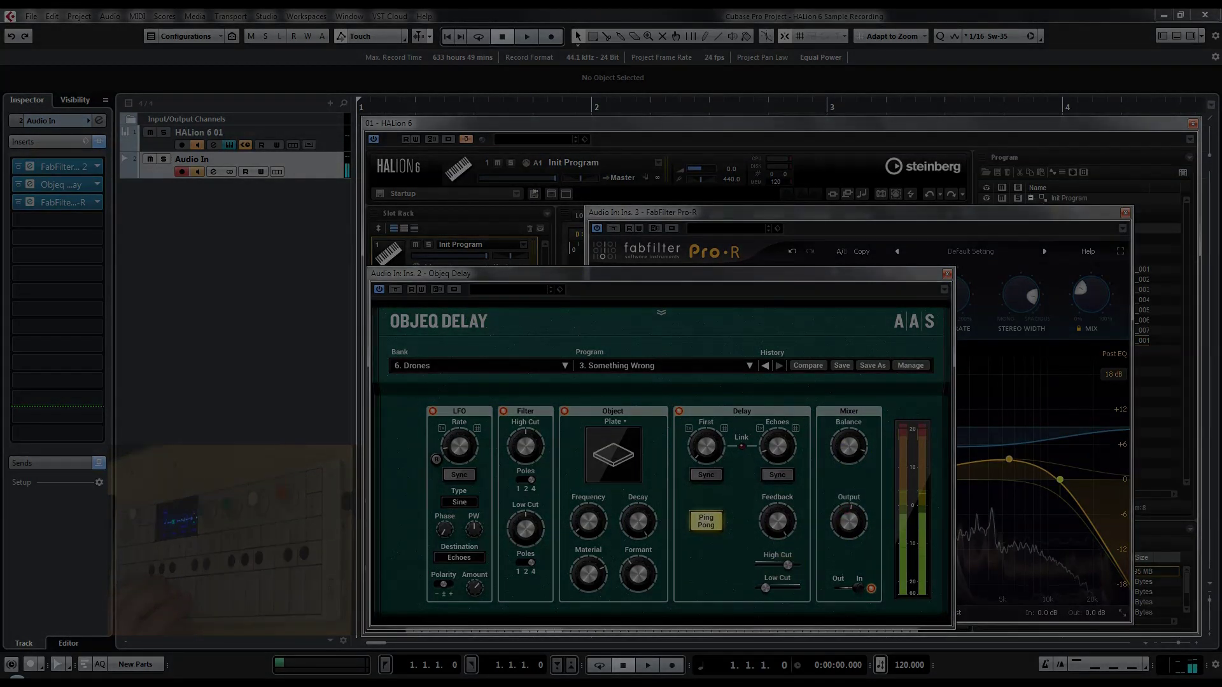
drag(788, 566, 793, 565)
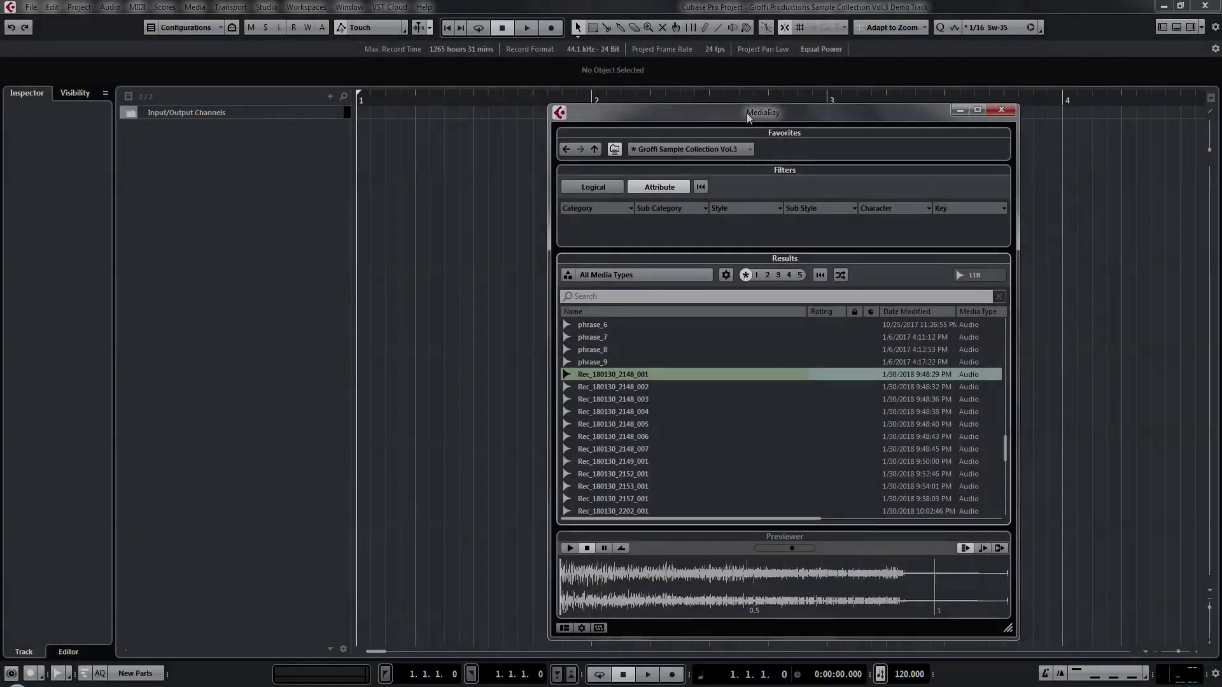
- Audition the recorded samples from Rec_180130_2148_003 through Rec_180130_2149_001 in MediaBay
drag(746, 114, 743, 118)
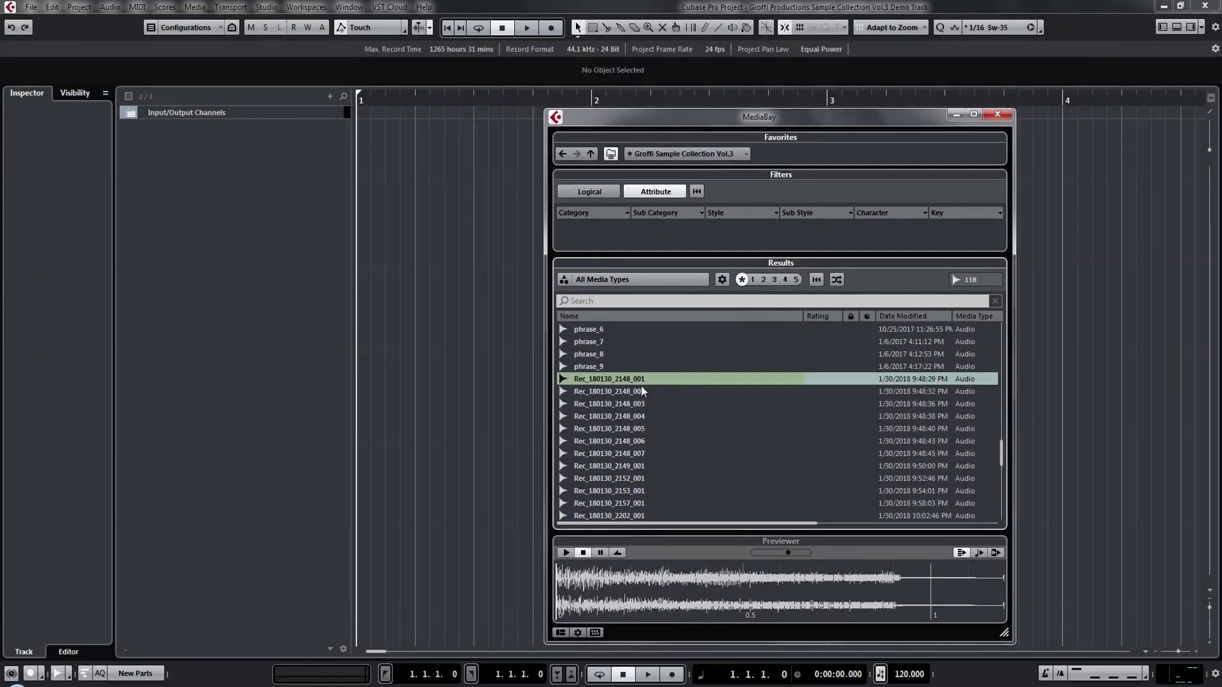
click(643, 403)
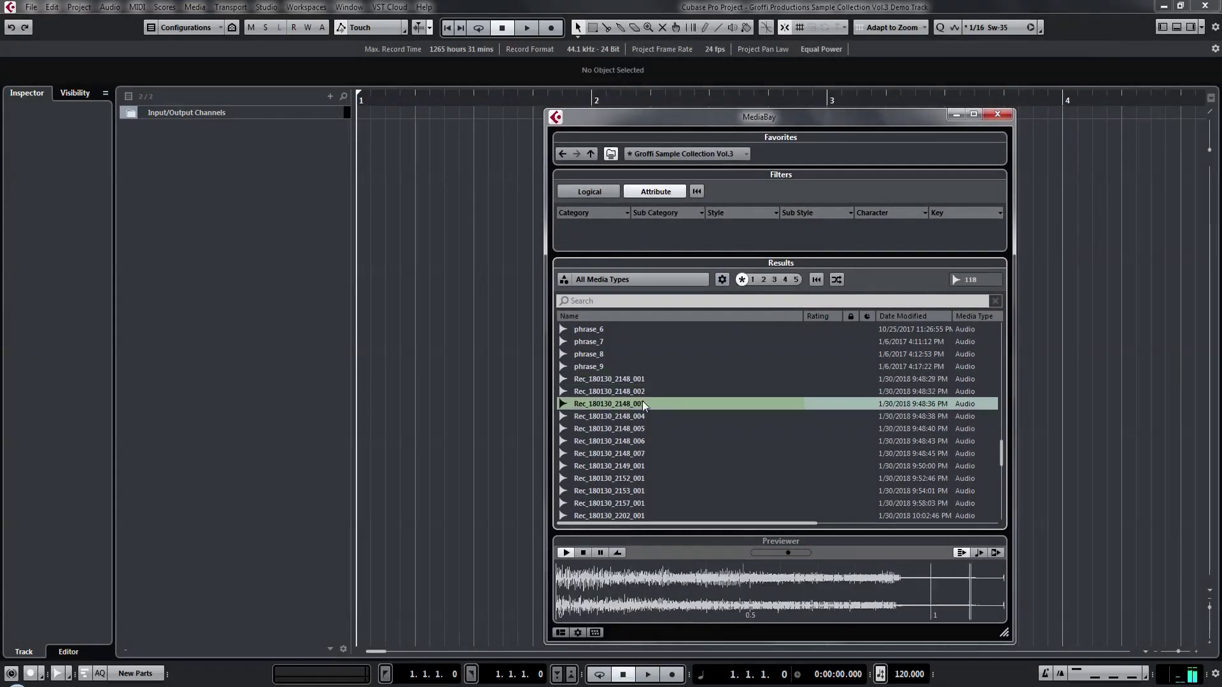
key(Down)
key(Down)
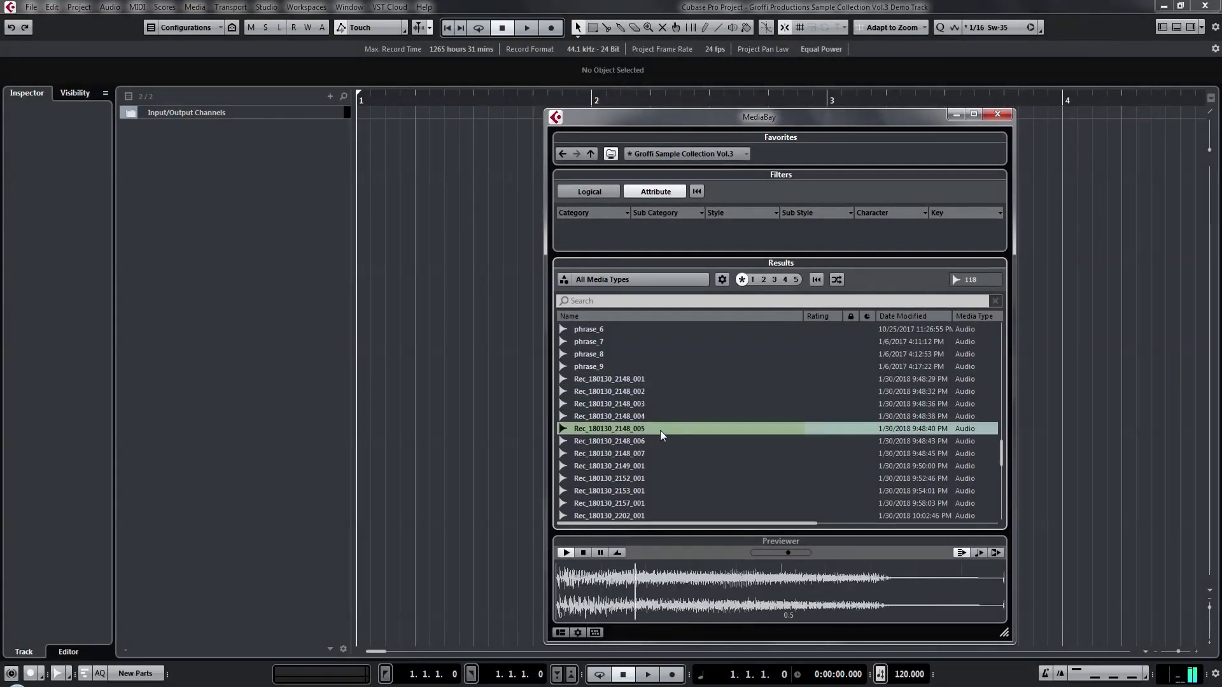
key(Down)
key(Down)
key(Down)
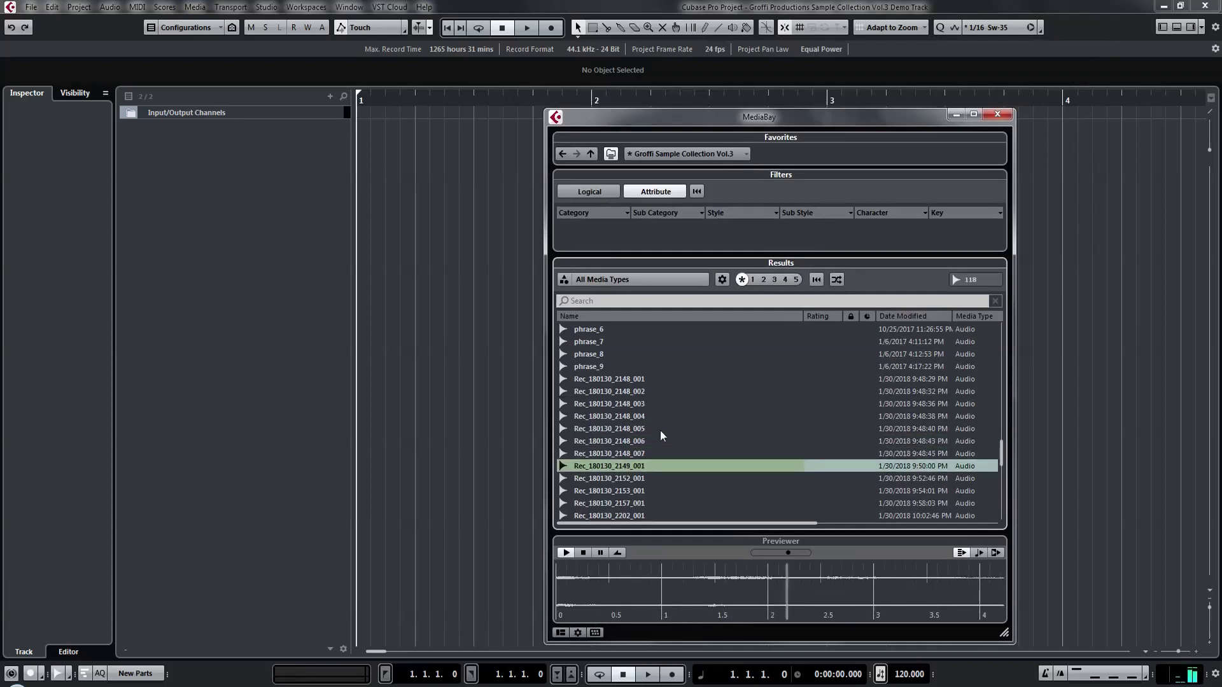
- Preview further recordings in MediaBay and create a sampler track from Rec_180130_2208_001
scroll(659, 435, down, 3)
click(643, 379)
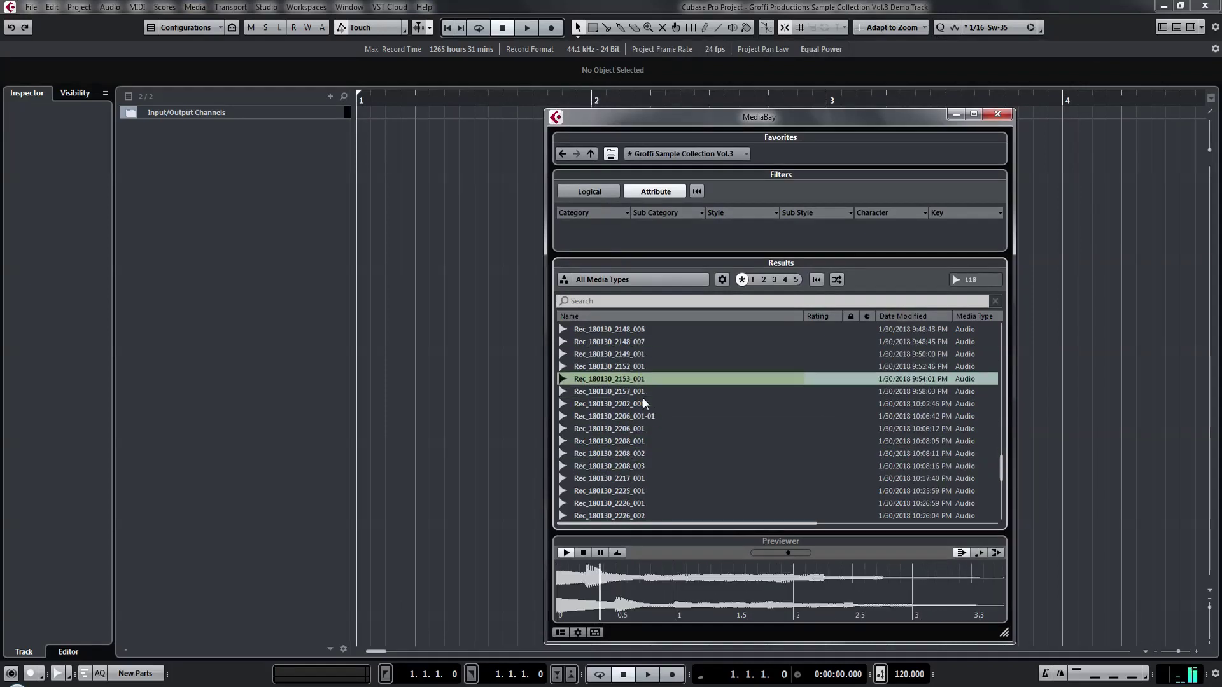
click(644, 441)
click(638, 471)
scroll(639, 472, down, 2)
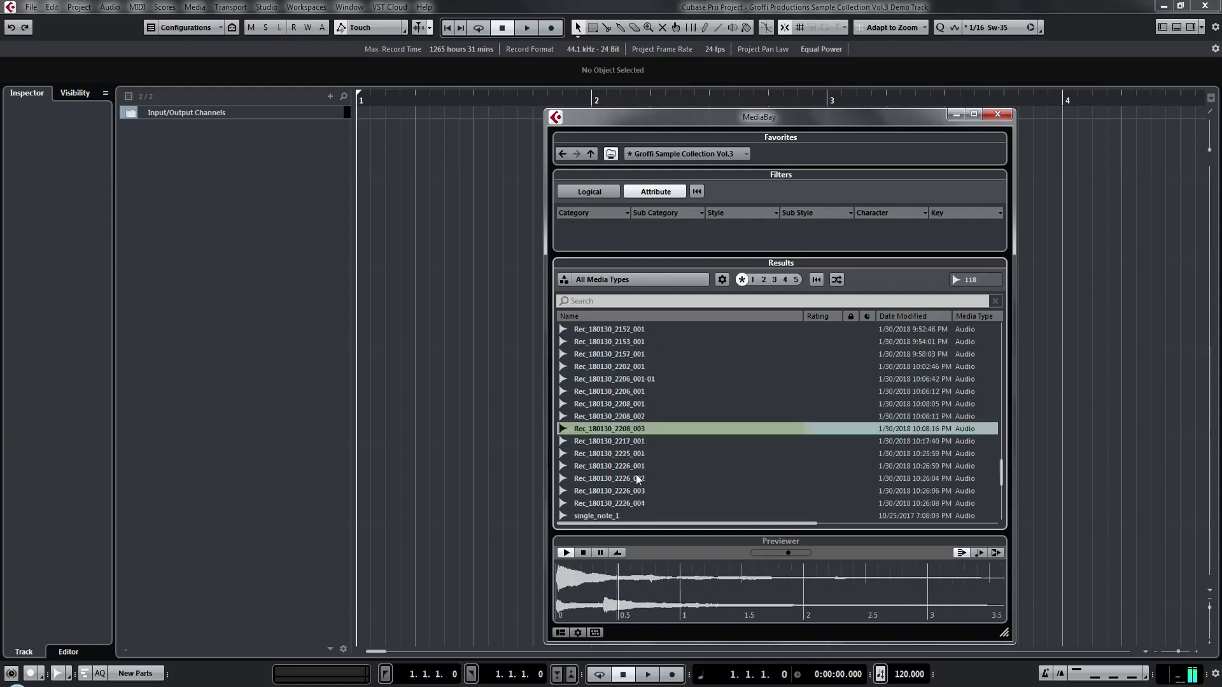
key(Down)
click(640, 391)
key(Up)
key(Up)
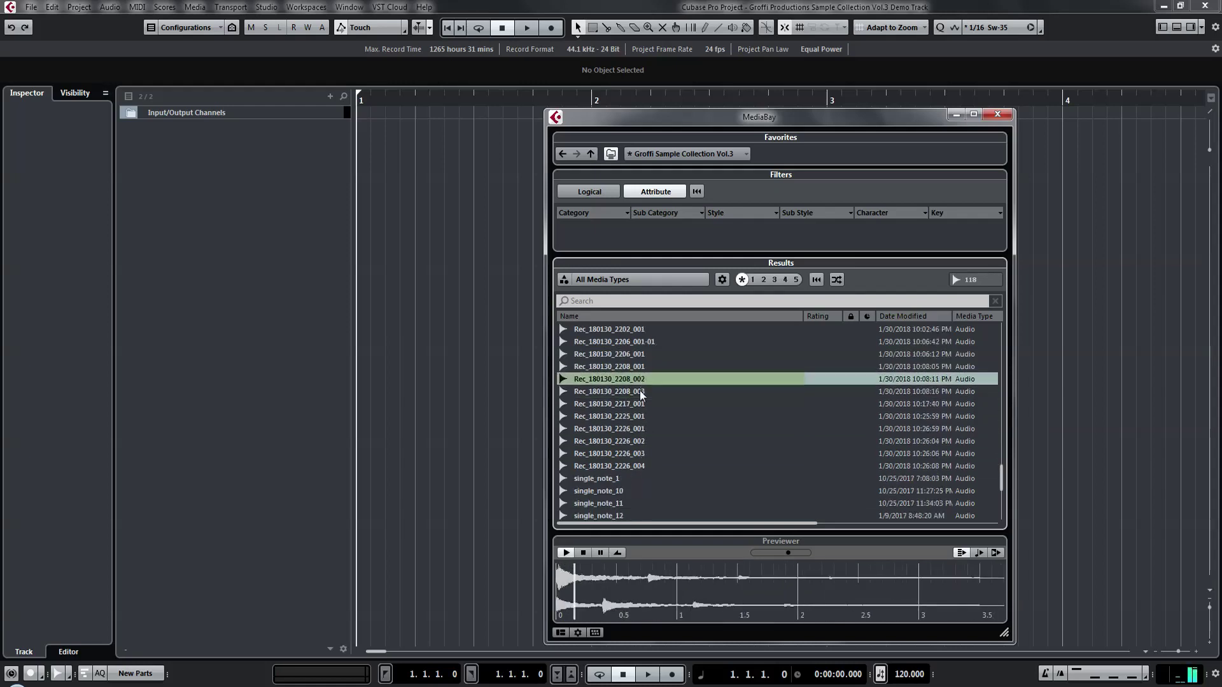
right_click(636, 354)
right_click(625, 363)
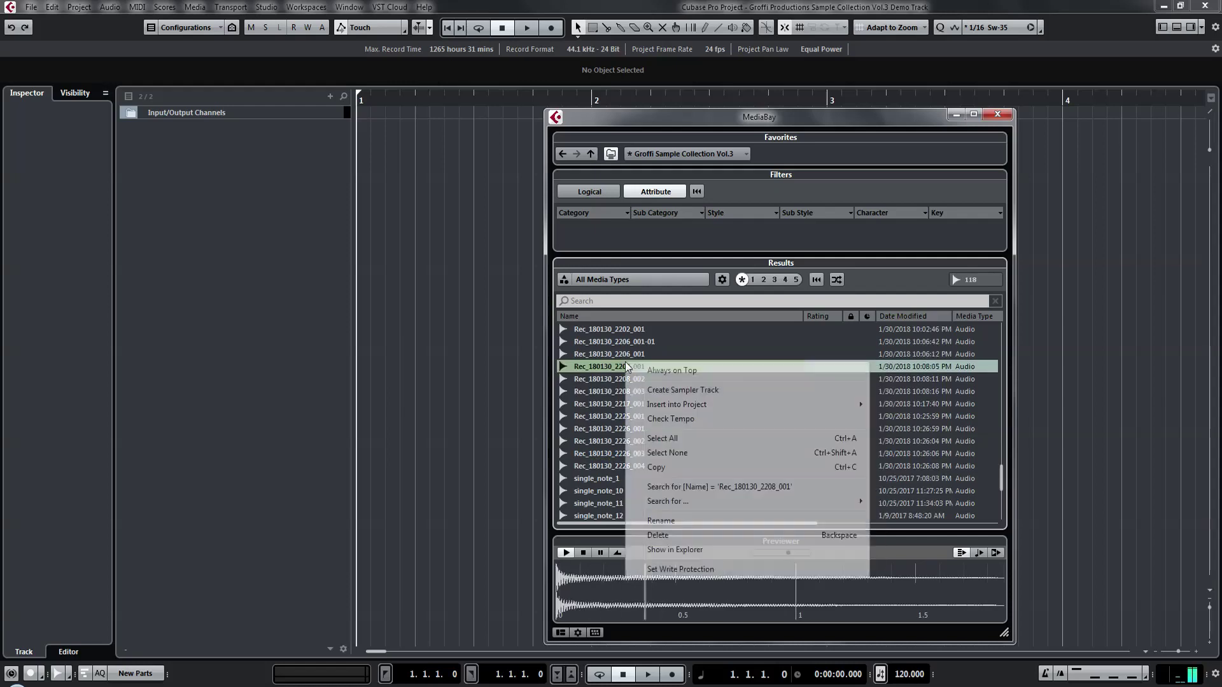
click(653, 390)
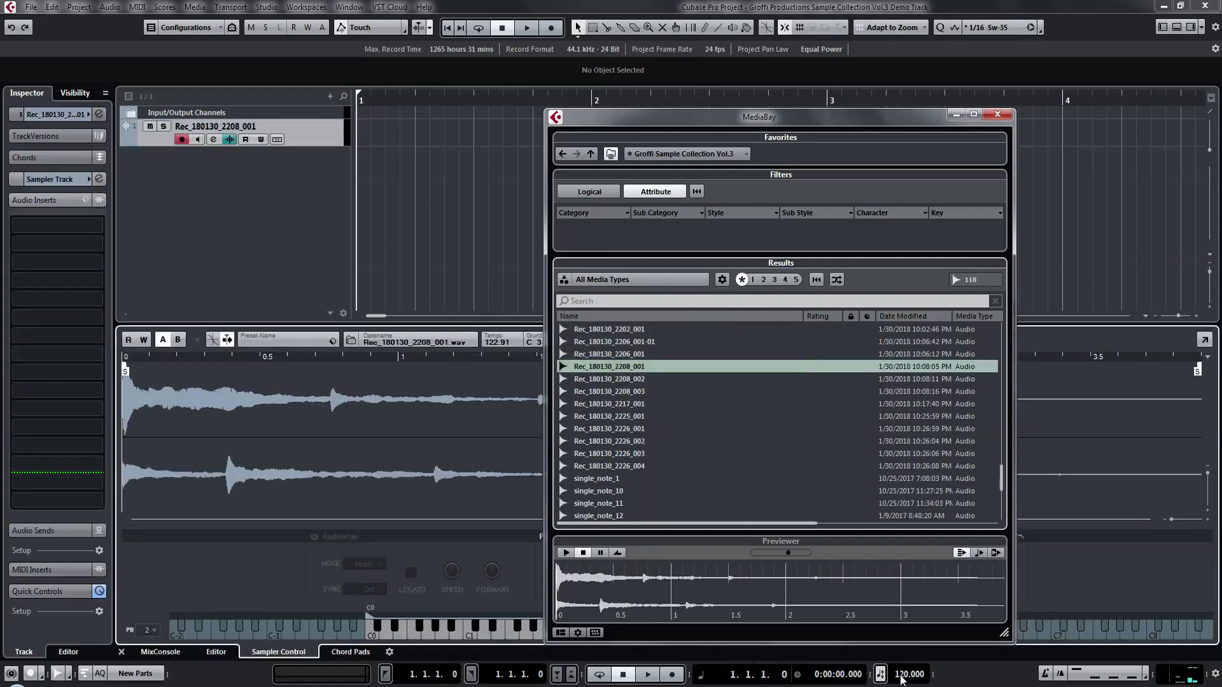
- Set the project tempo to 90 BPM and create a looped four-bar MIDI part from bar 1 on the sampler track
drag(901, 680, 903, 684)
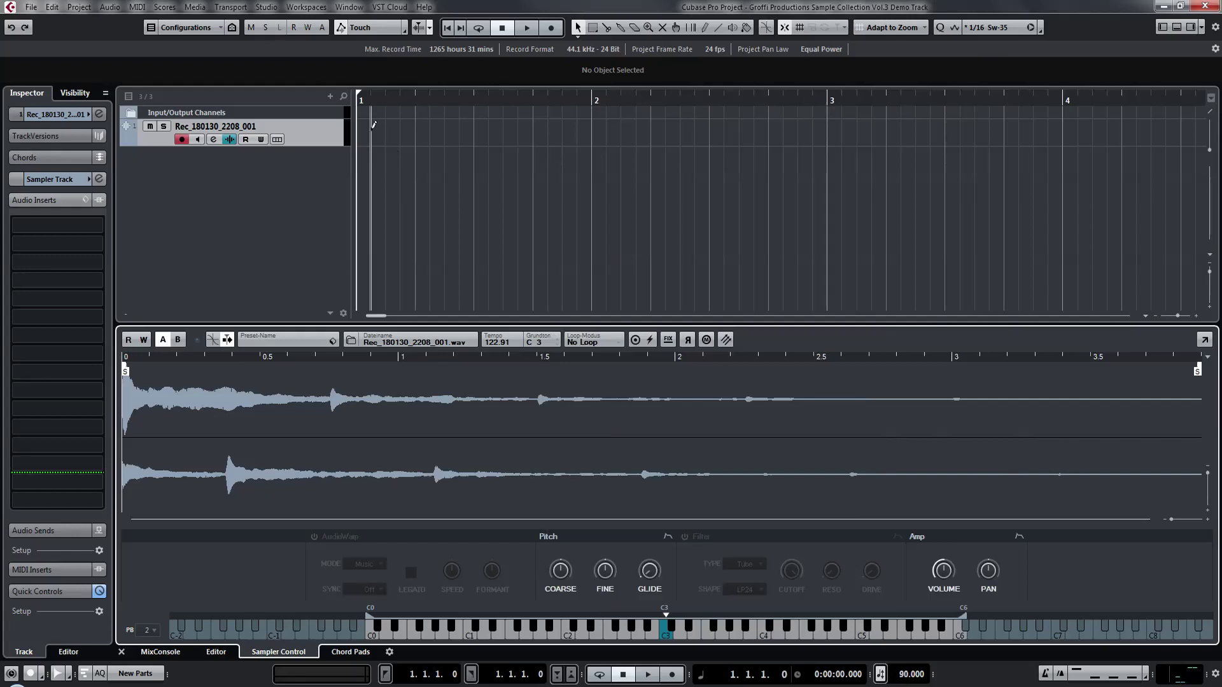
mouse_move(370, 135)
mouse_down()
mouse_move(1138, 144)
mouse_move(1151, 162)
mouse_up()
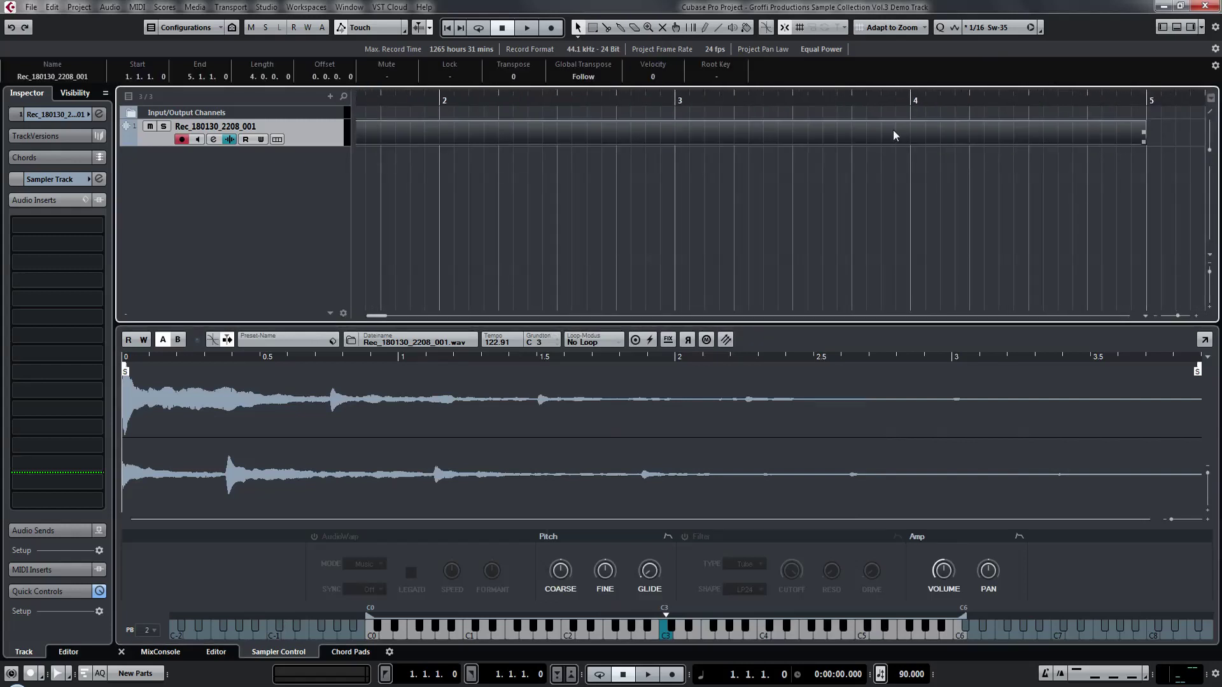
key(p)
key(KP_Divide)
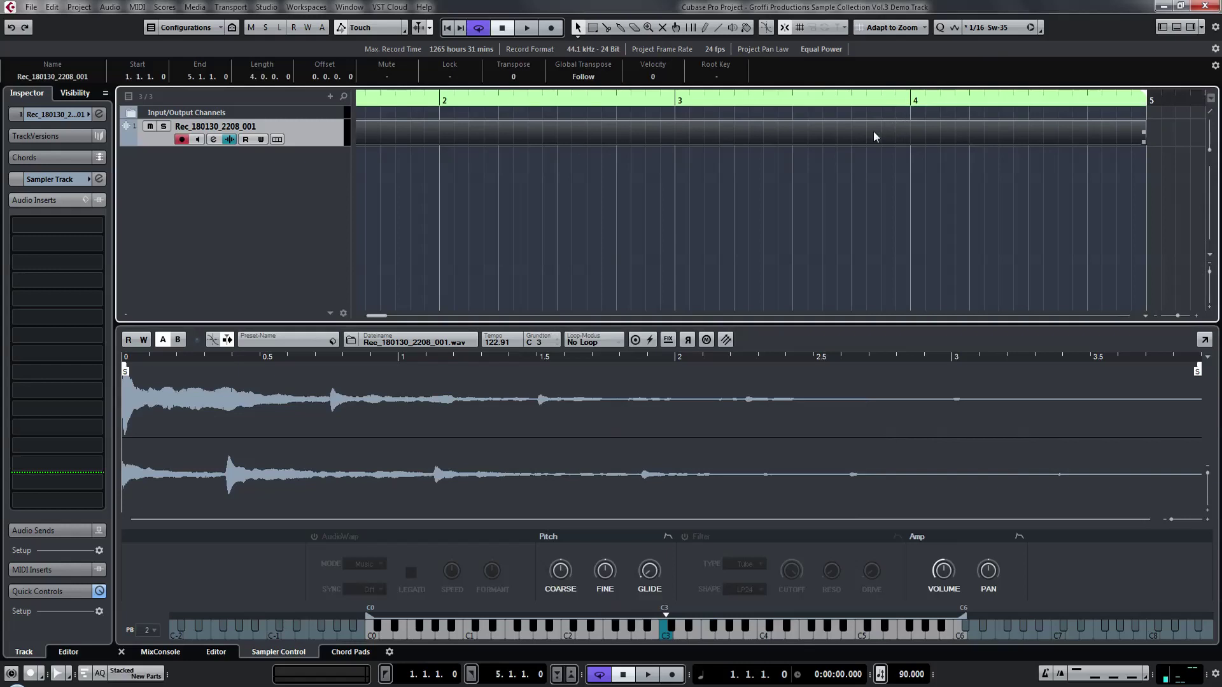
- Open the new part in the Key Editor and draw a C3 note filling bar 1
double_click(869, 134)
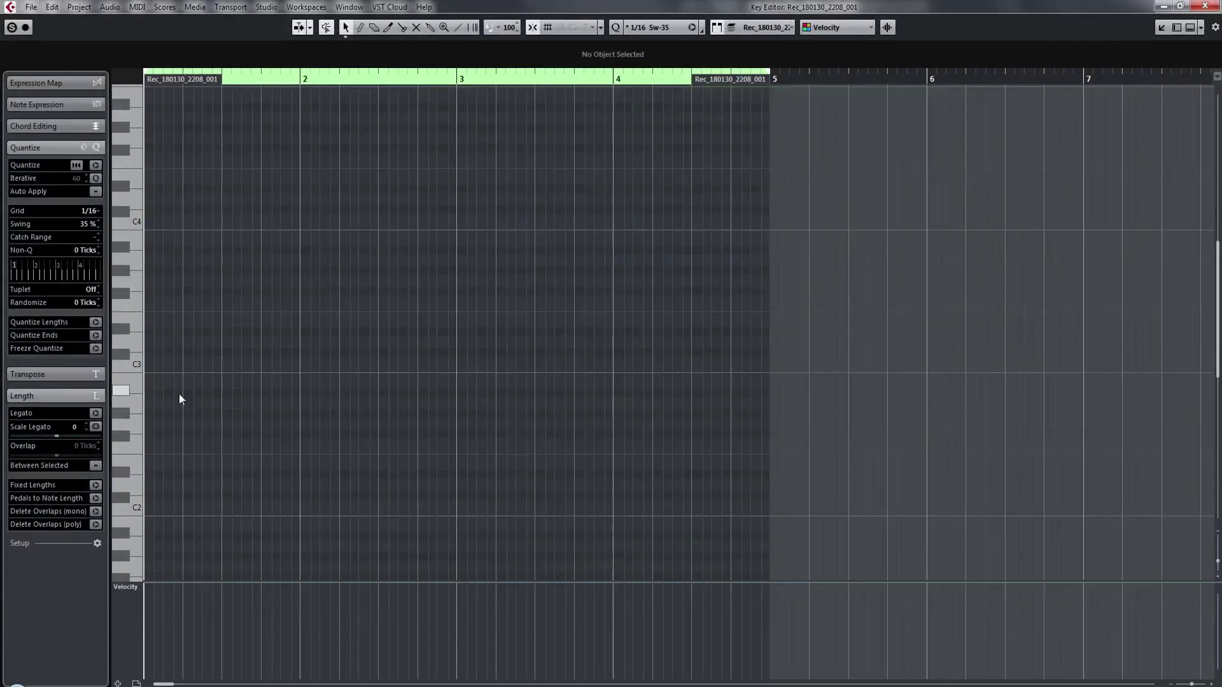
drag(155, 364, 301, 361)
key(space)
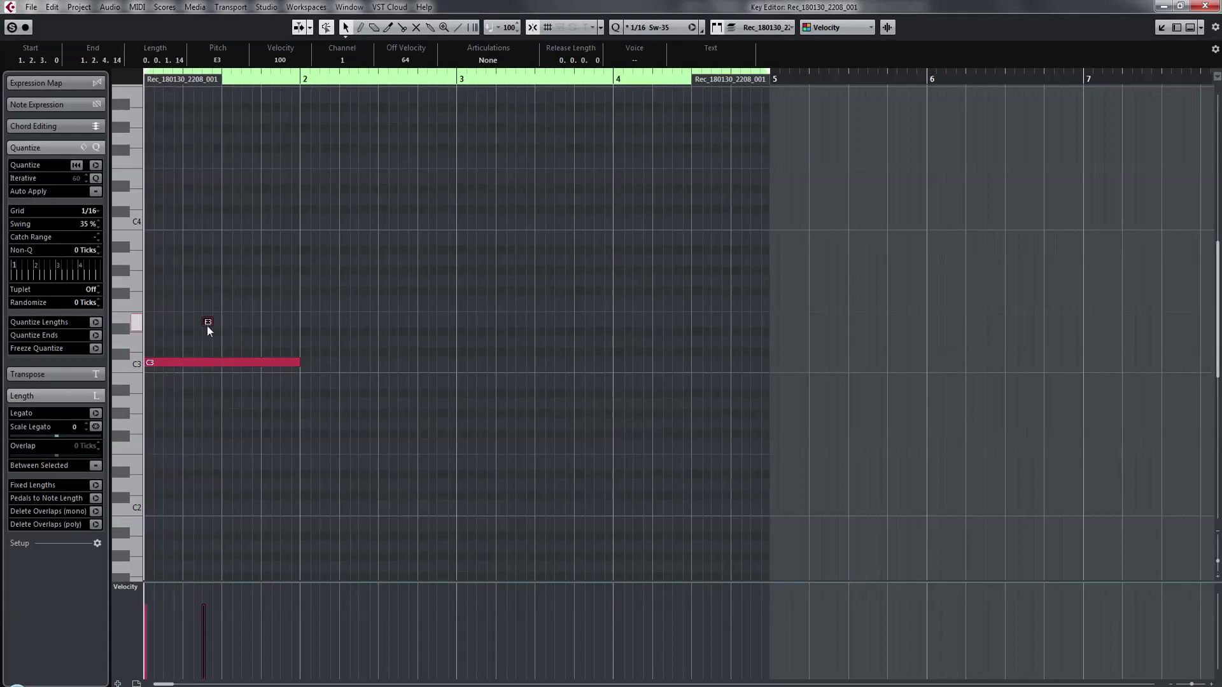
mouse_move(207, 325)
mouse_down()
mouse_move(209, 337)
mouse_move(389, 342)
mouse_up()
key(space)
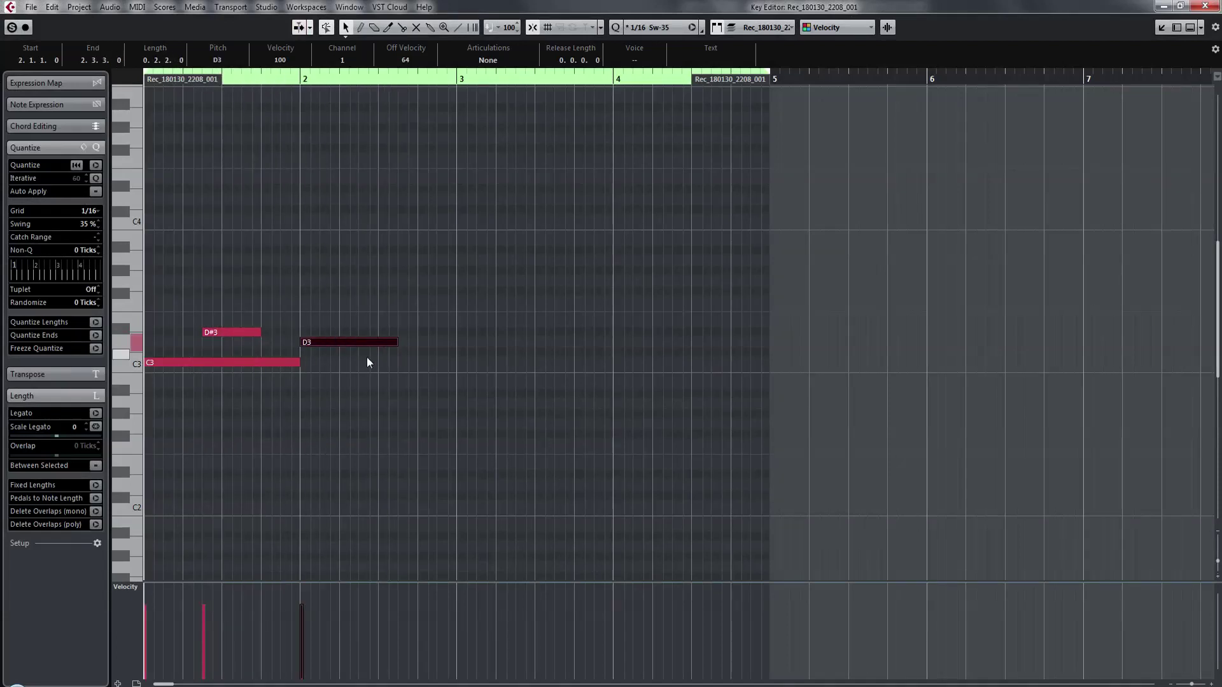
key(space)
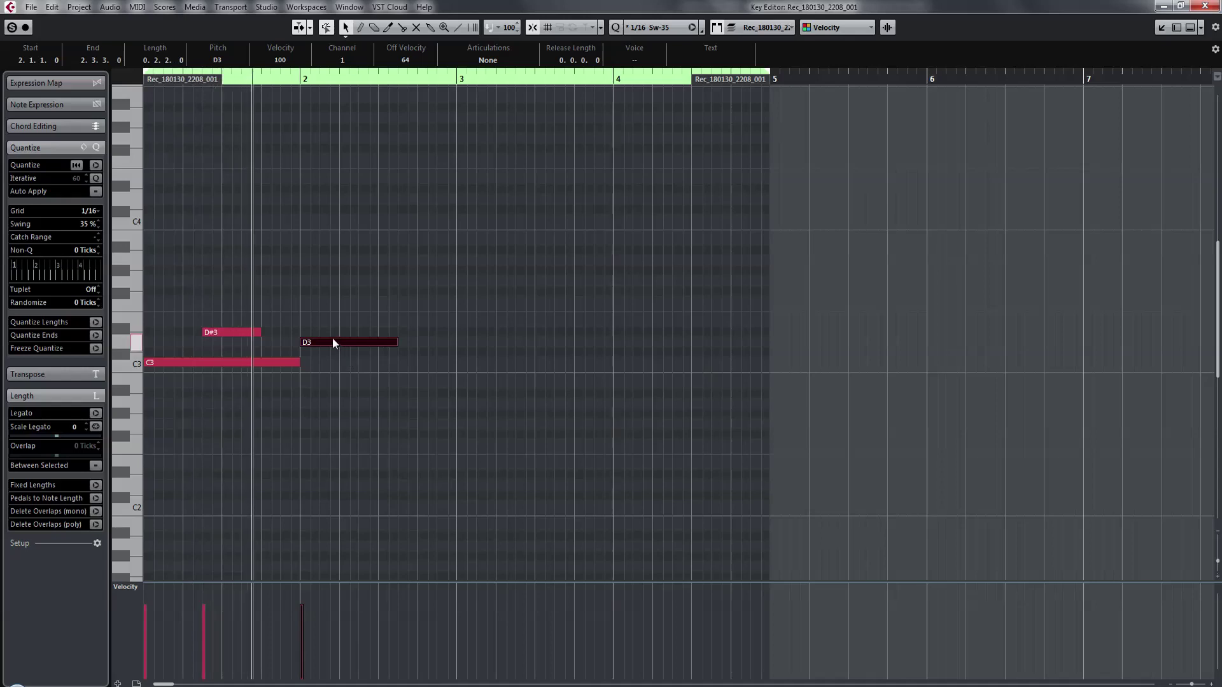
drag(311, 341, 272, 342)
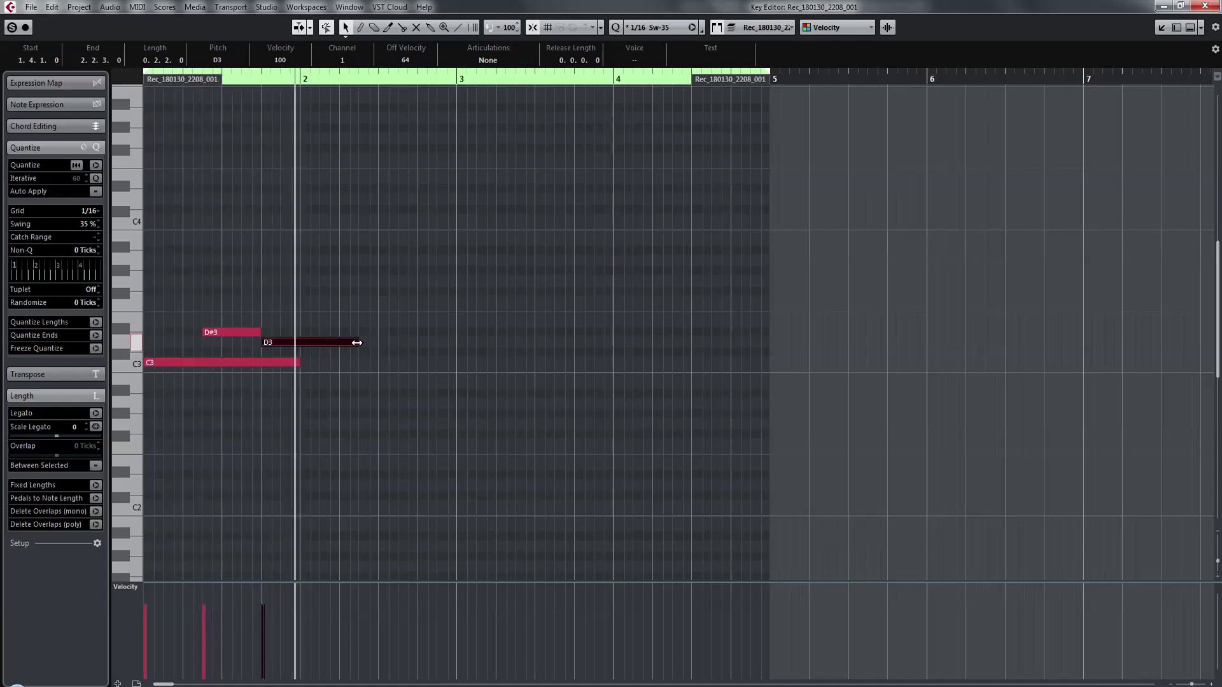
key(space)
drag(402, 393, 339, 318)
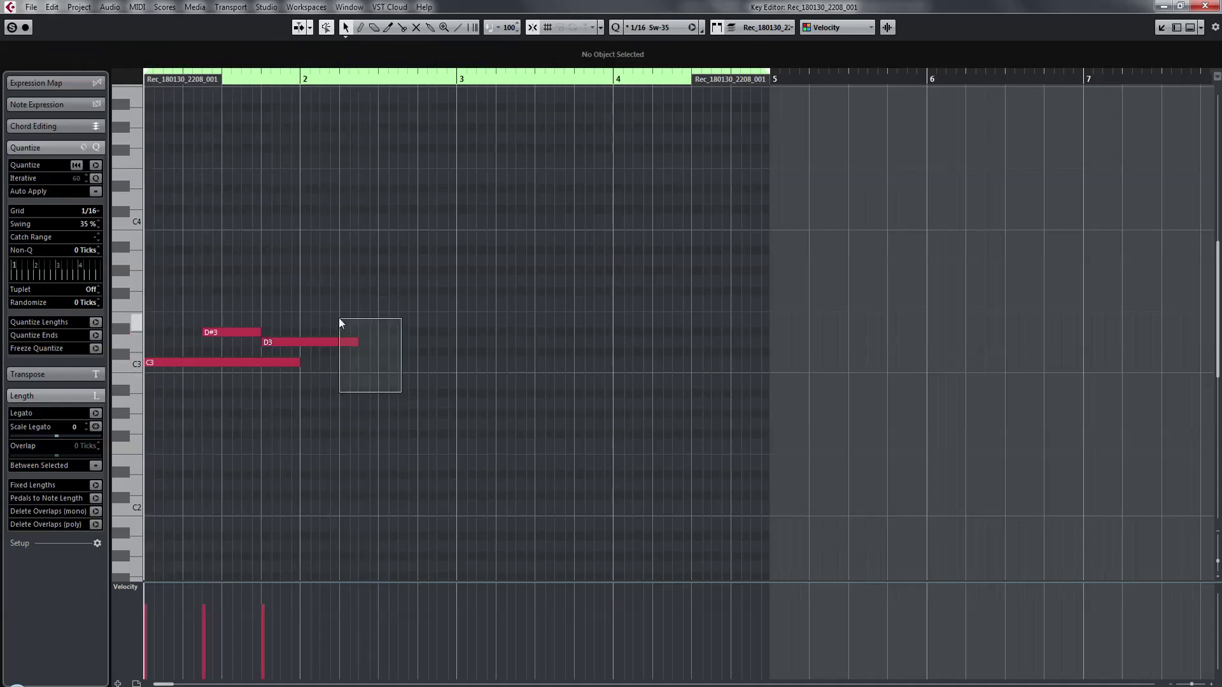
drag(236, 290, 344, 346)
key(Delete)
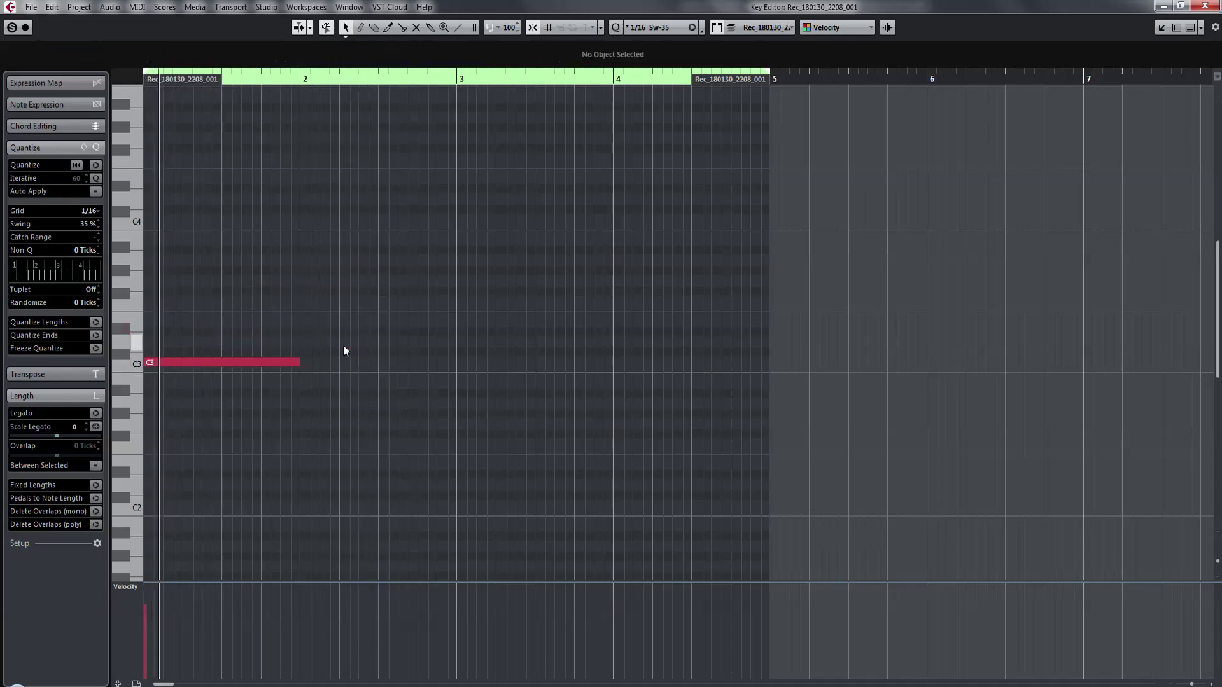
- Draw a D#3 note filling bar 2 and a D3 note spanning bars 3 and 4, and leave the Key Editor
key(space)
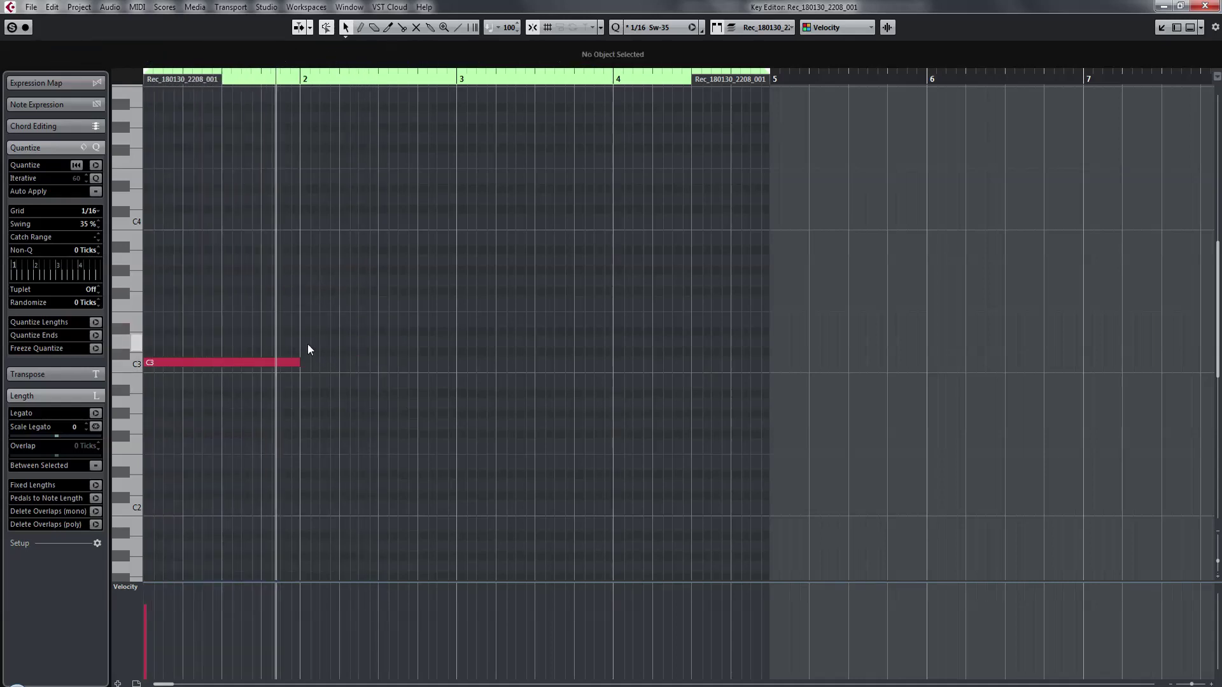
drag(309, 342, 763, 342)
click(765, 342)
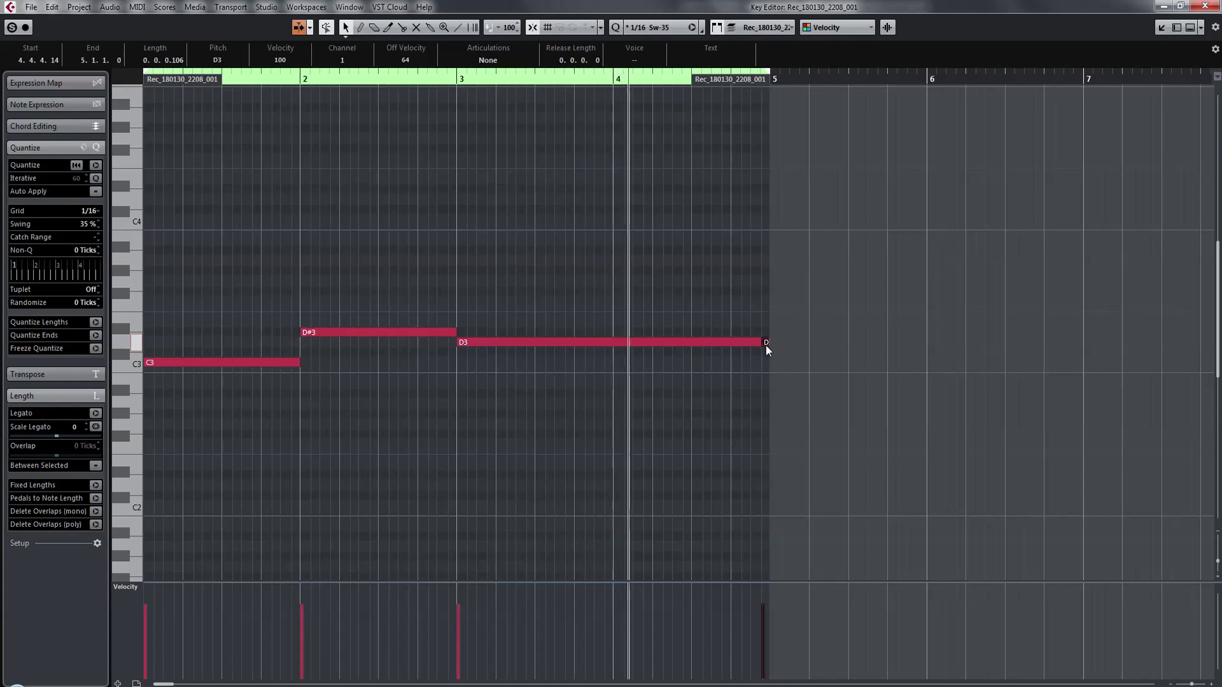
click(765, 343)
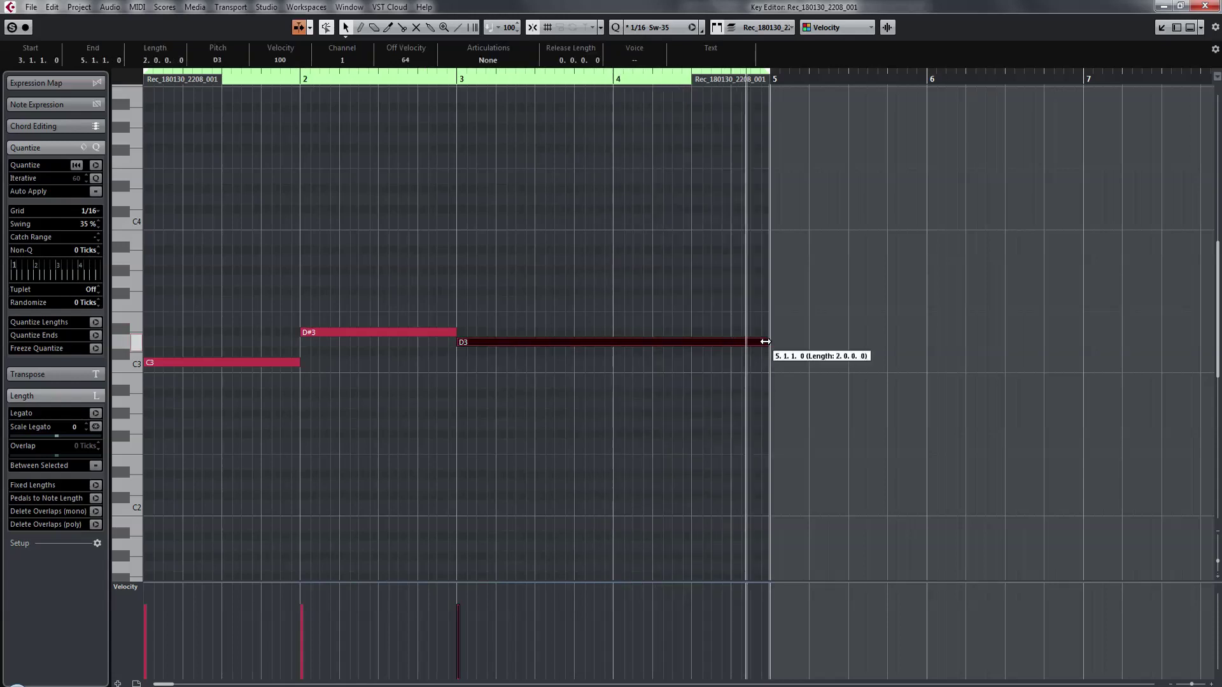
click(720, 387)
click(1205, 6)
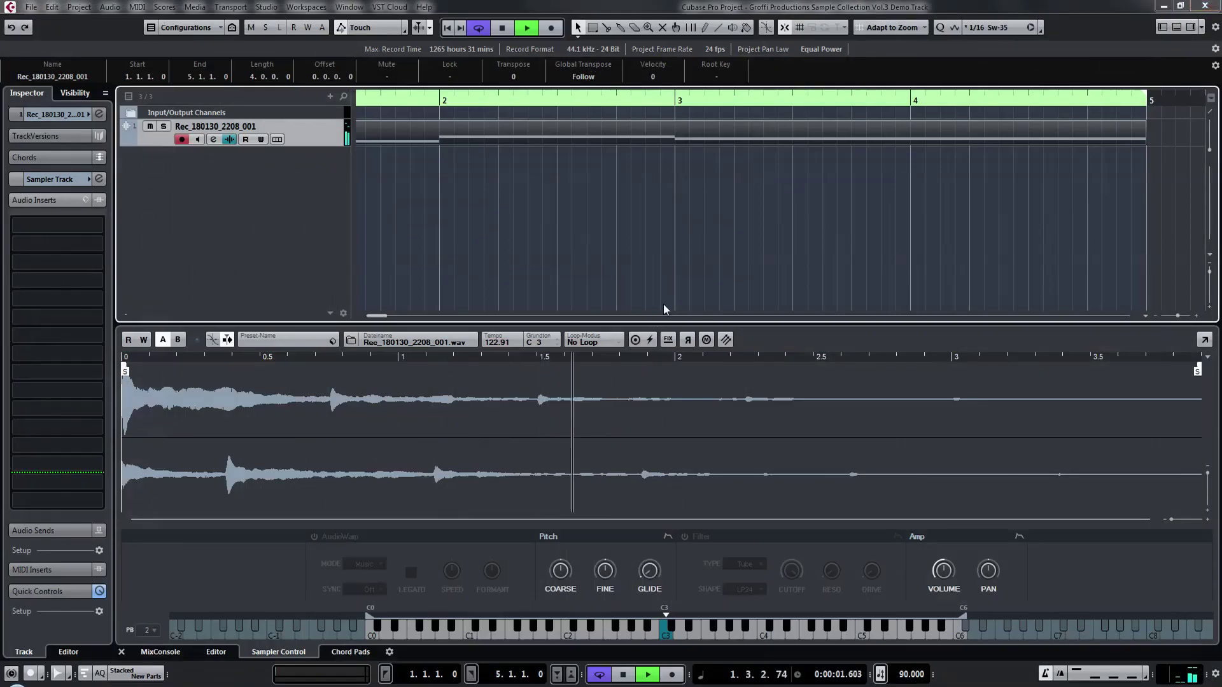
- Preview more recordings in MediaBay over the looped part and create a second sampler track from Rec_180130_2206_001-01
key(F5)
click(641, 391)
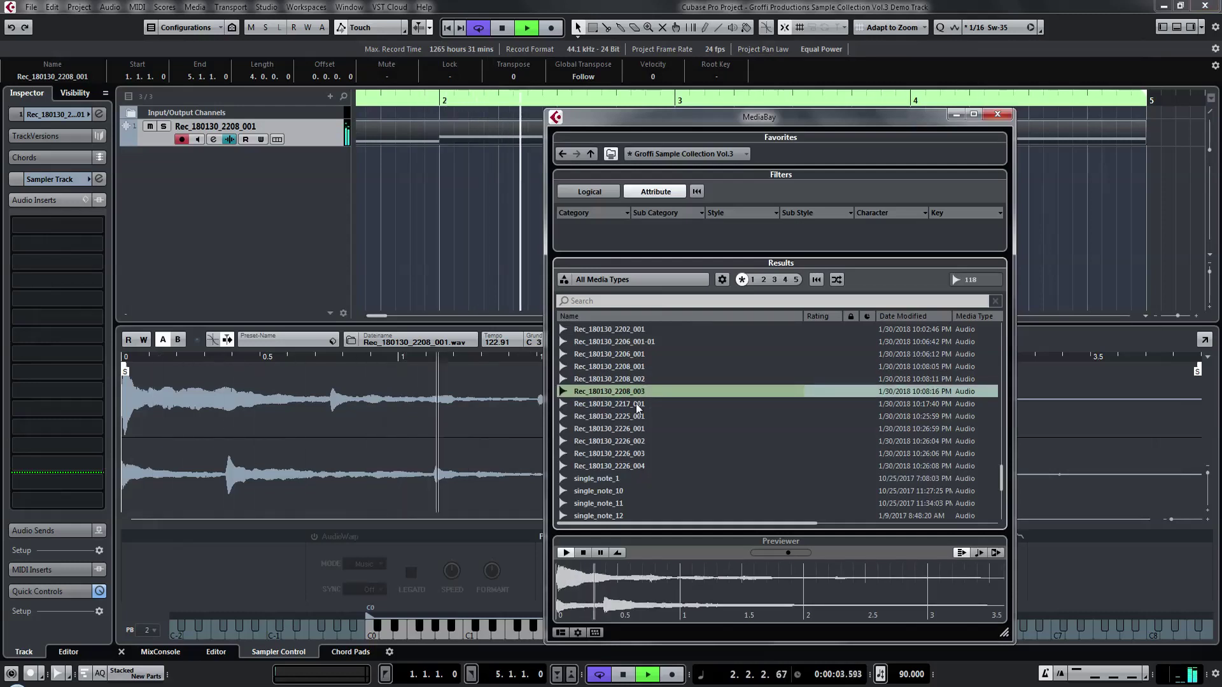
click(636, 404)
right_click(640, 412)
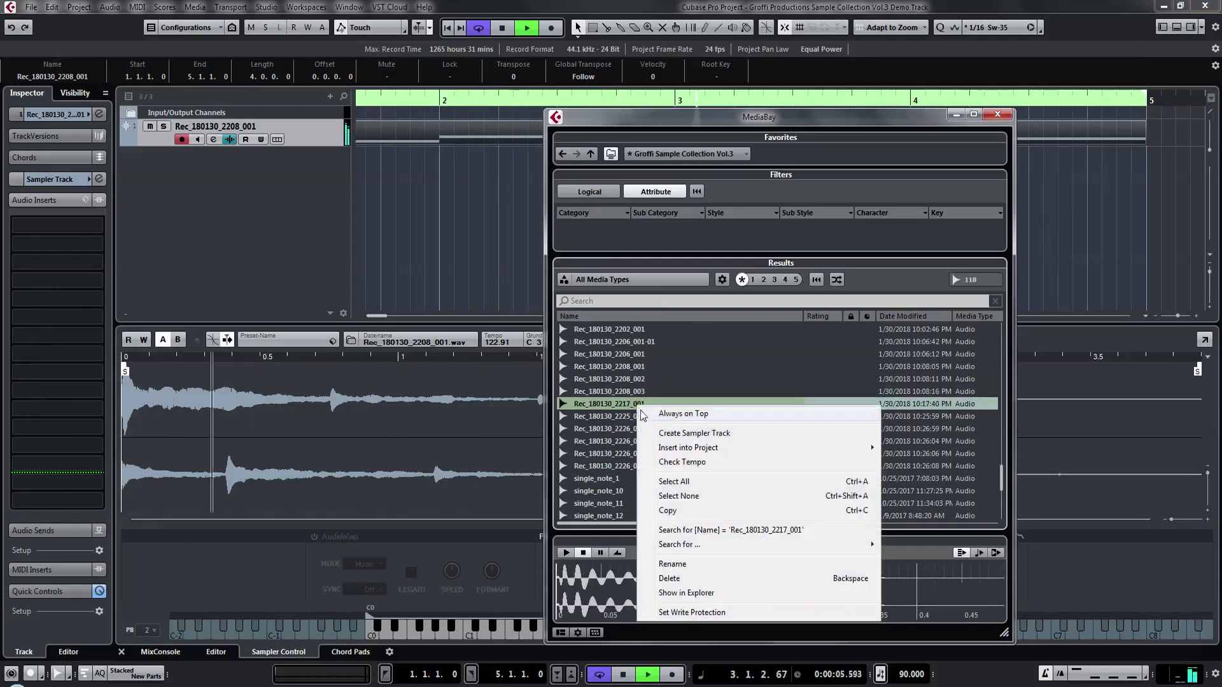
click(629, 415)
click(629, 415)
click(631, 342)
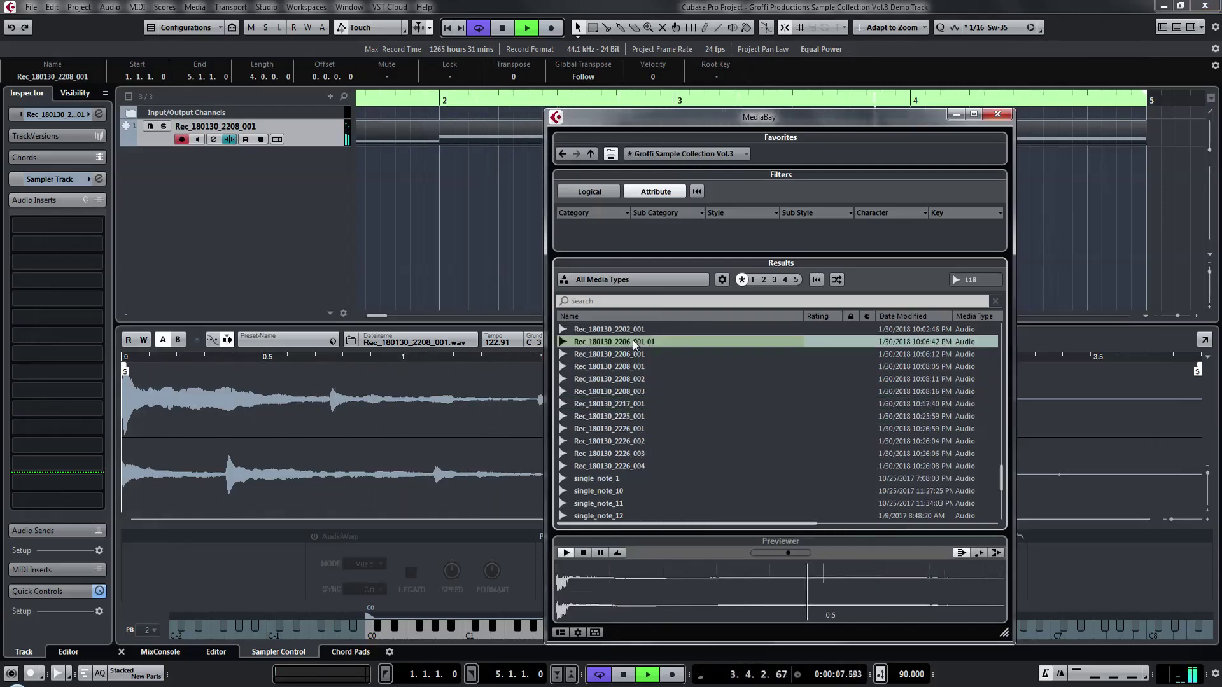
scroll(644, 384, up, 1)
scroll(642, 389, up, 1)
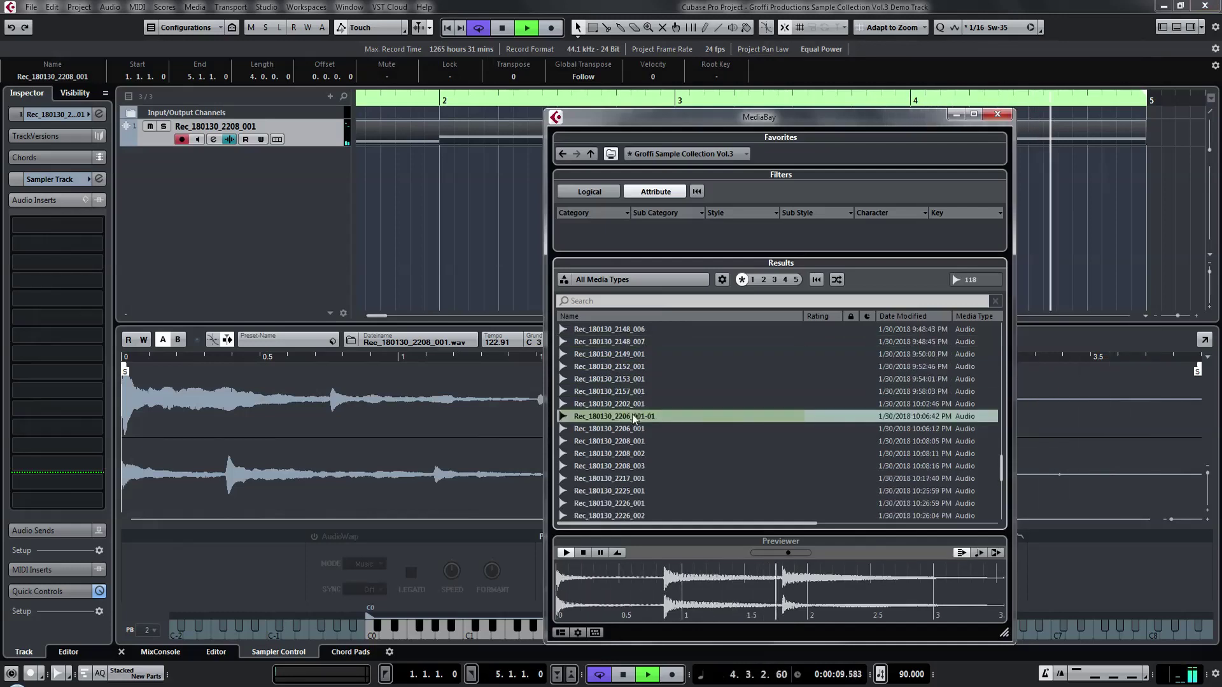
right_click(634, 415)
click(657, 443)
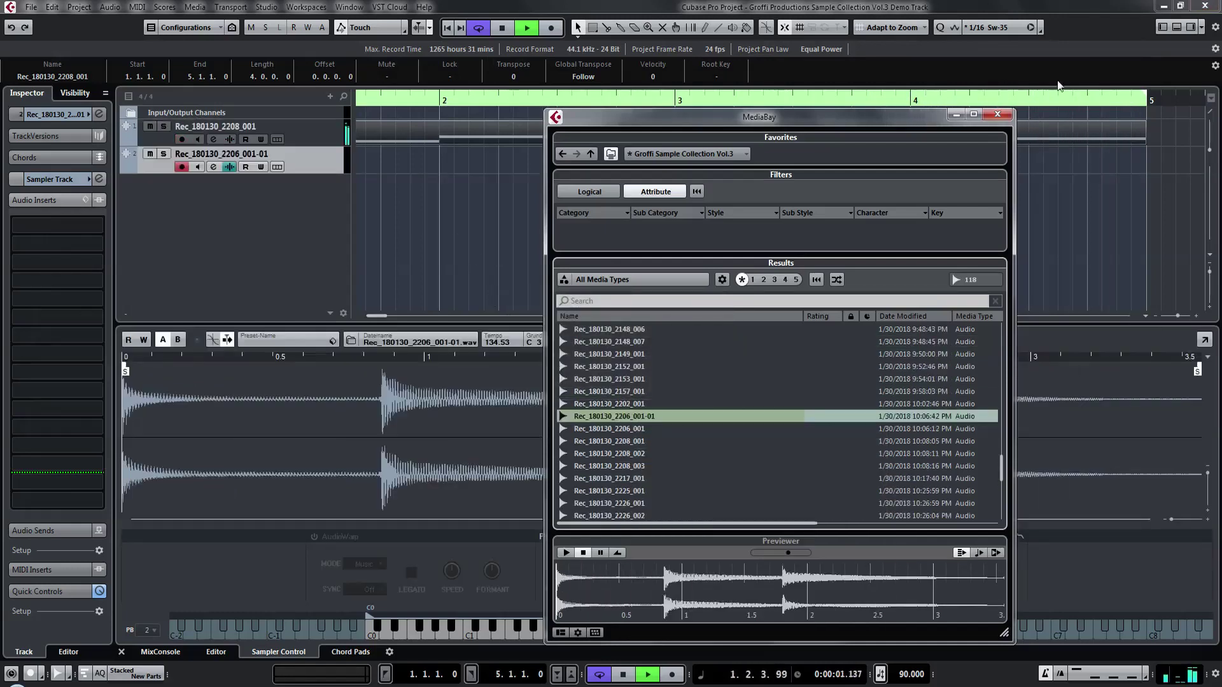
- Create a four-bar part on the Rec_180130_2206_001-01 track and draw a one-bar A1 note at its start
click(998, 114)
click(387, 163)
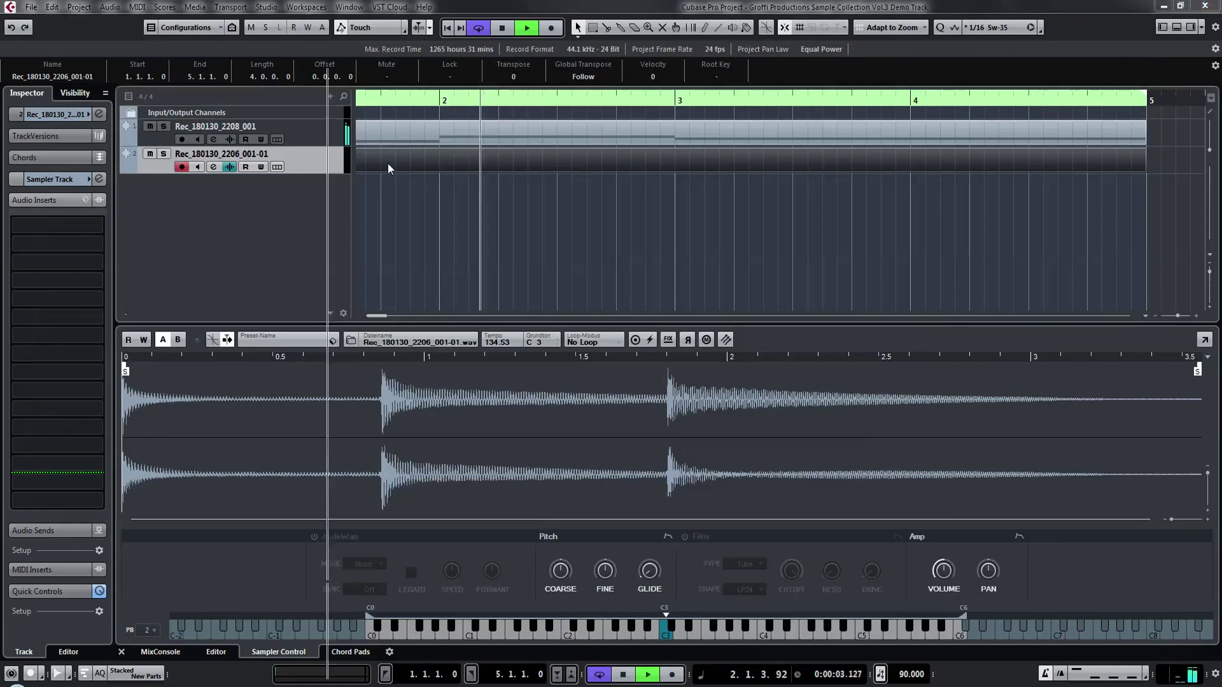
double_click(388, 163)
mouse_move(148, 362)
mouse_down()
mouse_move(285, 361)
mouse_move(273, 385)
mouse_move(272, 550)
mouse_up()
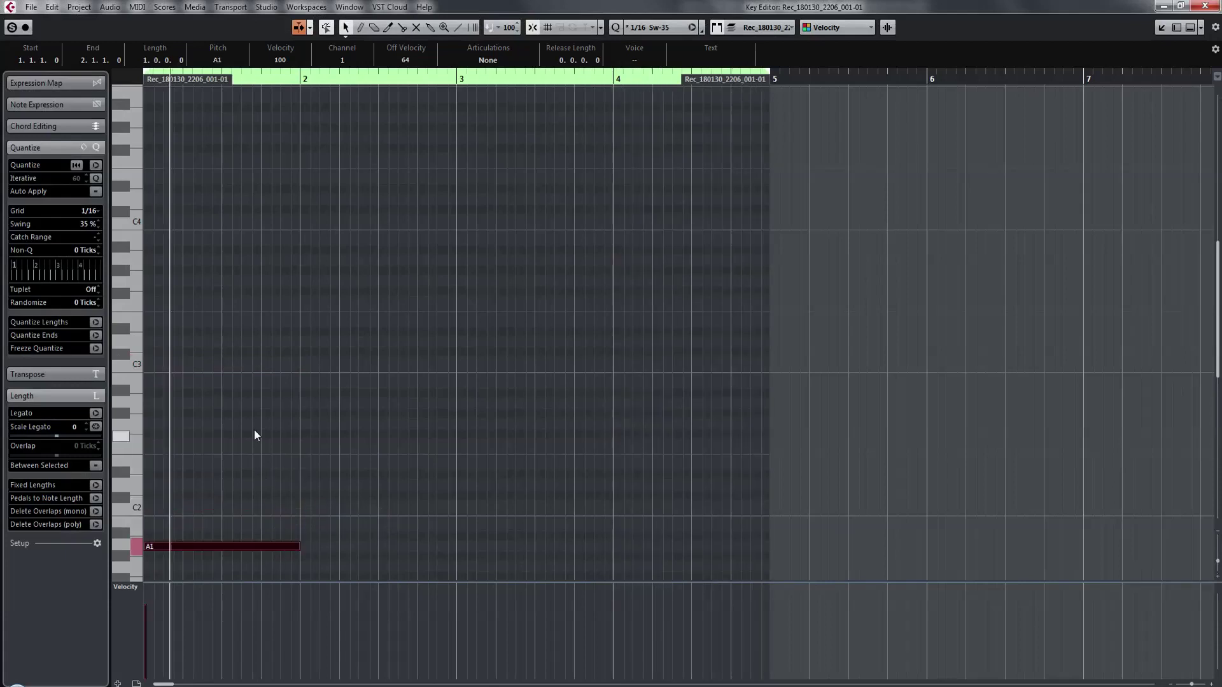
- Move the sample start of Rec_180130_2206_001-01 to the third hit at about 1.80 s and close Sampler Control
scroll(254, 430, down, 3)
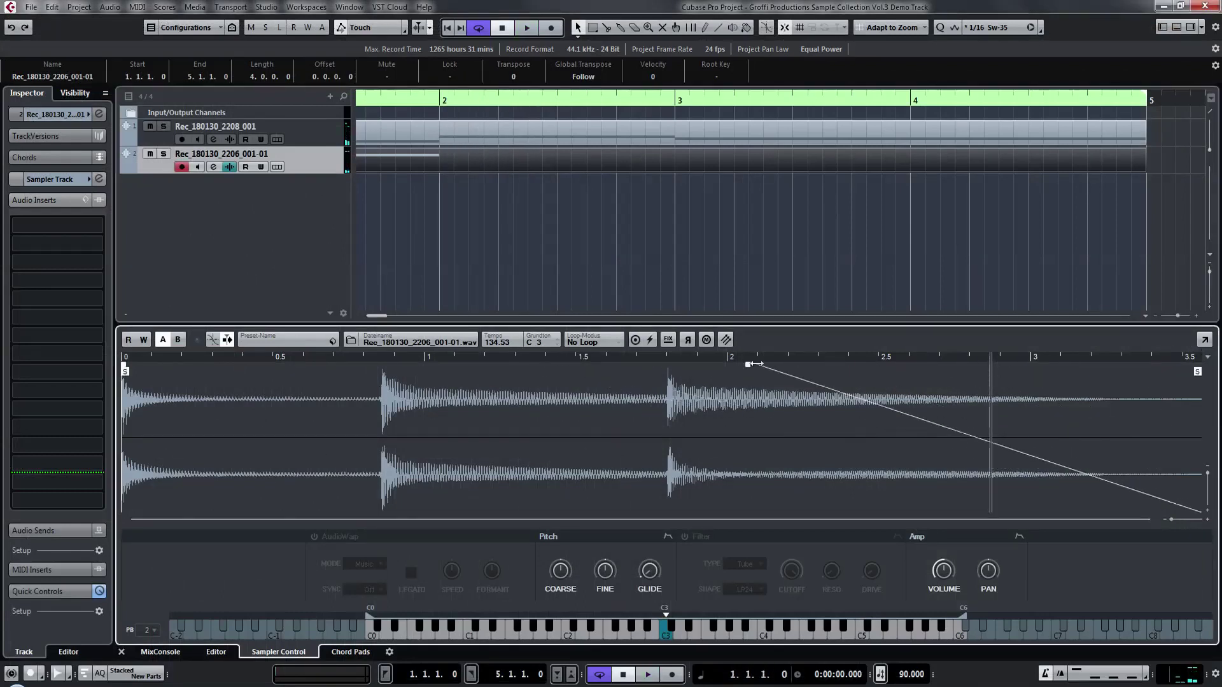
drag(125, 370, 670, 366)
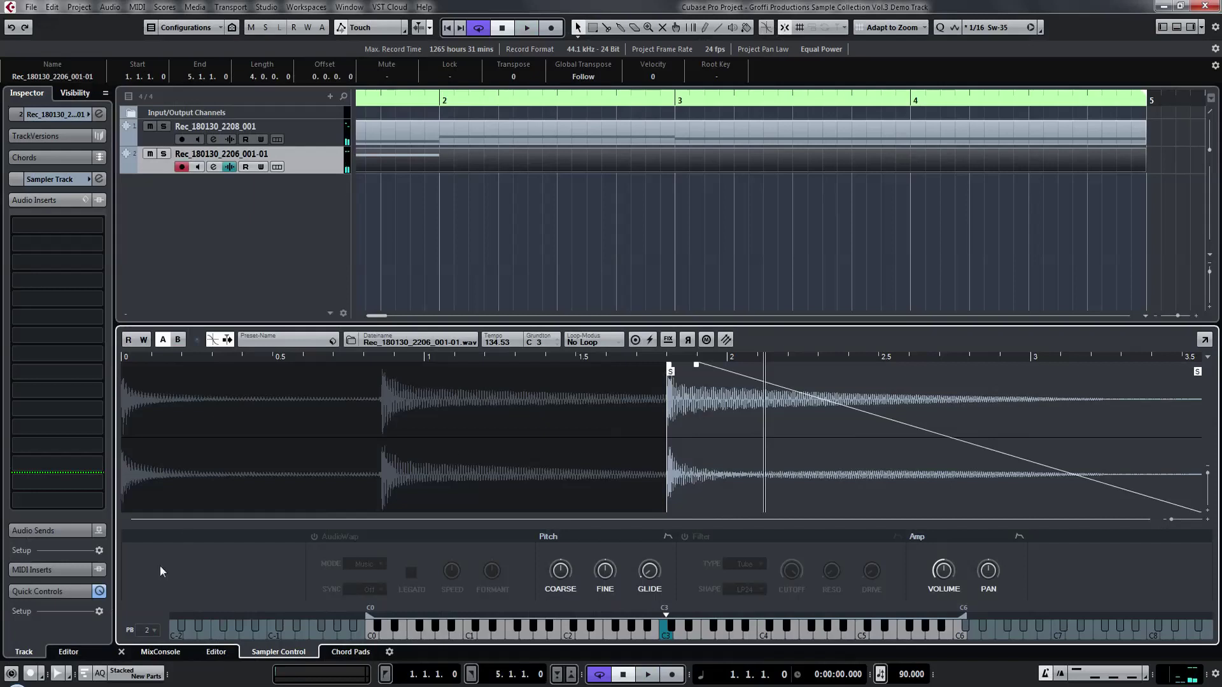
scroll(651, 392, up, 10)
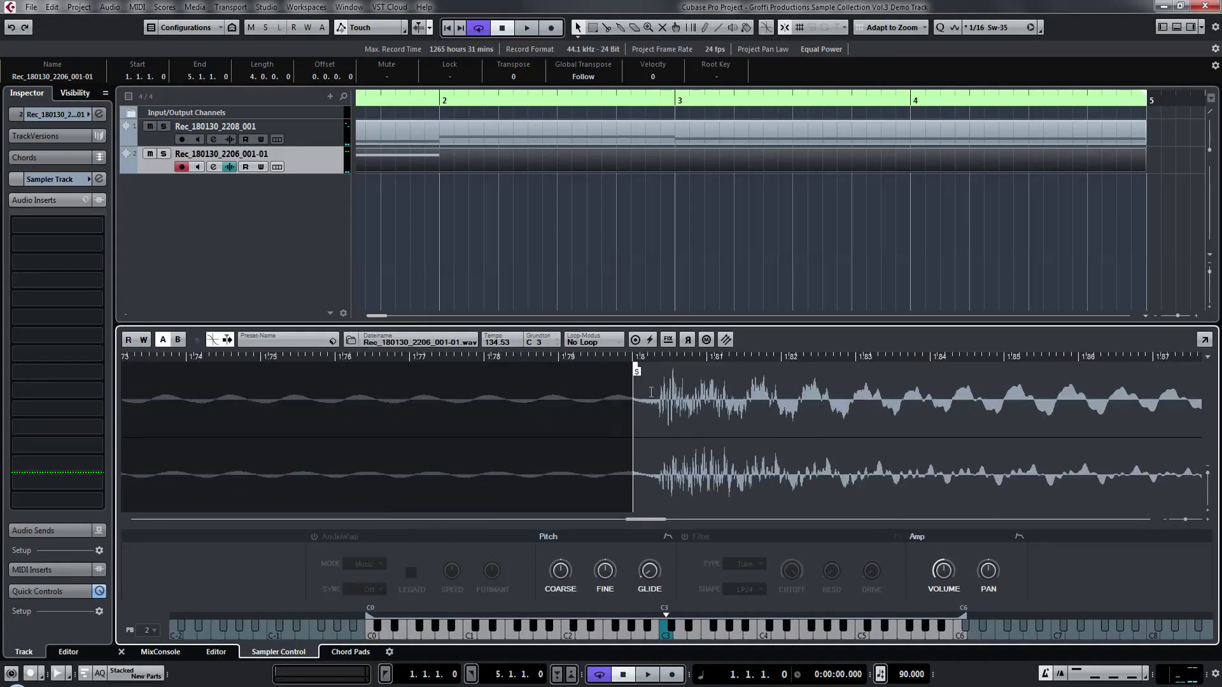
drag(636, 372, 664, 373)
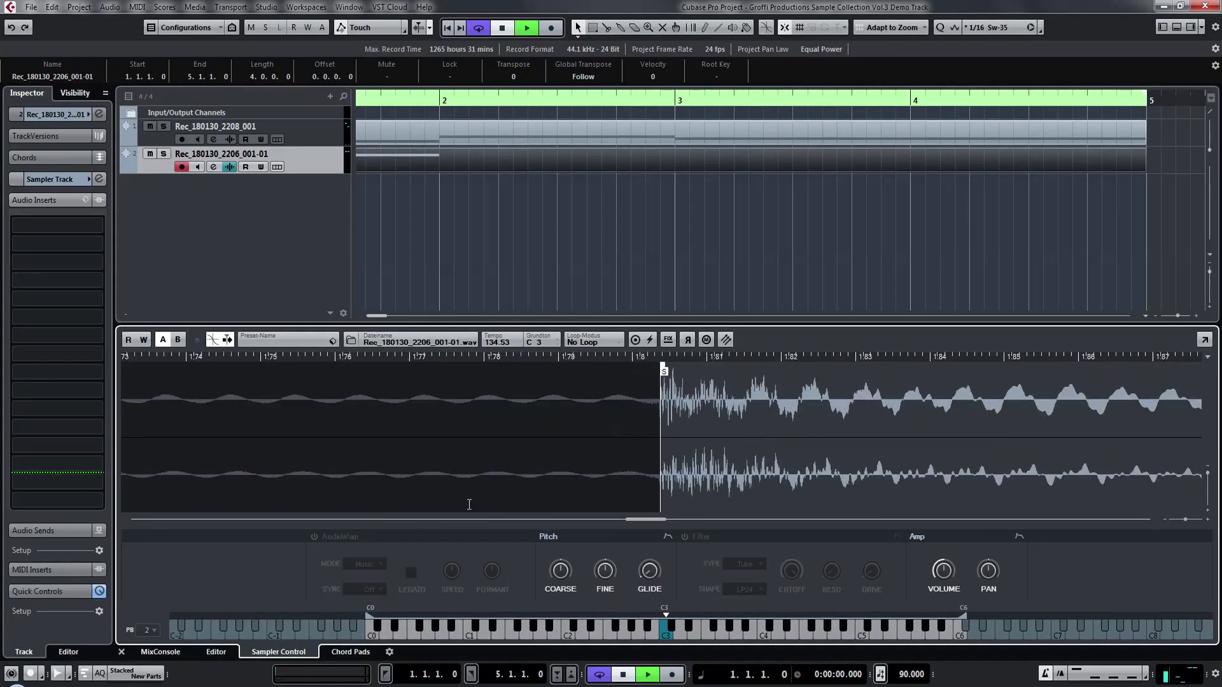
key(space)
click(121, 652)
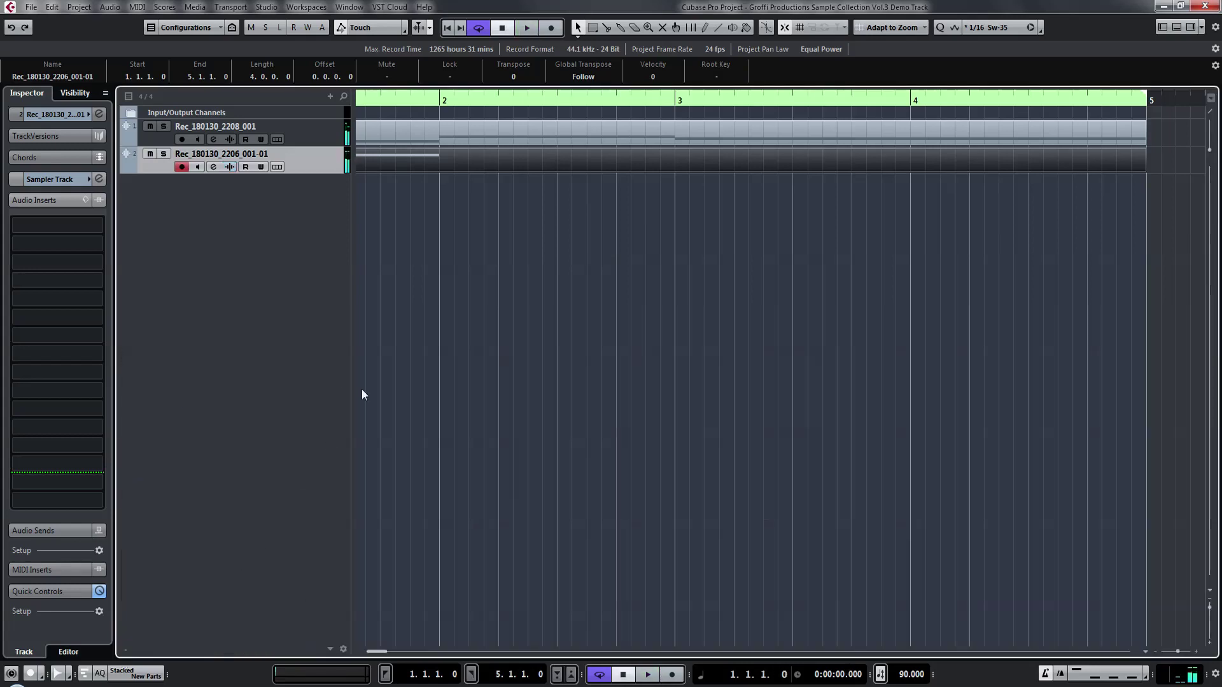
- Reopen the Rec_180130_2206_001-01 part, move its note to F1, shorten it to two beats and play it back
double_click(418, 172)
drag(210, 347, 211, 391)
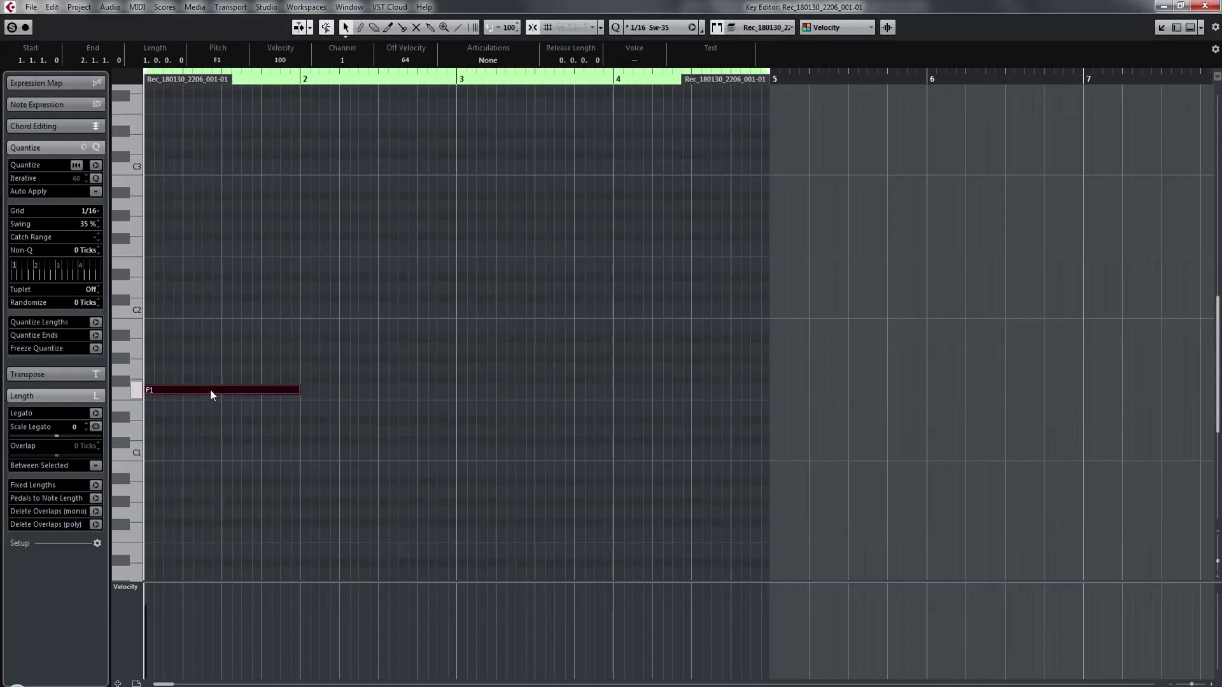
drag(298, 391, 221, 391)
key(space)
key(space)
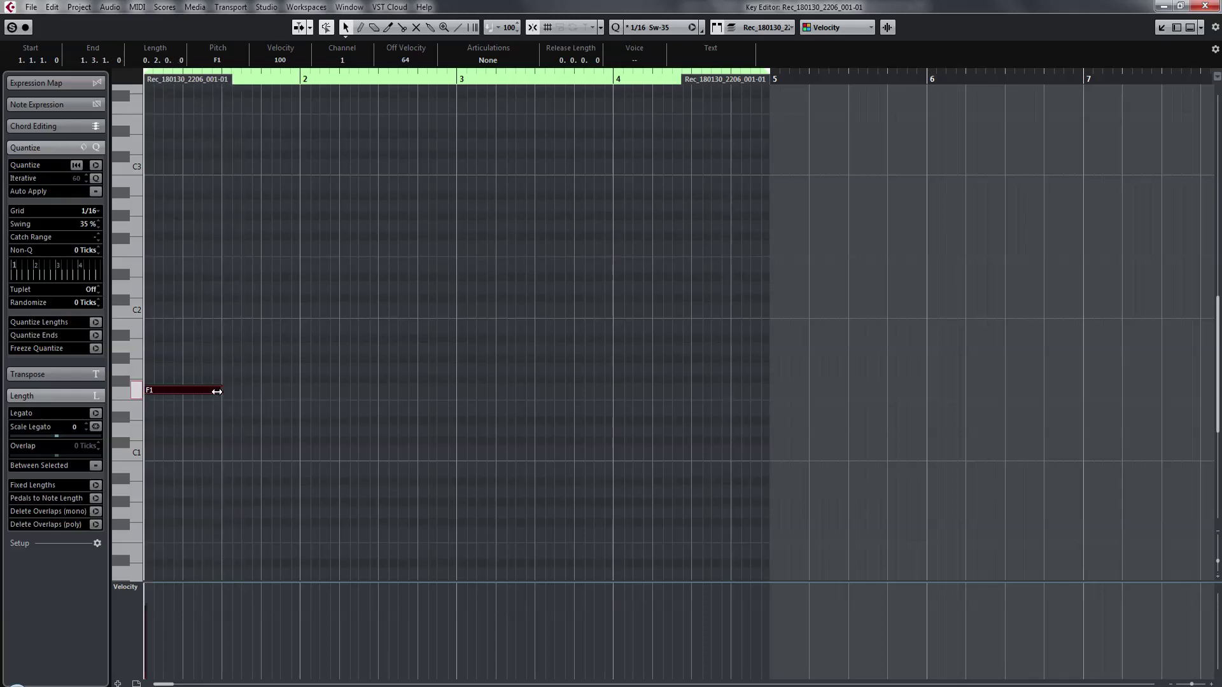
key(space)
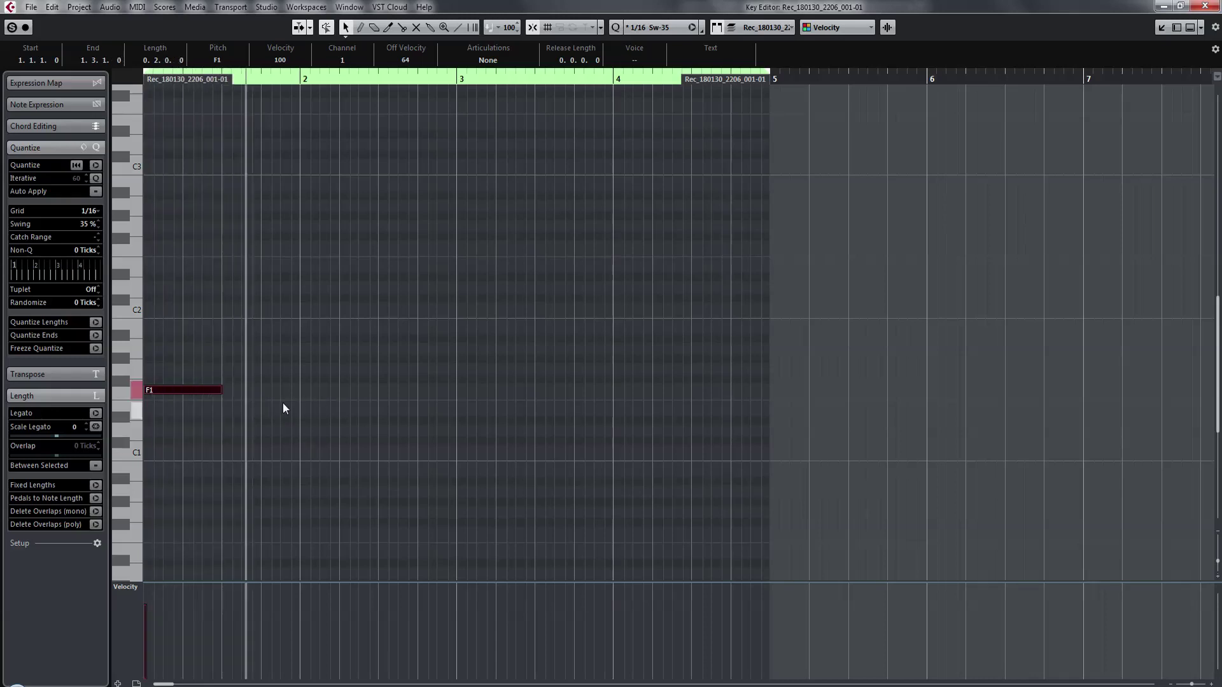
key(space)
- Draw half-bar notes G#1 and G1 at the starts of bars 2 and 3, and E1 quarter notes on beat 4 of bars 1 and 2
alt+click(267, 431)
mouse_move(271, 426)
mouse_down()
mouse_move(296, 428)
mouse_move(287, 410)
mouse_up()
alt+click(305, 349)
drag(306, 344, 378, 359)
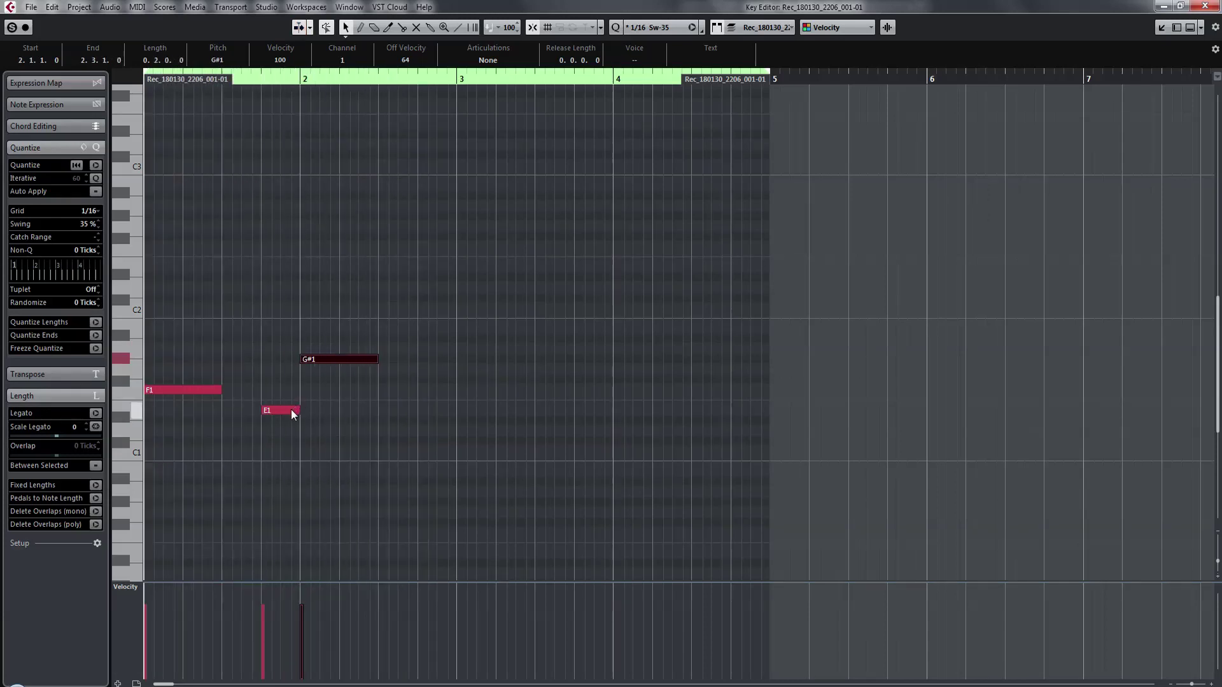
click(421, 408)
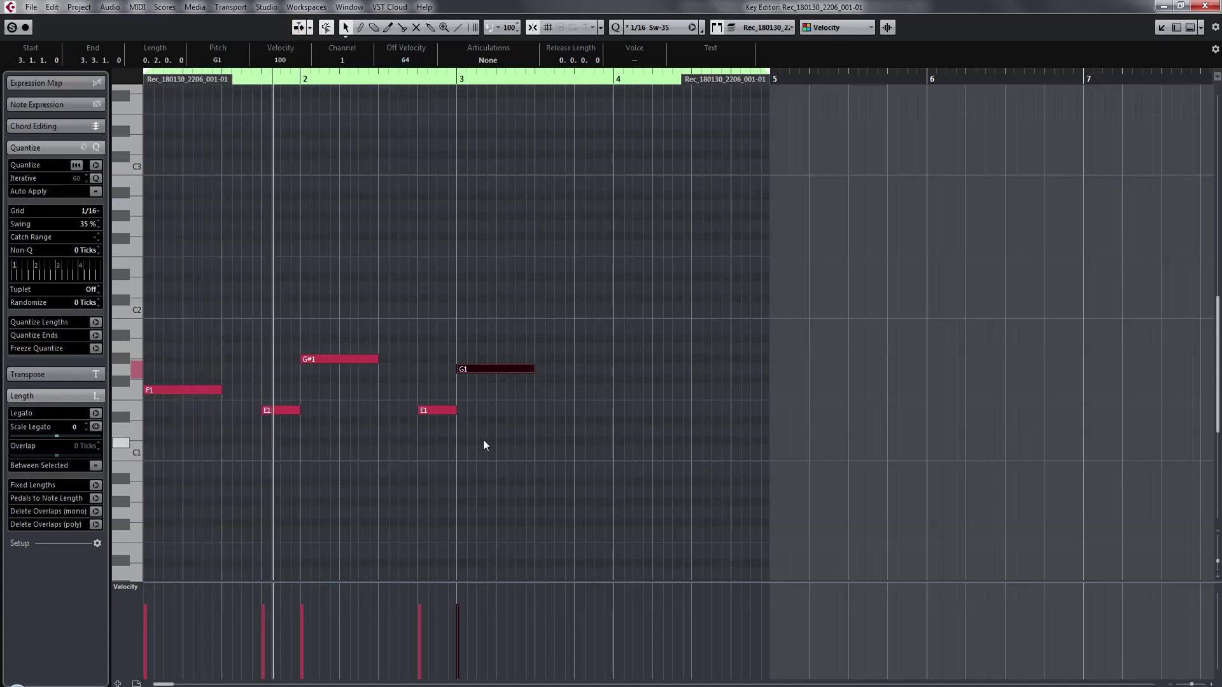
- Retune the quarter note on beat 4 of bar 1 to F1, checking it in playback
key(space)
drag(288, 377, 290, 381)
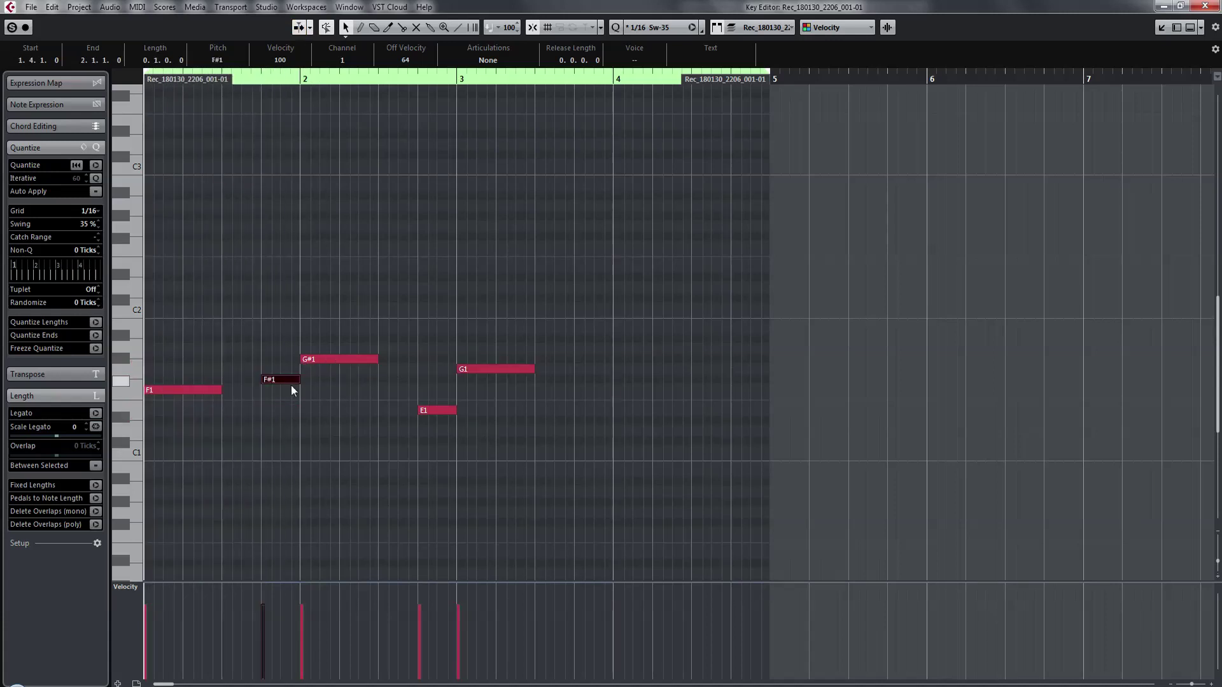
key(space)
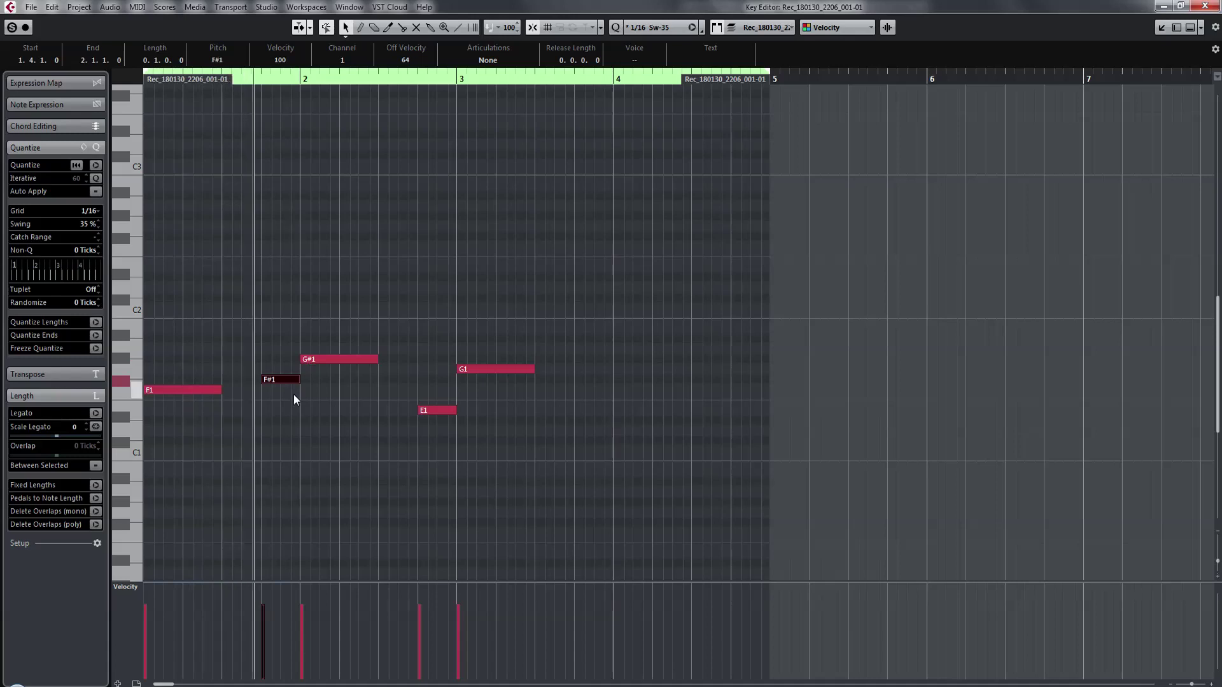
key(space)
drag(293, 381, 290, 394)
key(space)
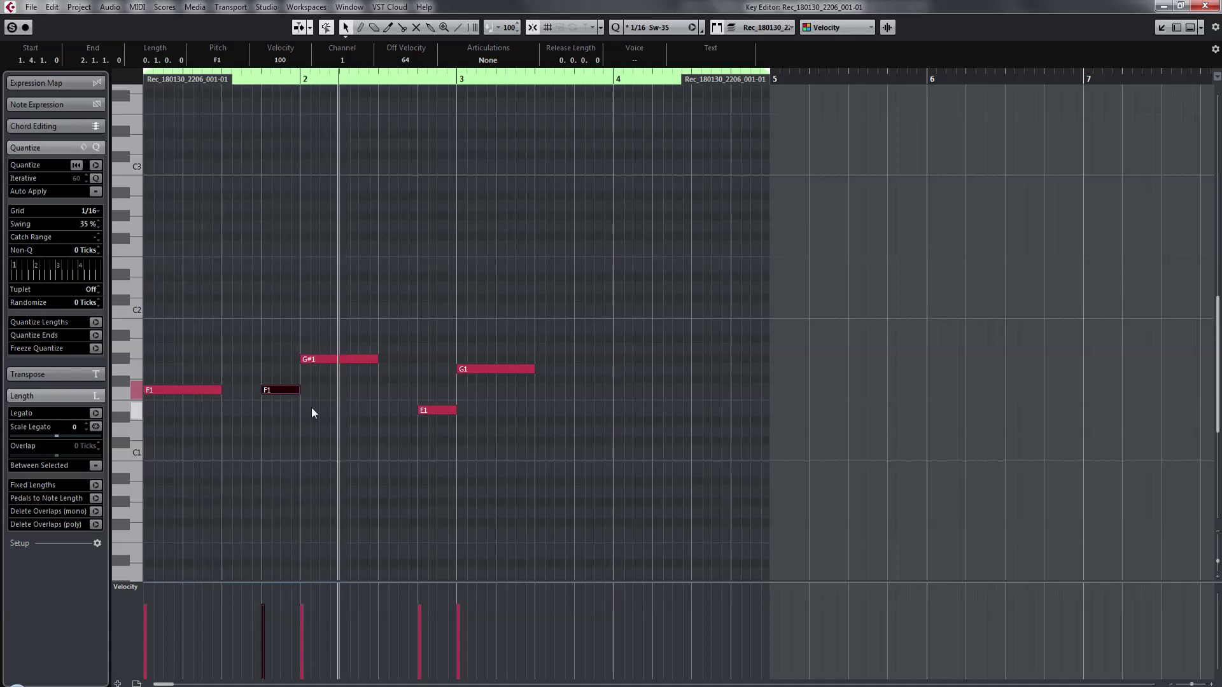
key(space)
- Retune both notes in bar 2 to G1 and check them in playback
drag(320, 361, 321, 373)
key(space)
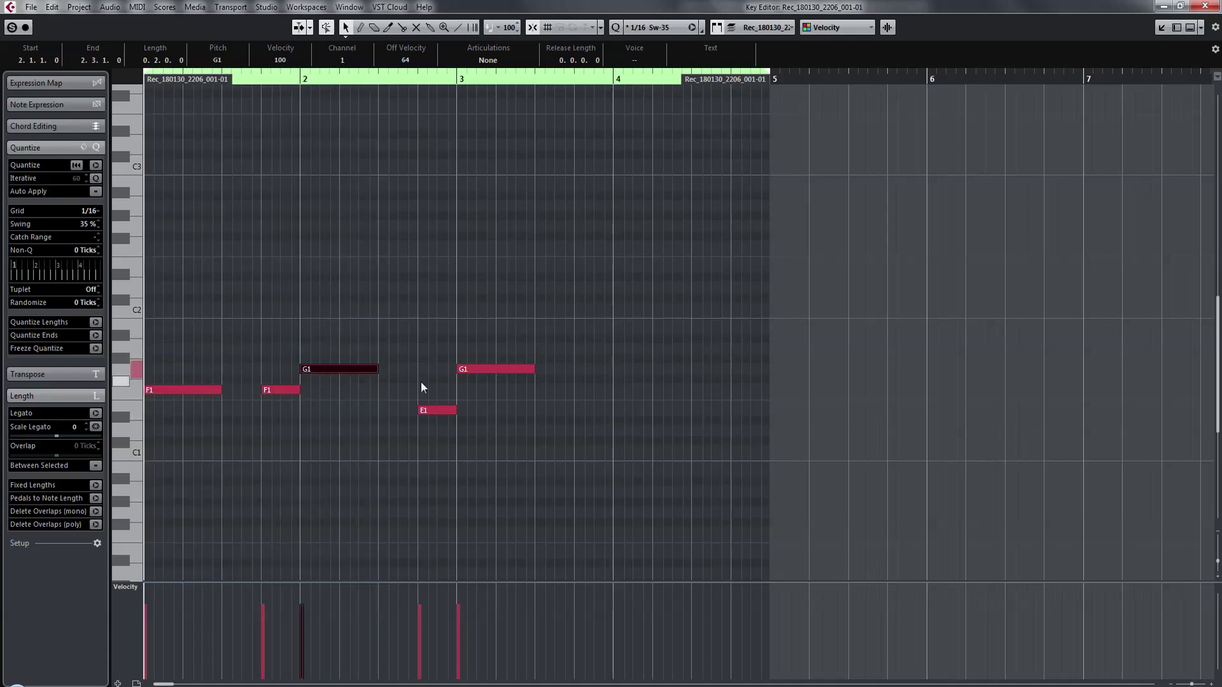
drag(446, 413, 446, 371)
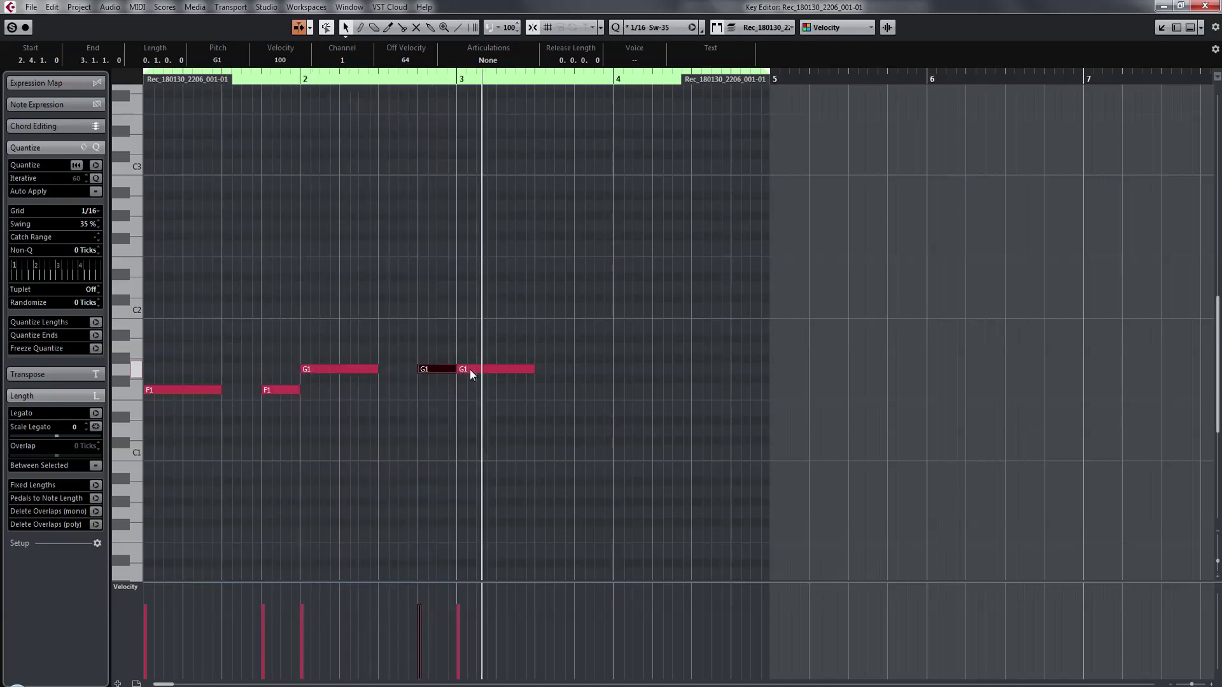
key(space)
- Retune the half-bar note in bar 3 to E1 and add an E1 quarter note on beat 4
drag(470, 369, 471, 406)
key(space)
drag(575, 409, 612, 411)
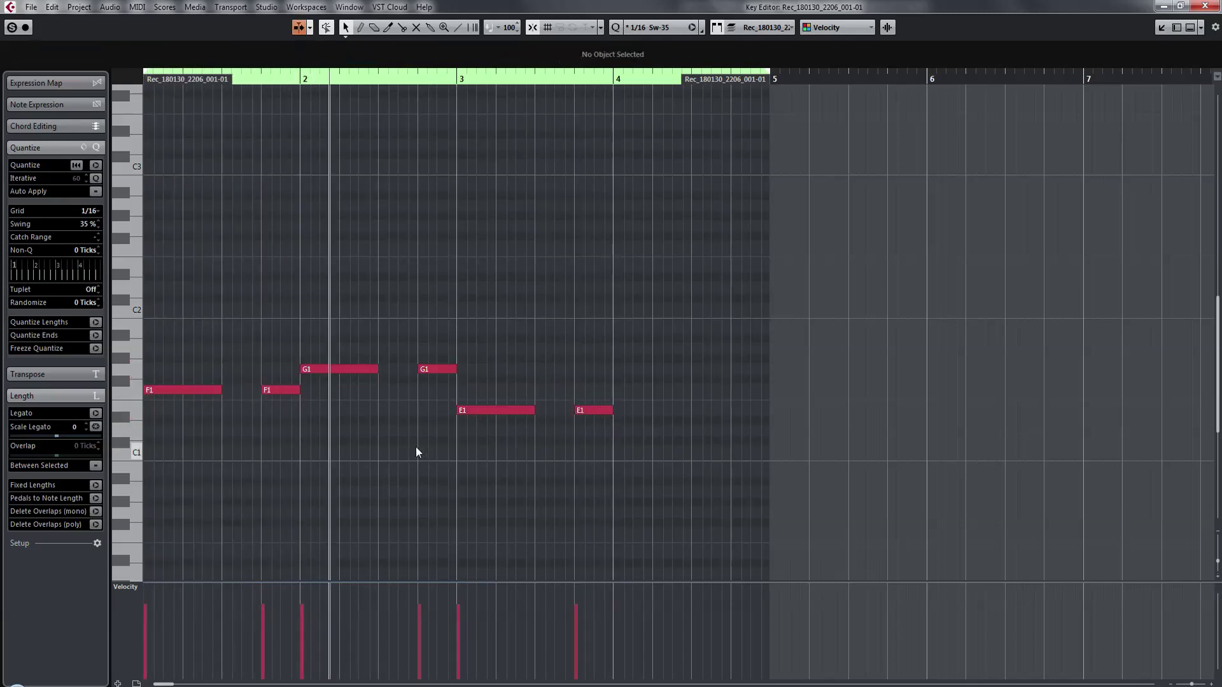
- Transpose all notes in the part up one octave
key(ctrl+a)
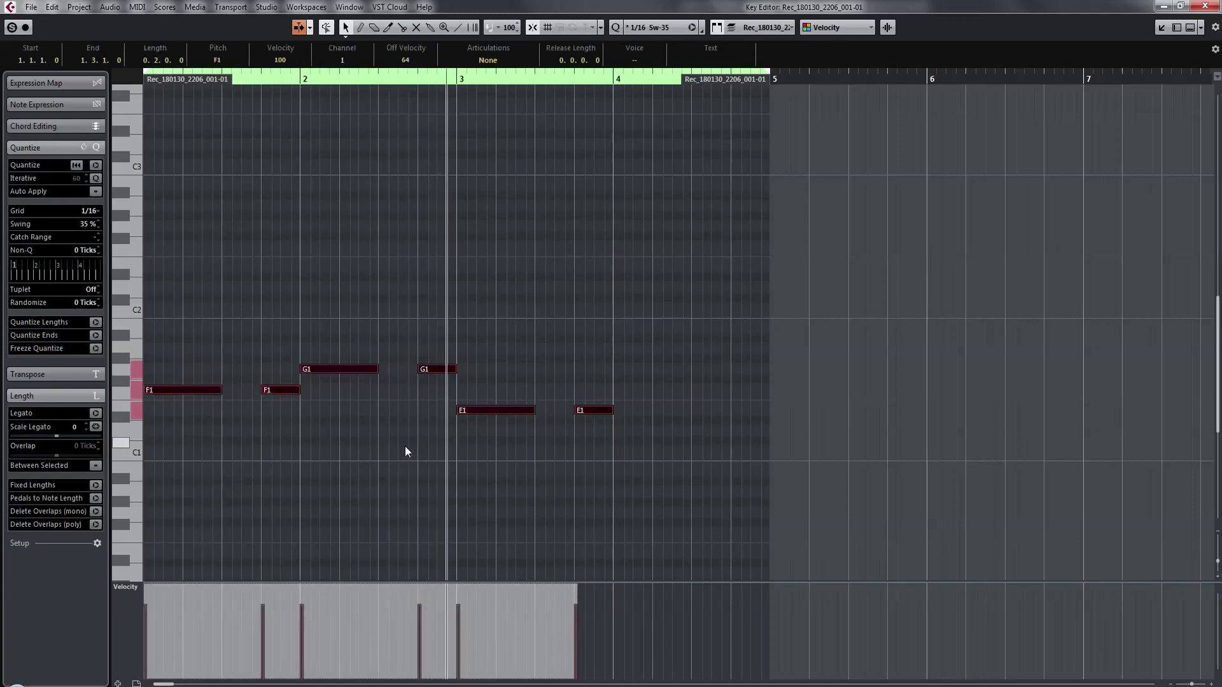
key(Up)
key(Up)
key(Up)
key(Up)
key(Up)
key(Up)
key(Up)
key(Up)
key(Up)
key(Up)
key(Up)
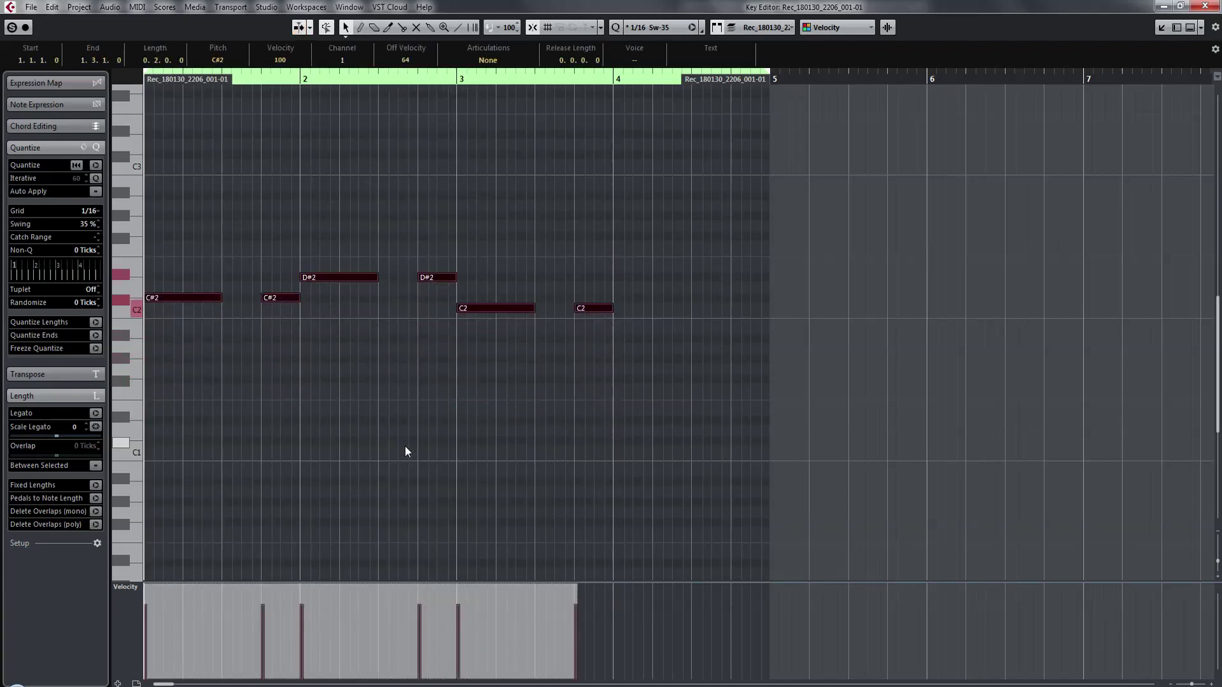
key(Up)
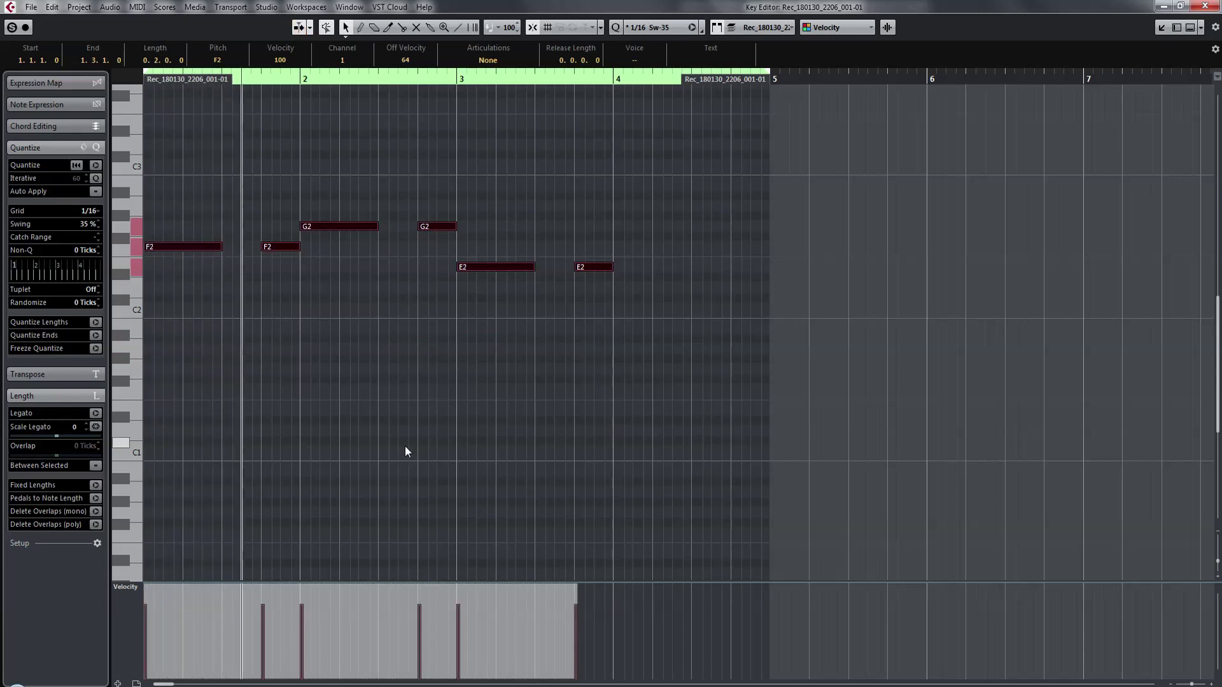
- Raise both notes in bar 2 by a semitone to G#2 and play the part back
click(338, 303)
key(space)
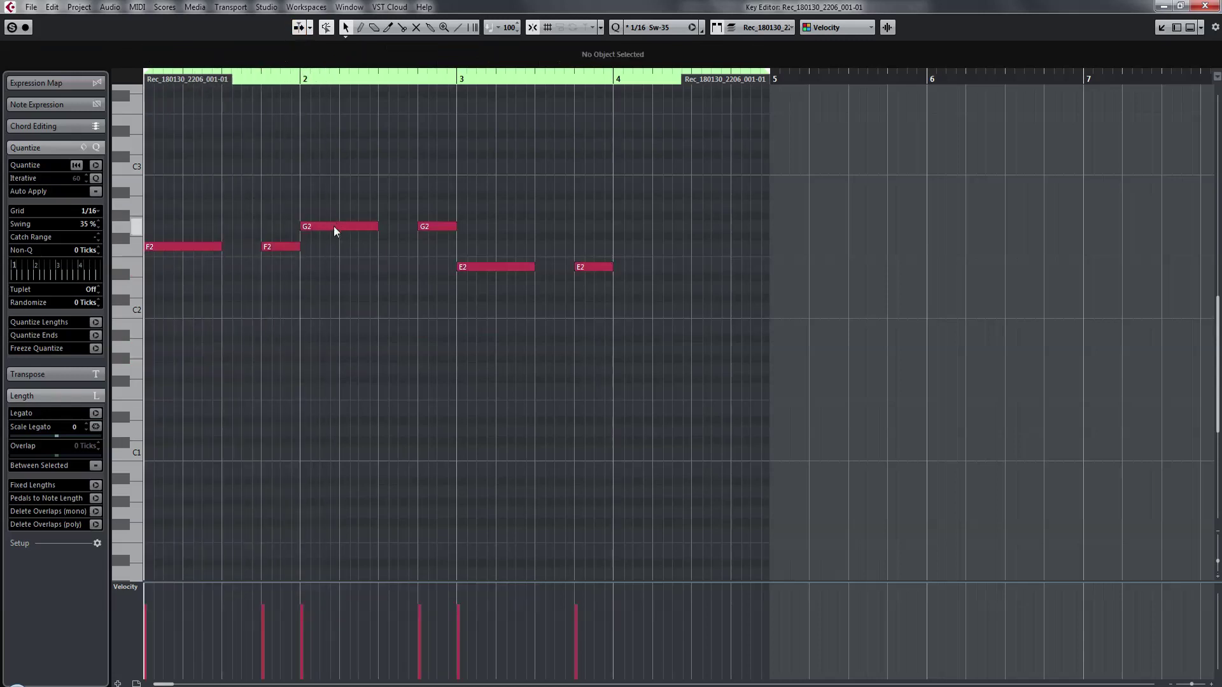
click(334, 227)
key(Up)
click(426, 226)
key(Up)
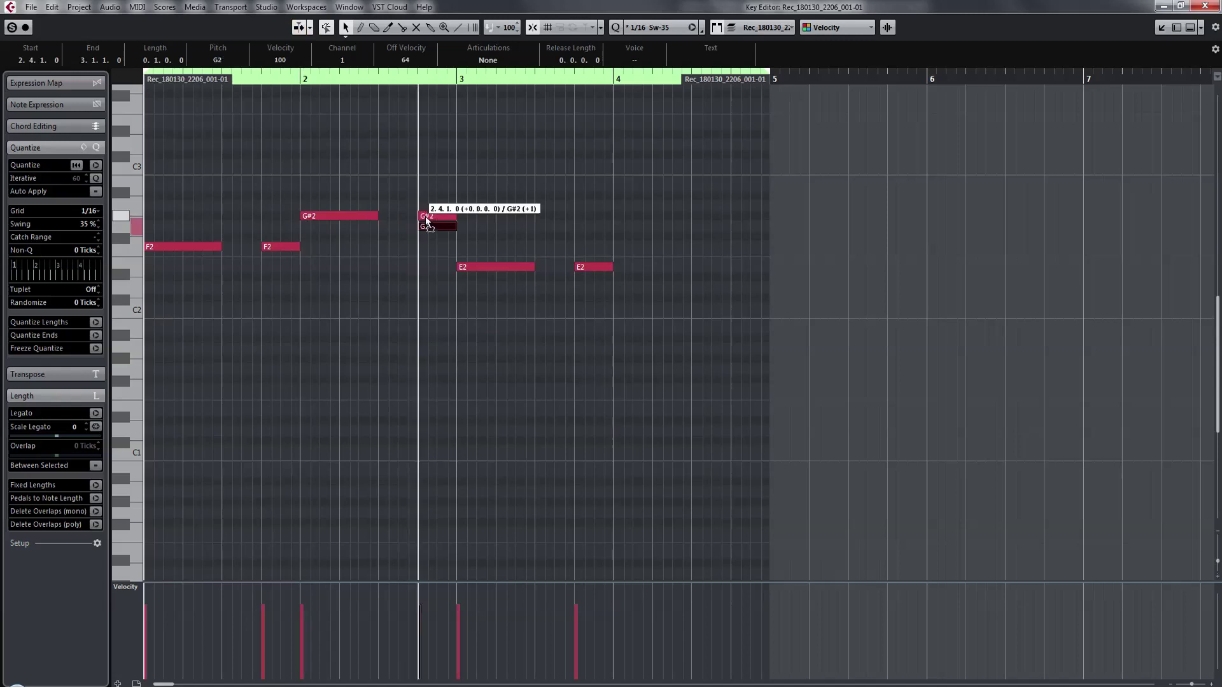
click(388, 265)
key(space)
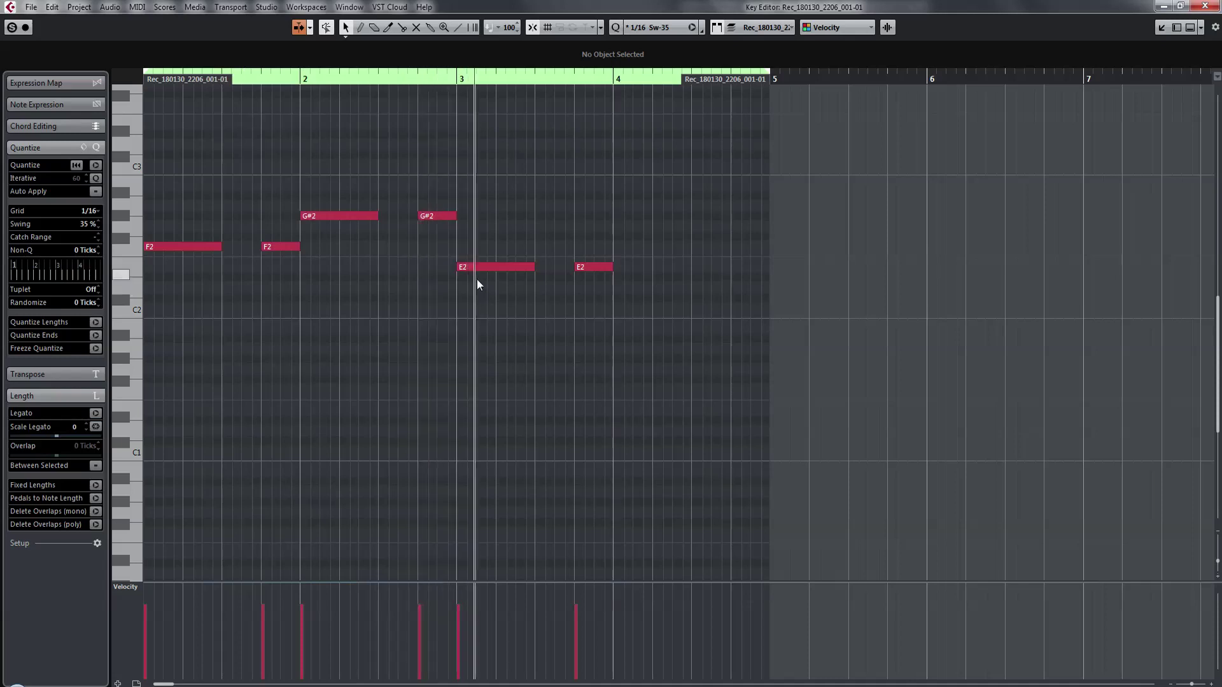
- Try both bar 3 notes at C#2, and the longer one at D2 and E2 as well
drag(483, 269, 484, 296)
drag(581, 267, 580, 298)
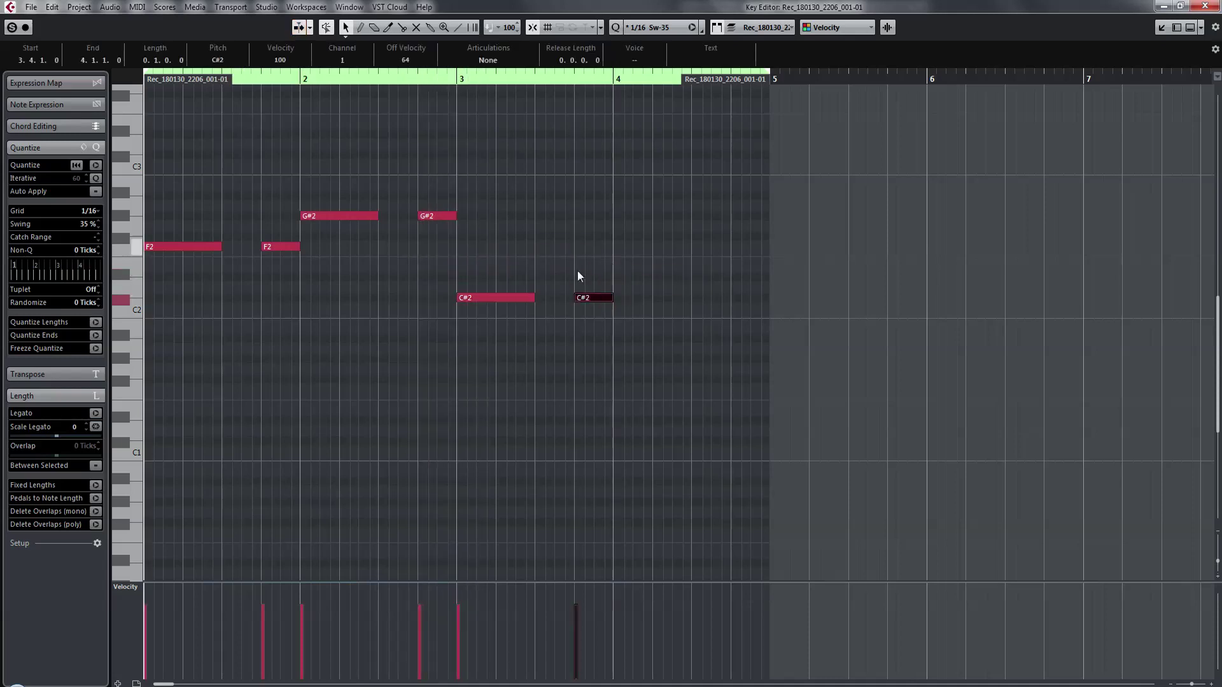
click(387, 80)
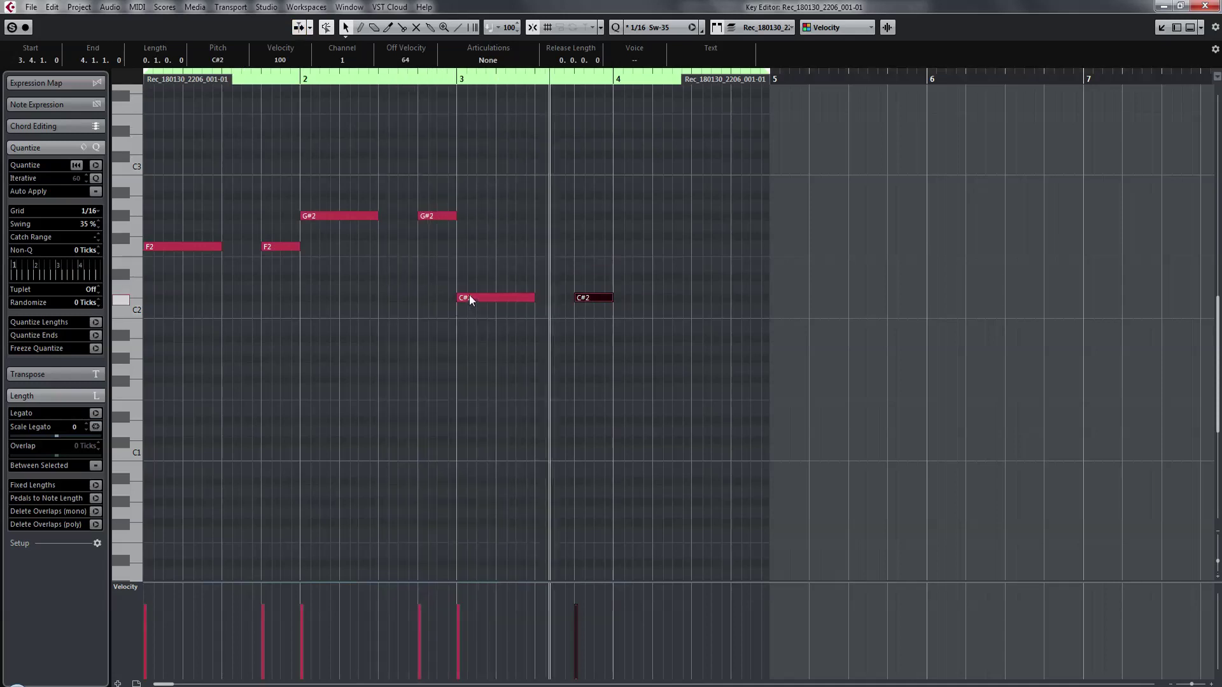
drag(510, 298, 511, 288)
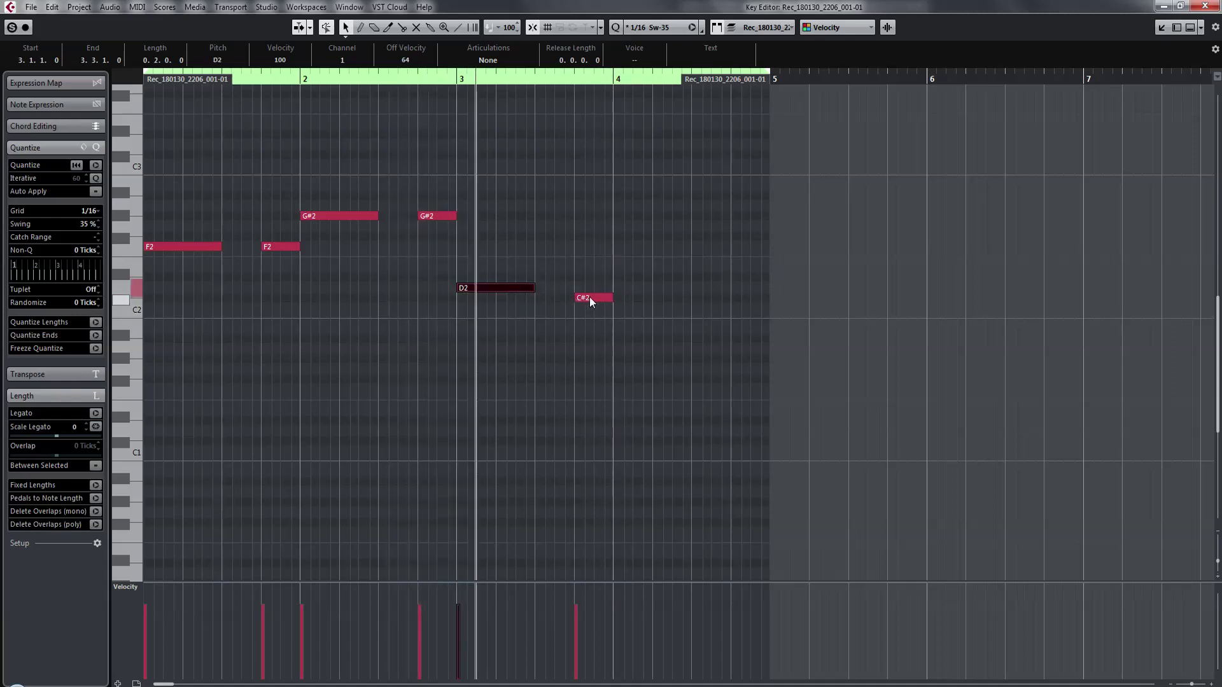
mouse_move(511, 280)
mouse_down()
mouse_move(482, 261)
mouse_move(488, 274)
mouse_up()
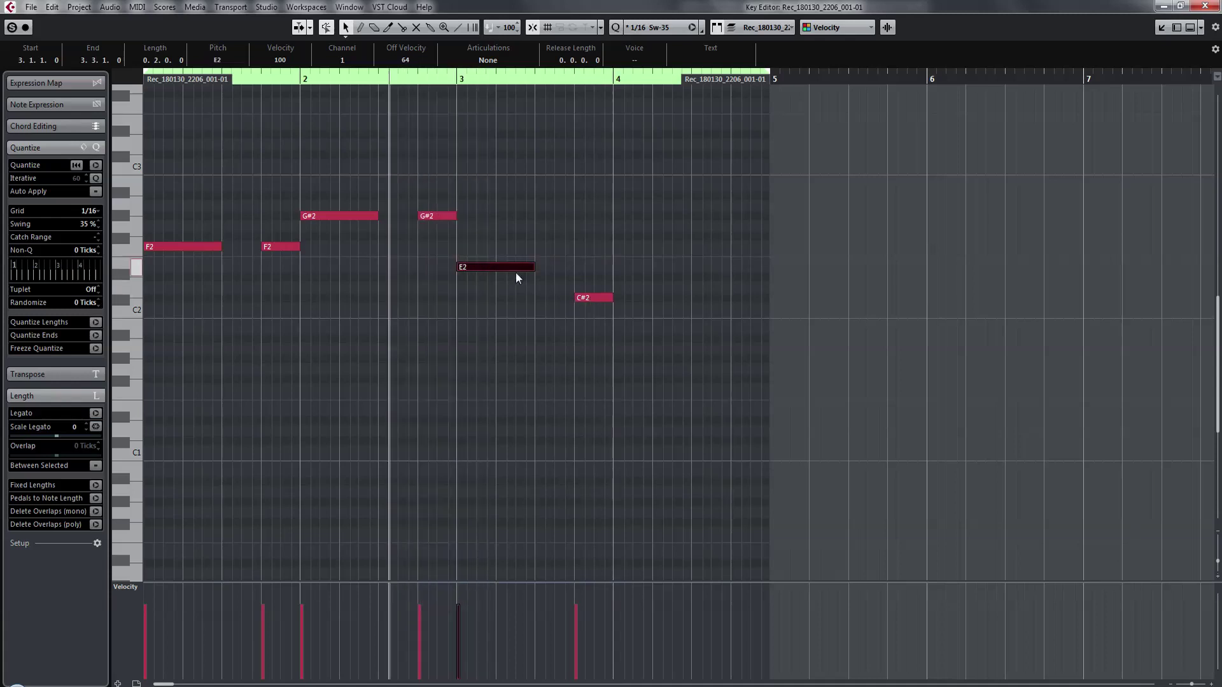
- Set both notes in bar 3 to G2
click(594, 296)
drag(596, 298, 496, 230)
key(Up)
key(Up)
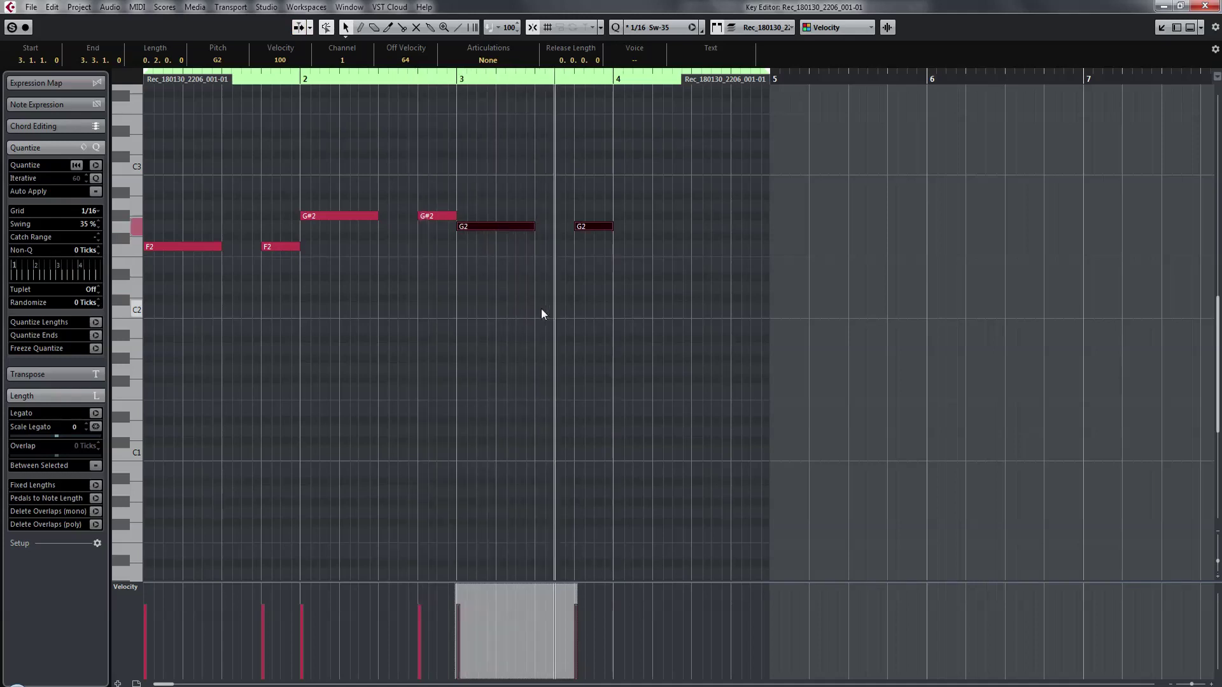
- Draw a half-bar C2 note at the start of bar 4 and two shorter C2 notes in its last beat, and leave the Key Editor
scroll(567, 321, up, 5)
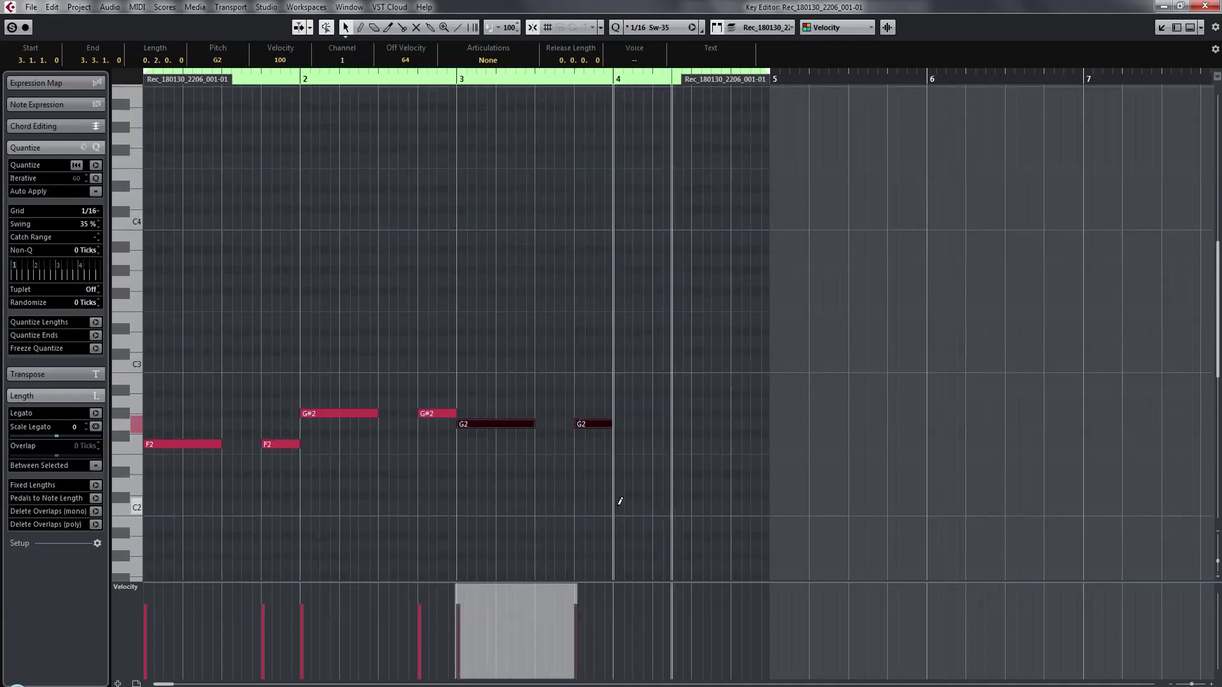
mouse_move(622, 505)
mouse_down()
mouse_move(711, 503)
mouse_move(691, 504)
mouse_up()
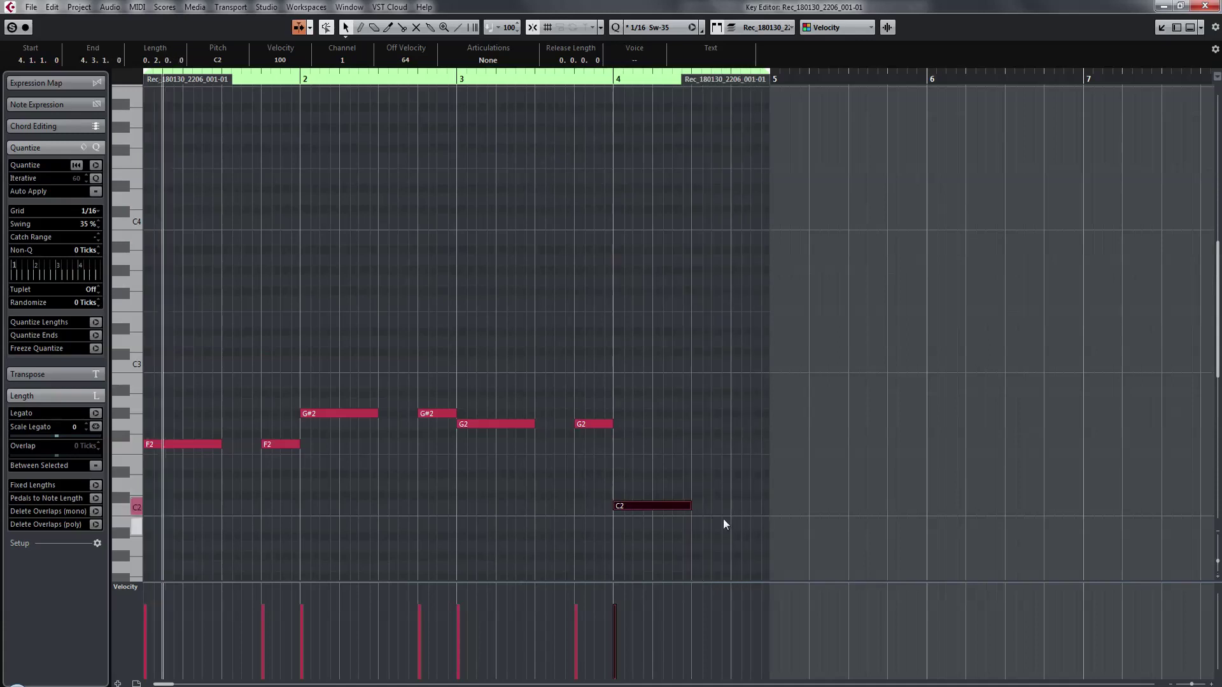
click(736, 505)
click(756, 505)
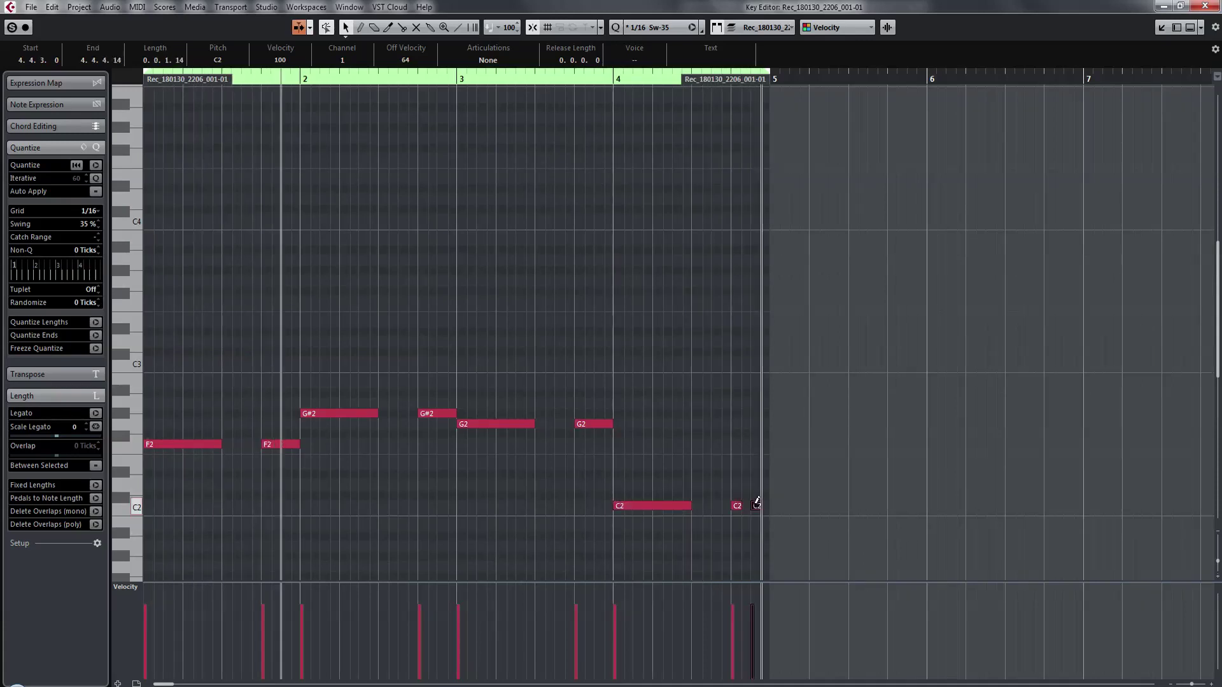
click(766, 504)
key(Return)
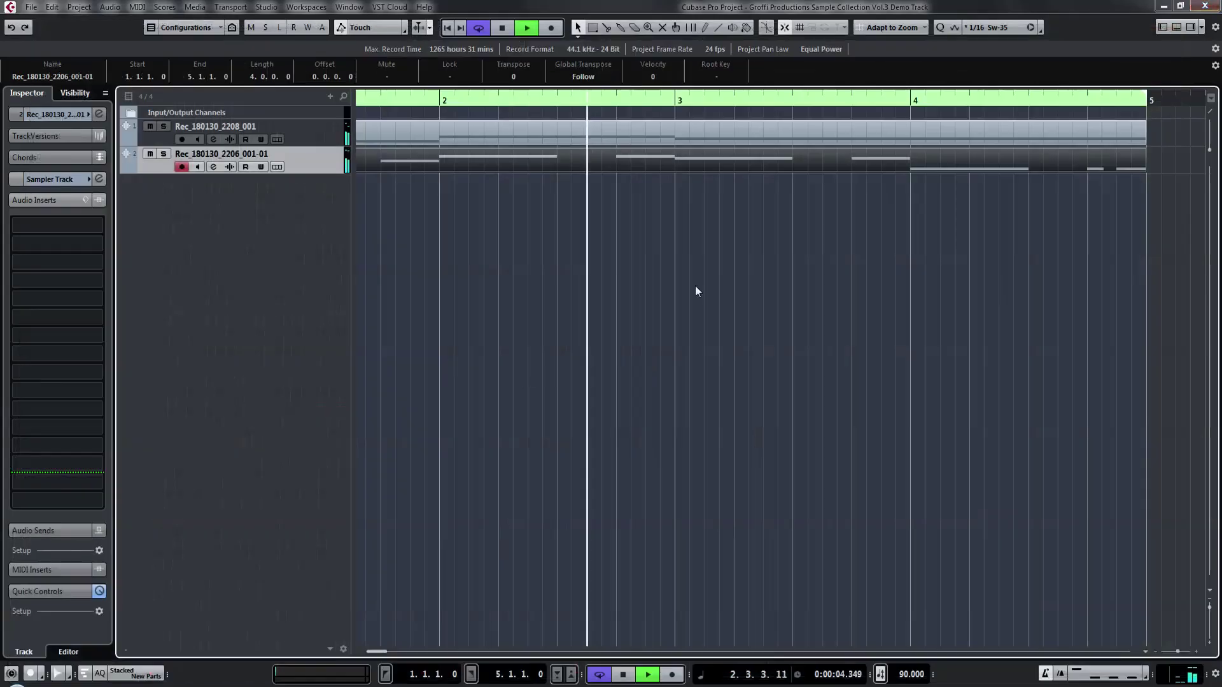
- Set the amp envelope release of the Rec_180130_2206_001-01 sampler track to 0 s and close Sampler Control
click(230, 167)
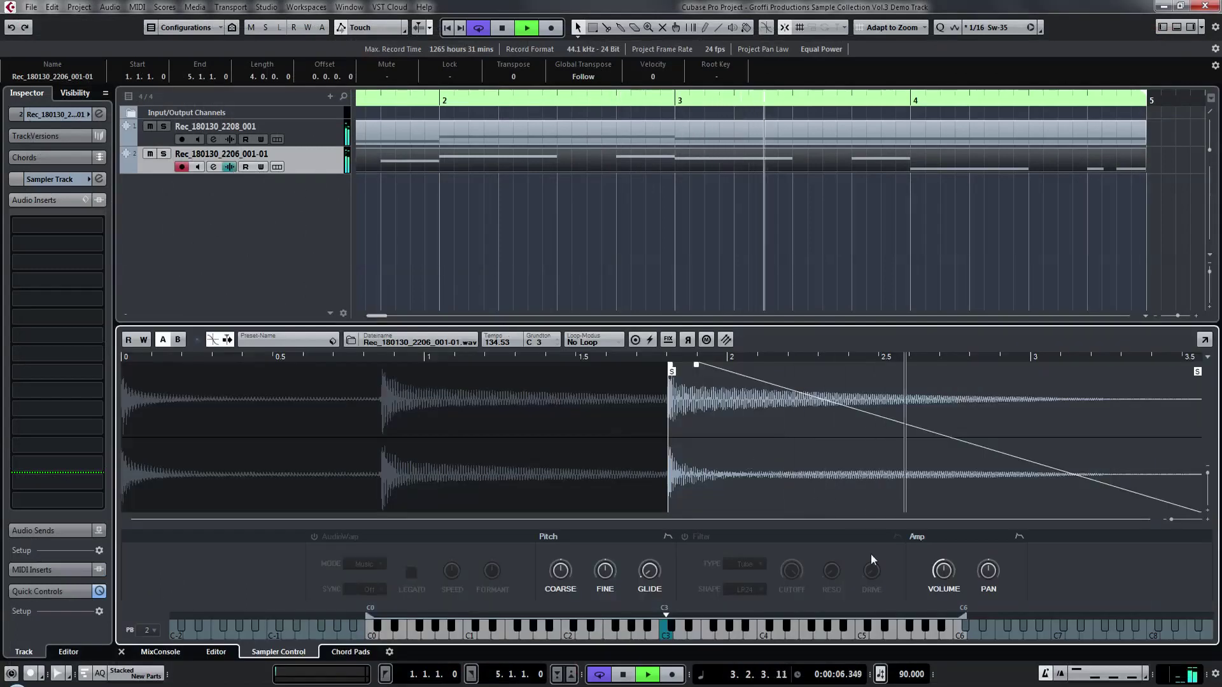
click(1019, 537)
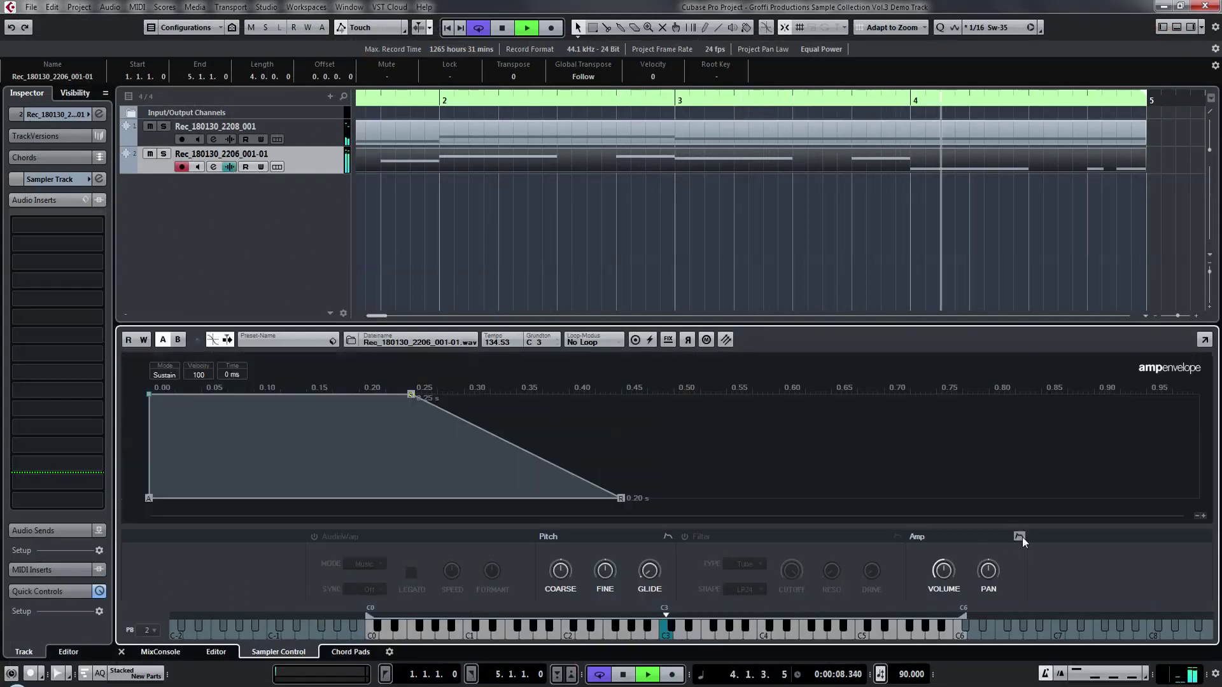
drag(623, 499, 408, 542)
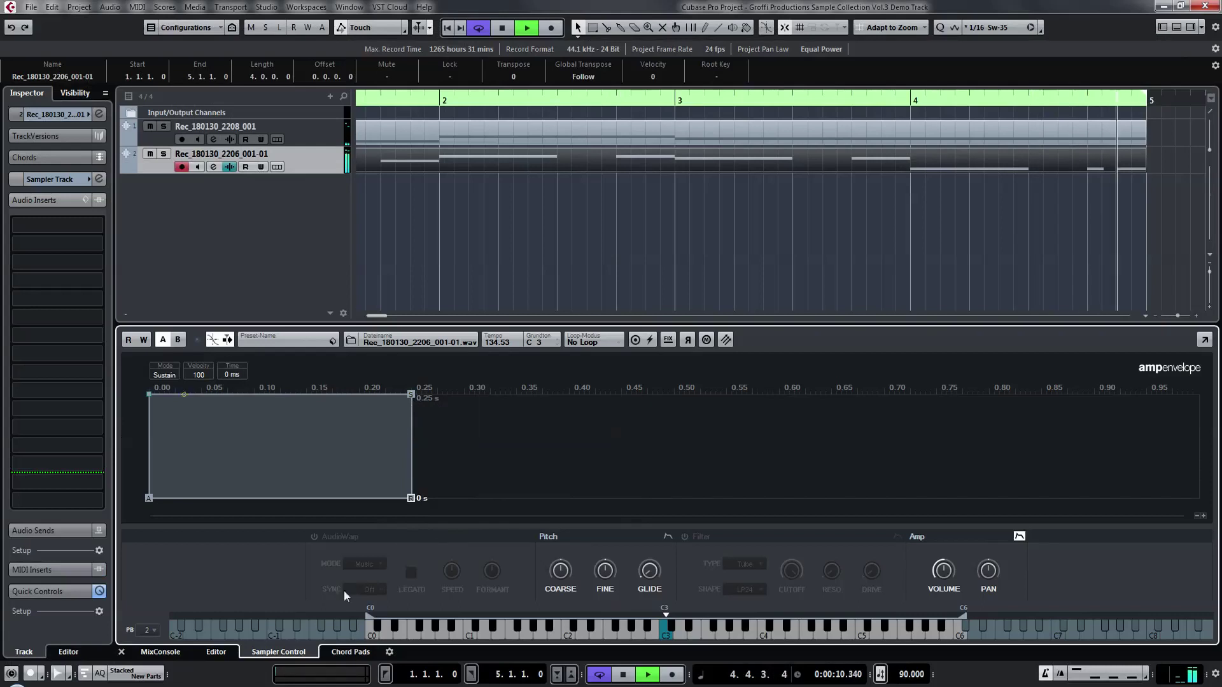
click(124, 652)
scroll(549, 307, left, 2)
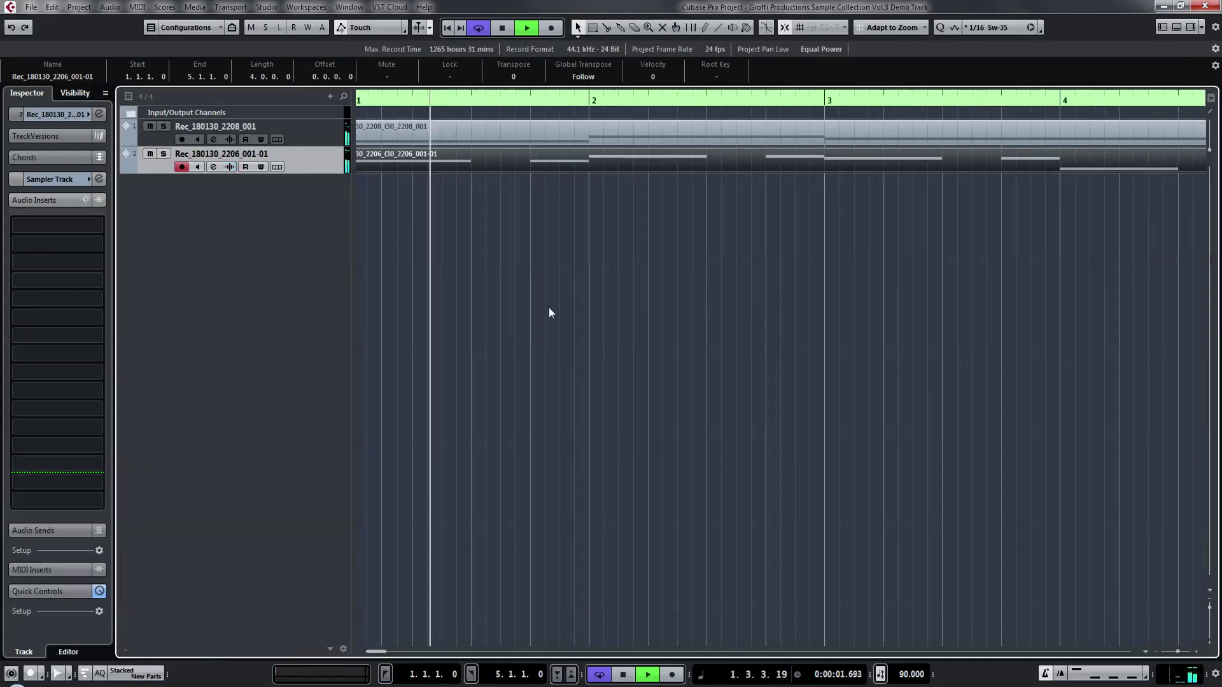
- Shorten the amp envelope release of the Rec_180130_2208_001 sampler track and close the lower zone
scroll(522, 321, down, 2)
click(326, 128)
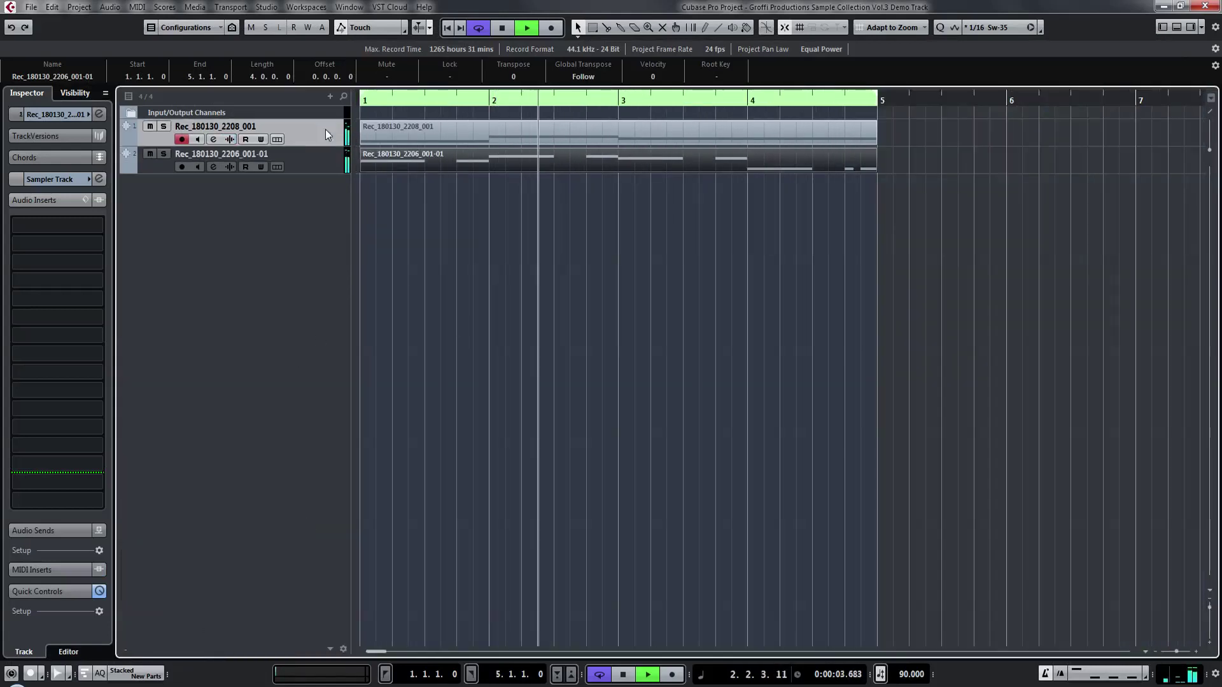
click(230, 139)
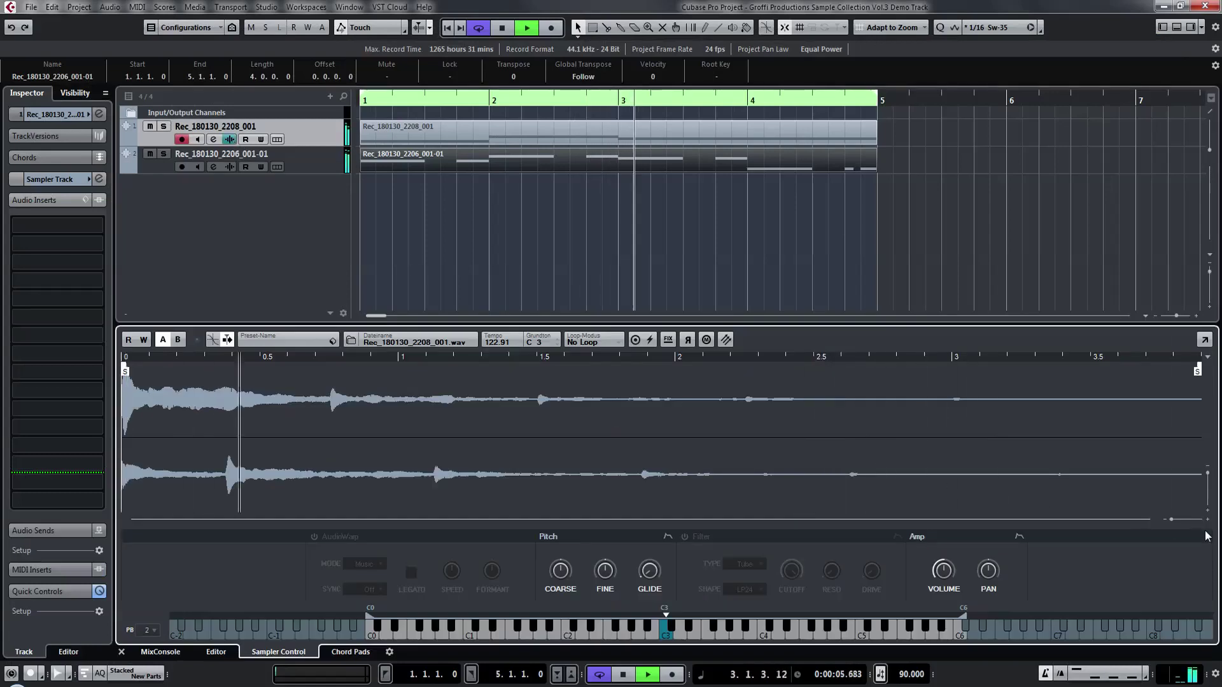
click(1019, 537)
drag(621, 503, 384, 580)
click(130, 652)
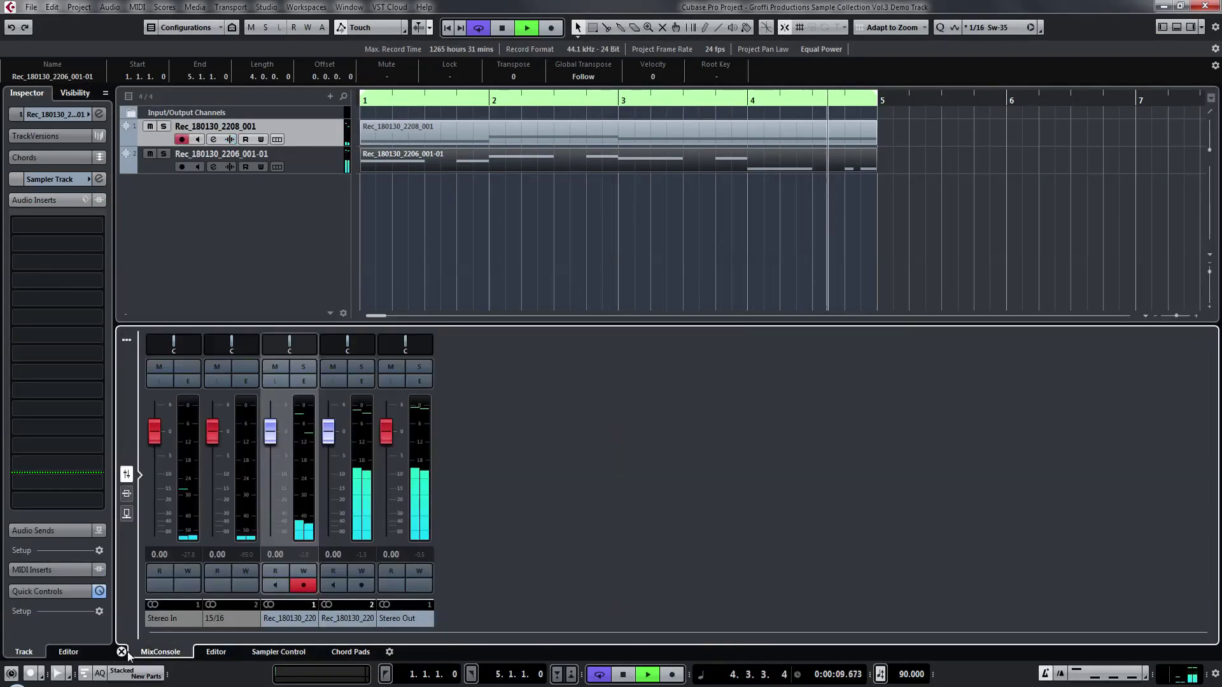
click(122, 653)
- Audition recordings in the MediaBay and create a sampler track from Rec_180130_2152_001
key(F5)
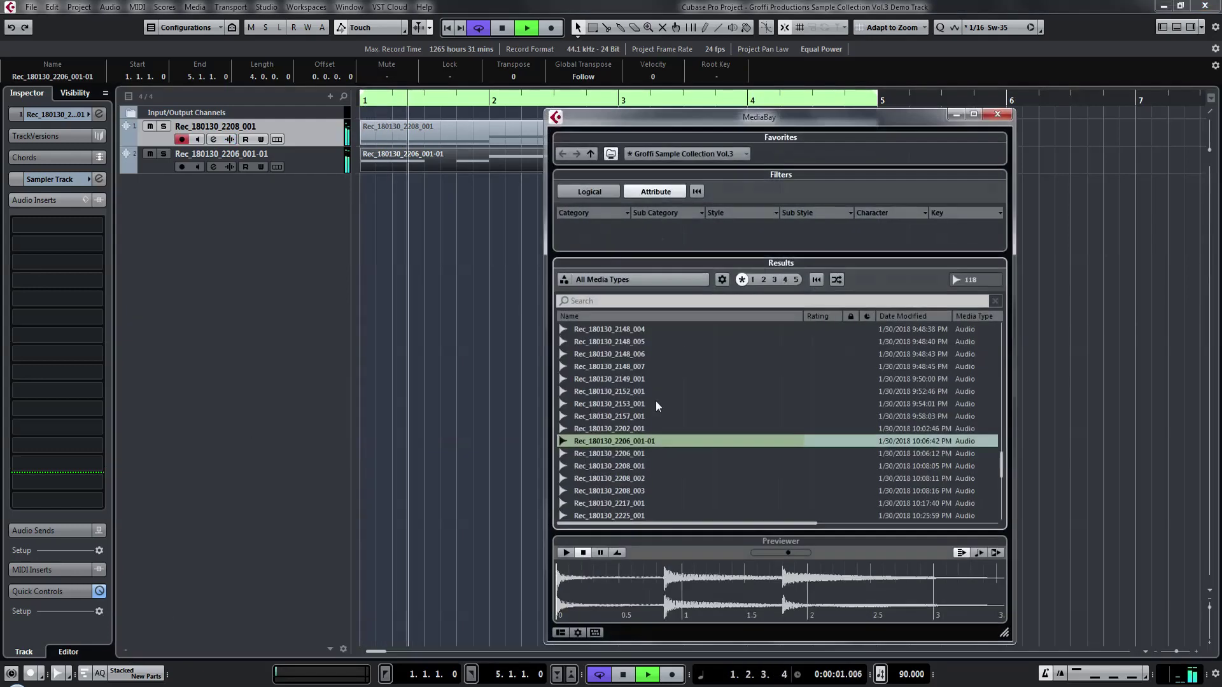
click(616, 466)
click(621, 367)
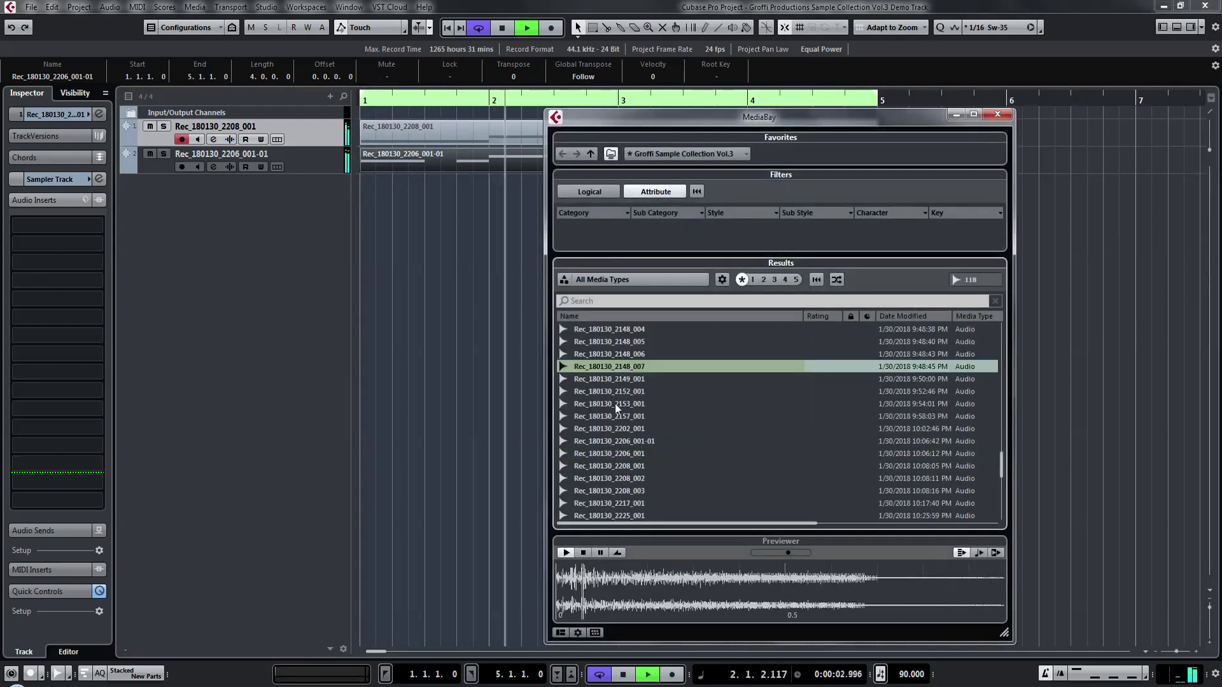
key(Down)
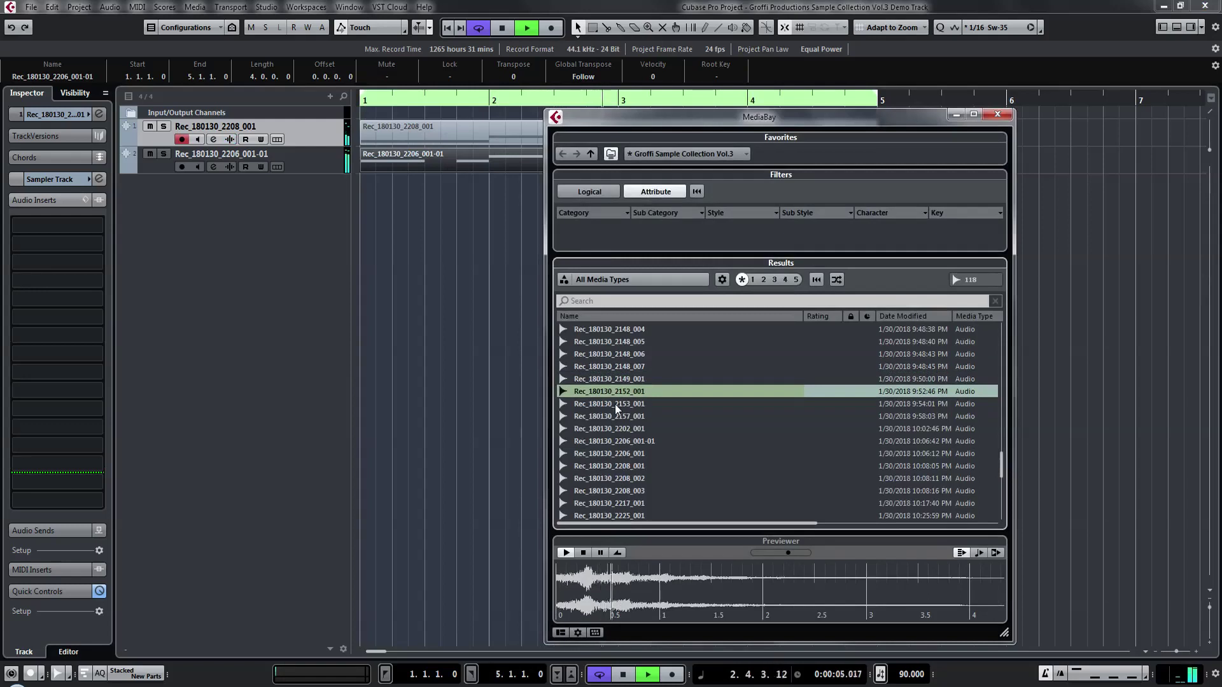
scroll(617, 407, up, 2)
key(Up)
key(Down)
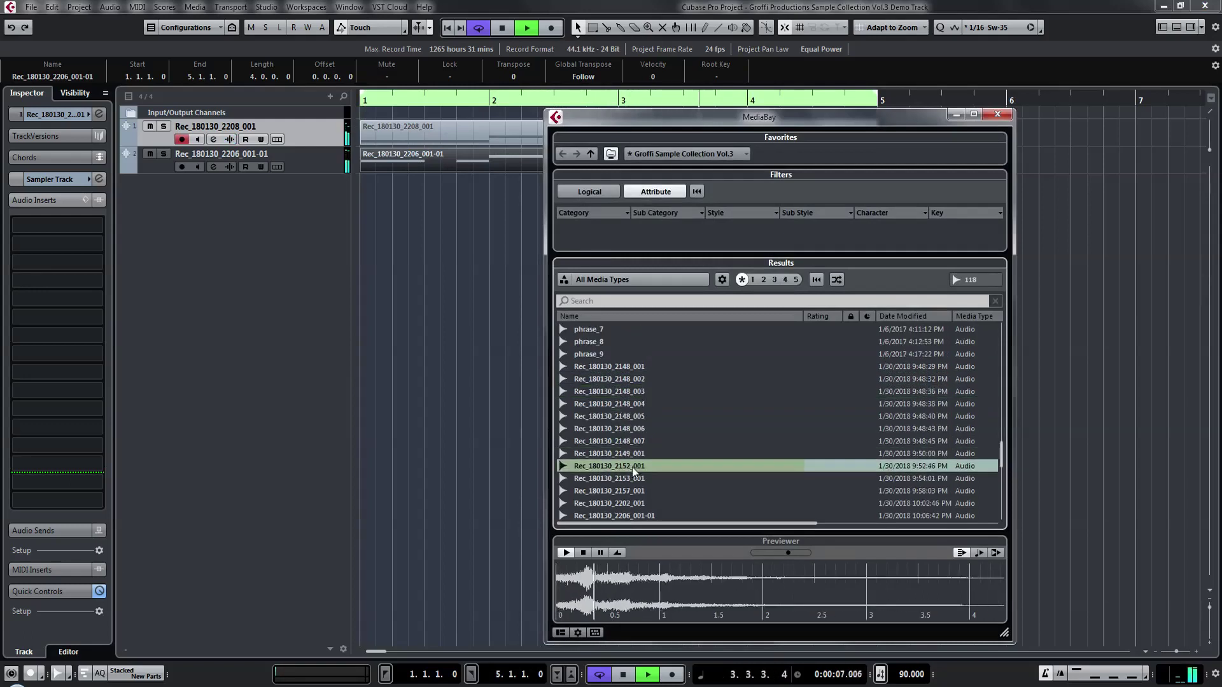
right_click(632, 467)
click(667, 495)
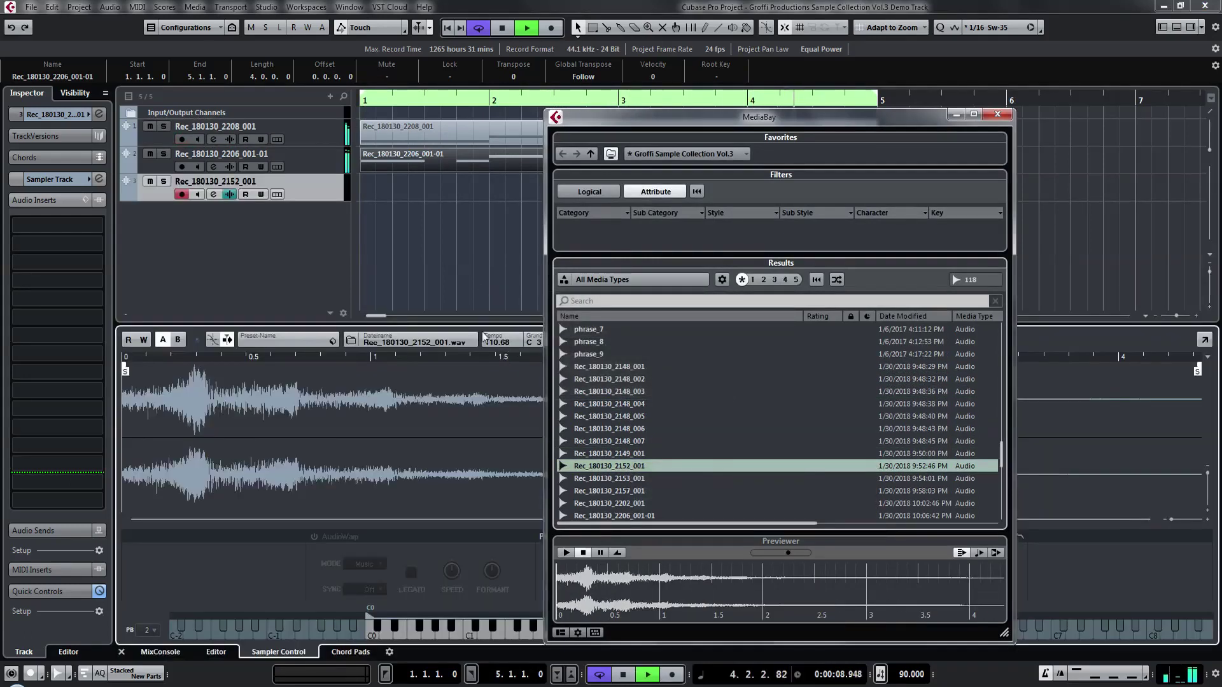
- Create a two-bar part at bar 1 on the Rec_180130_2152_001 track, fill it with one C3 note, and leave the Key Editor
click(332, 194)
drag(364, 190, 615, 185)
double_click(510, 185)
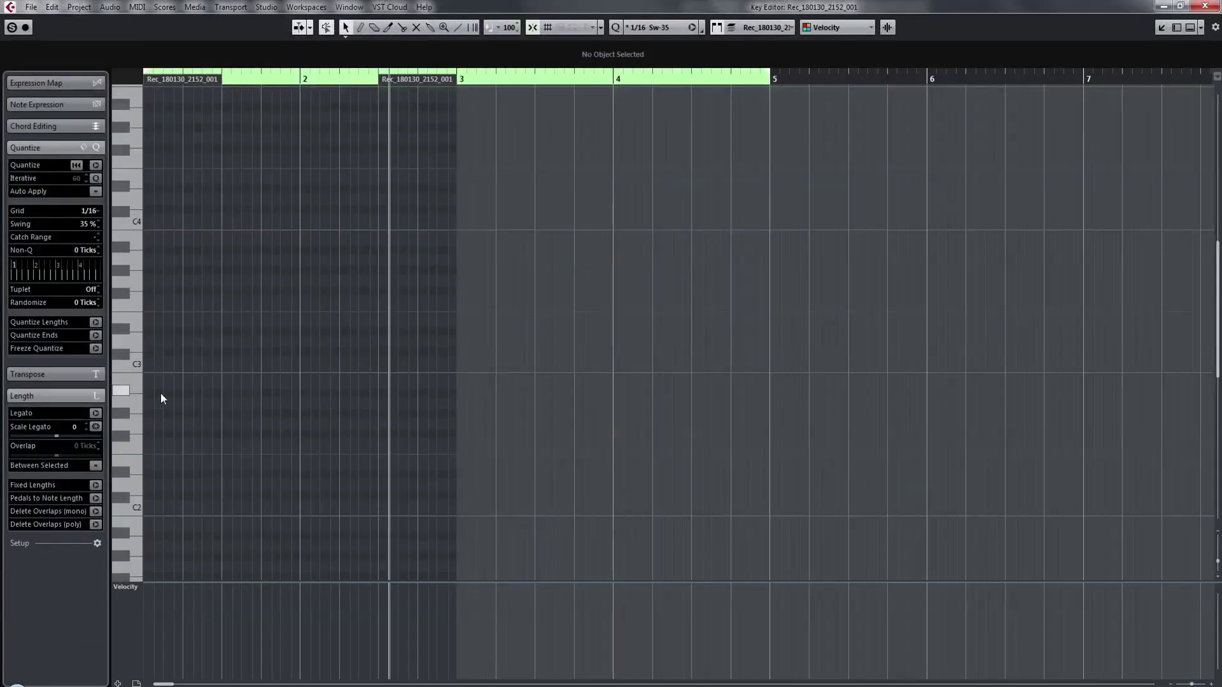
drag(147, 362, 430, 353)
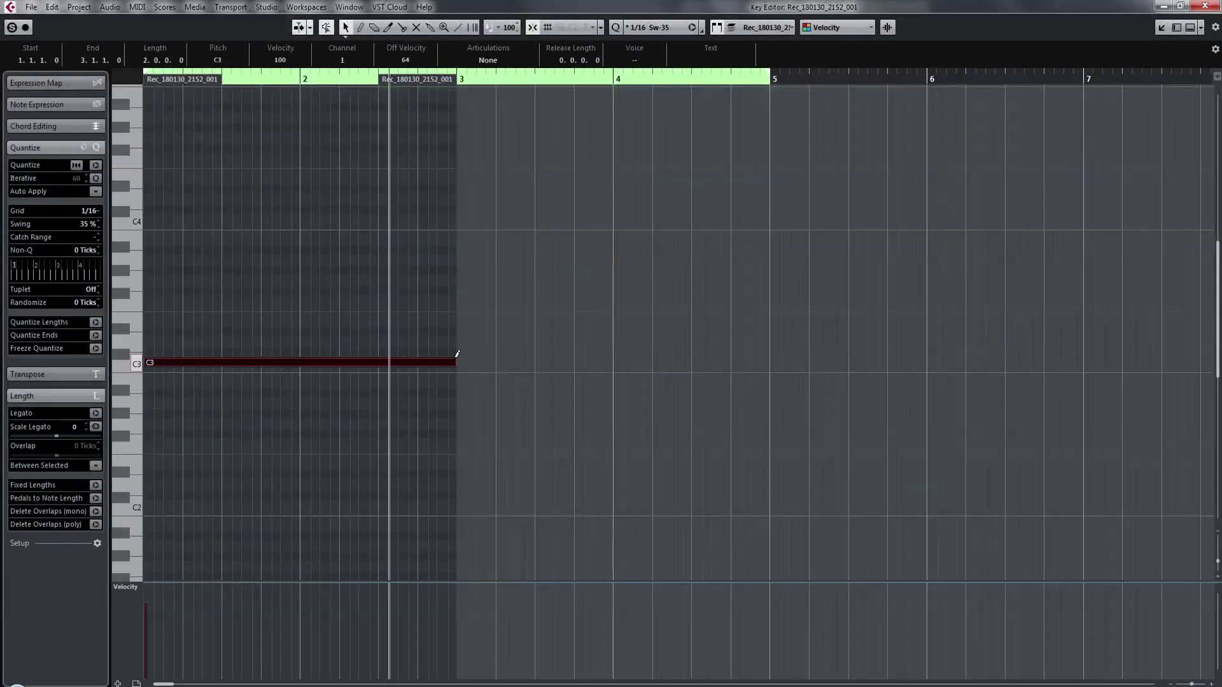
click(1205, 6)
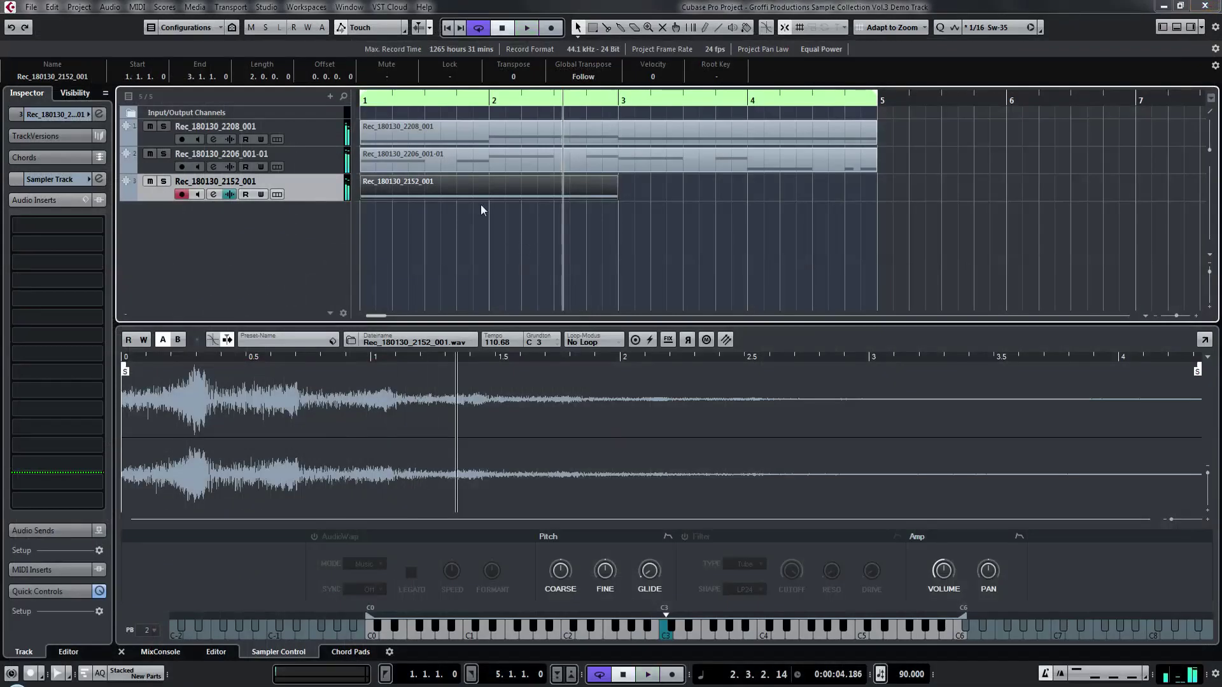
- Play the arrangement briefly from bar 1, reactivate cycle mode and stop playback
click(477, 98)
drag(474, 102, 281, 90)
key(space)
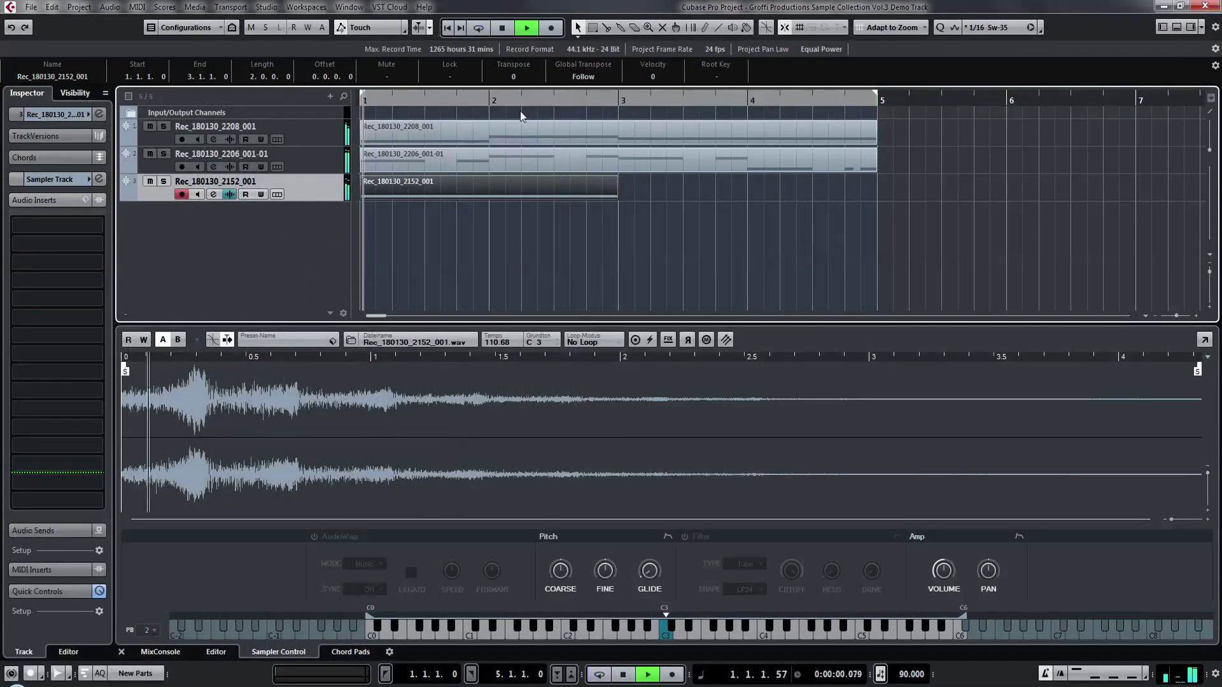
click(536, 98)
key(space)
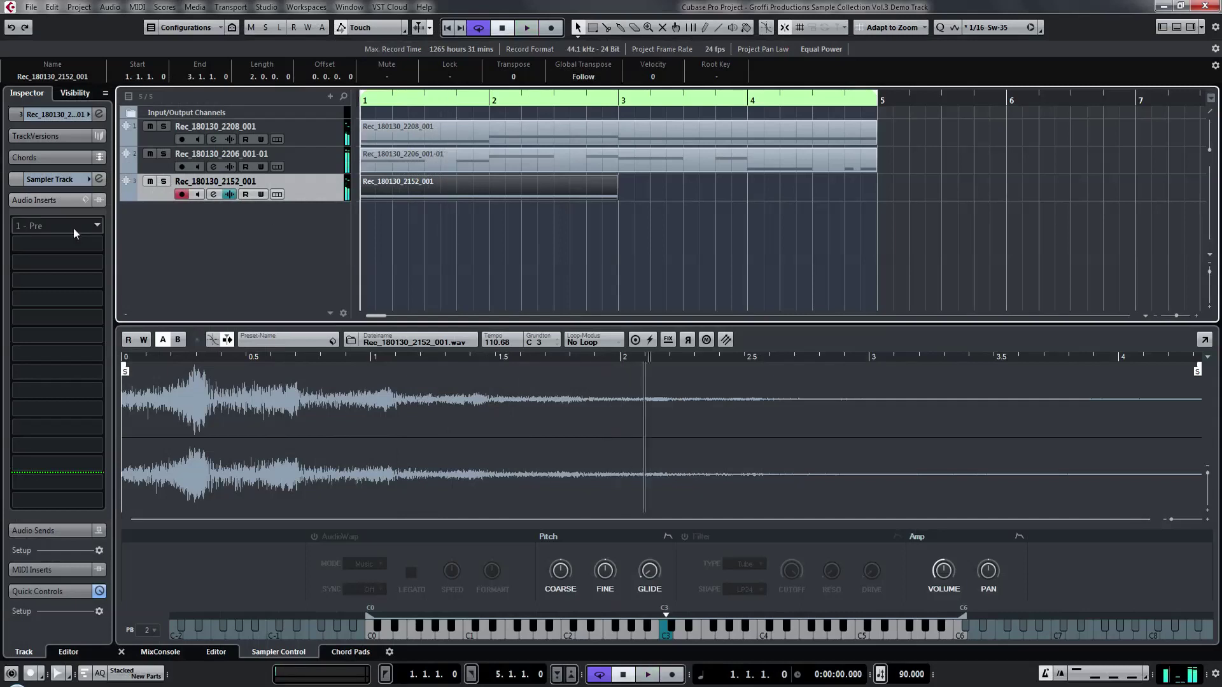
- Insert FabFilter Pro-Q 2 on the Rec_180130_2152_001 track and add a 72 dB/oct low cut and a high cut at about 10162 Hz
click(73, 224)
text(pro)
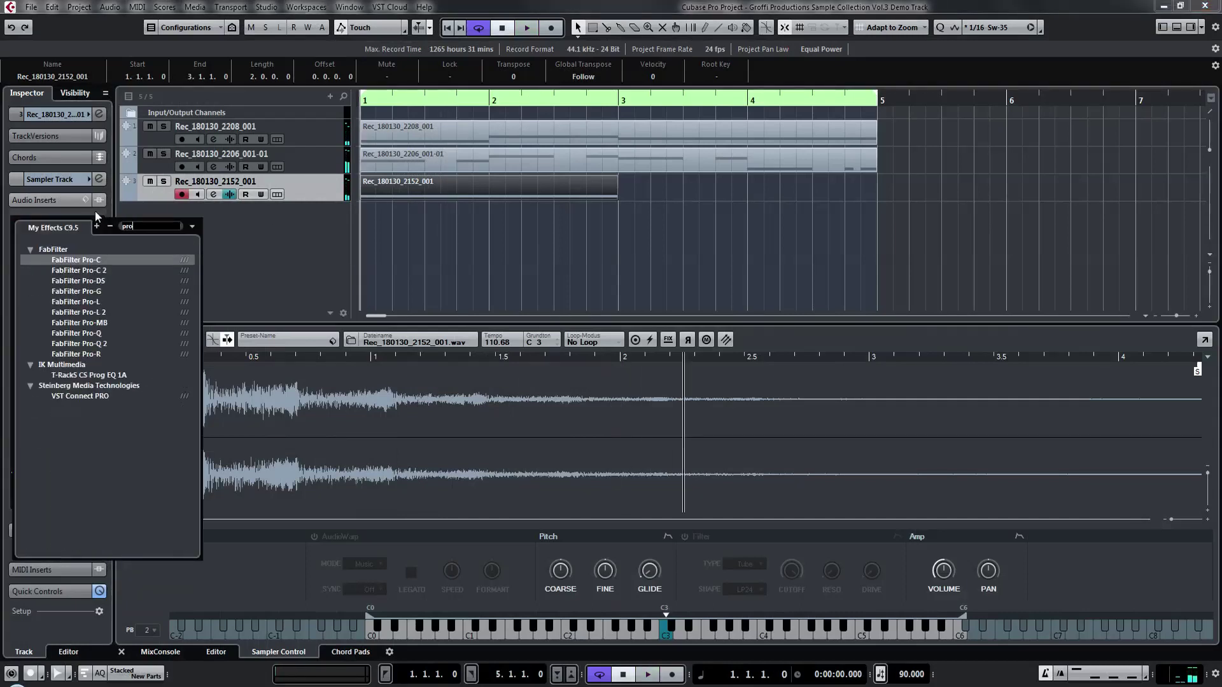
click(100, 344)
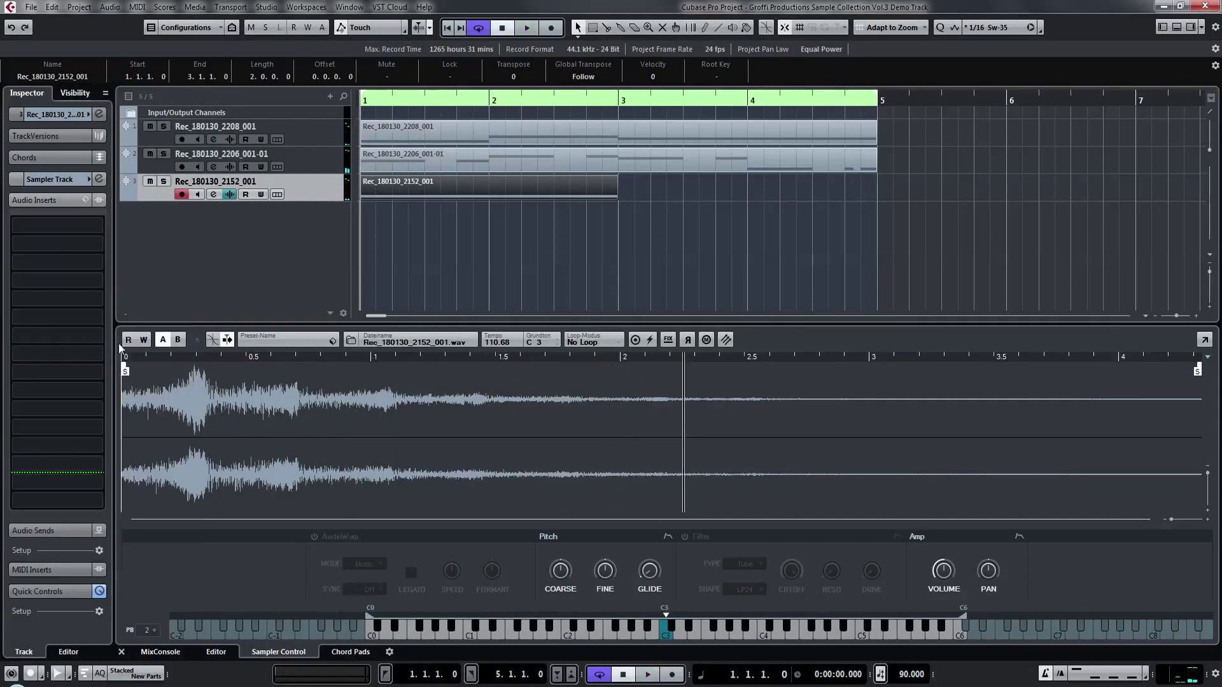
drag(741, 429, 856, 435)
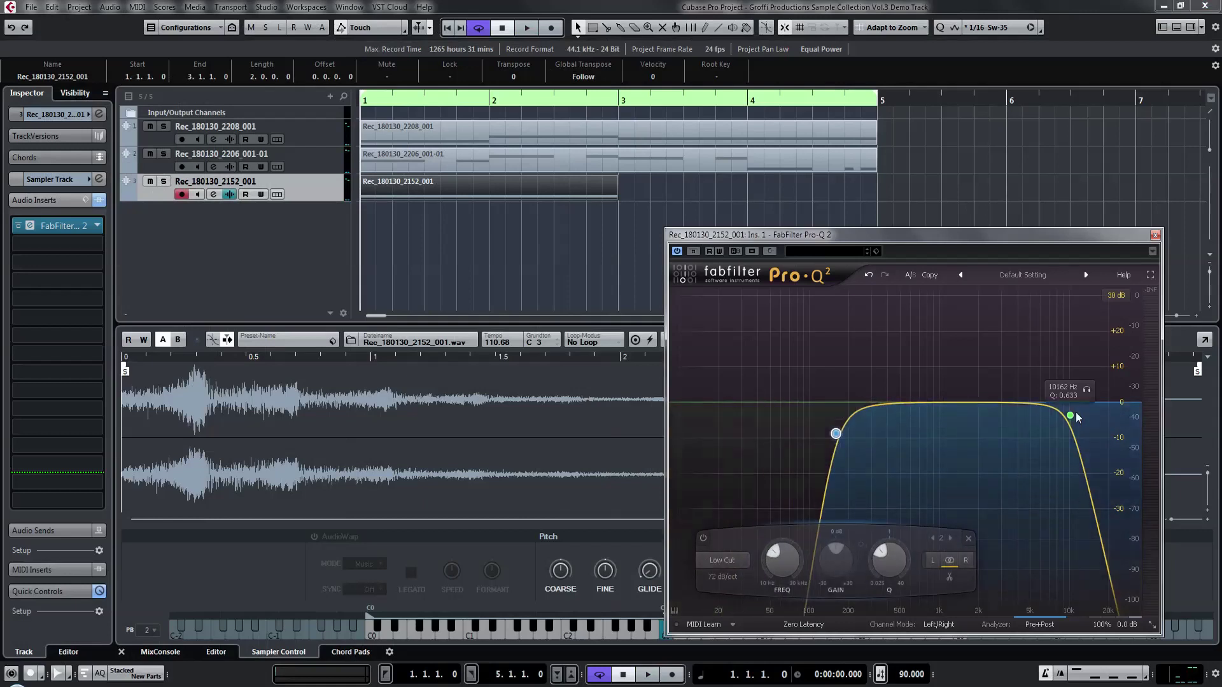
- Raise the low cut to about 349 Hz and try the high cut at about 3145 Hz before returning it to about 10 kHz
key(space)
drag(1072, 415, 998, 418)
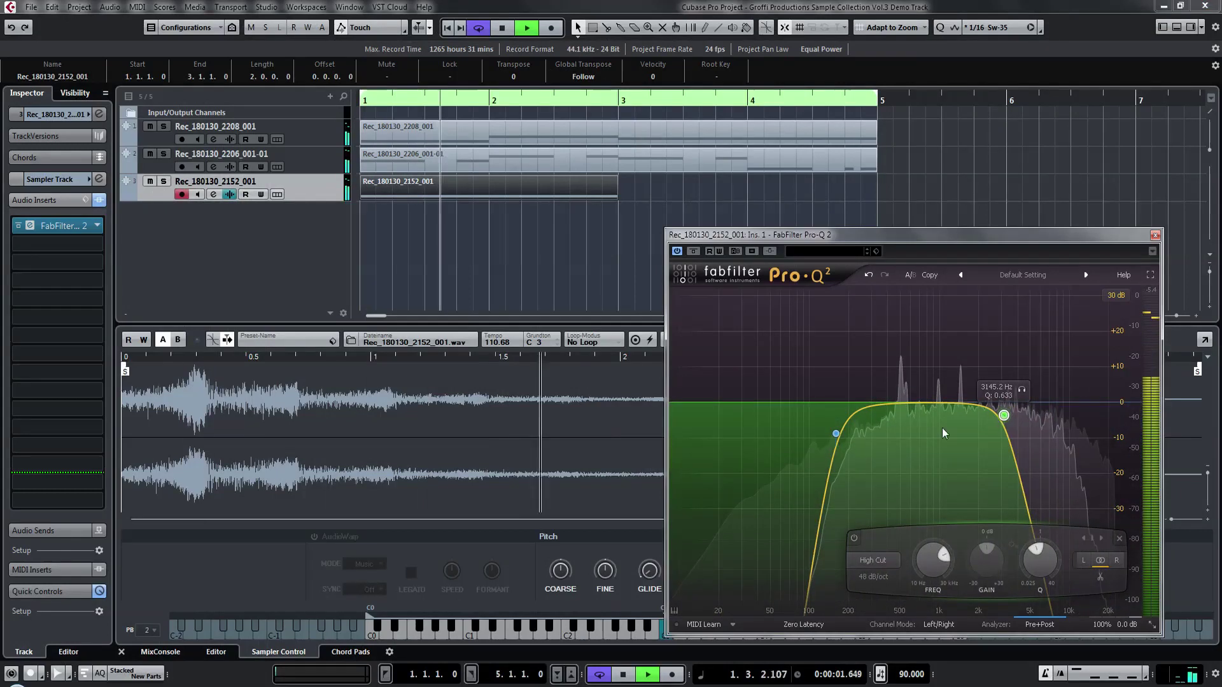
drag(837, 434, 880, 436)
key(space)
key(space)
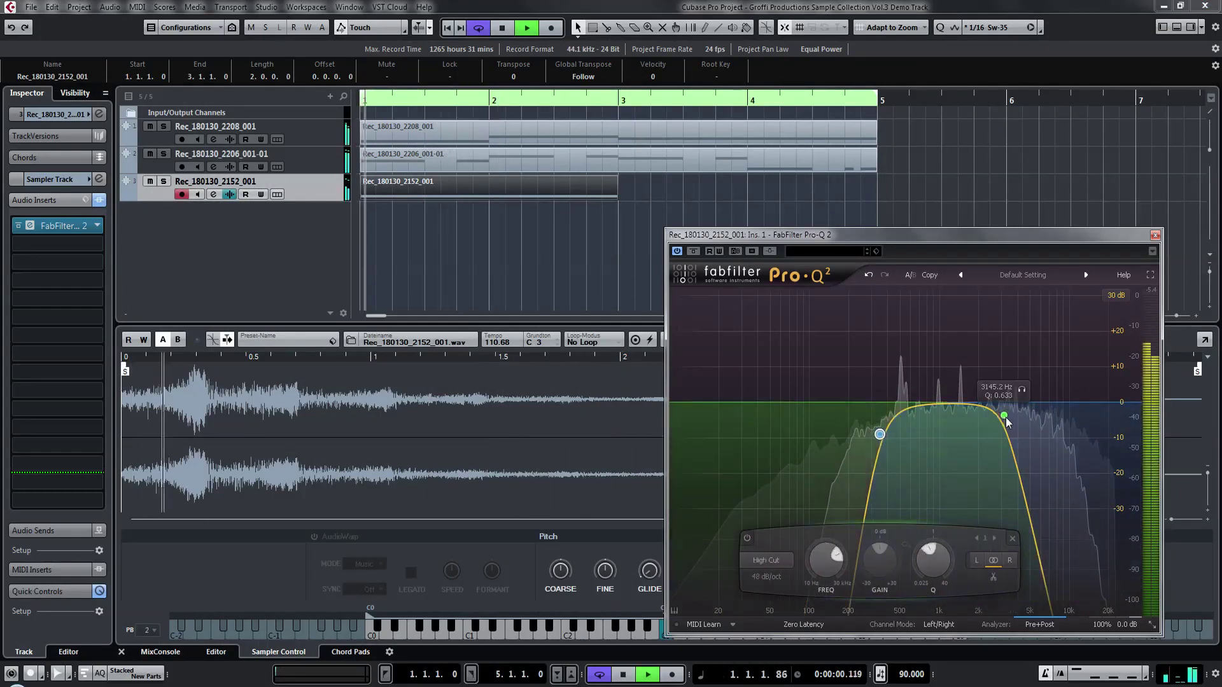
drag(1004, 416, 1071, 422)
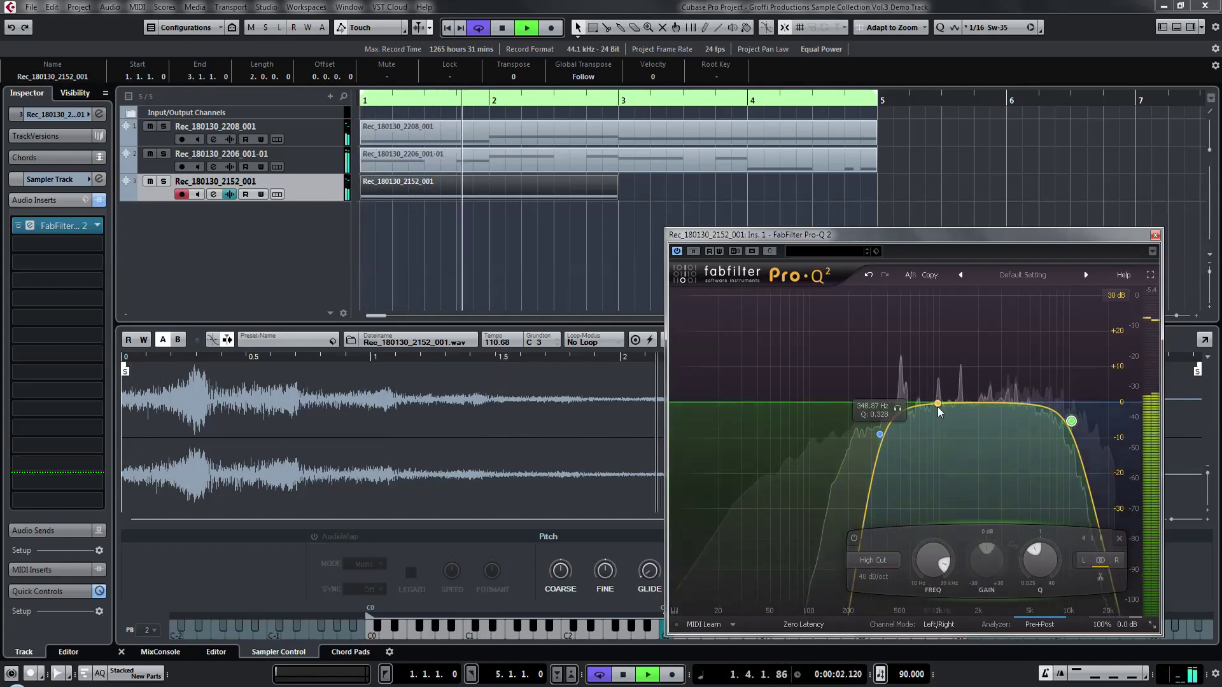
- Add a bell cut of about -12 dB at about 1412 Hz, listen to it and close the equalizer
drag(938, 406, 958, 444)
key(space)
key(space)
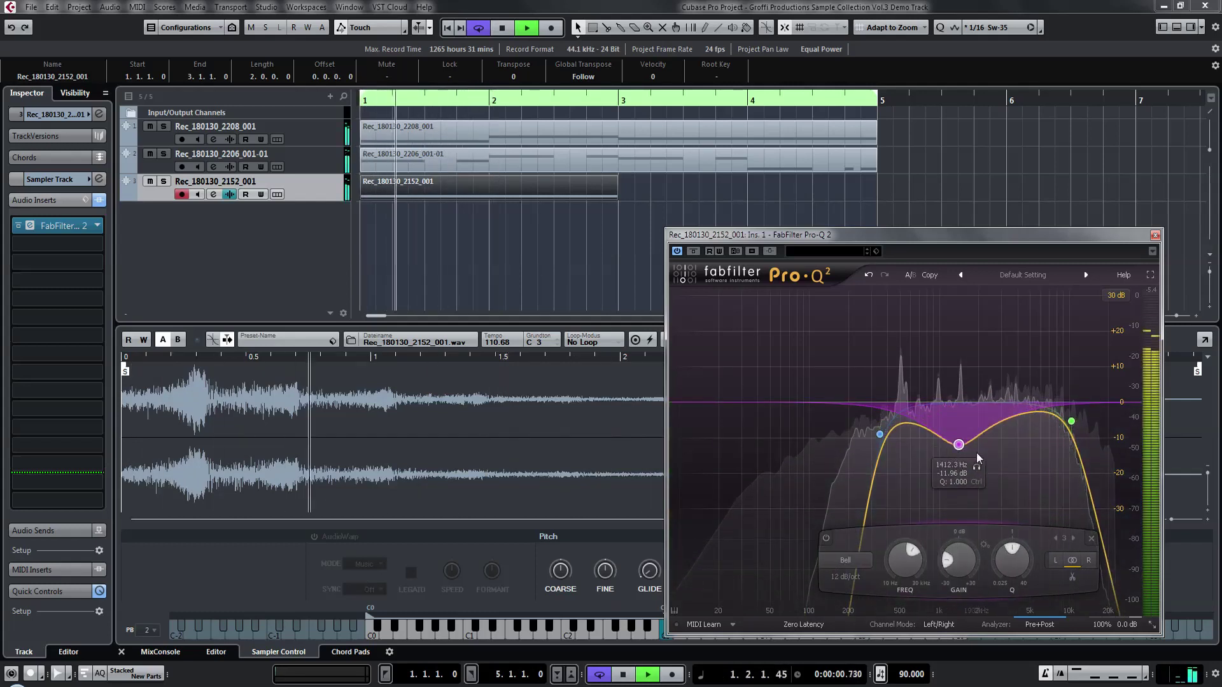
click(1155, 235)
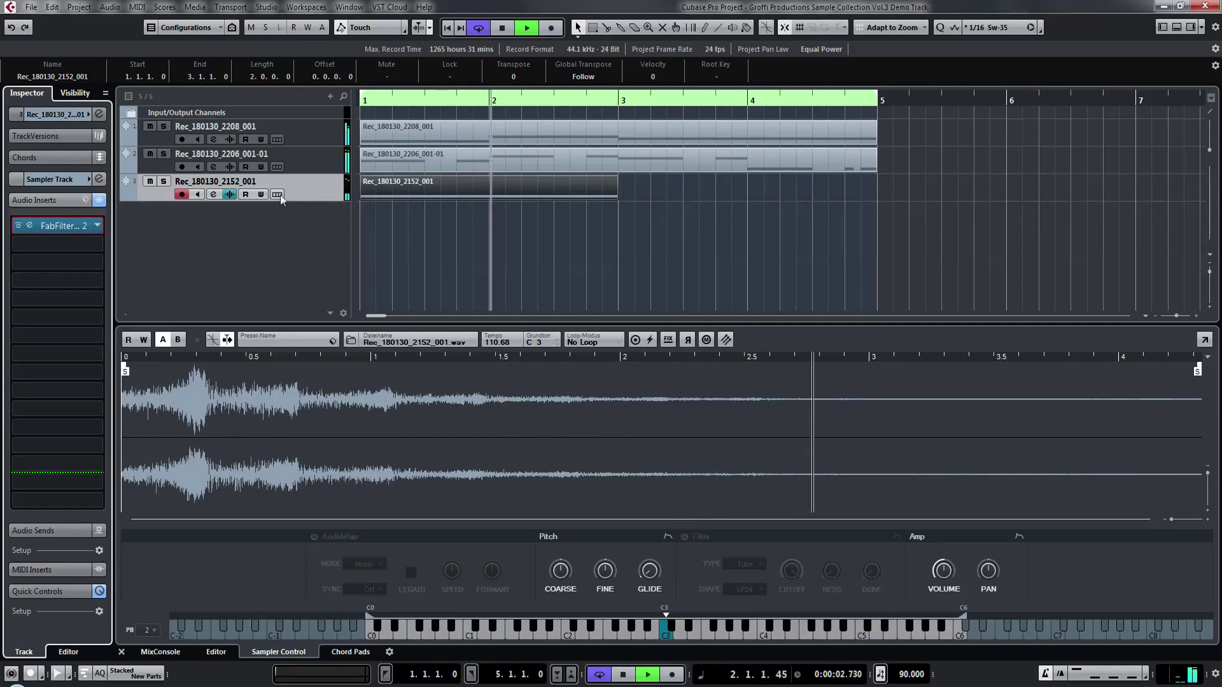
- Add Objeq Delay as the second insert on the Rec_180130_2152_001 track and duplicate its two-bar part to bar 3
click(89, 228)
text(ob)
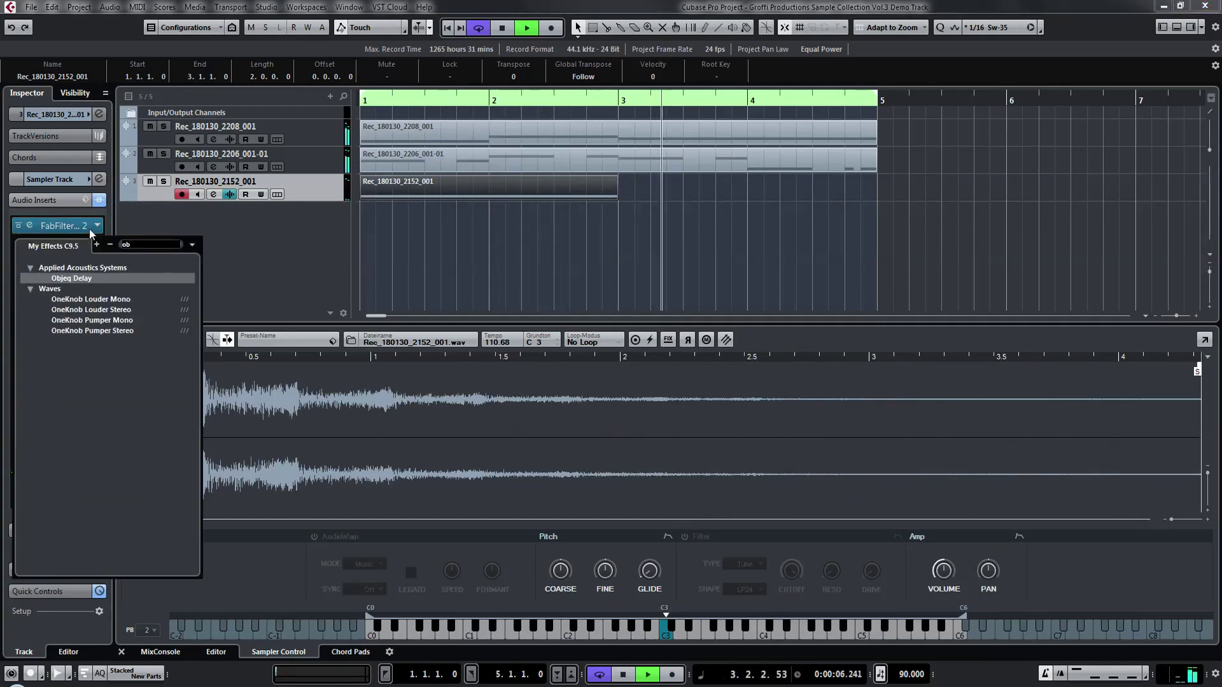
key(Return)
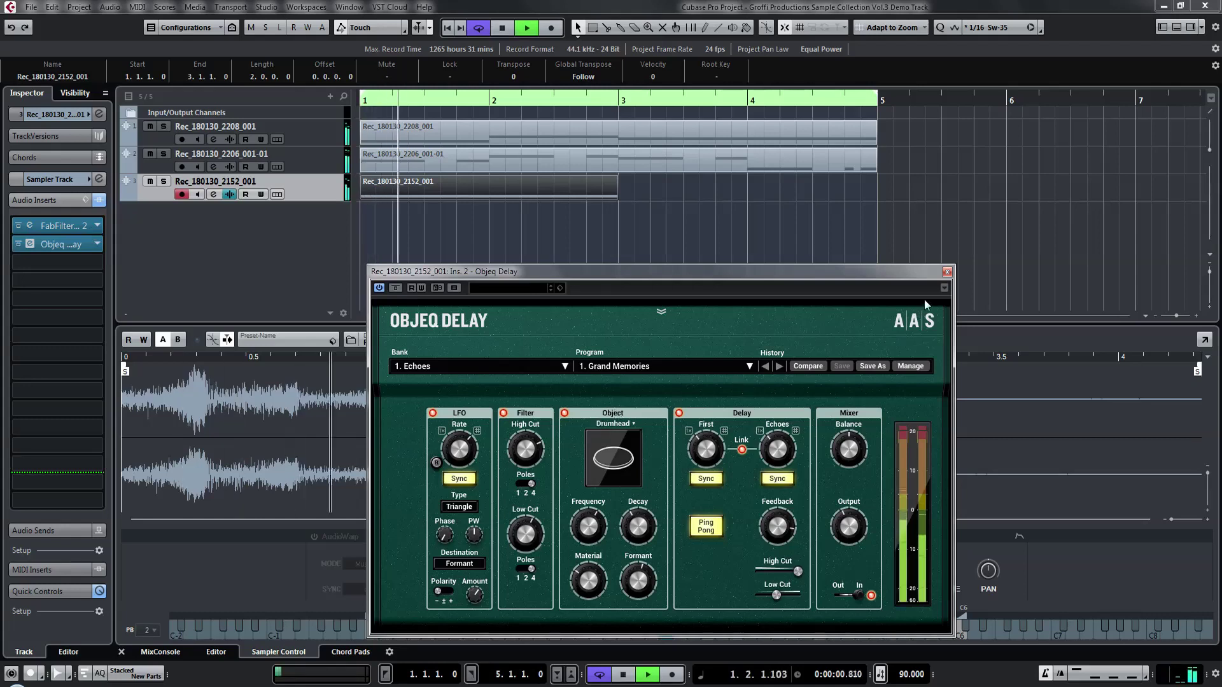
click(947, 273)
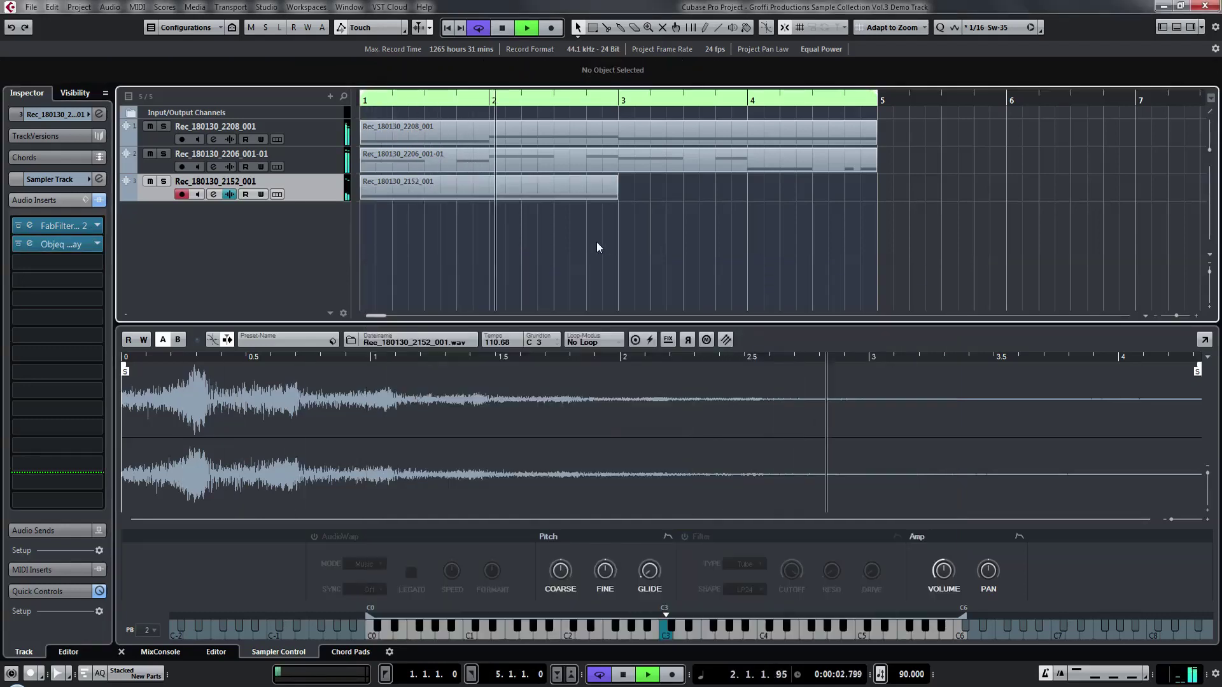
key(ctrl+d)
- Audition the recordings from Rec_180130_2148_005 onward in the MediaBay and create a sampler track from Rec_180130_2217_001
key(F5)
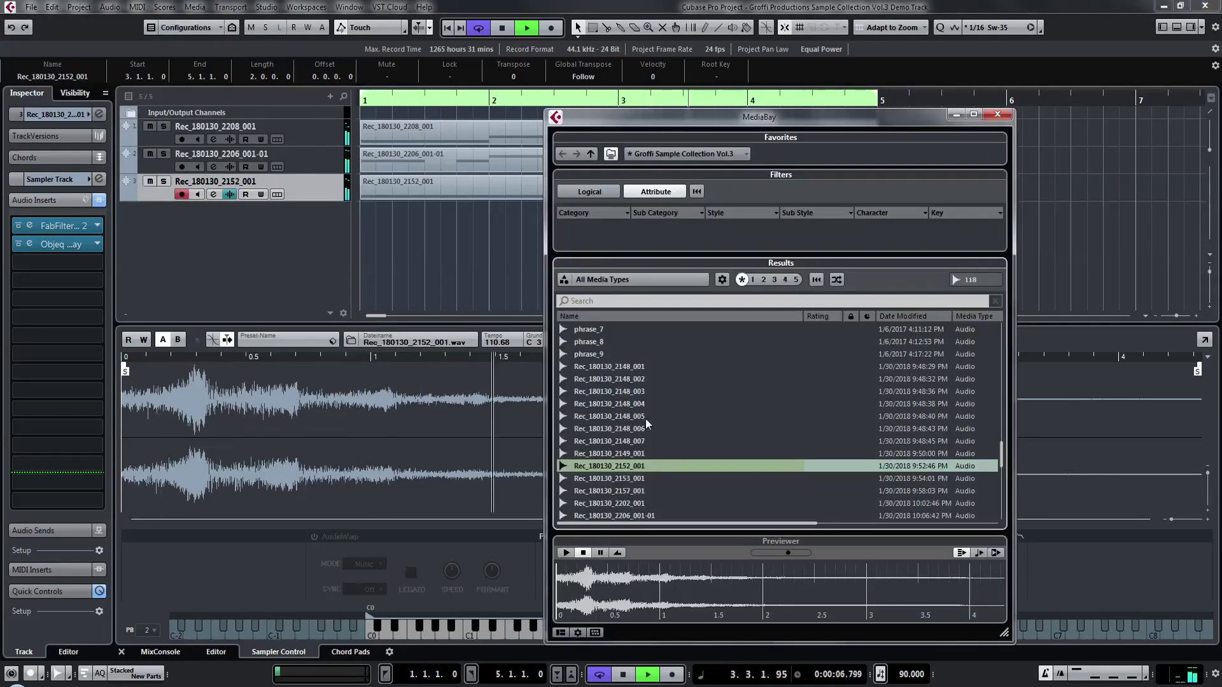
click(645, 417)
key(Down)
key(Down)
key(Down)
key(Down)
key(Down)
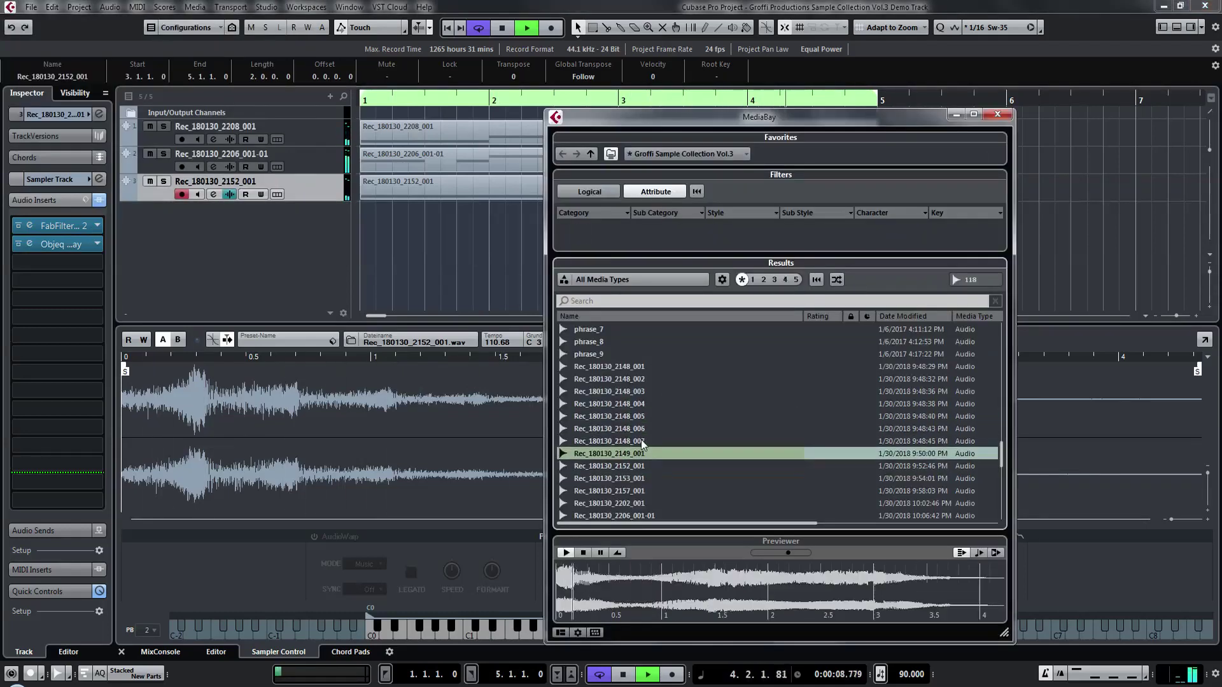
key(Down)
key(Down)
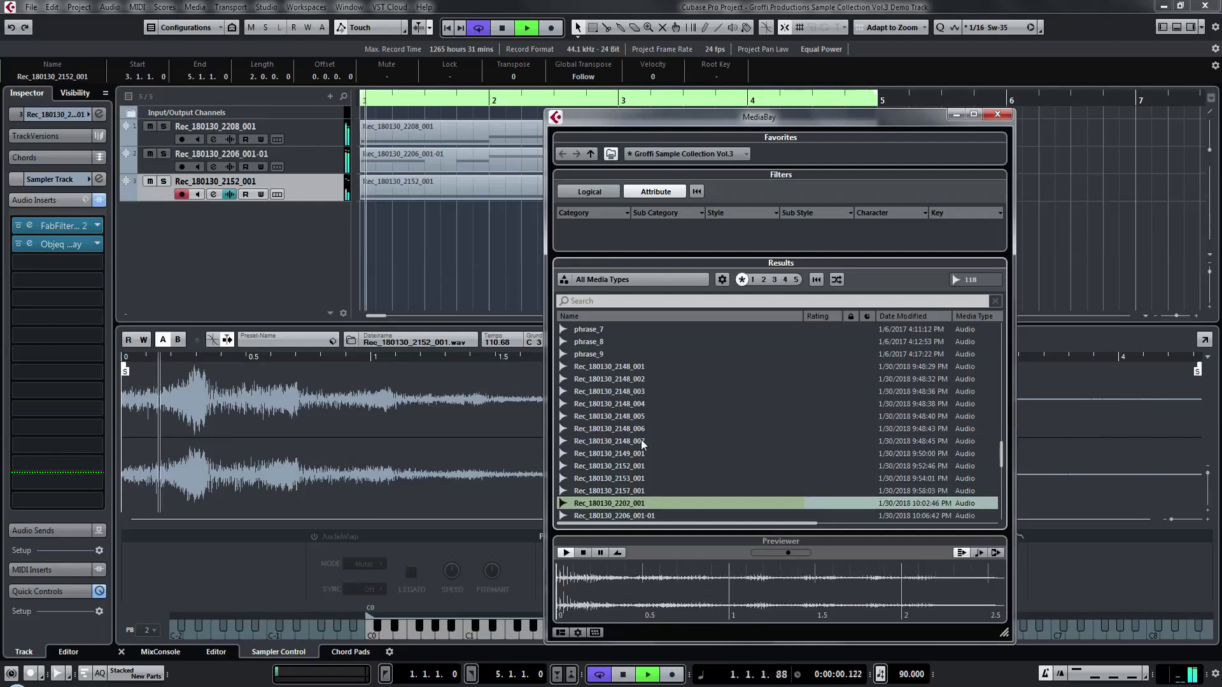
key(Down)
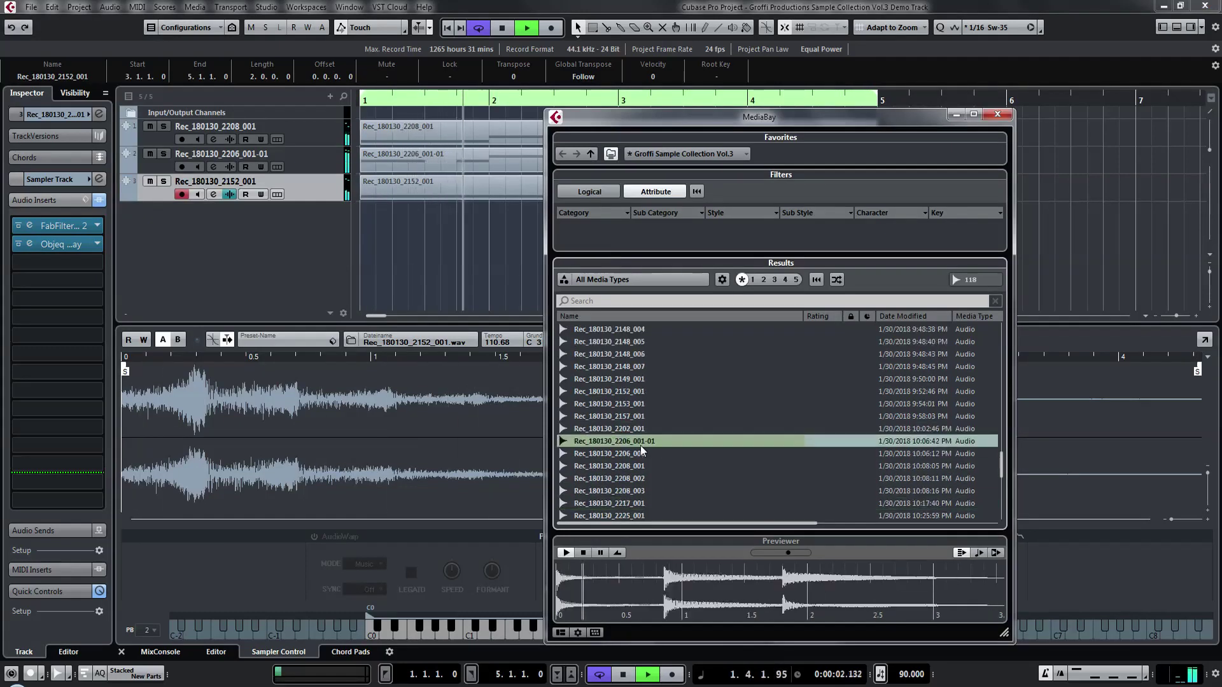
key(Down)
key(Down)
key(Down)
key(Down)
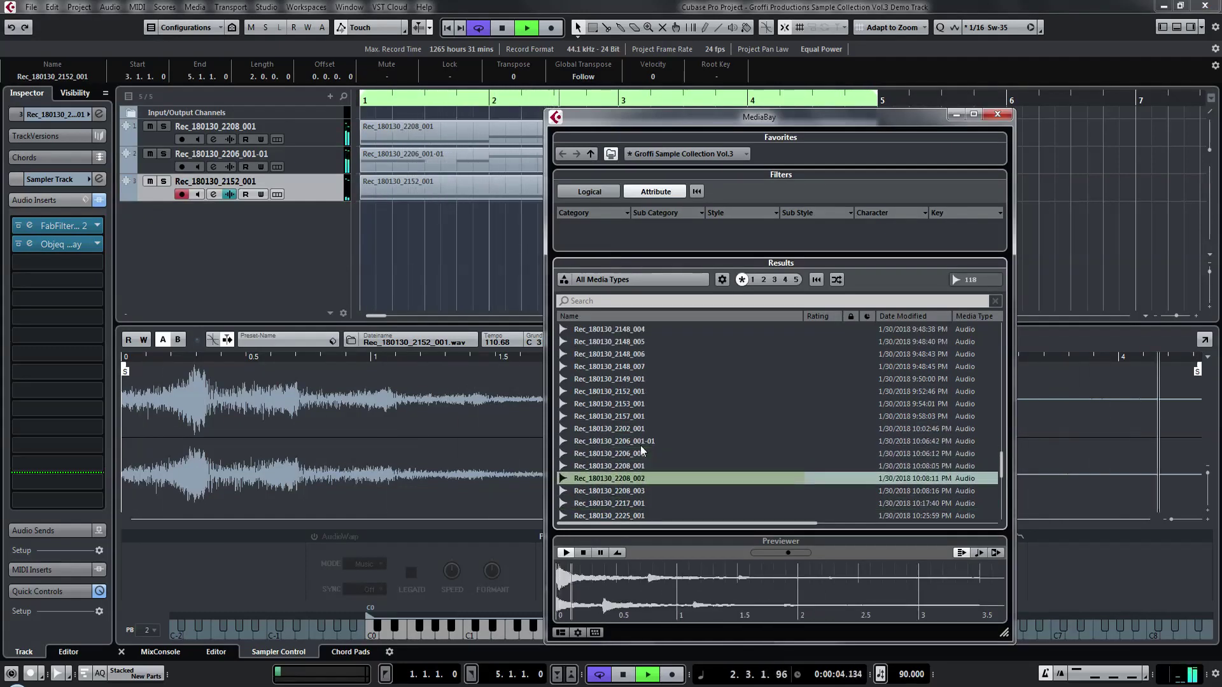
key(Down)
right_click(643, 391)
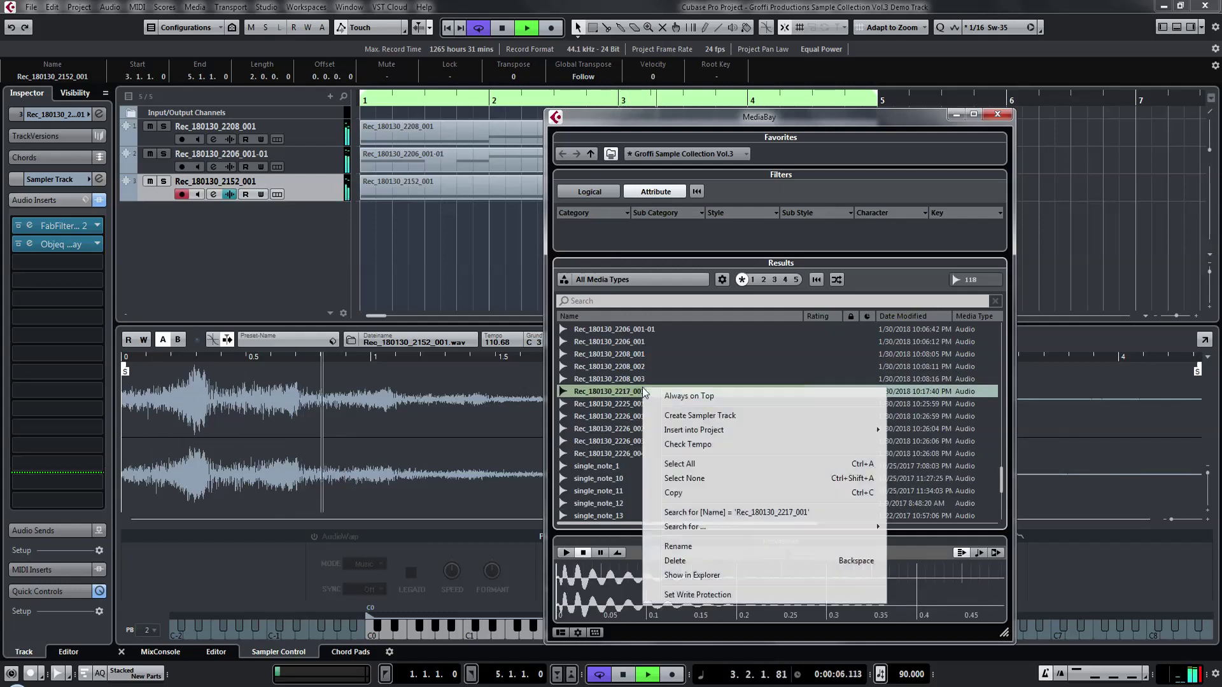
- Create a four-bar part on the Rec_180130_2217_001 track and enter short C3 notes on beat 1, just before beat 3 and on beat 3
click(415, 234)
double_click(392, 216)
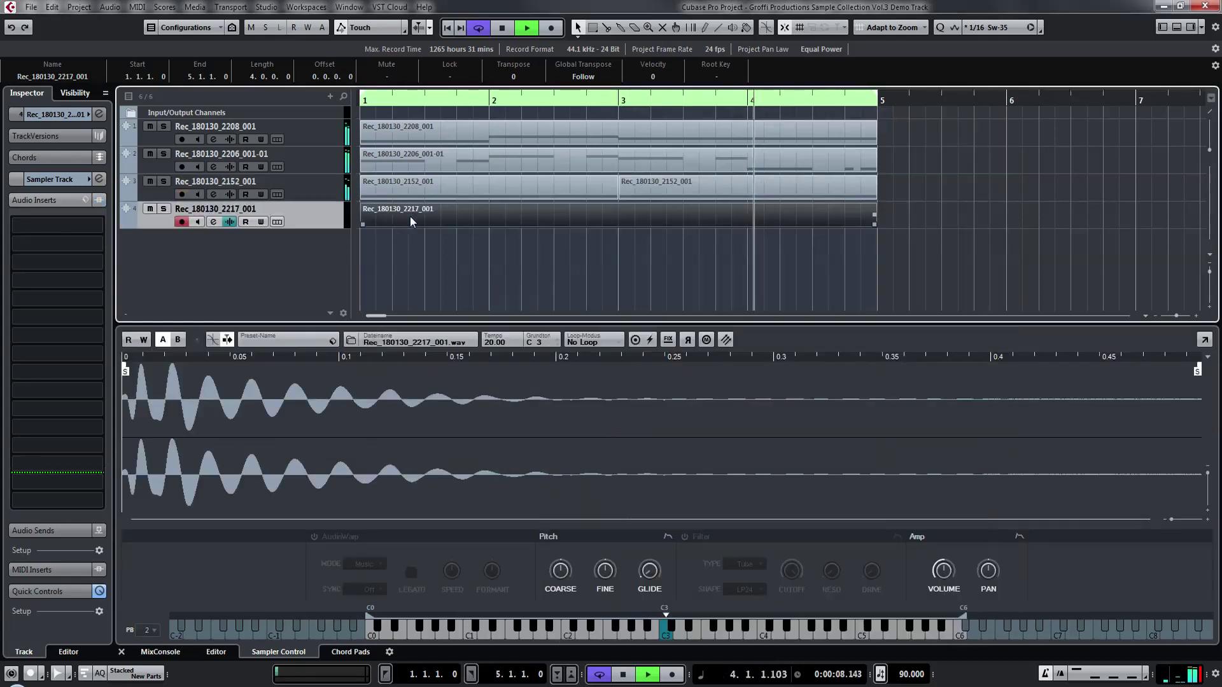
double_click(410, 217)
double_click(150, 363)
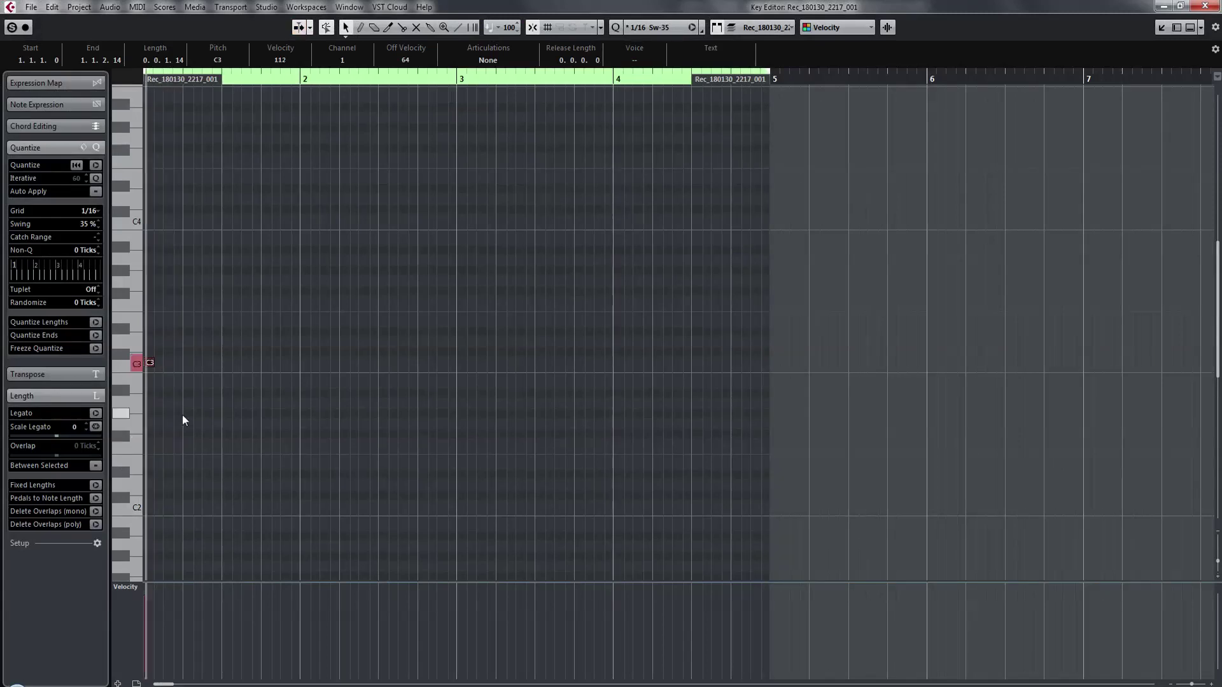
double_click(215, 362)
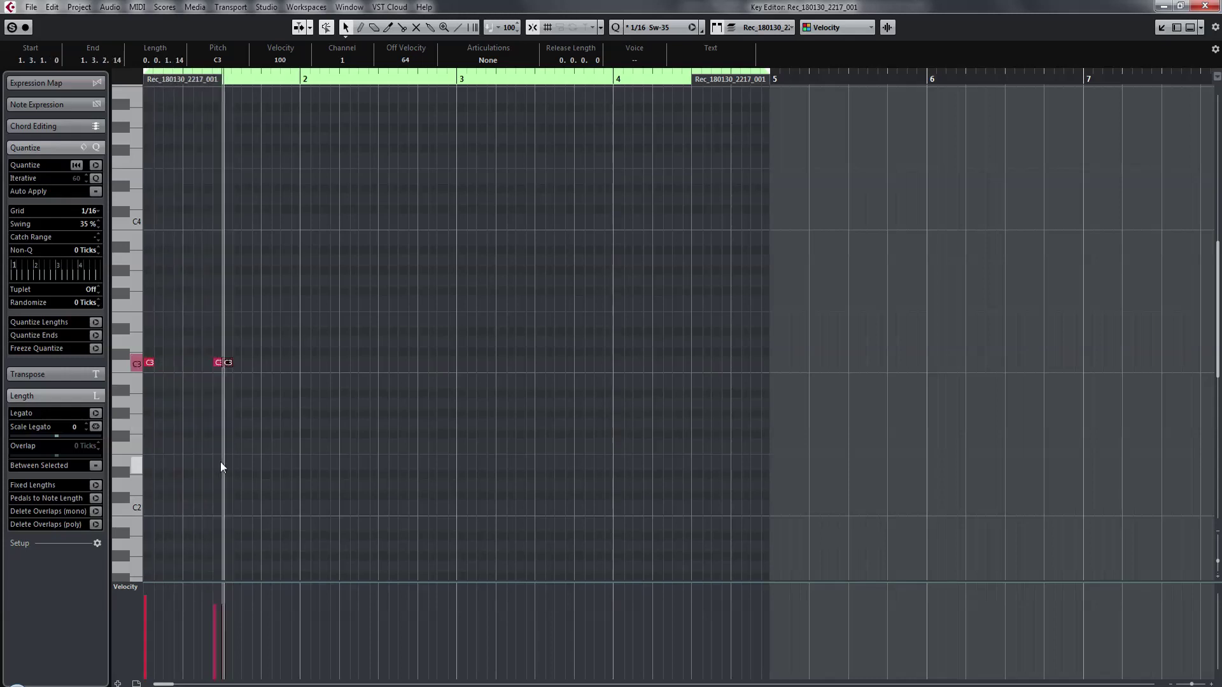
- Set the velocity of the beat 3 note to 114 and the beat 1 note to 116, and duplicate the three C3 notes
drag(223, 602, 223, 586)
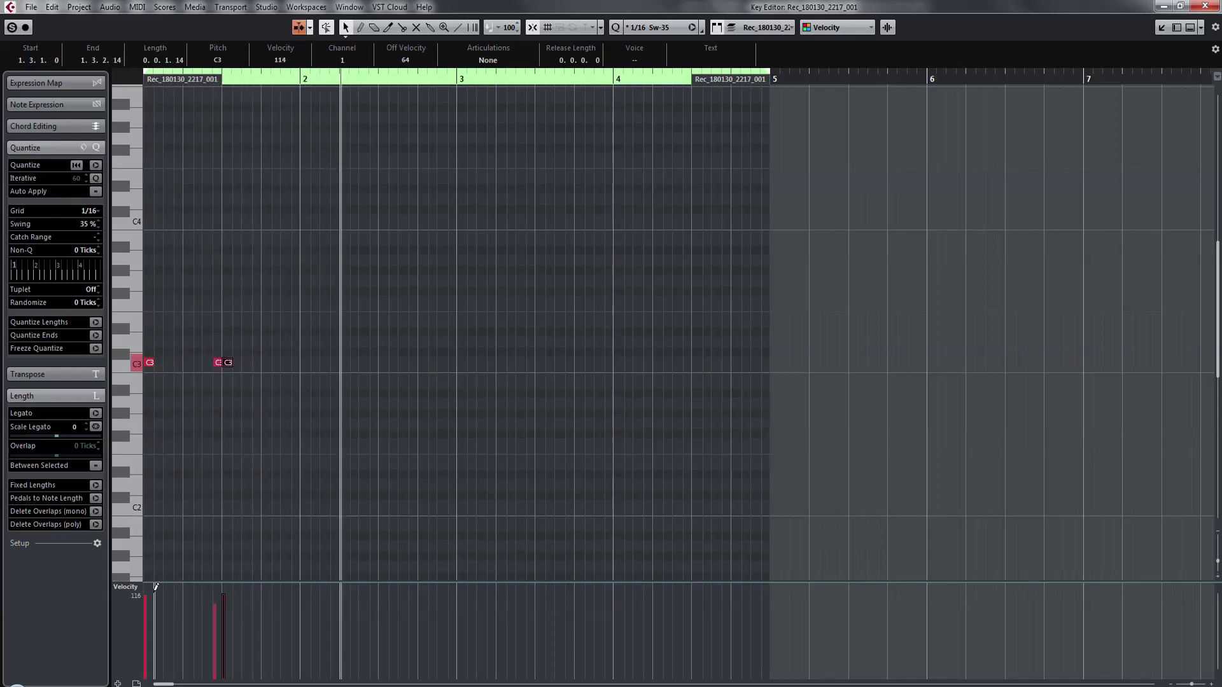
drag(336, 426, 145, 329)
key(ctrl+d)
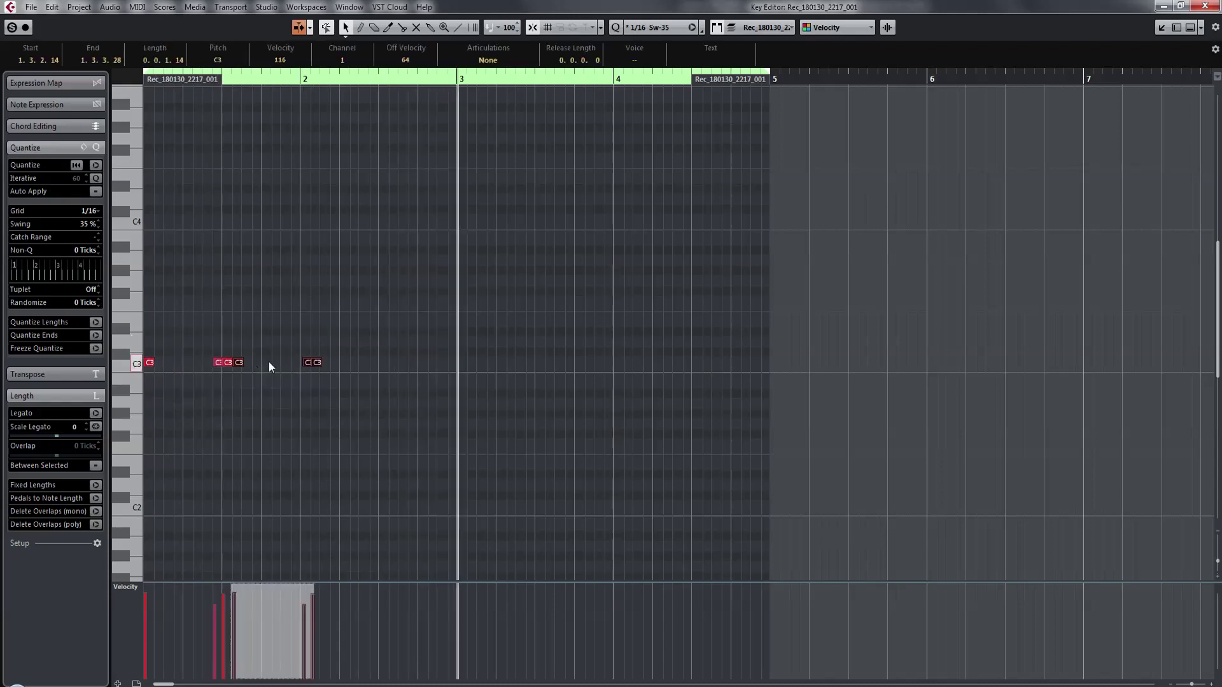
- Move the duplicated three-note group to bar 2, then repeat the two-bar C3 pattern across bars 3 and 4
drag(239, 366, 308, 368)
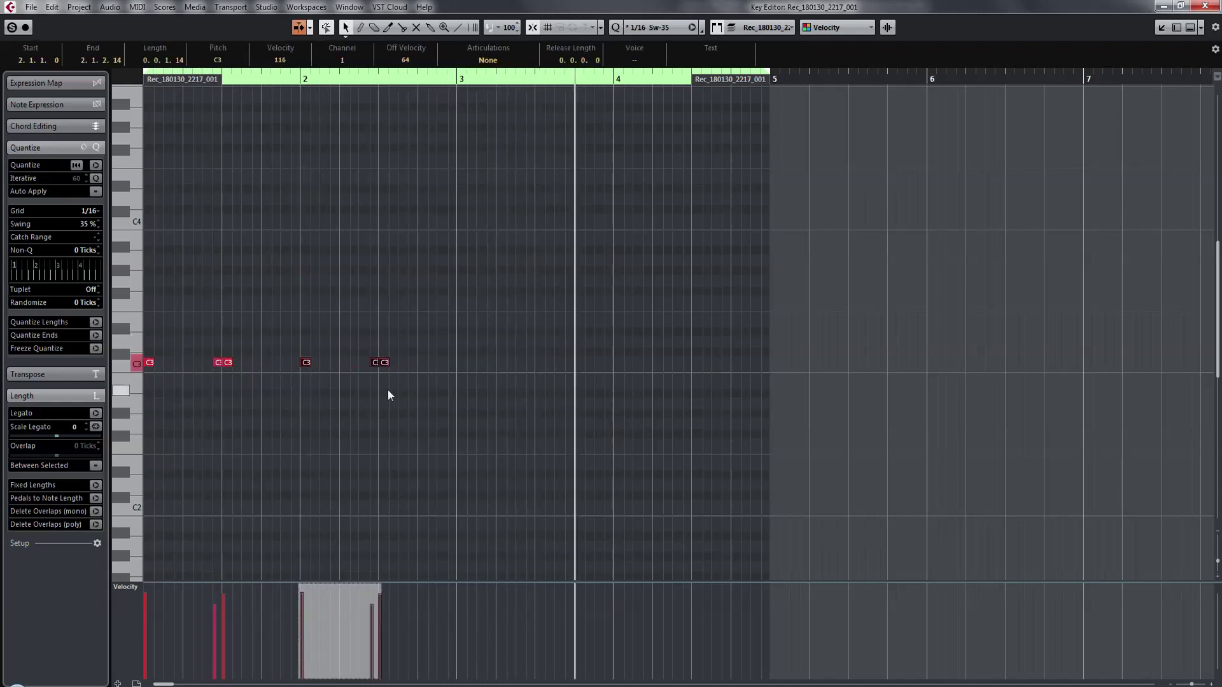
drag(458, 417, 97, 287)
key(ctrl+d)
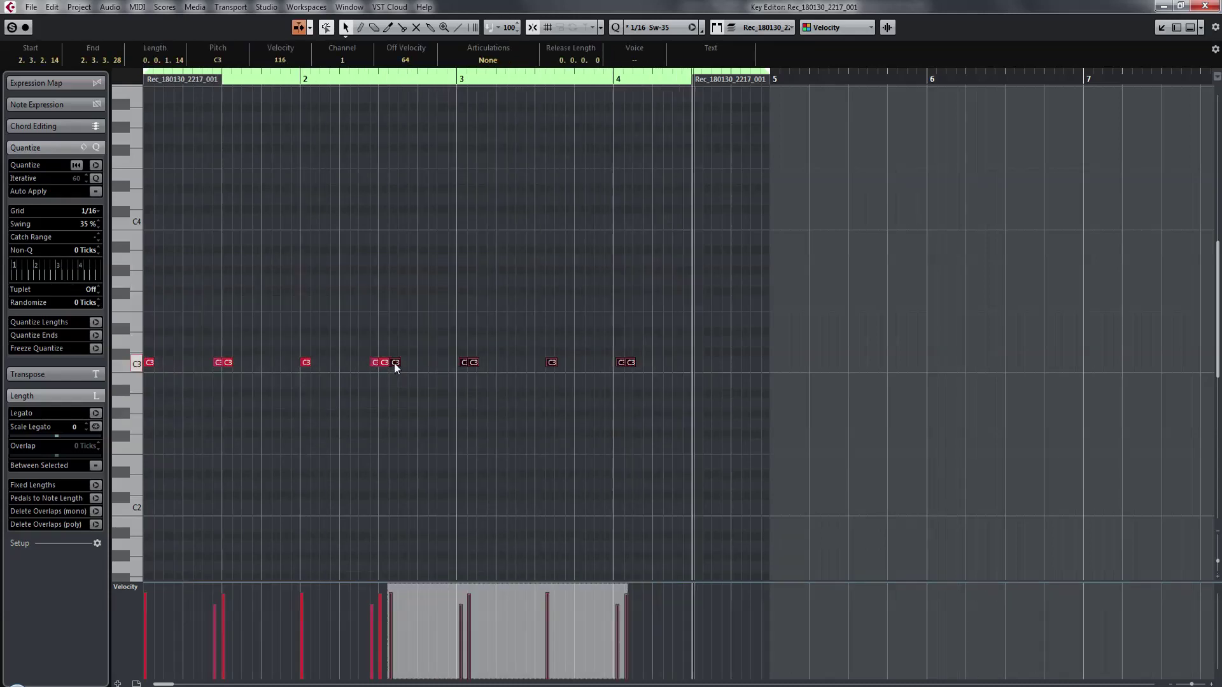
drag(395, 363, 462, 362)
click(441, 418)
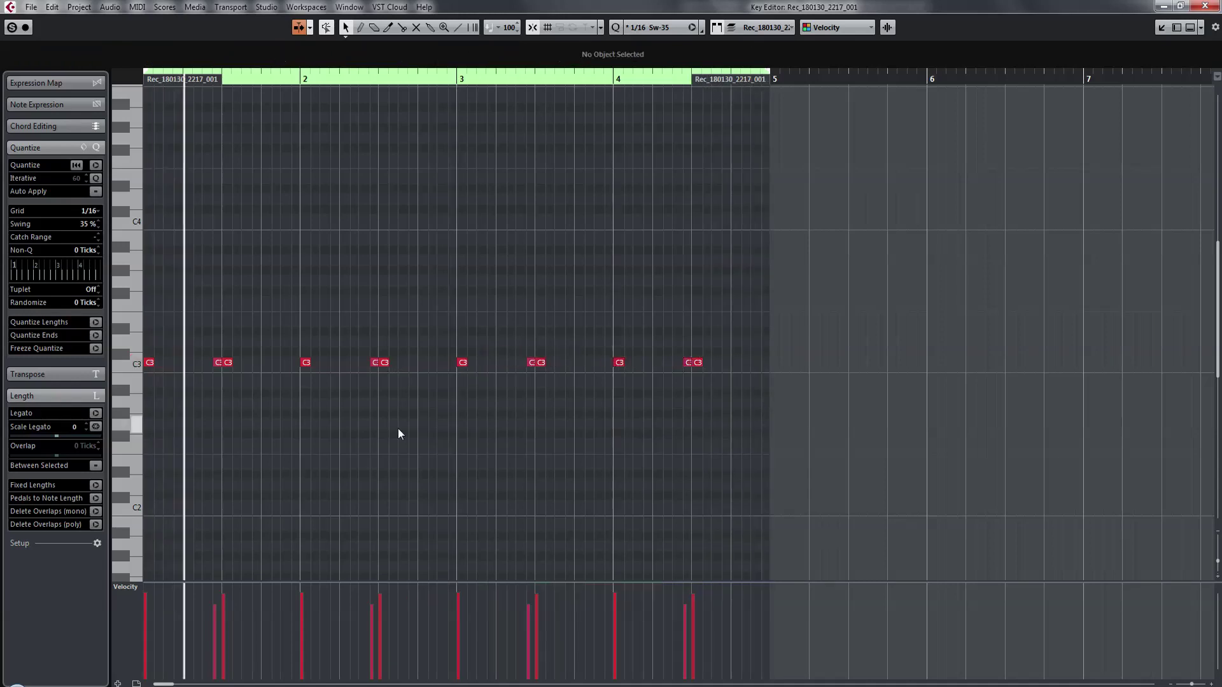
key(ctrl+a)
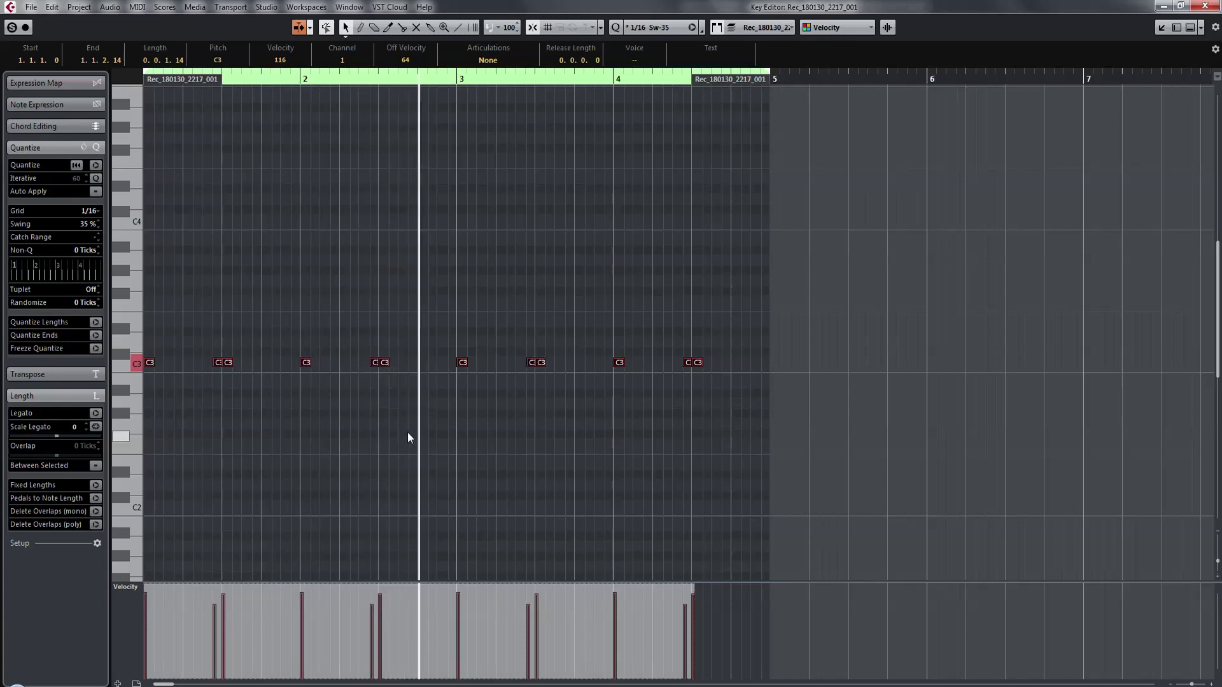
click(415, 431)
key(Return)
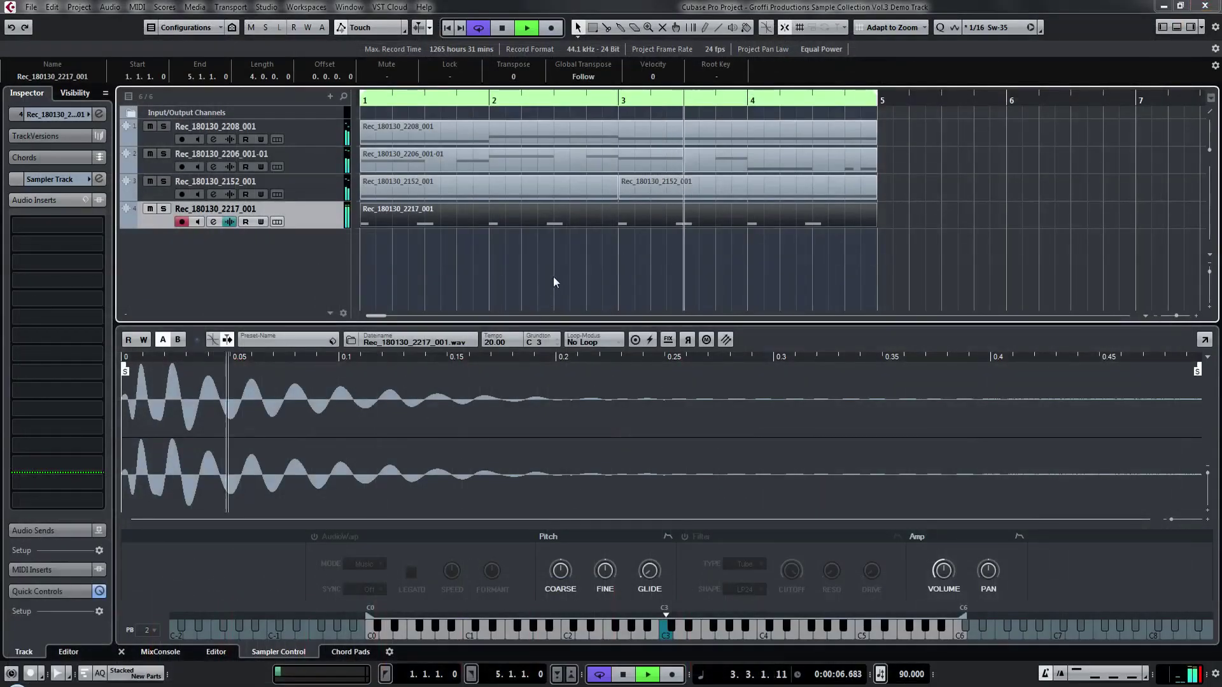
- Audition the Rec_180130_2226 recordings in the MediaBay and create a sampler track from Rec_180130_2226_001
key(F5)
click(613, 440)
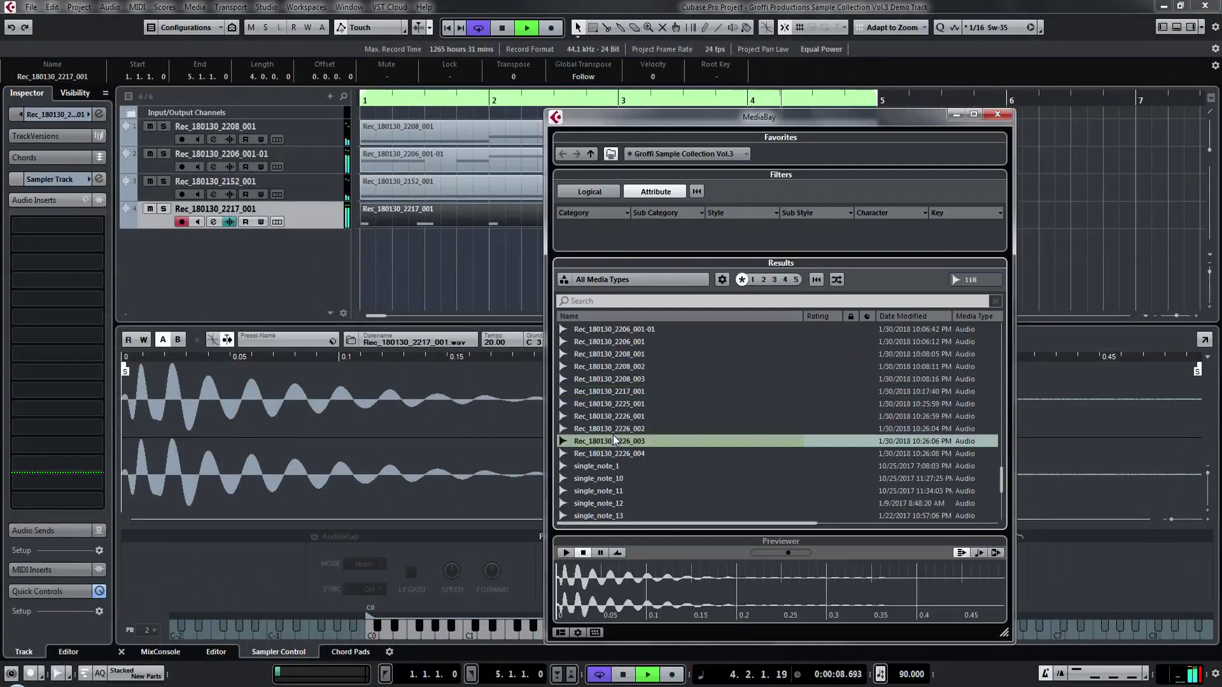
key(Up)
key(Up)
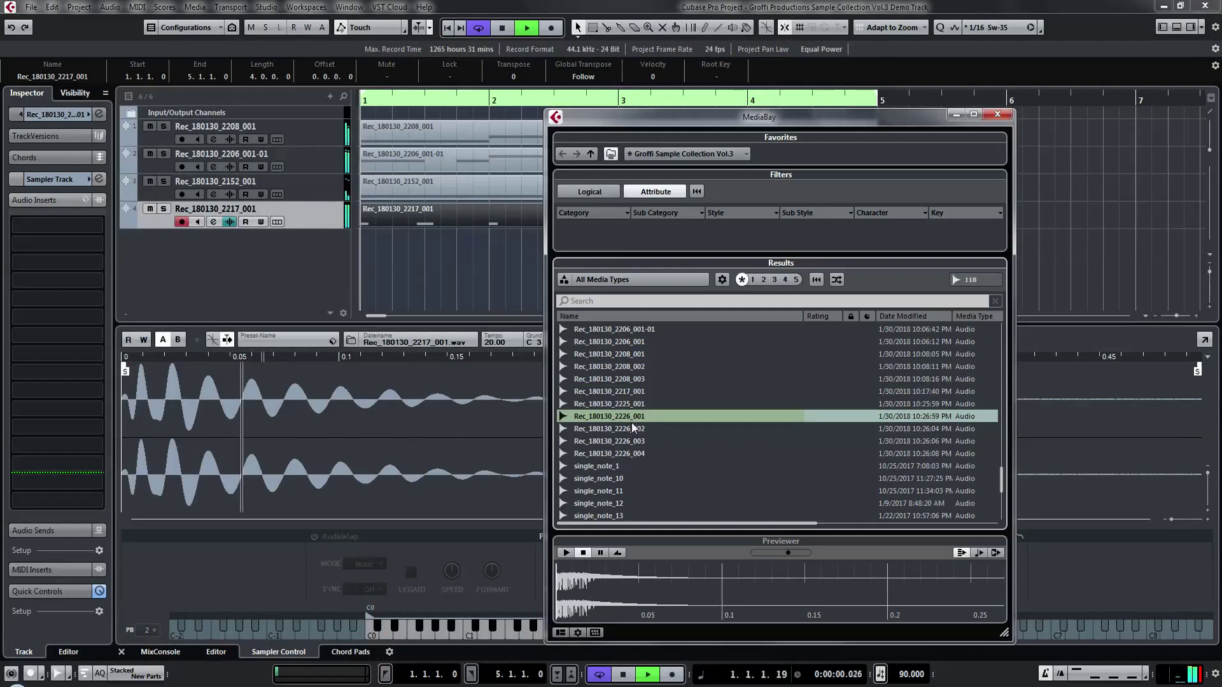
key(Down)
key(Down)
key(Down)
key(Up)
key(Up)
key(Up)
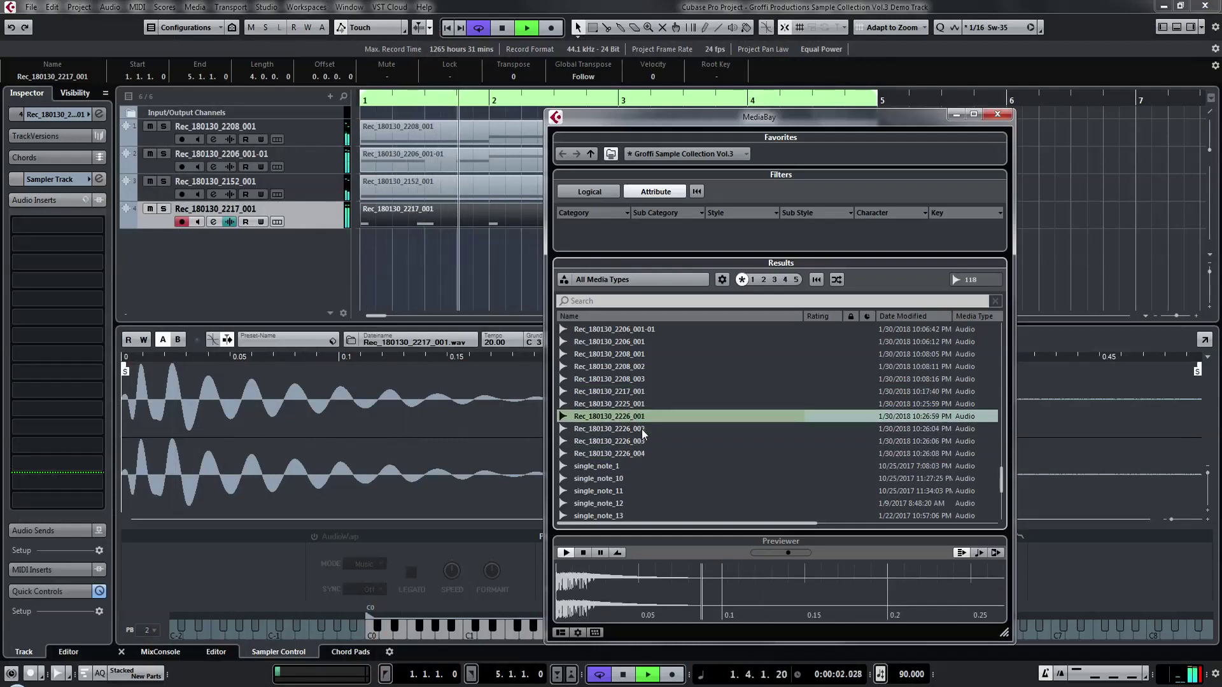
right_click(639, 414)
click(656, 437)
- Create a four-bar part on the Rec_180130_2226_001 track and enter short C3 notes on beats 2 and 4 of bars 1 and 2
double_click(380, 243)
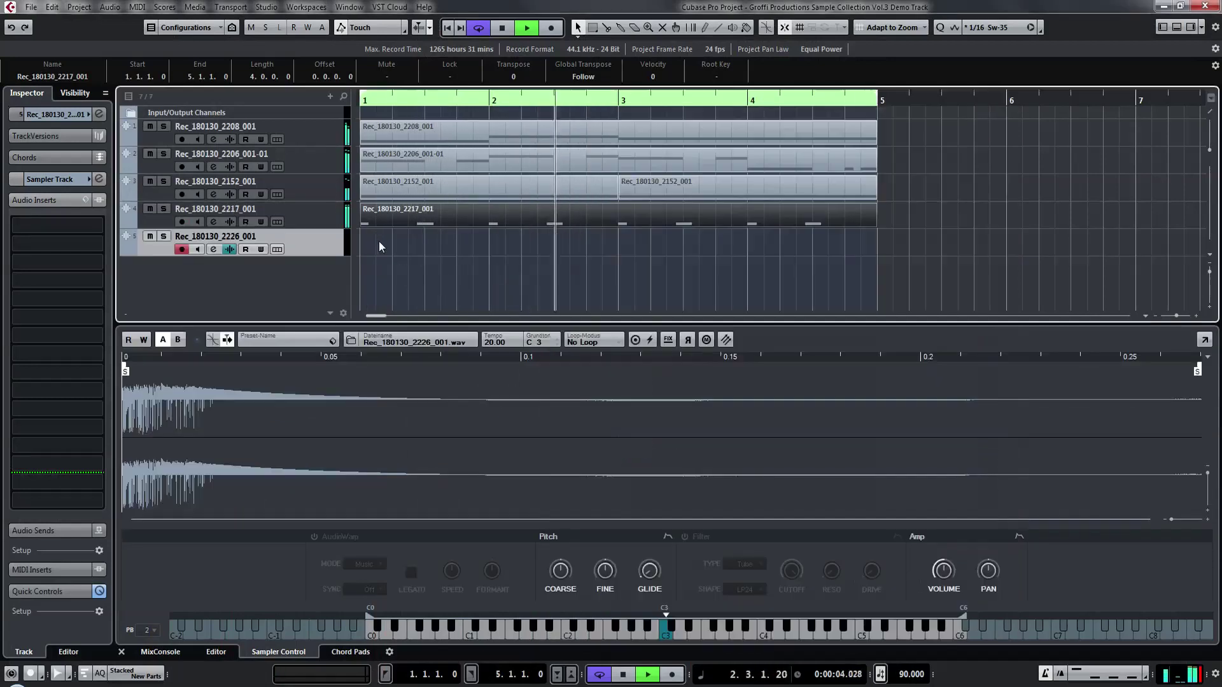
double_click(379, 242)
click(189, 363)
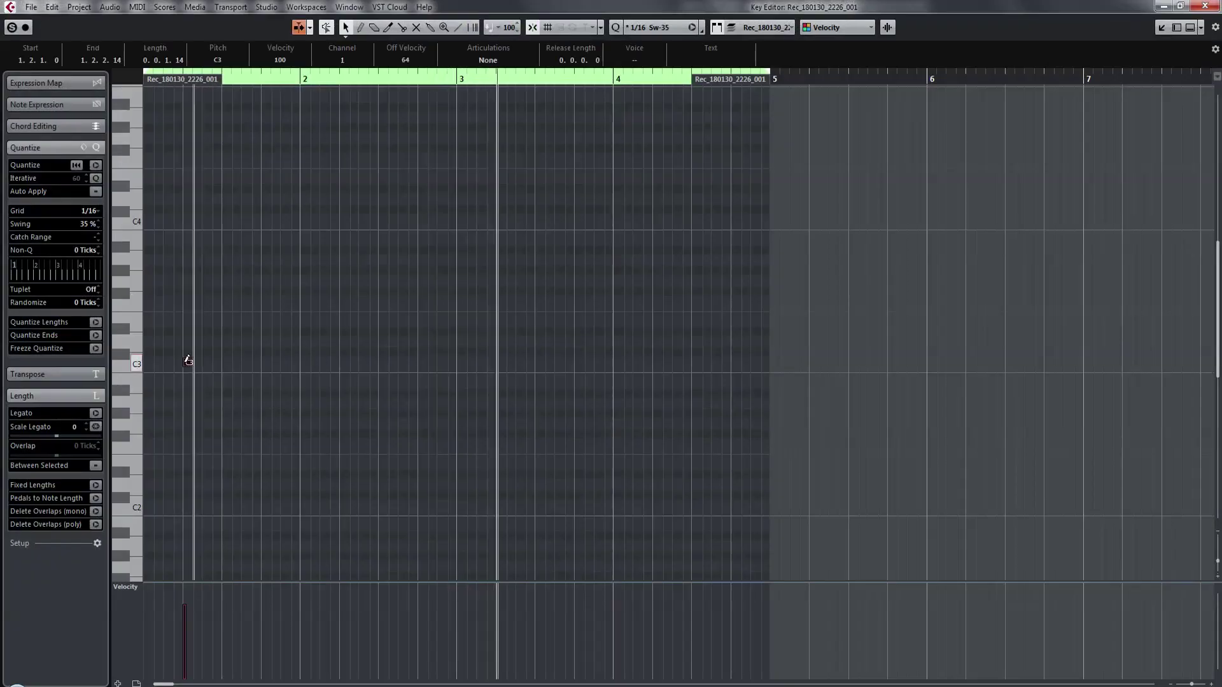
click(267, 362)
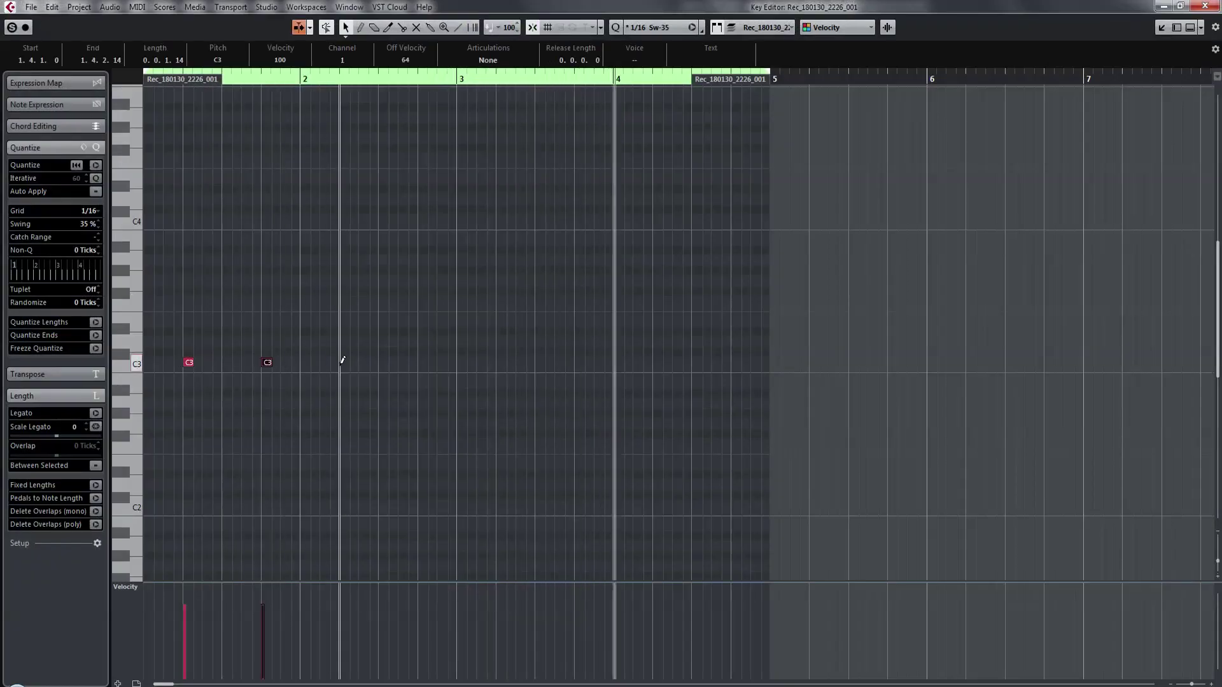
click(345, 362)
click(415, 362)
drag(415, 366, 421, 365)
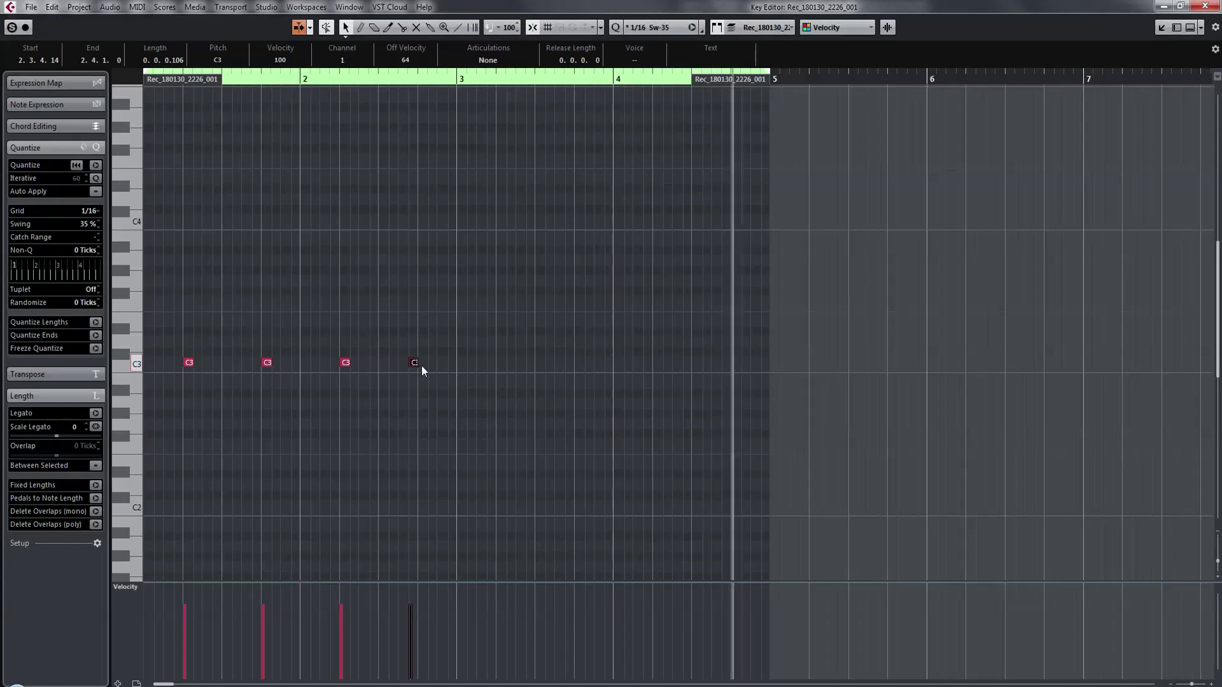
- Transpose all four notes of the Rec_180130_2226_001 part down to A1
key(ctrl+a)
key(shift+Down)
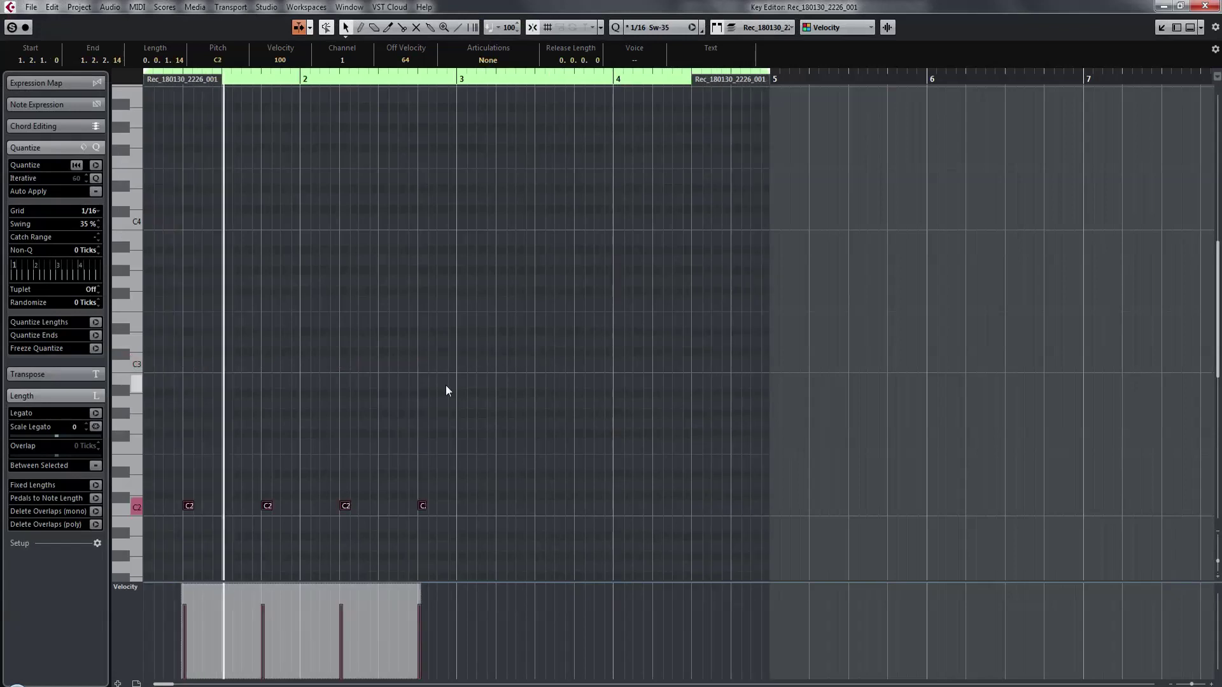
key(shift+Down)
key(shift+Up)
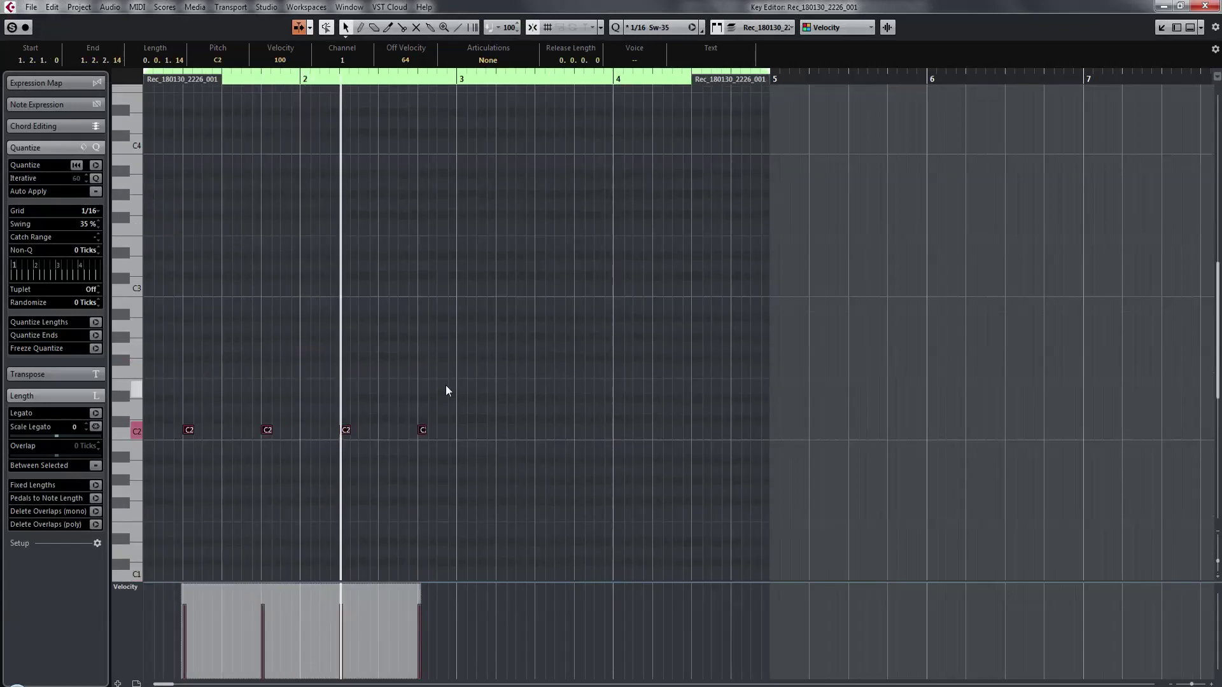
key(Up)
key(Up)
key(Up)
key(Down)
key(Down)
key(Down)
key(Down)
key(Down)
key(Down)
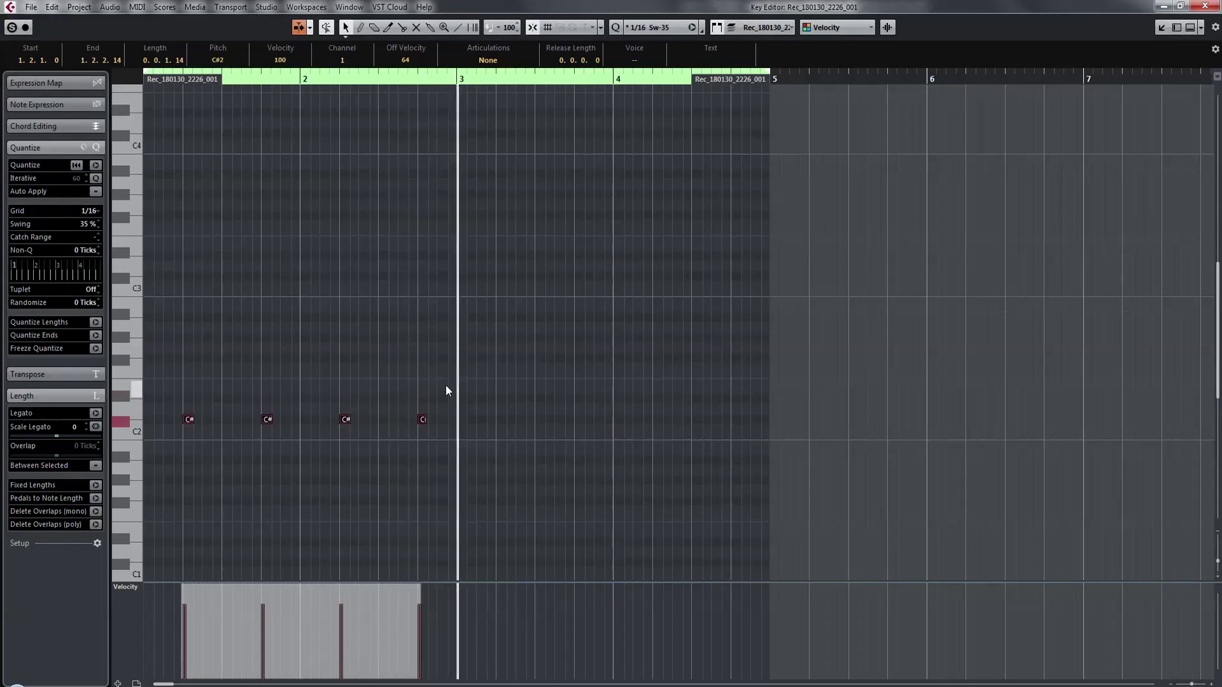
- Duplicate the four A1 notes onto beats 2 and 4 of bars 3 and 4, and close the note editor
key(alt+d)
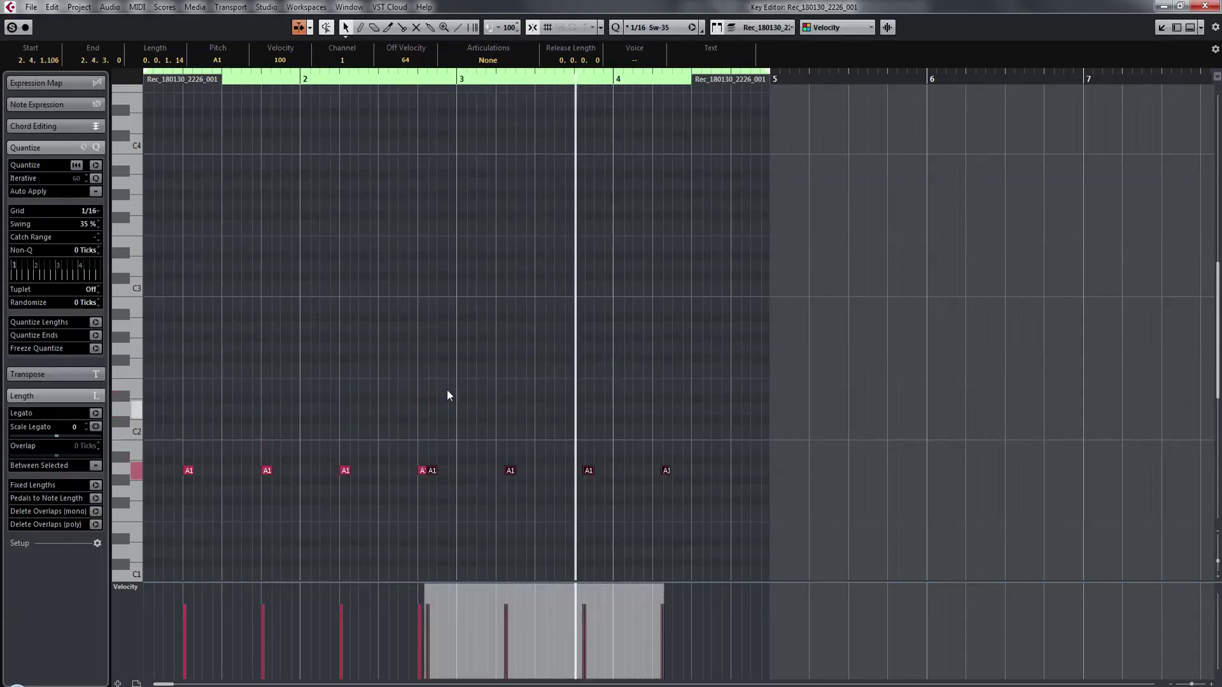
drag(433, 471, 503, 479)
click(458, 507)
click(1205, 6)
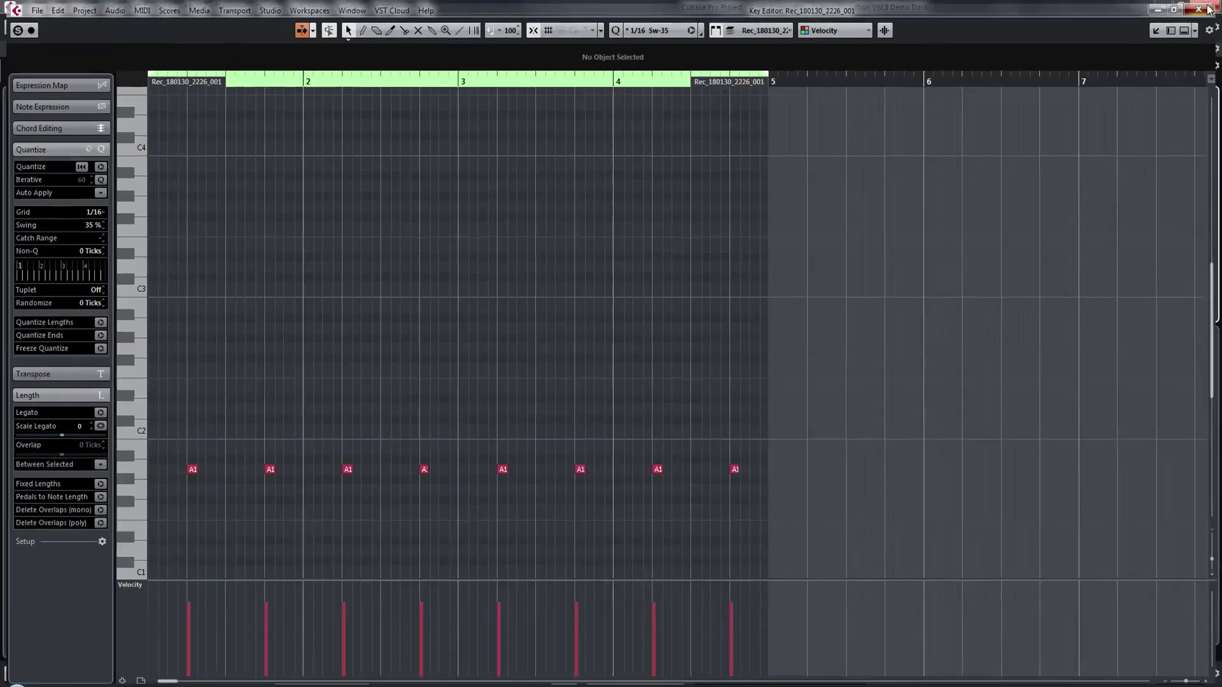
- Add Objeq Delay as the first insert on the Rec_180130_2226_001 track and load Dimension E from the Modulators bank
click(83, 225)
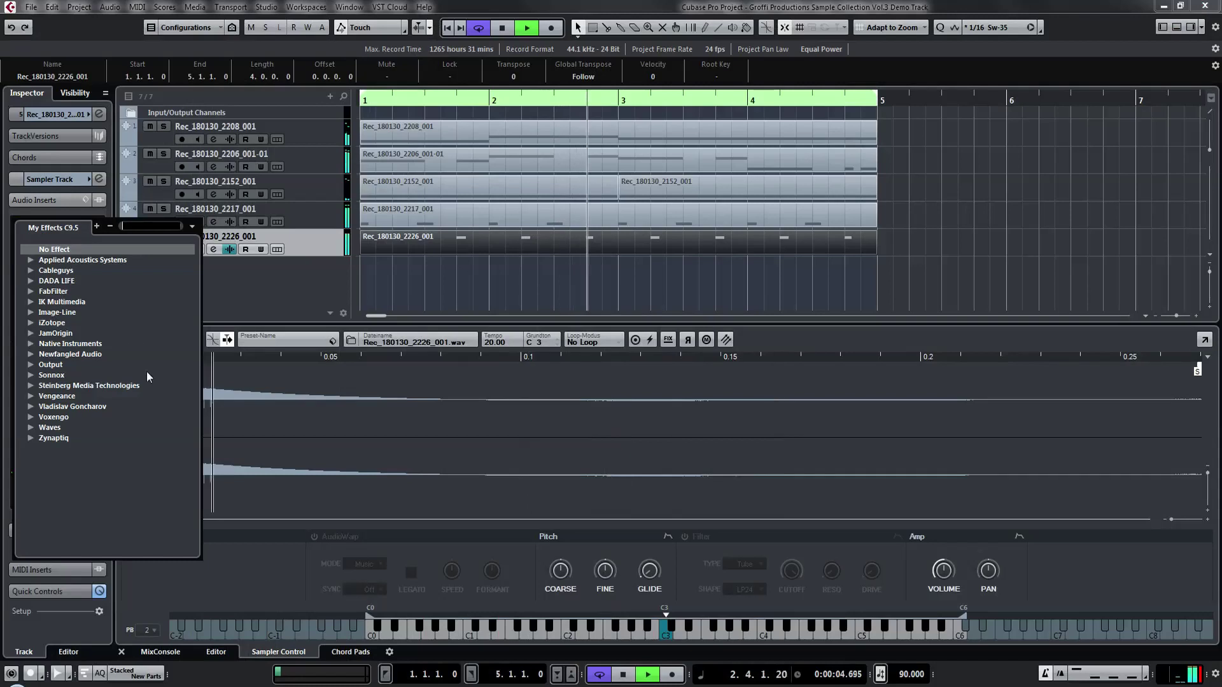
click(31, 266)
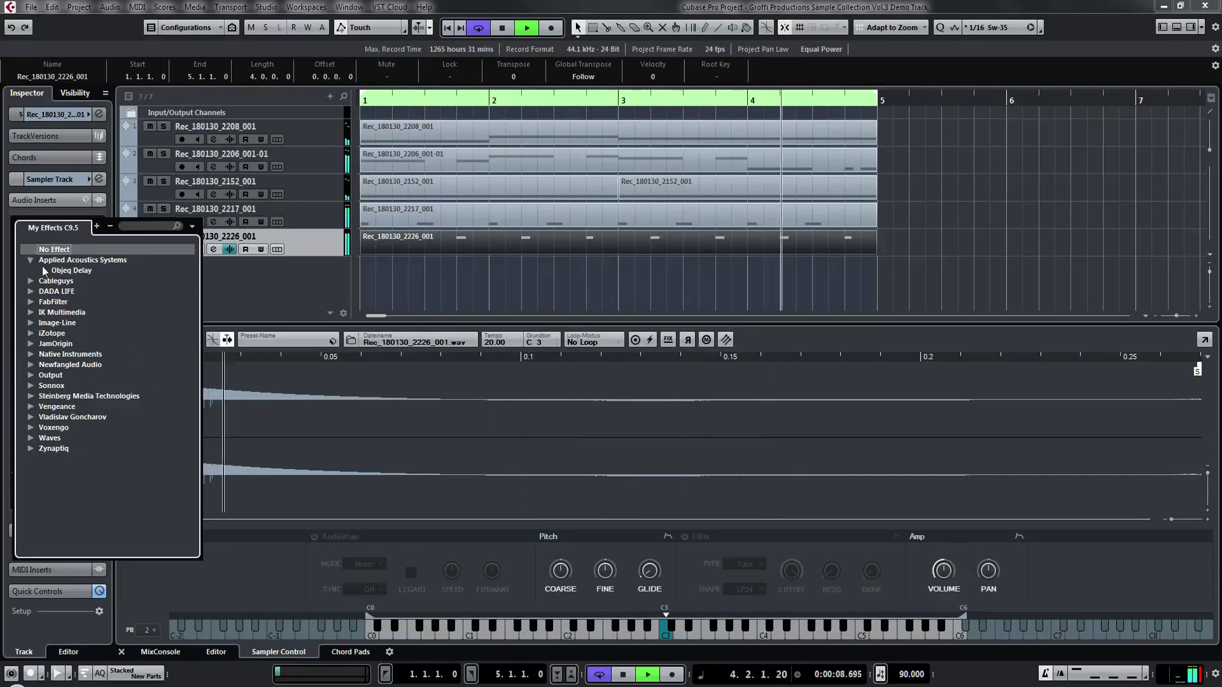
click(51, 269)
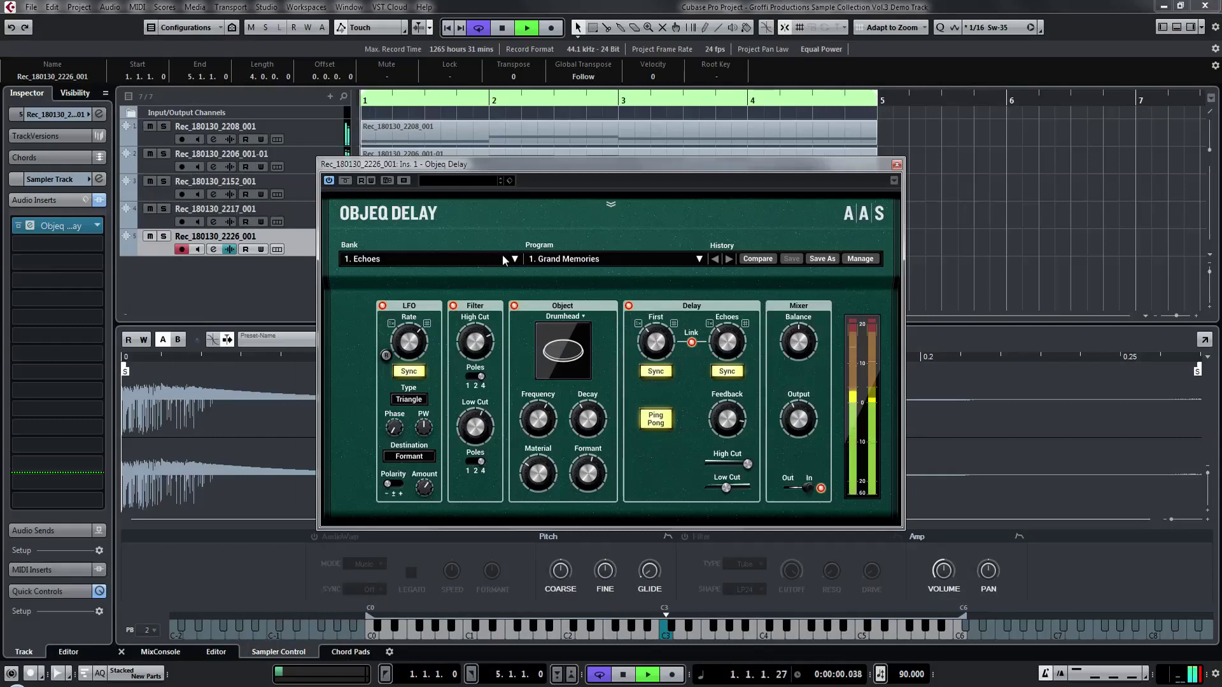
click(504, 259)
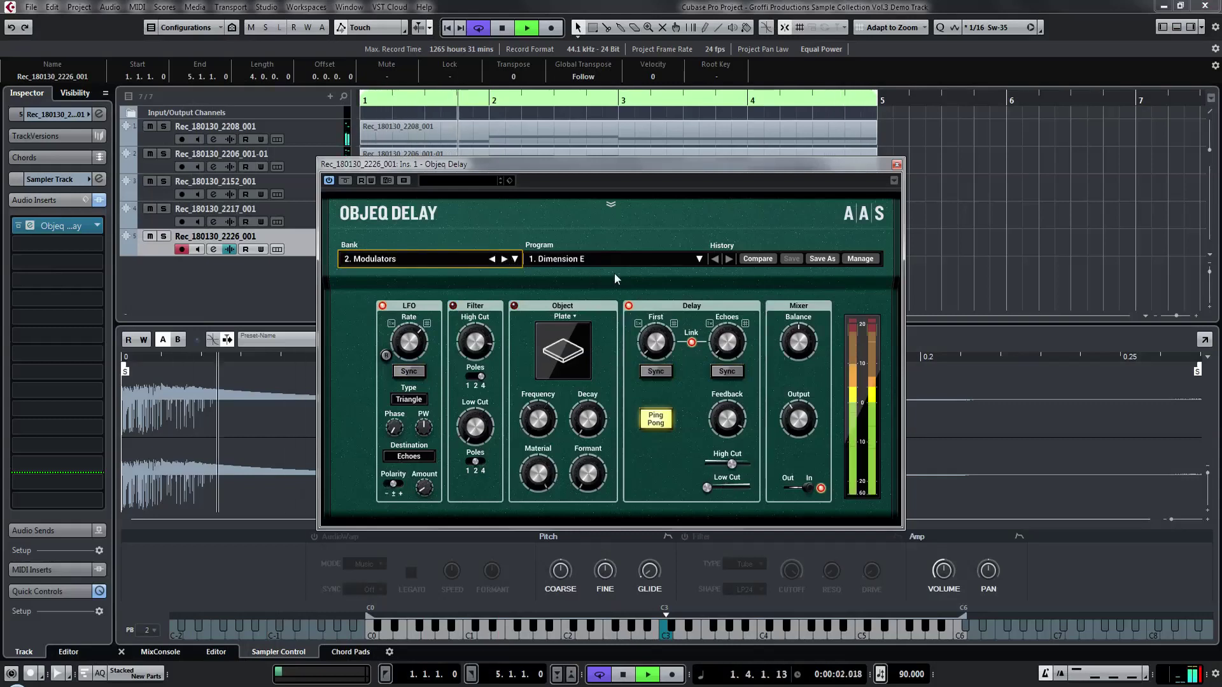
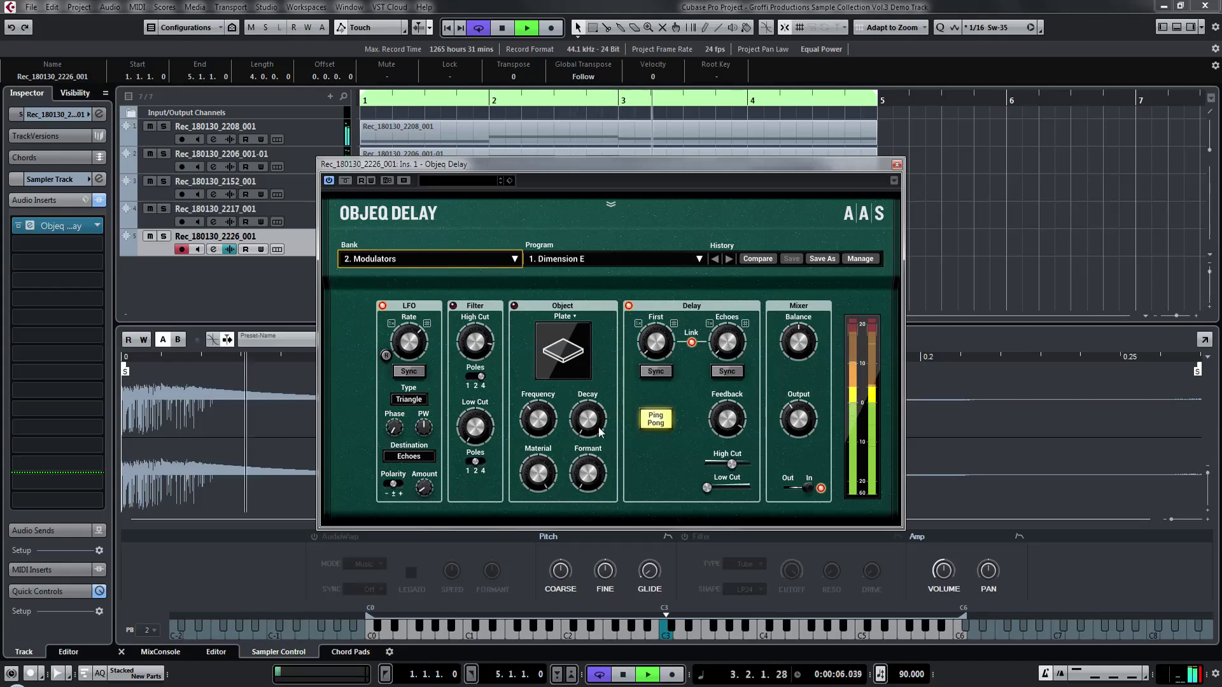
- Raise the delay's low cut slightly, adjust the LFO phase and mixer balance, and close the plug-in and sampler editor
drag(707, 487, 707, 487)
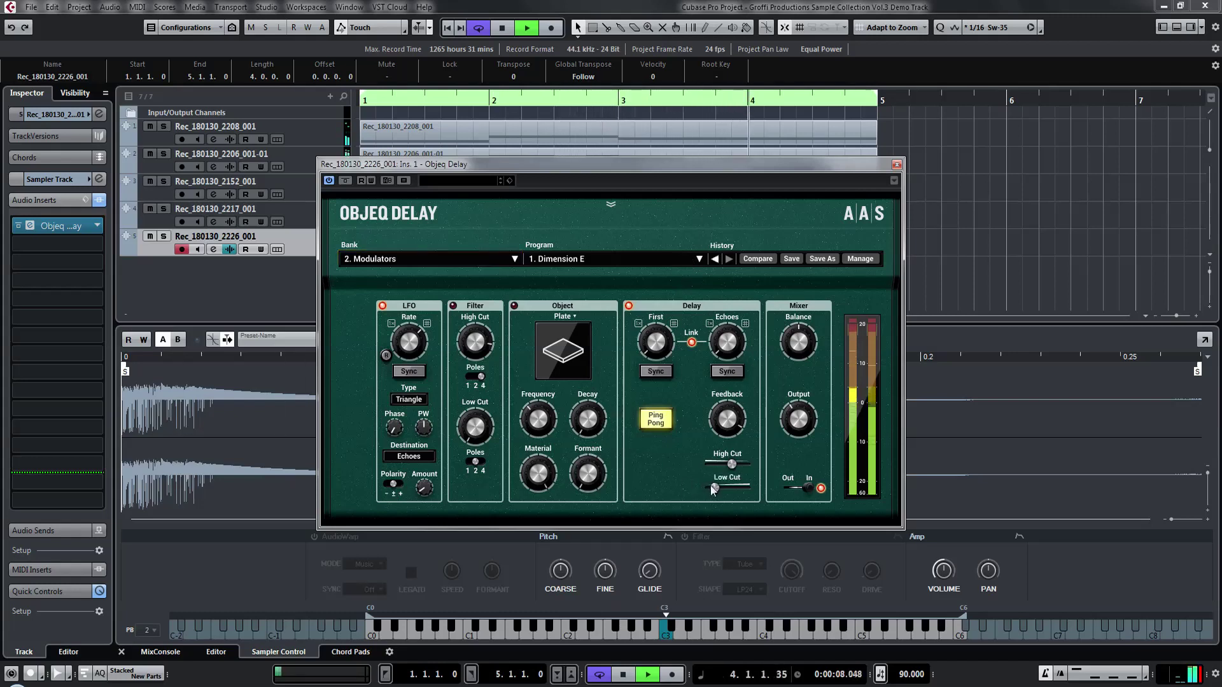
drag(395, 428, 395, 428)
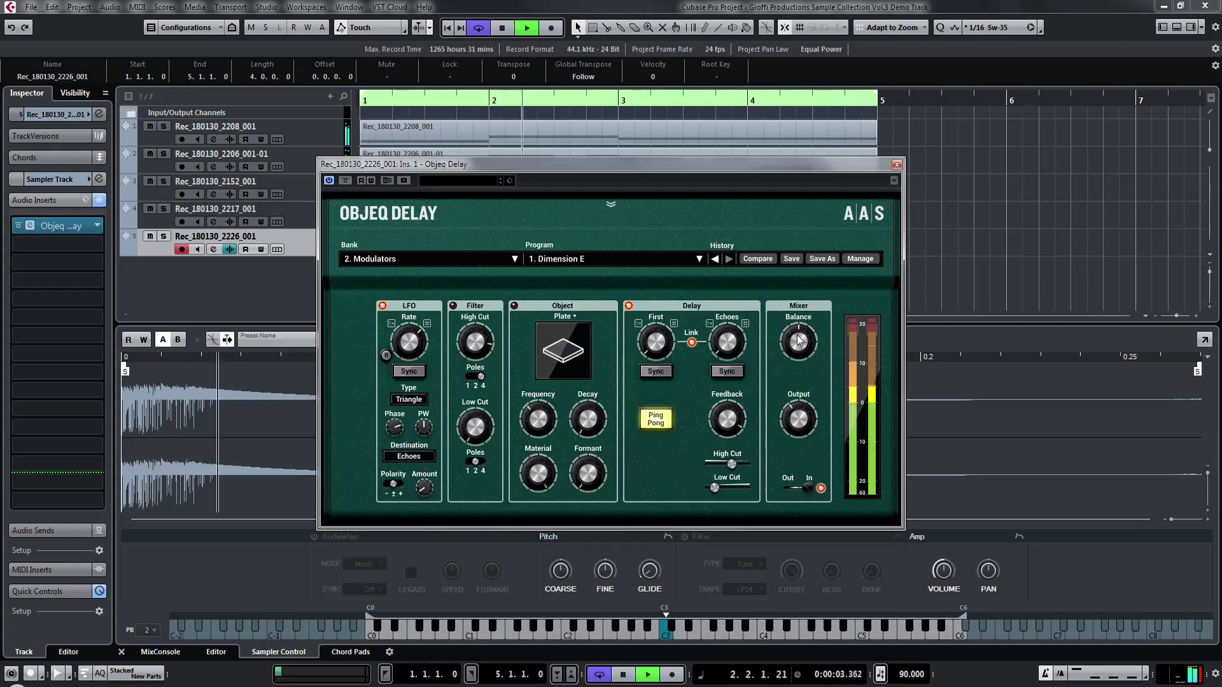
drag(800, 341, 800, 341)
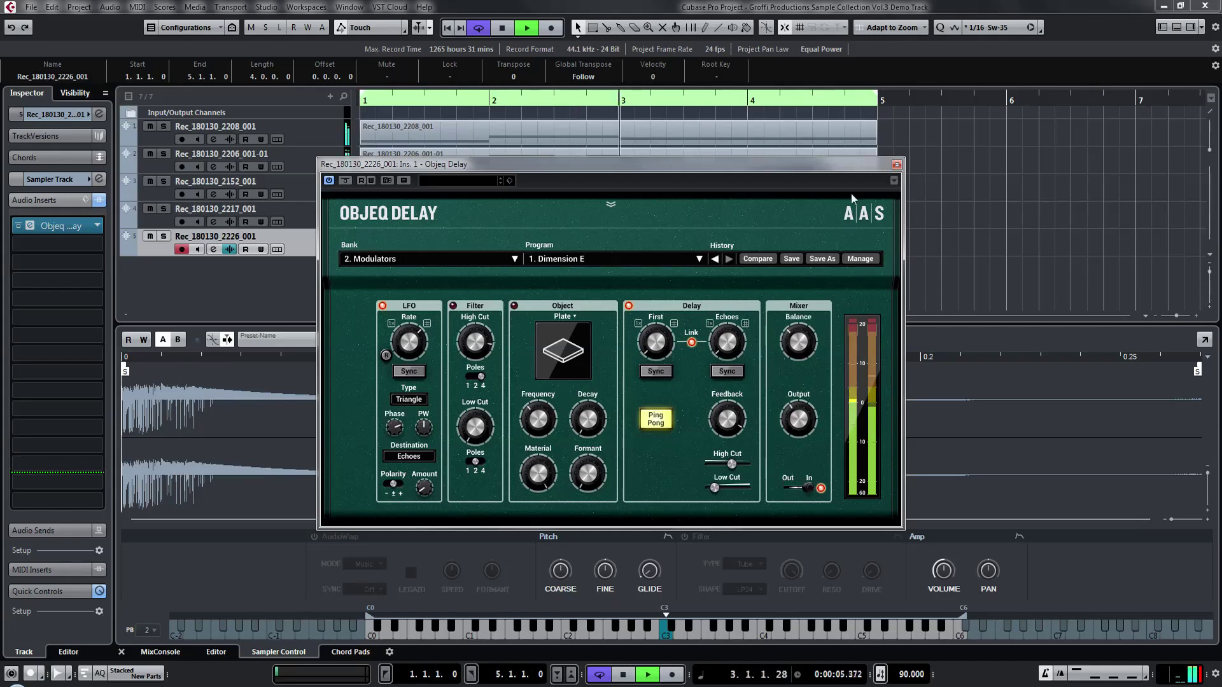
click(897, 165)
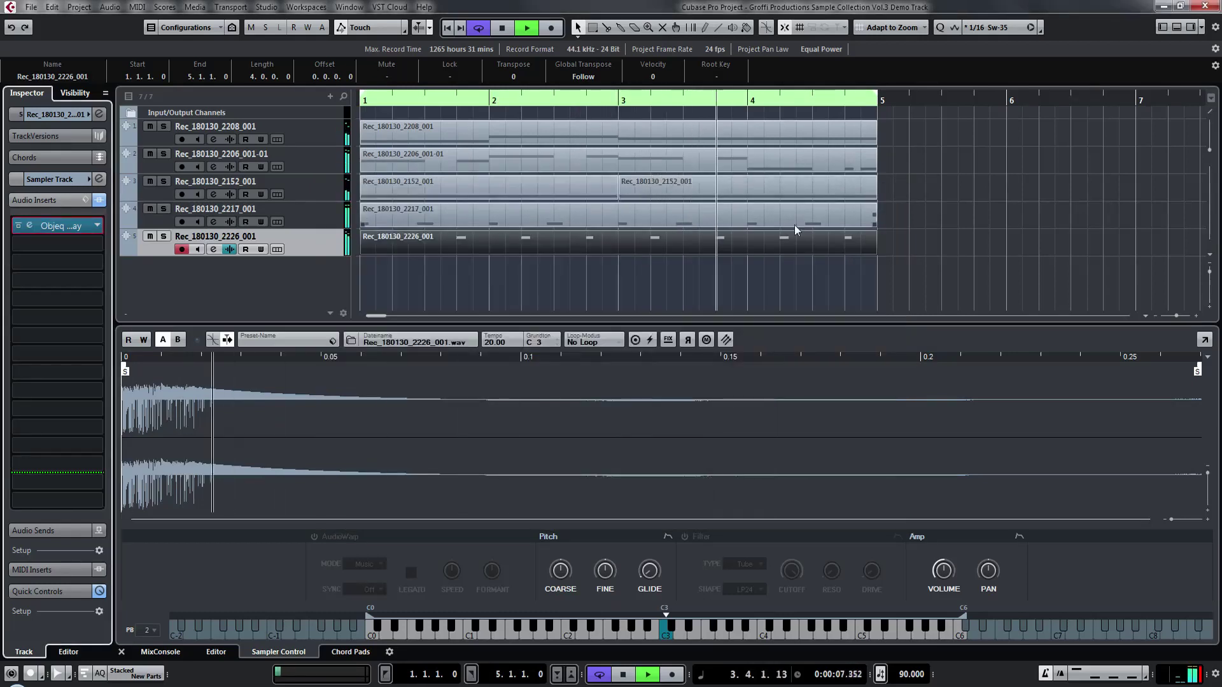
click(121, 653)
- Audition the single_note samples in the MediaBay, first with the track stopped and then during playback
key(F5)
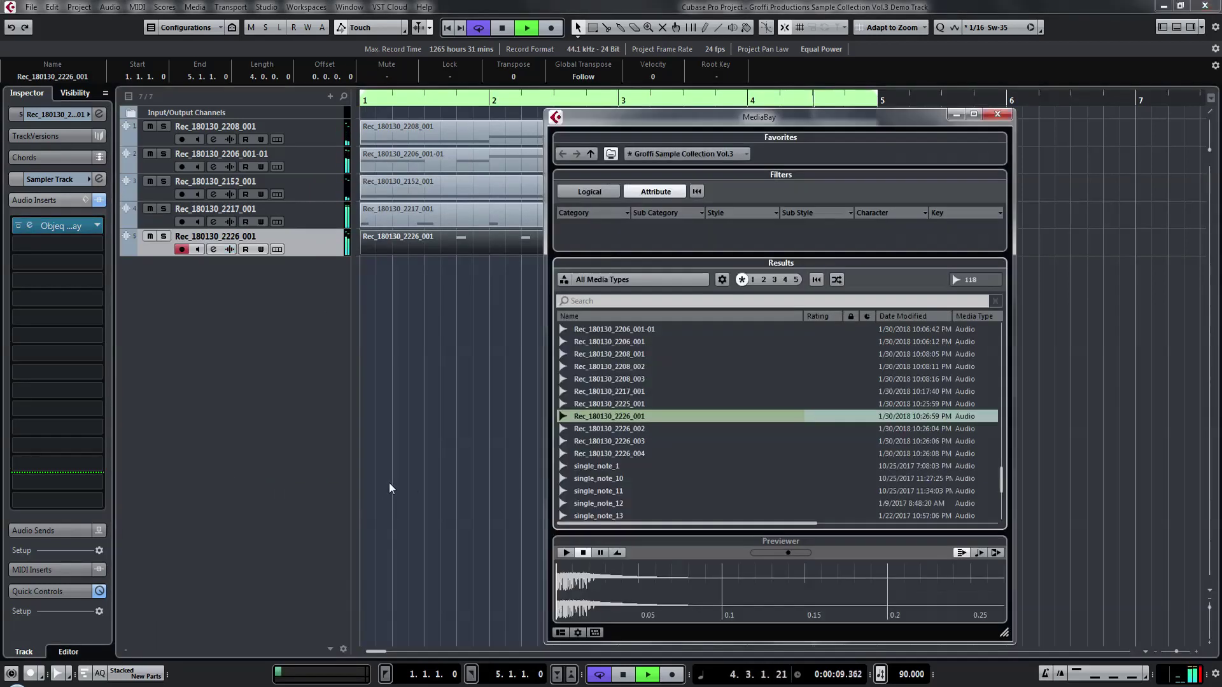
key(space)
click(614, 466)
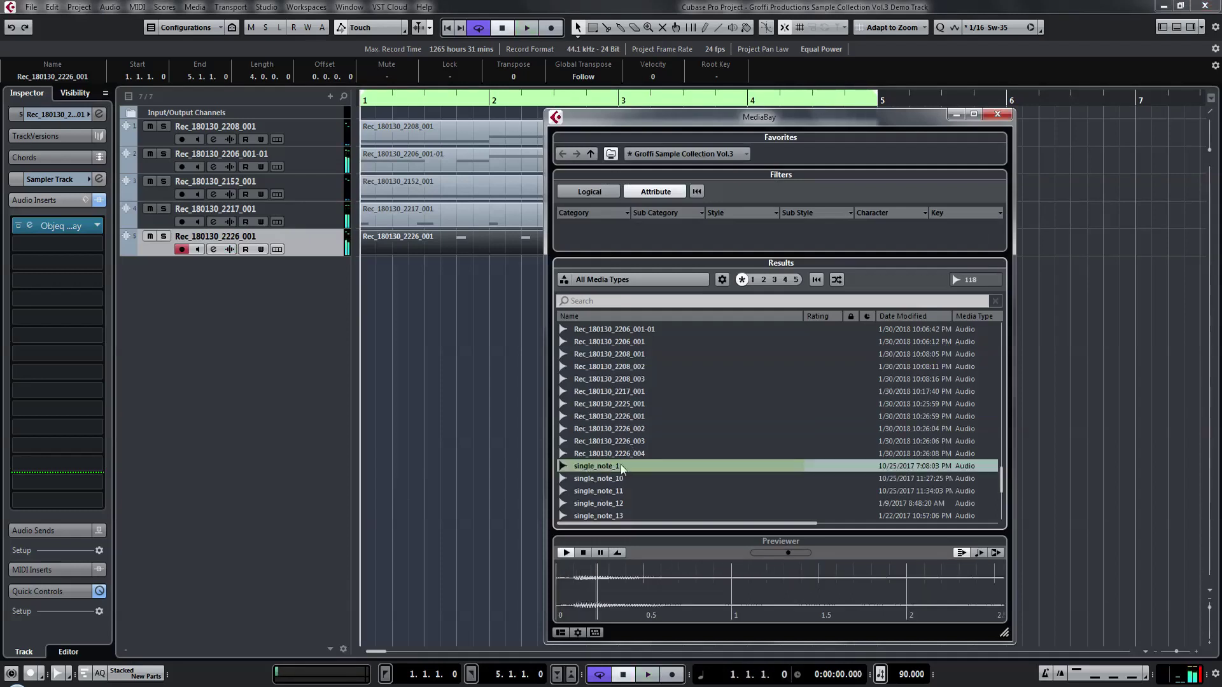
key(Down)
scroll(622, 463, down, 5)
click(622, 439)
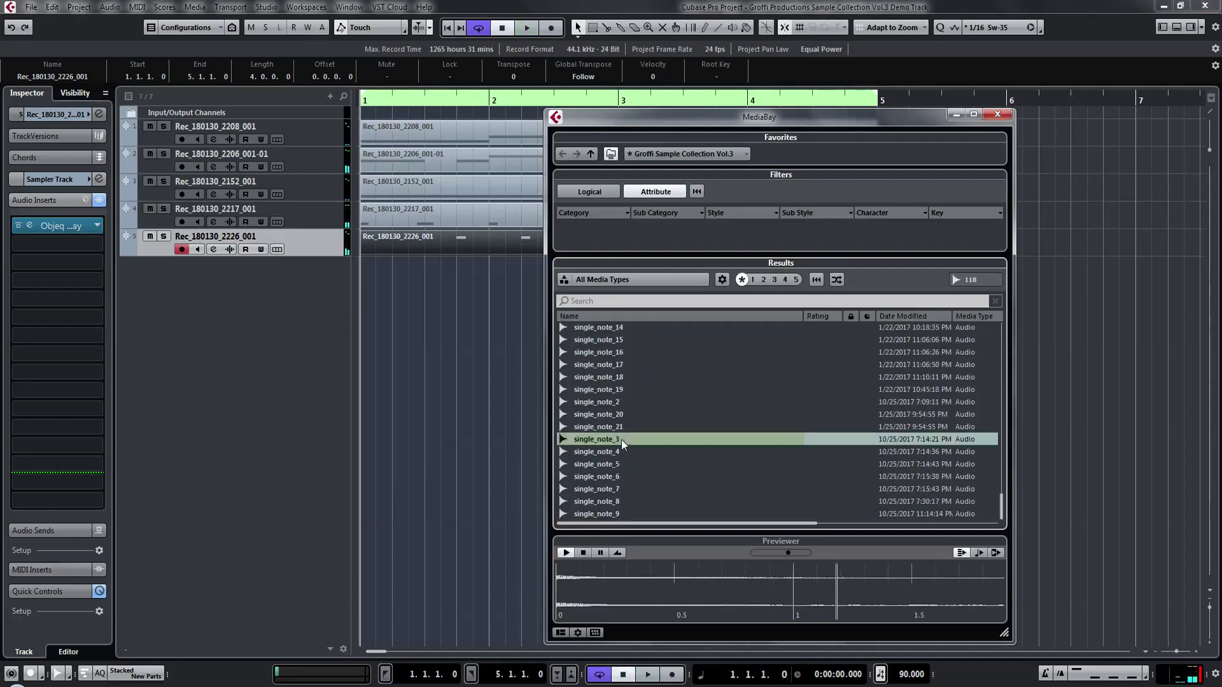
key(space)
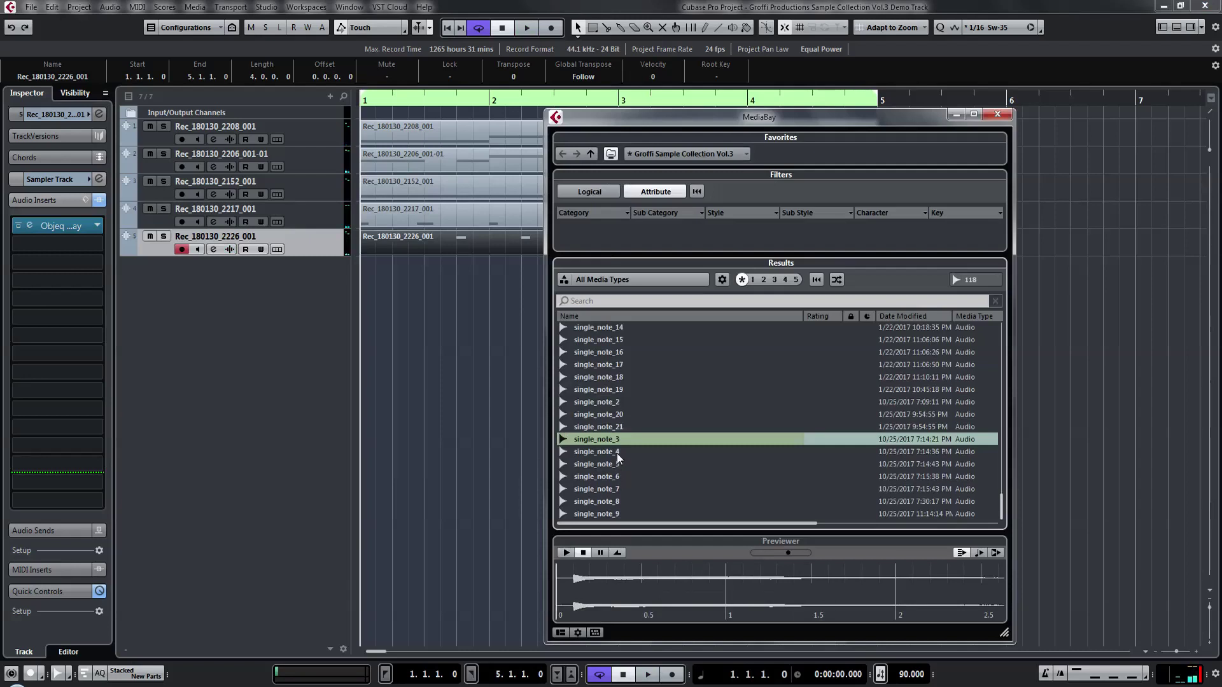
key(space)
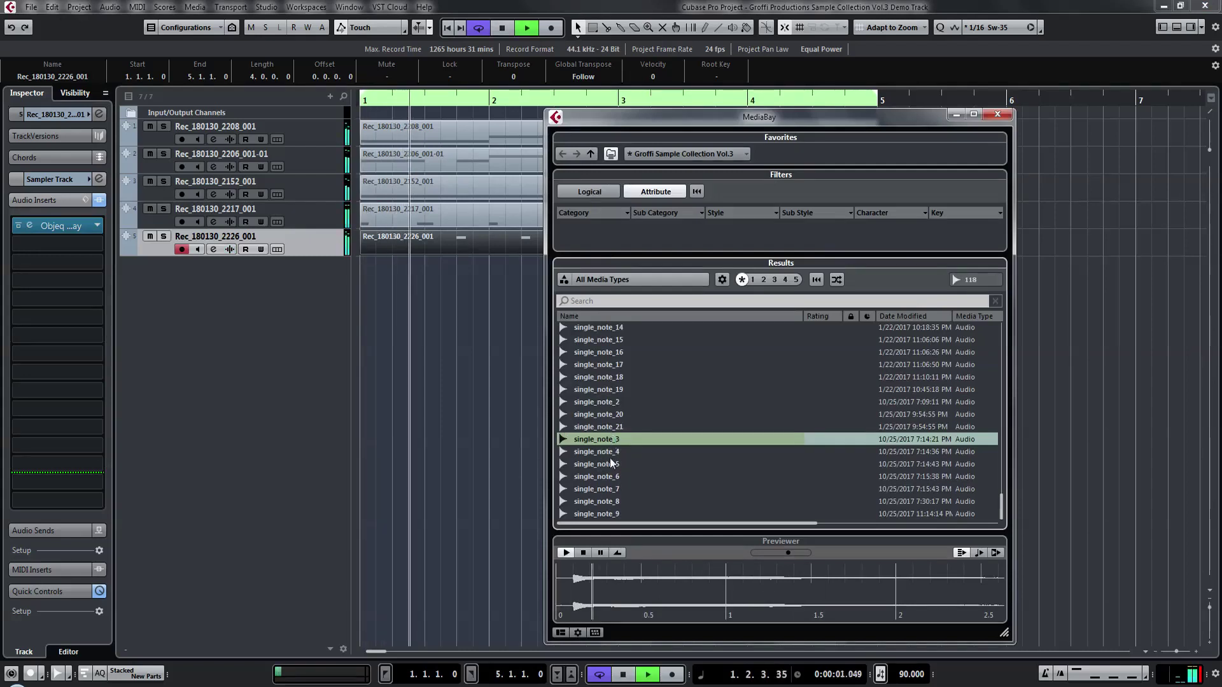
key(Down)
click(610, 464)
click(609, 475)
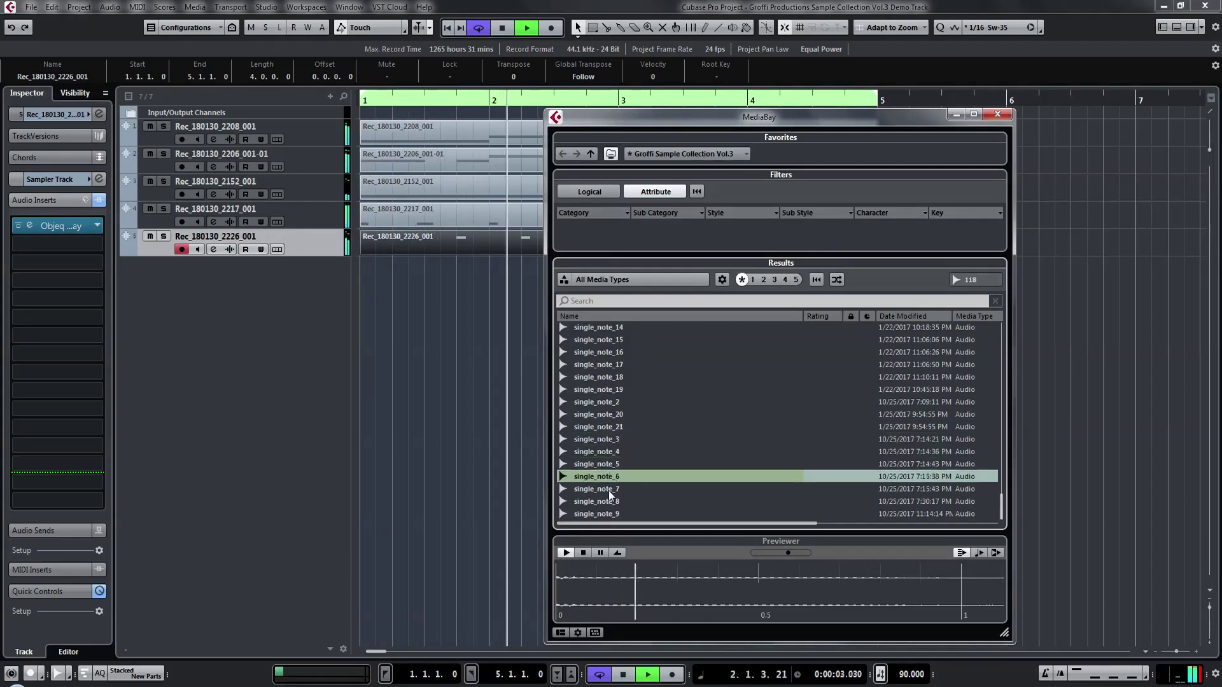
click(610, 490)
key(Down)
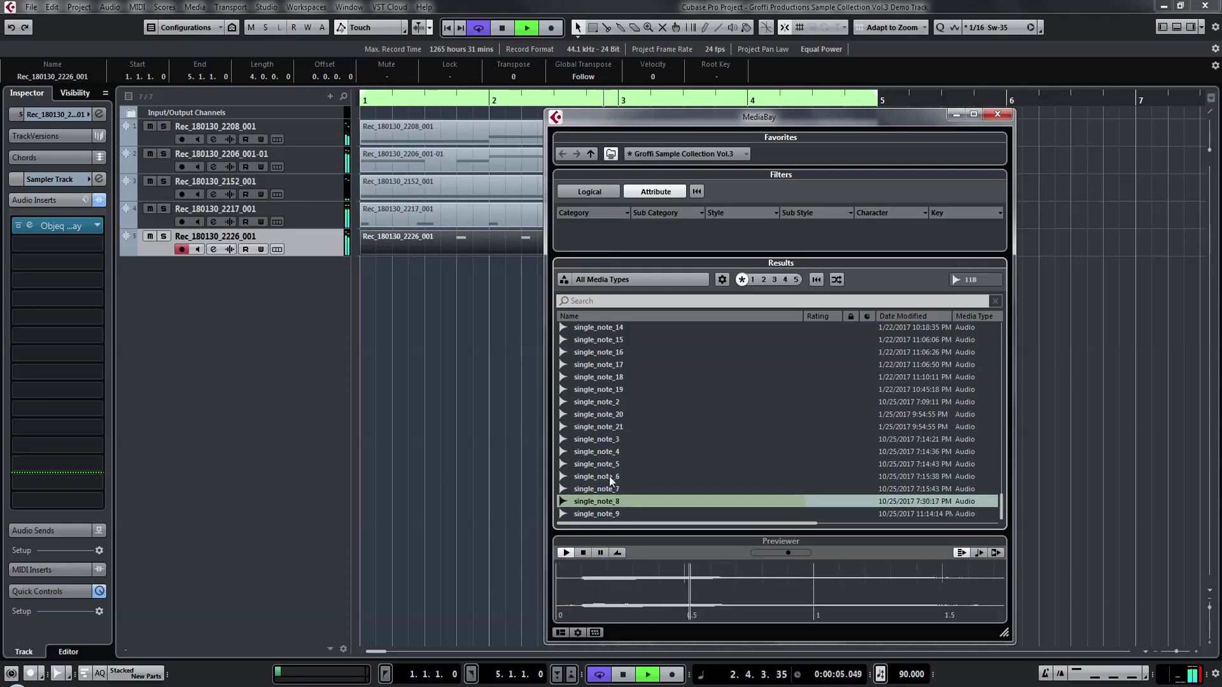
- Audition phrase and perc samples in the MediaBay and create a sampler track from perc_32
scroll(609, 476, up, 10)
click(597, 366)
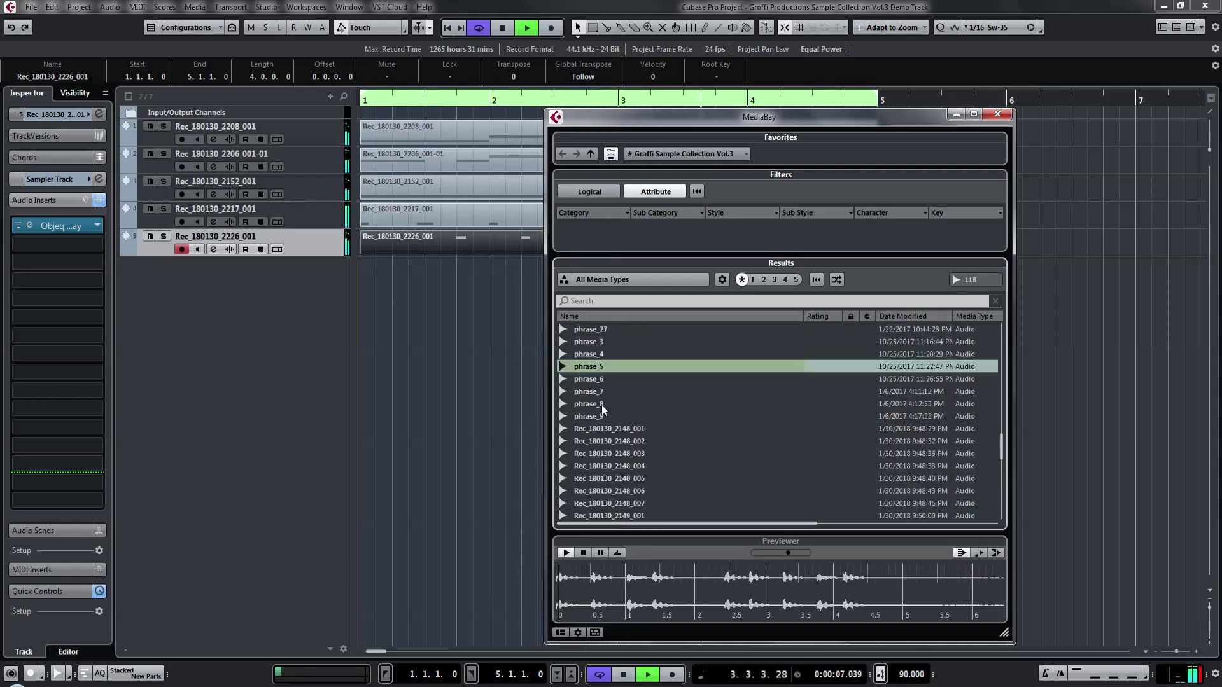
click(602, 403)
scroll(605, 426, up, 9)
click(606, 403)
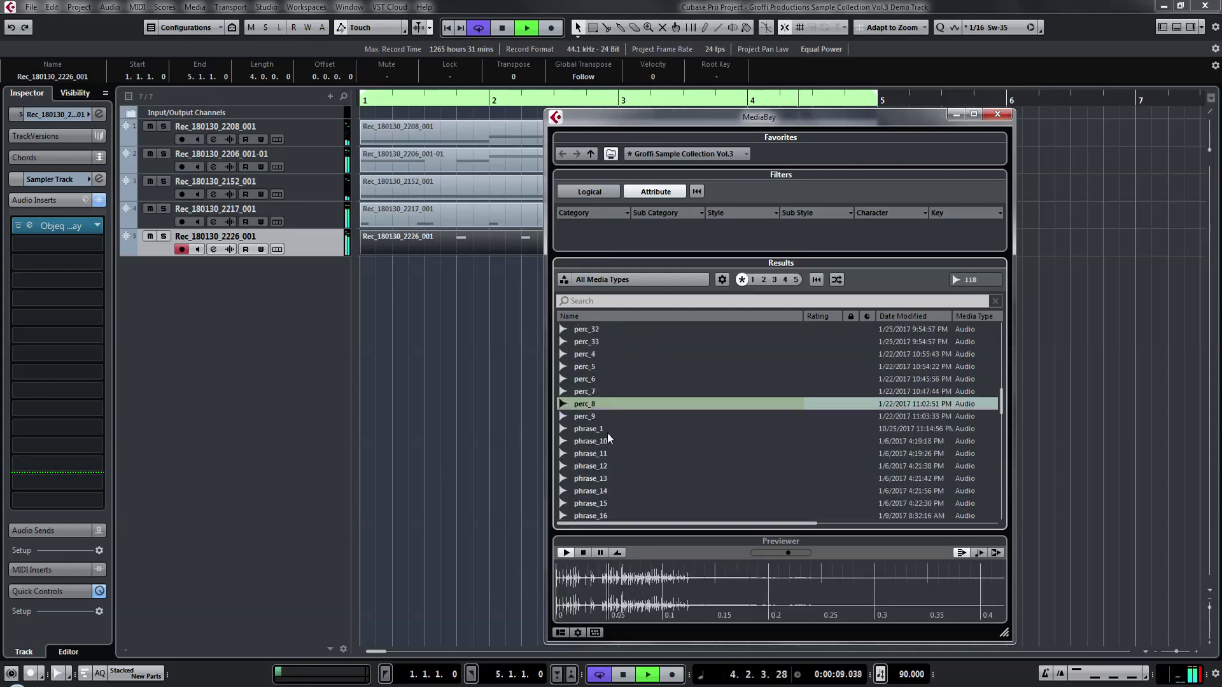
scroll(607, 433, up, 3)
click(607, 433)
key(Up)
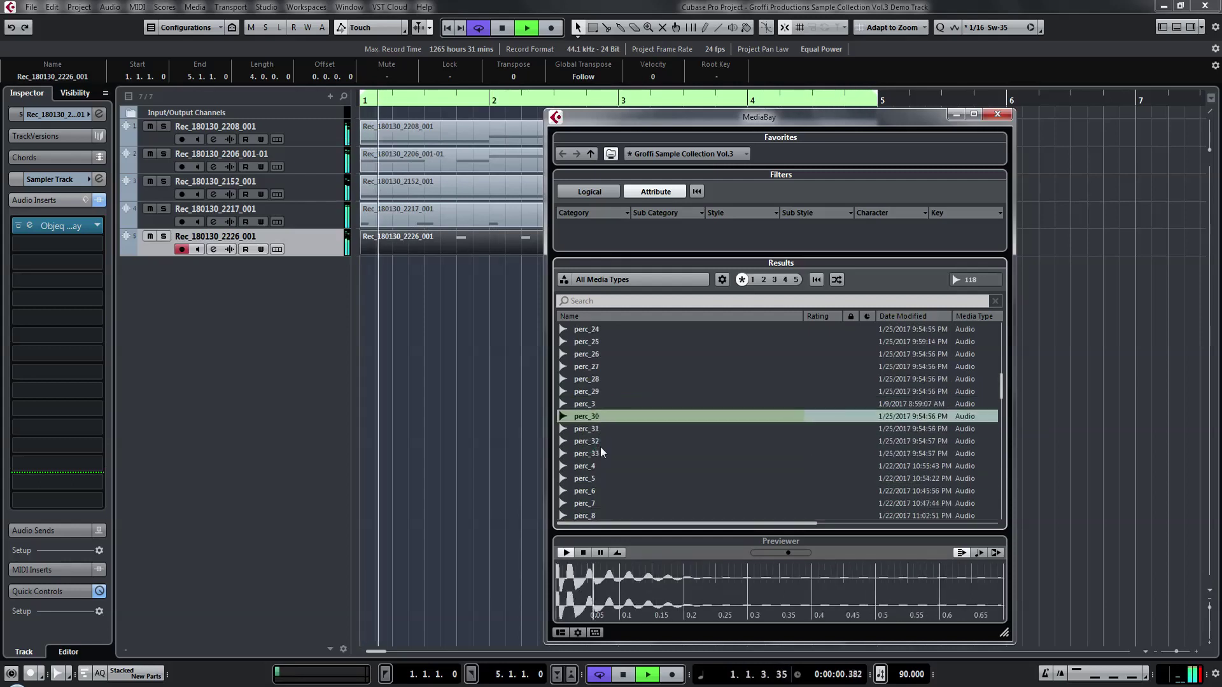
key(Down)
key(Down)
right_click(593, 441)
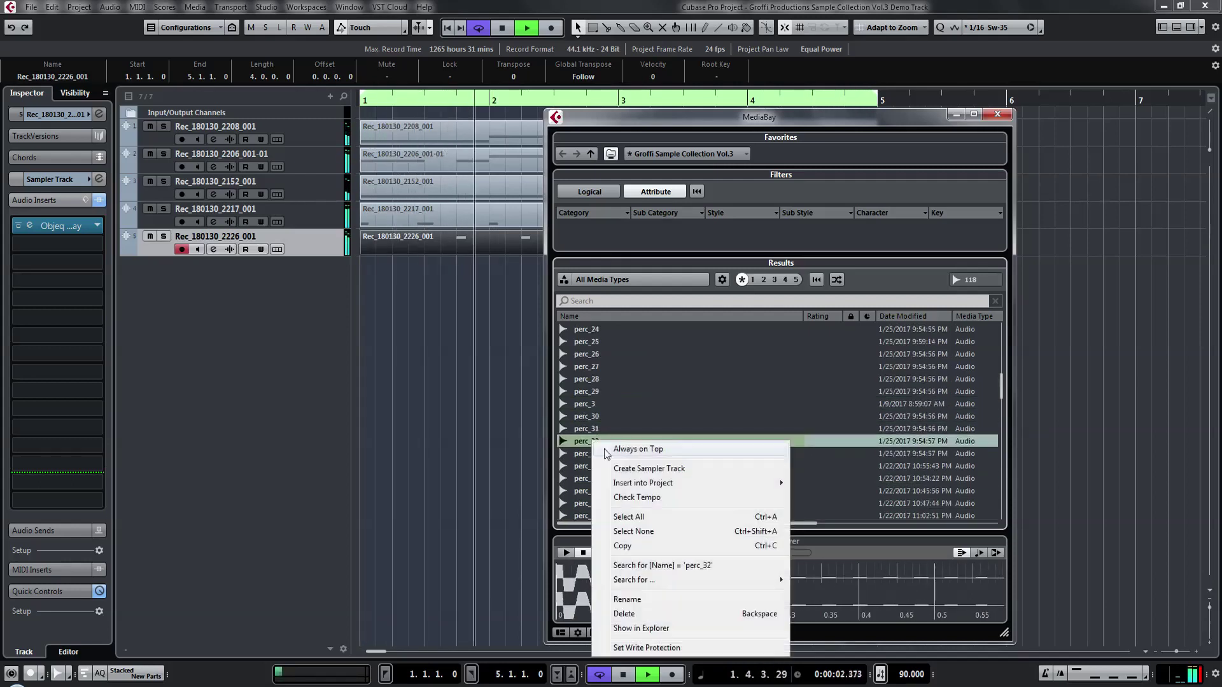
click(620, 467)
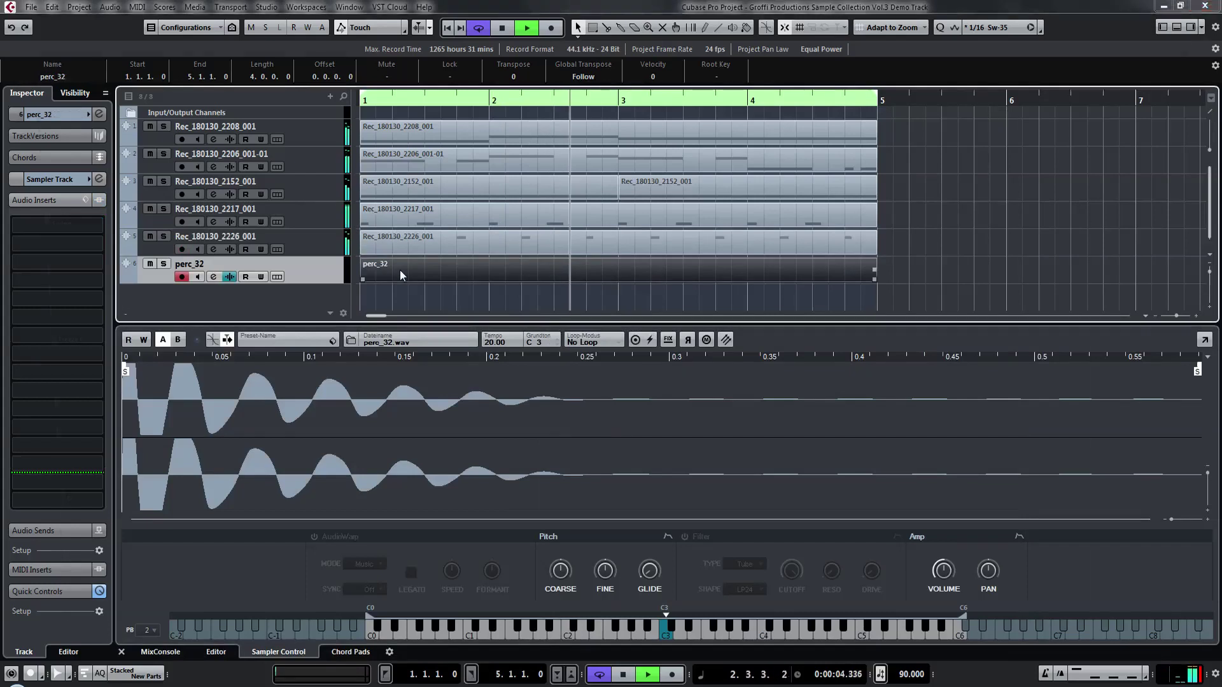
- Add C3 notes to the perc_32 part at 1.1.3, 1.2.3 and 1.2.4, and lower the last note's velocity
double_click(400, 270)
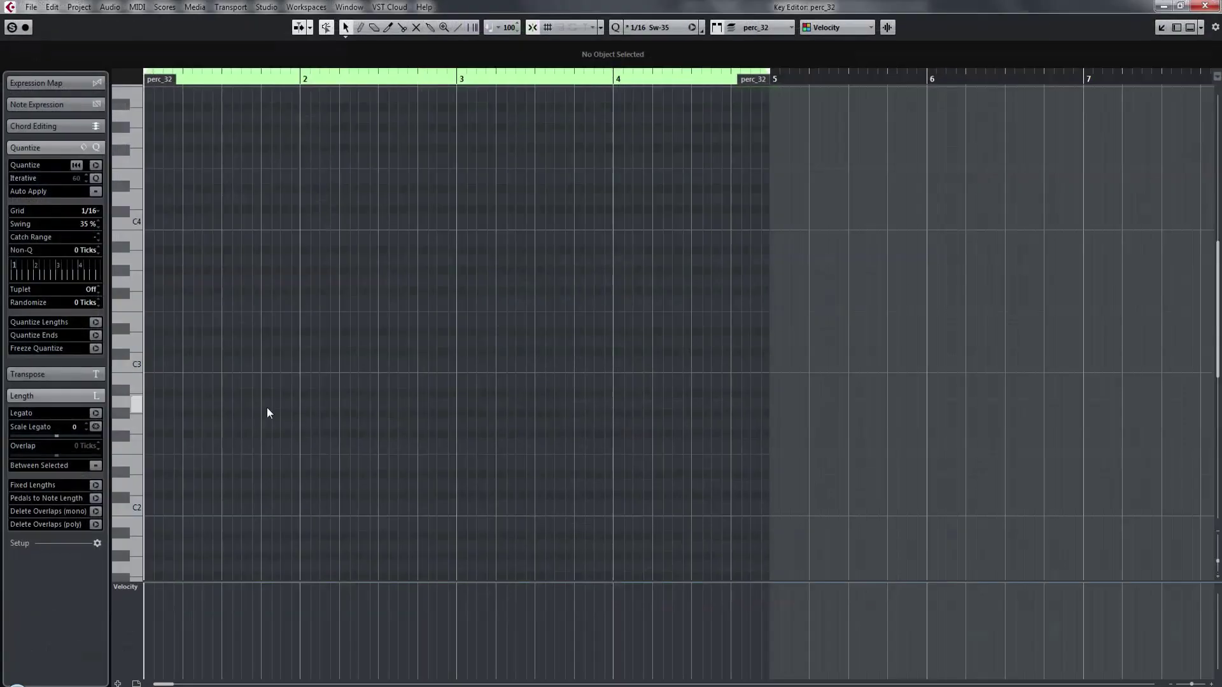
alt+click(169, 362)
key(space)
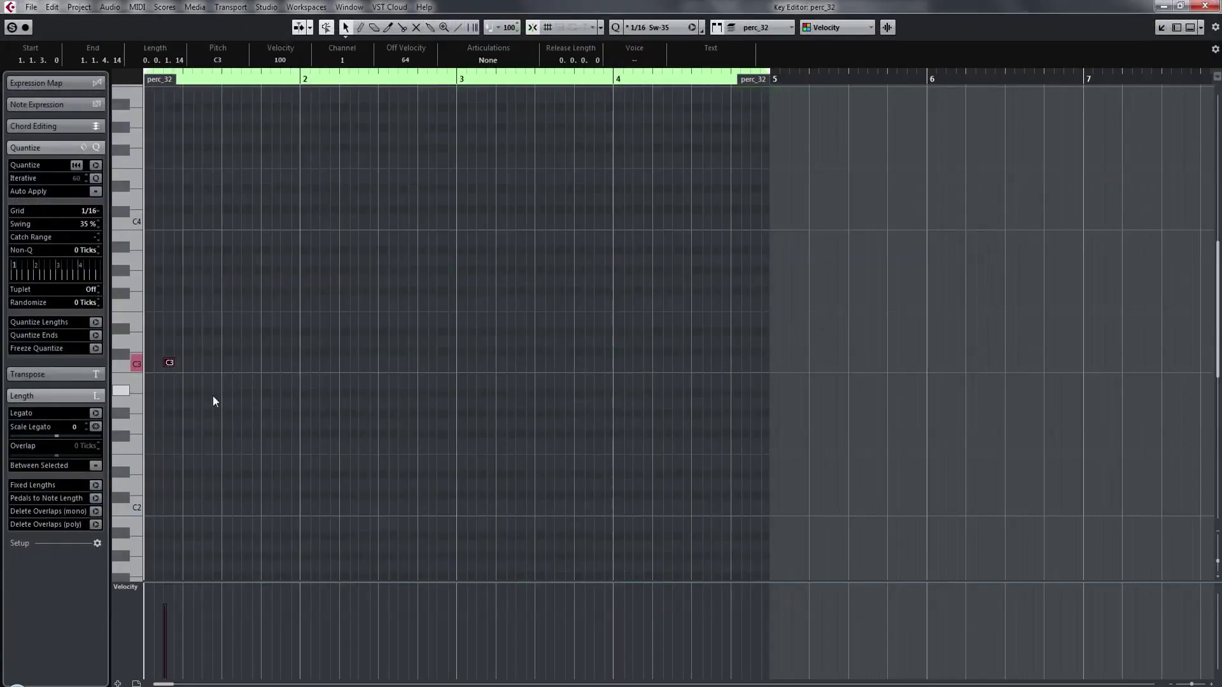
click(198, 362)
click(204, 362)
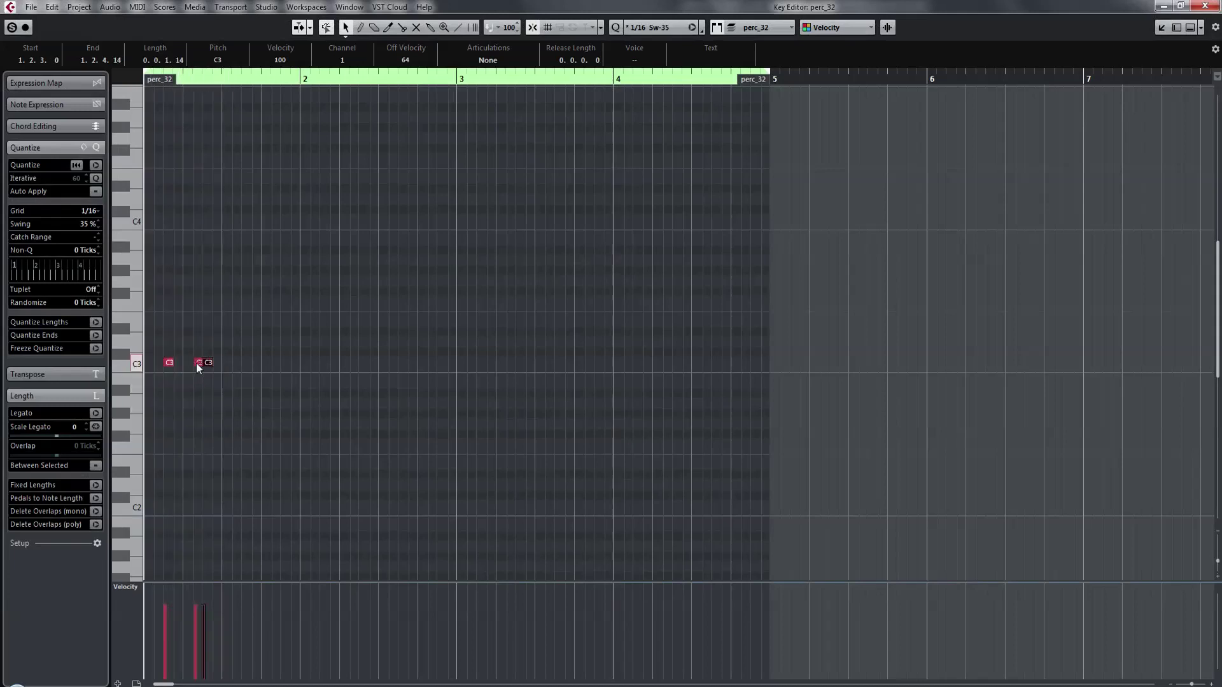
drag(196, 362, 217, 364)
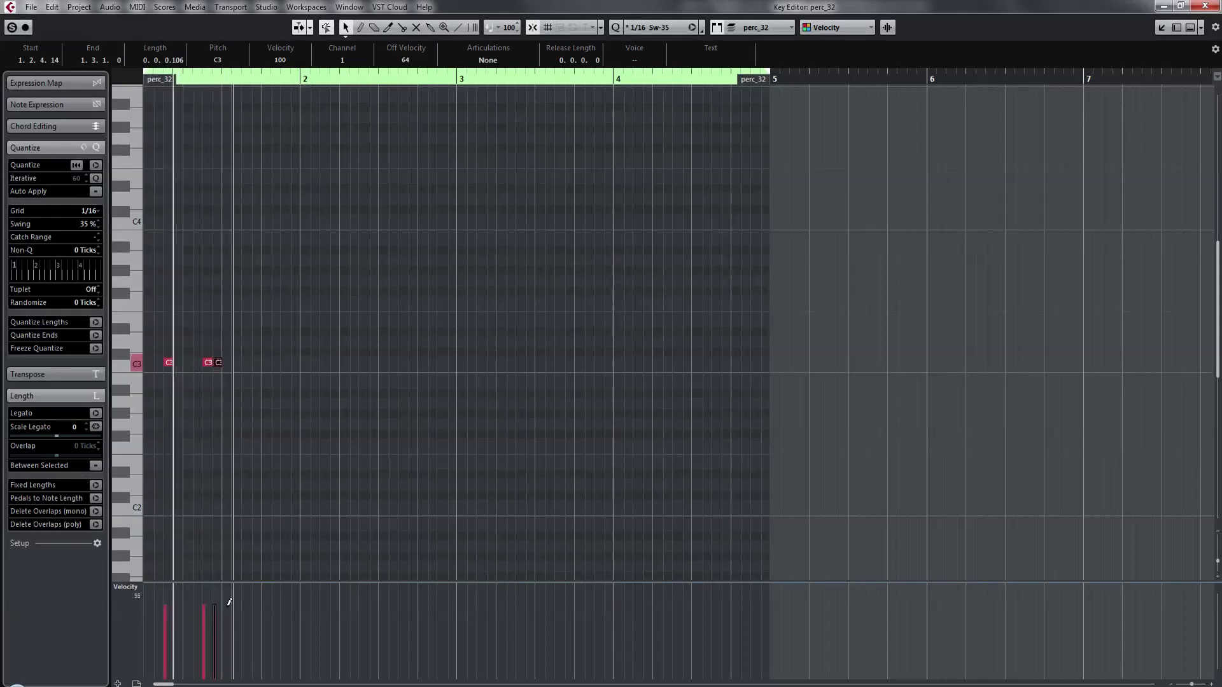
click(211, 446)
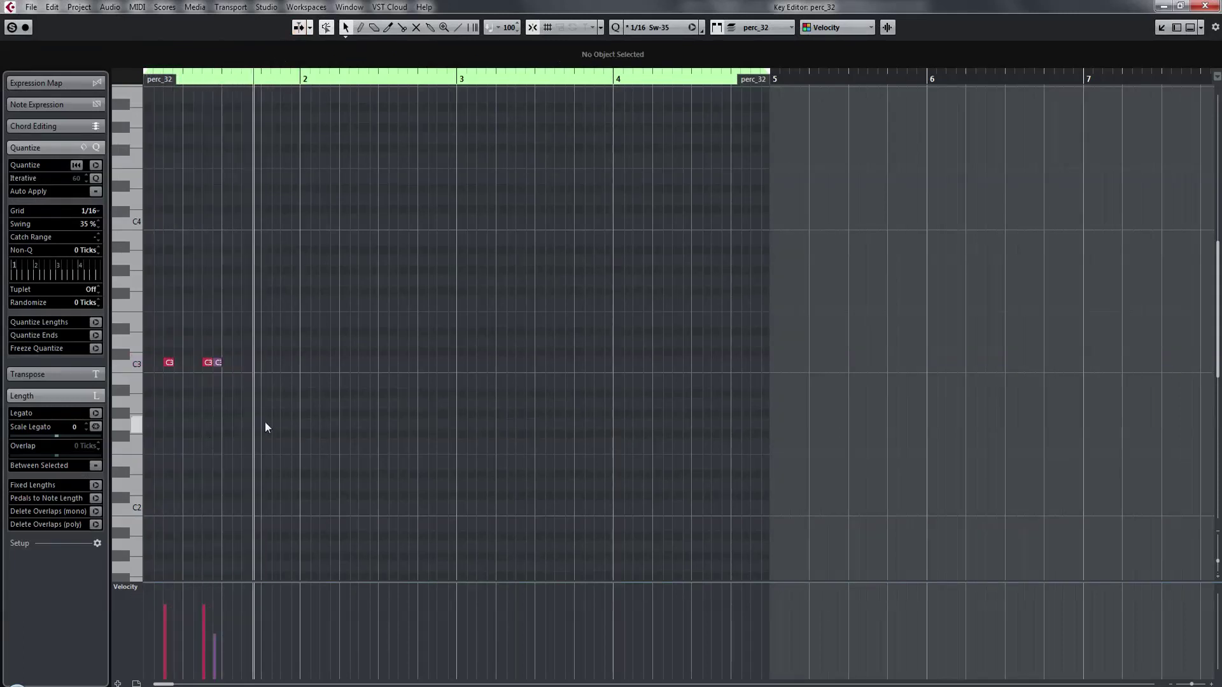
- Duplicate the three C3 notes from bar 1 so the copies start at 2.1.3
drag(270, 418, 158, 312)
key(ctrl+d)
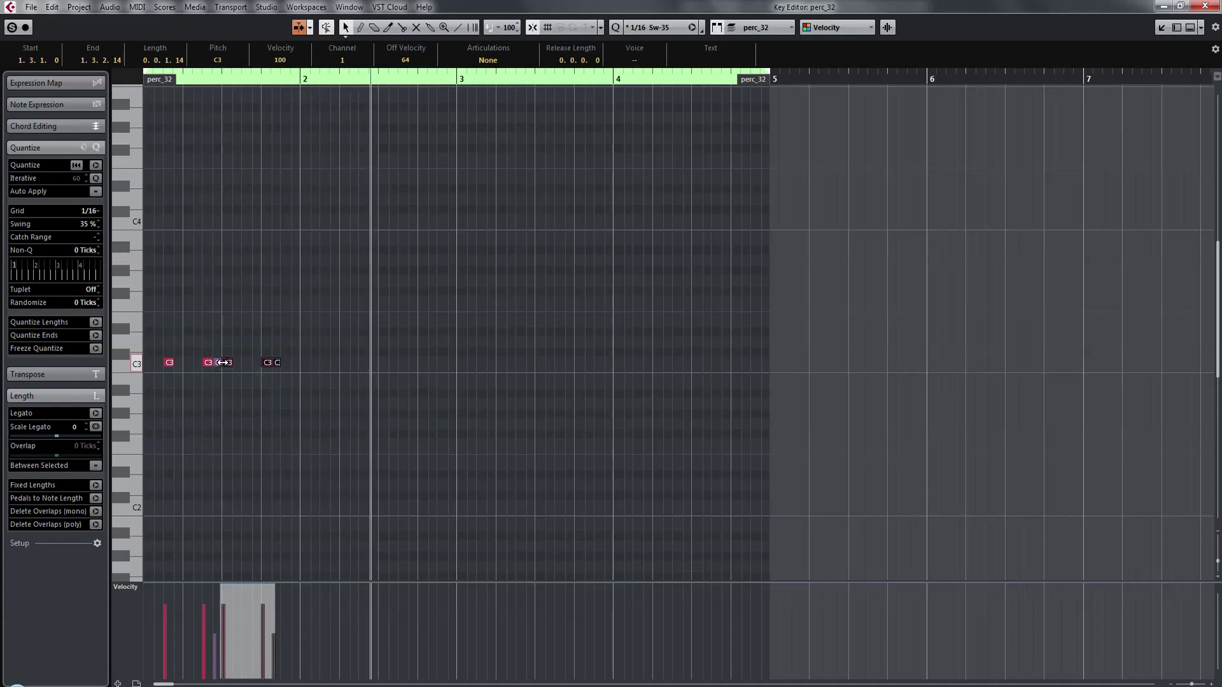
drag(227, 362, 328, 365)
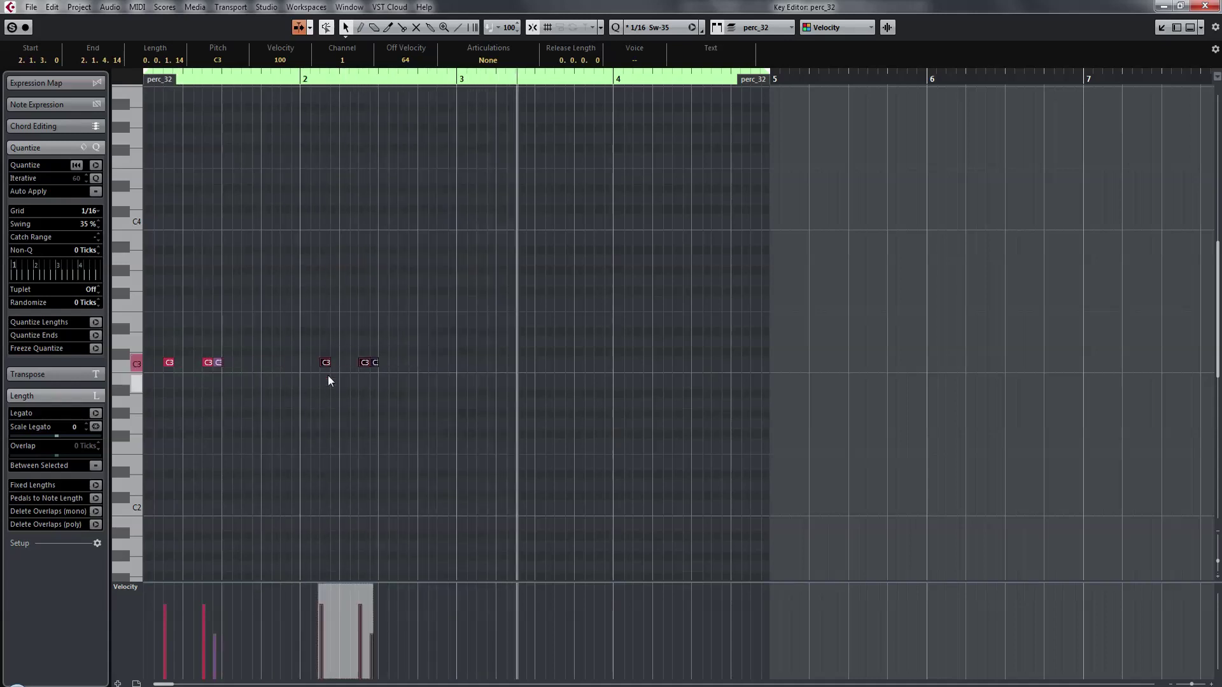
click(391, 445)
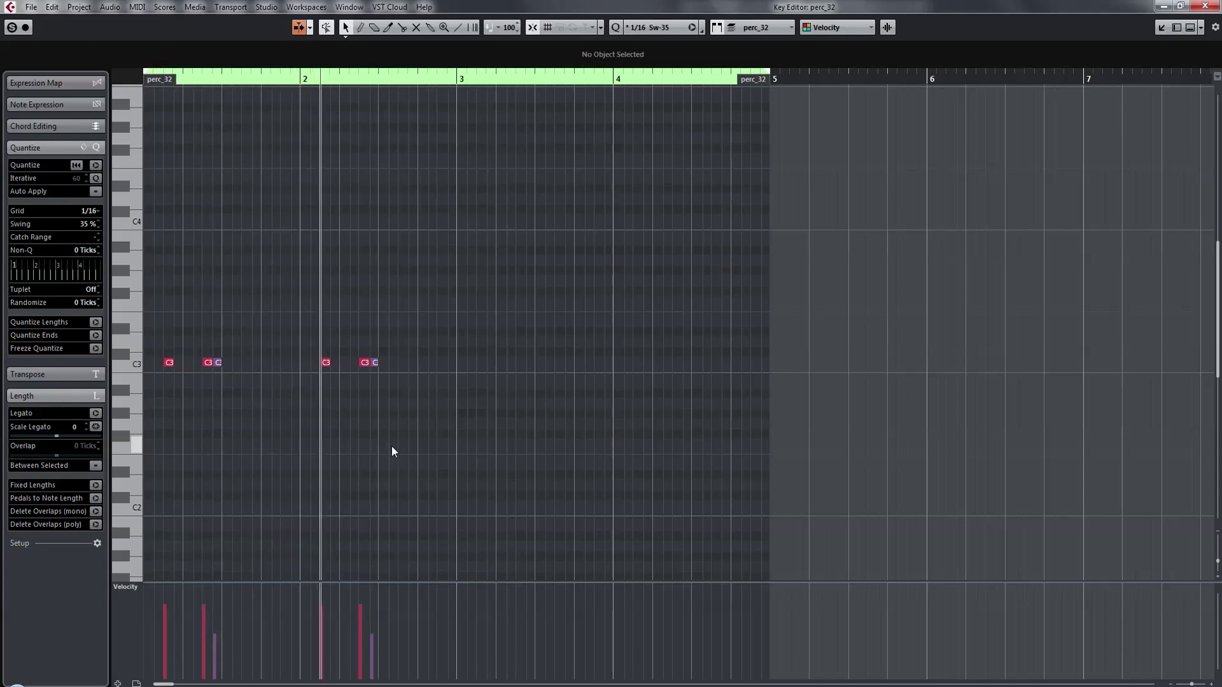
- Duplicate the C3 notes of bars 1 and 2 into bars 3 and 4, and close the note editor
drag(429, 443, 162, 318)
key(alt+d)
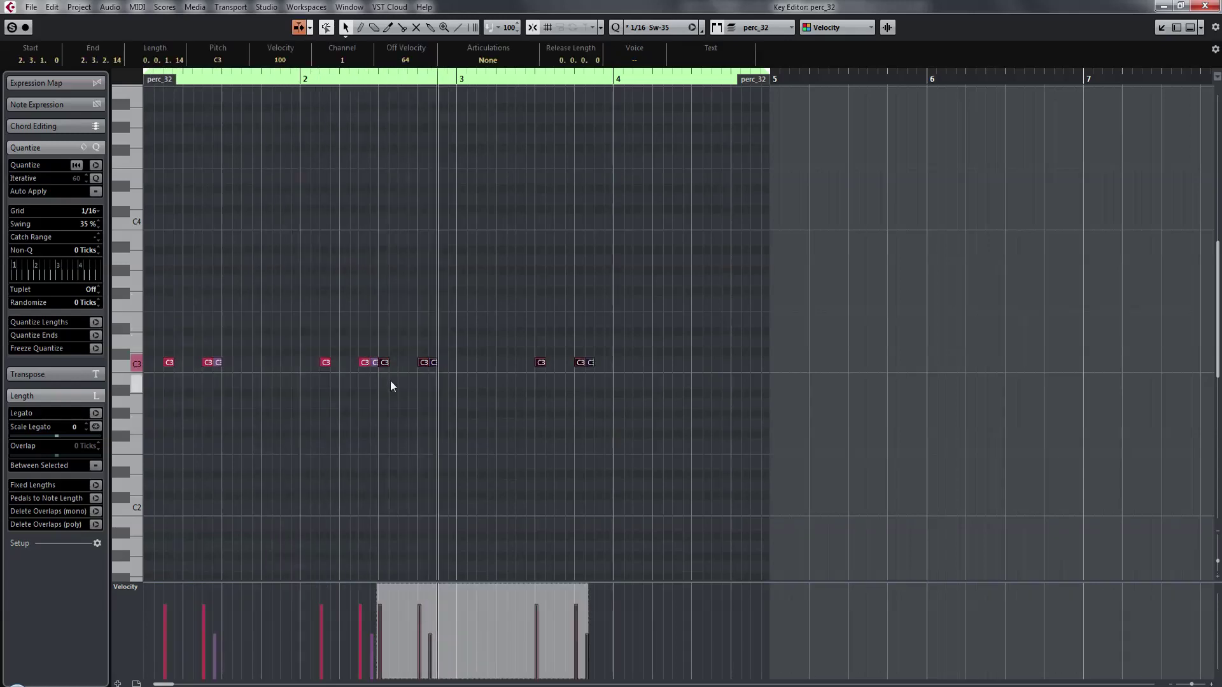
drag(385, 362, 480, 363)
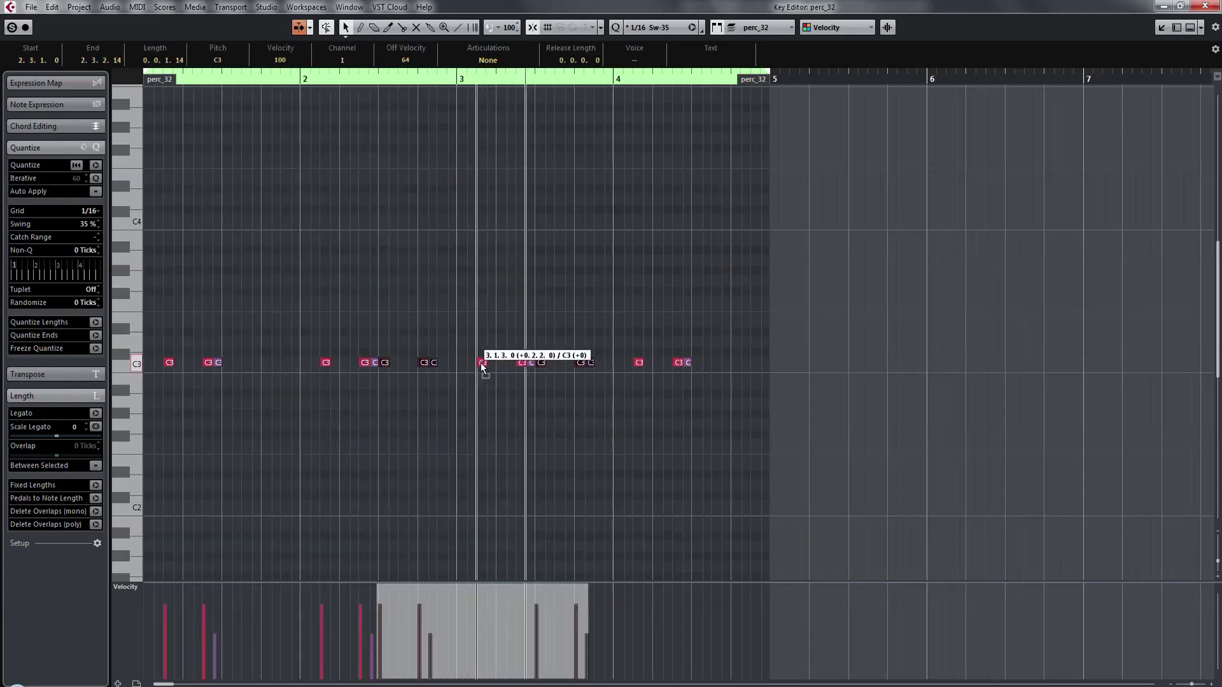
click(477, 412)
key(Return)
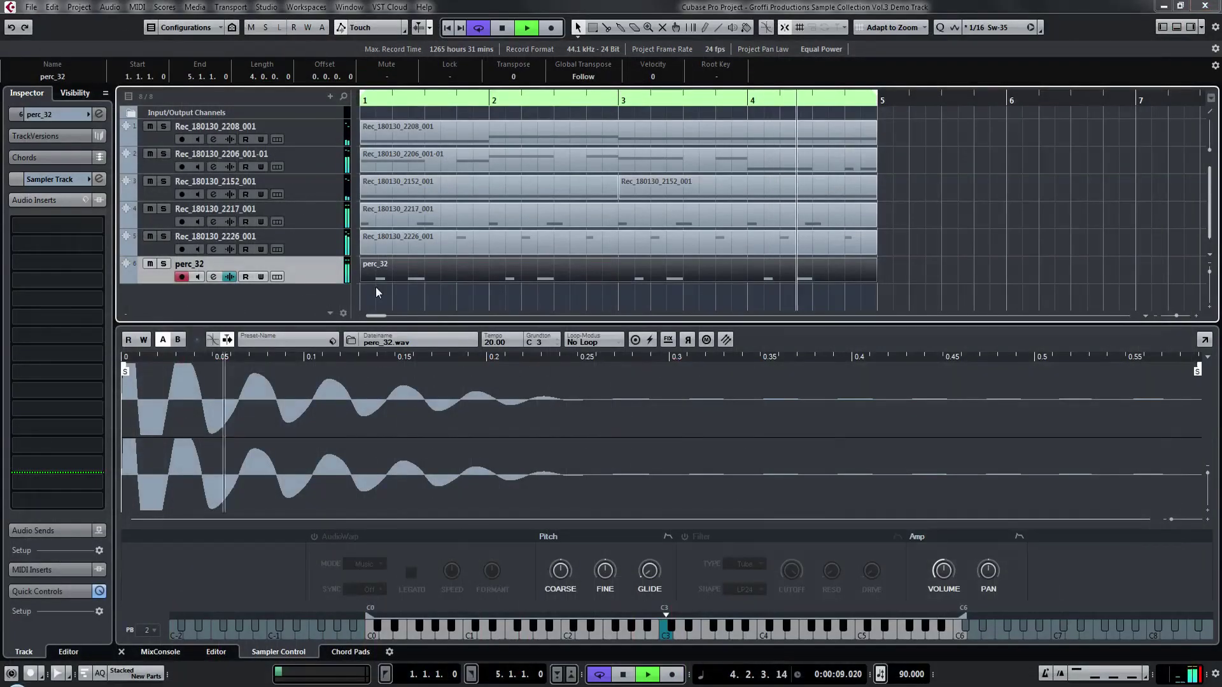
- Reopen the MediaBay and audition the perc samples during playback, working back from perc_9 to perc_25
key(F5)
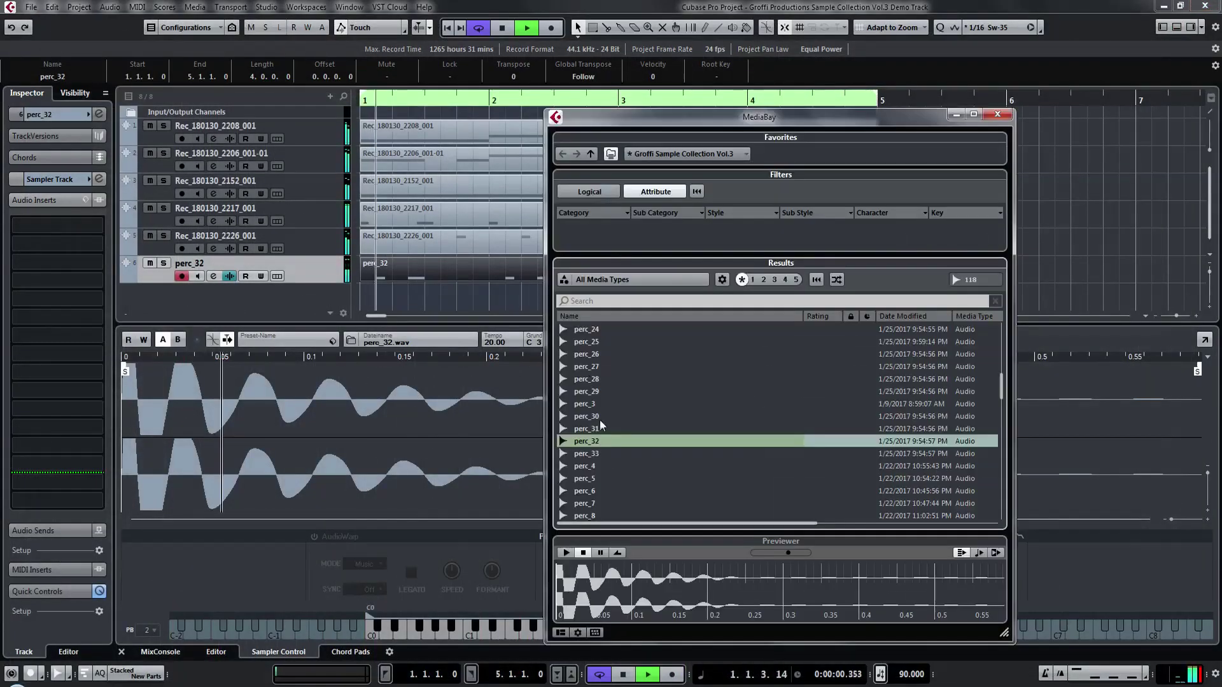
click(618, 478)
click(591, 492)
scroll(594, 491, down, 4)
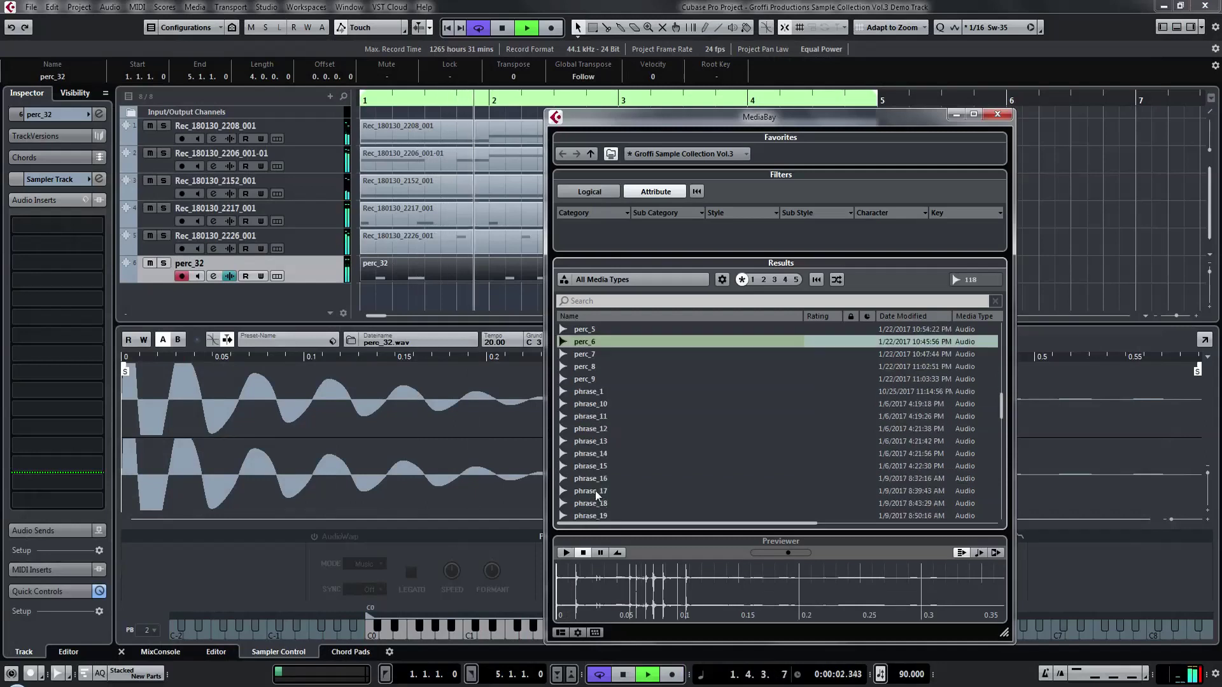
click(590, 389)
key(Up)
key(Up)
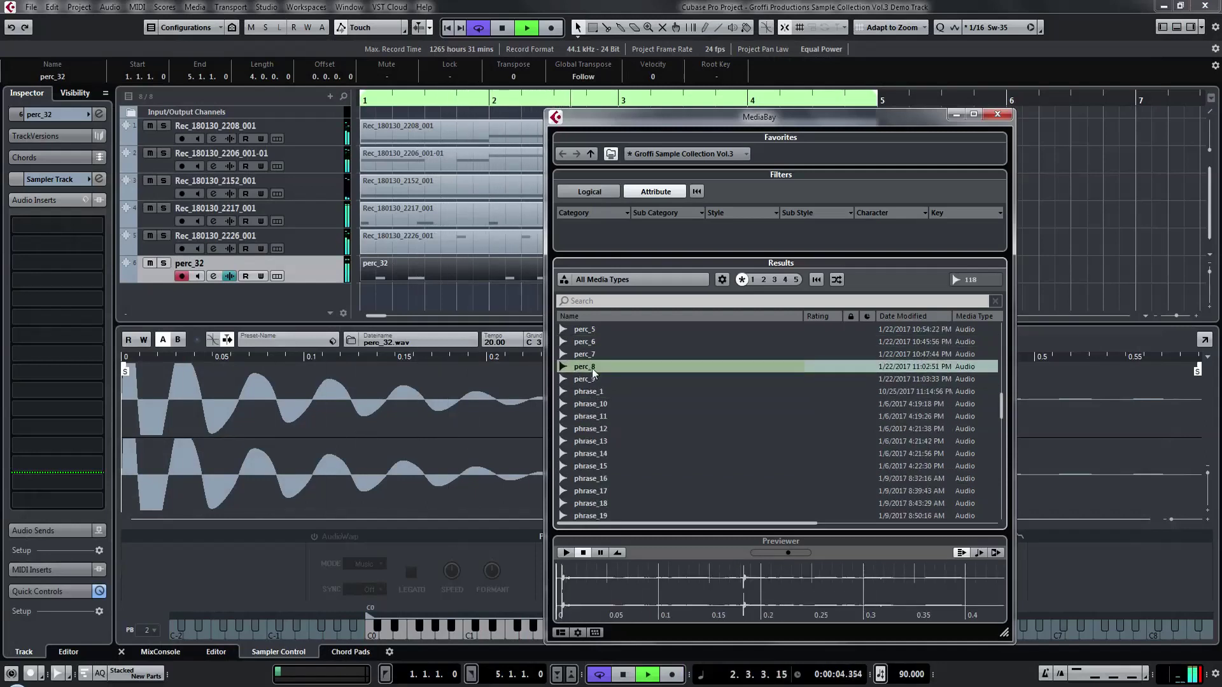
key(Up)
key(Up)
key(Up)
key(Up)
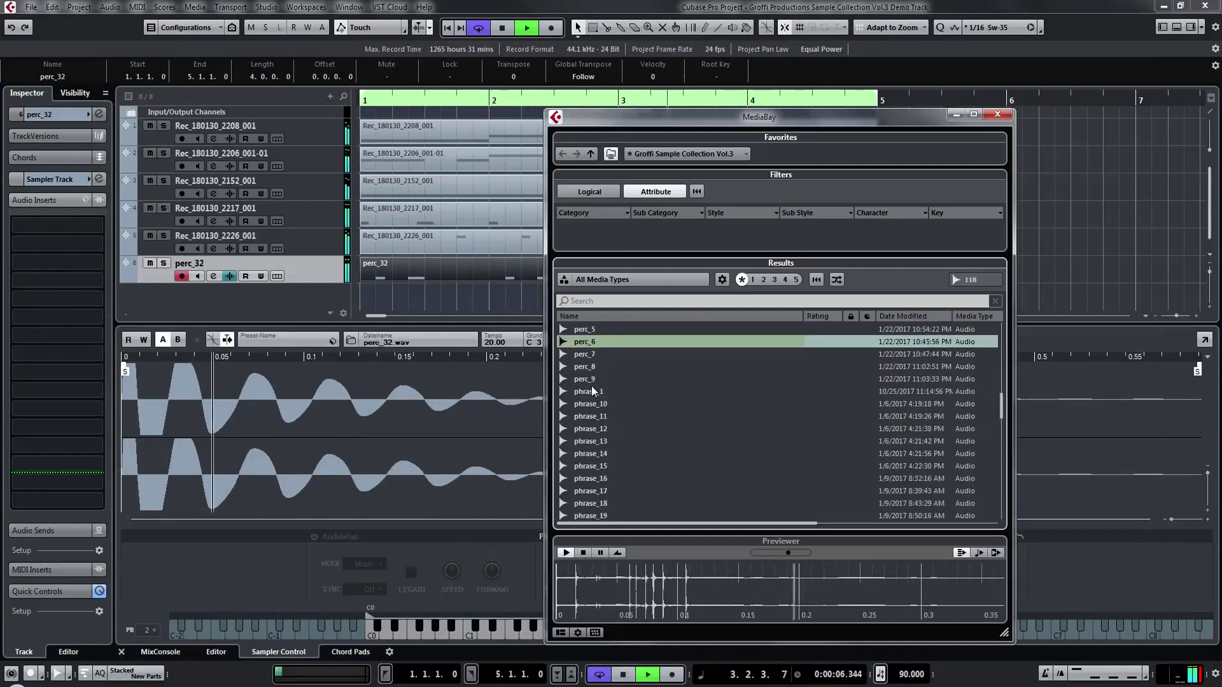
key(Up)
key(Up)
key(Up)
key(Up)
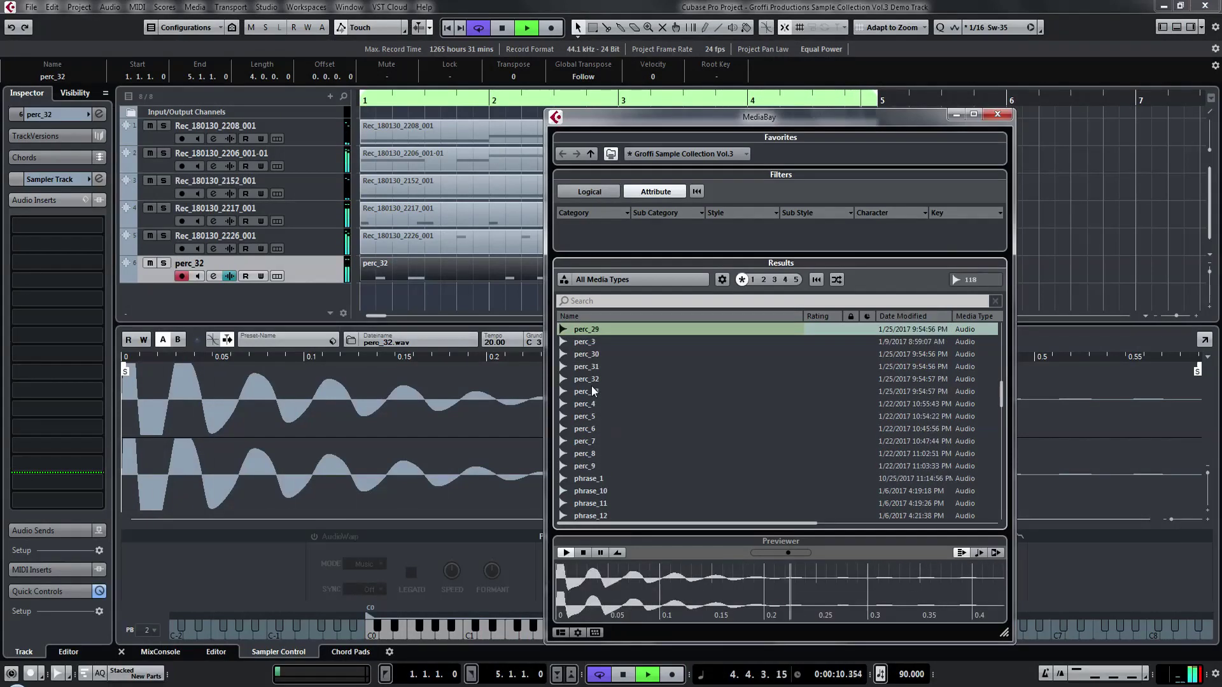
key(Up)
key(Up)
key(Up)
key(Up)
key(Up)
scroll(591, 386, up, 3)
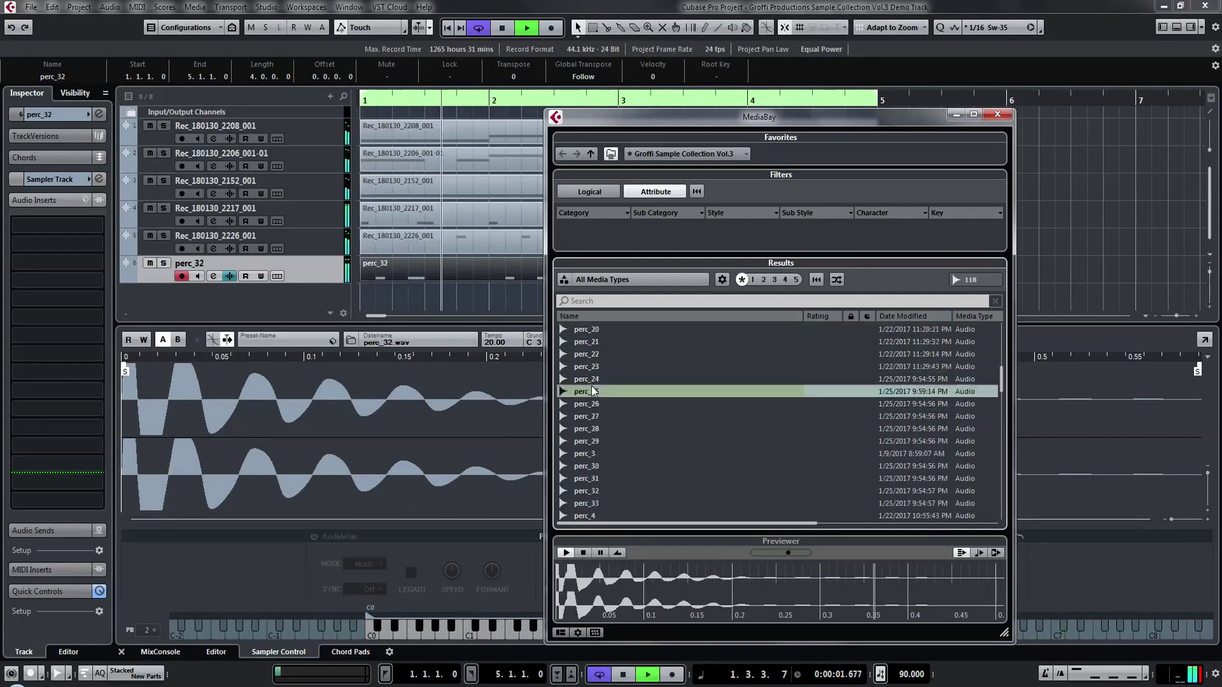
- Audition earlier perc samples during playback, comparing those around perc_12 and perc_13
click(613, 369)
scroll(606, 400, up, 3)
click(597, 416)
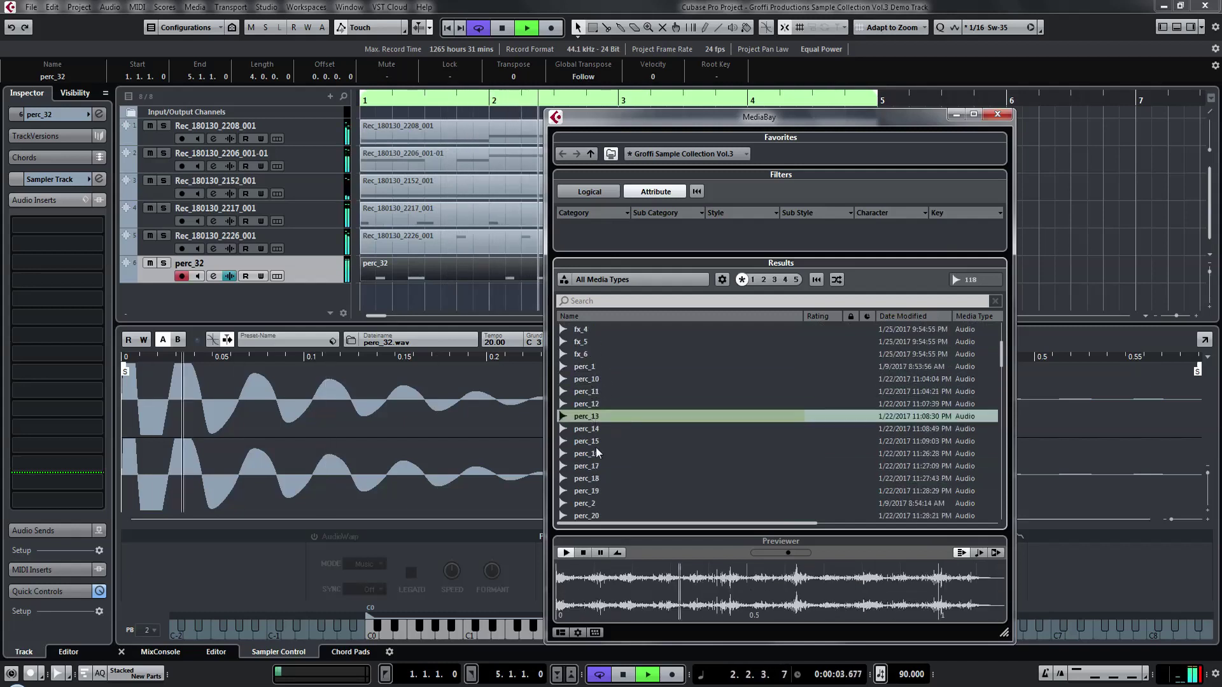
key(Down)
key(Up)
key(Up)
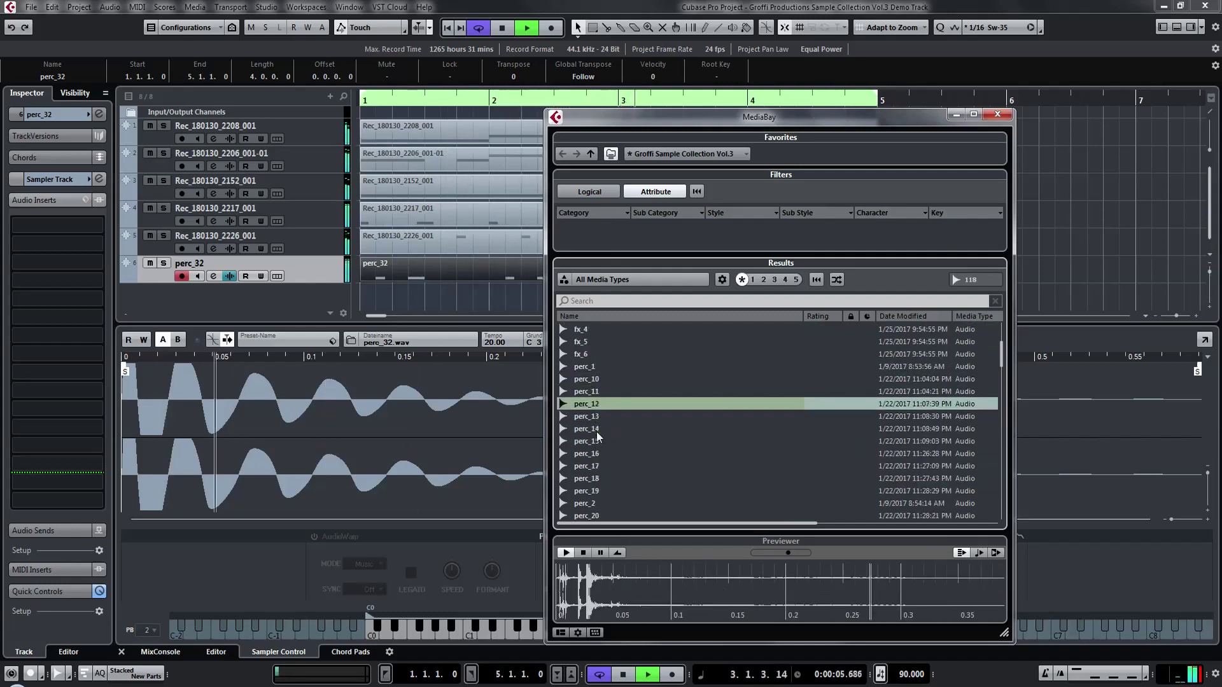
key(Up)
key(Down)
click(599, 417)
key(Up)
key(Up)
key(Up)
key(Up)
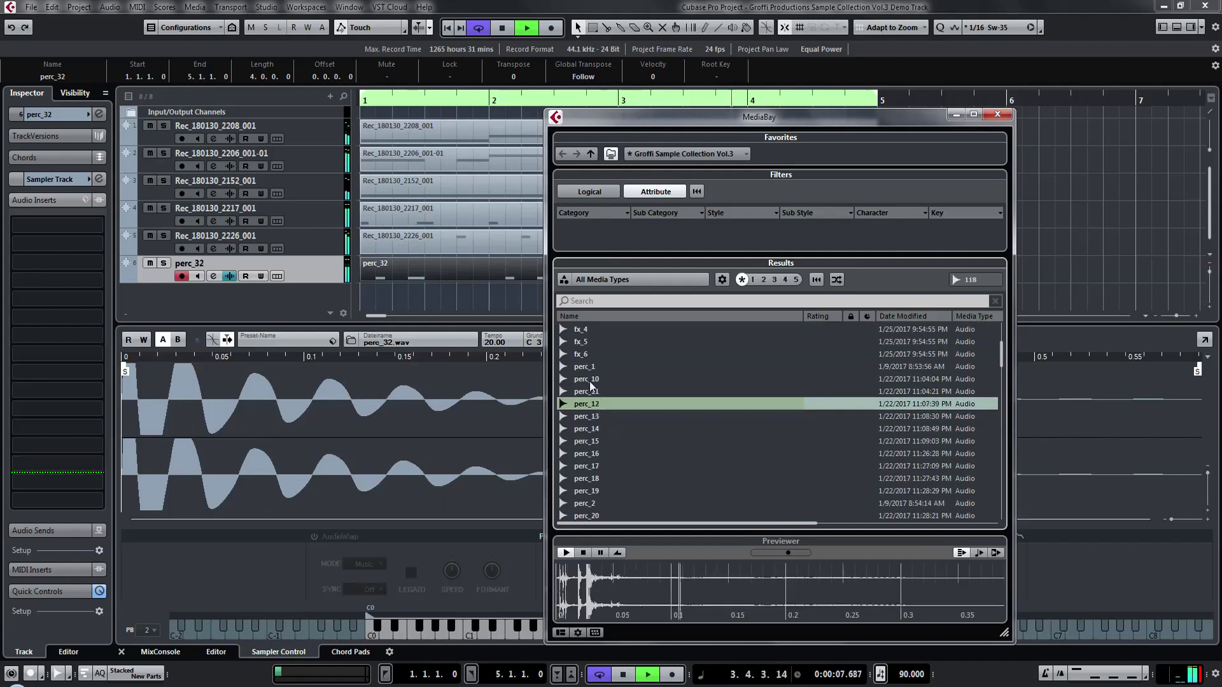
- Preview perc_10 and perc_11 and create a sampler track from perc_11
click(592, 379)
click(595, 392)
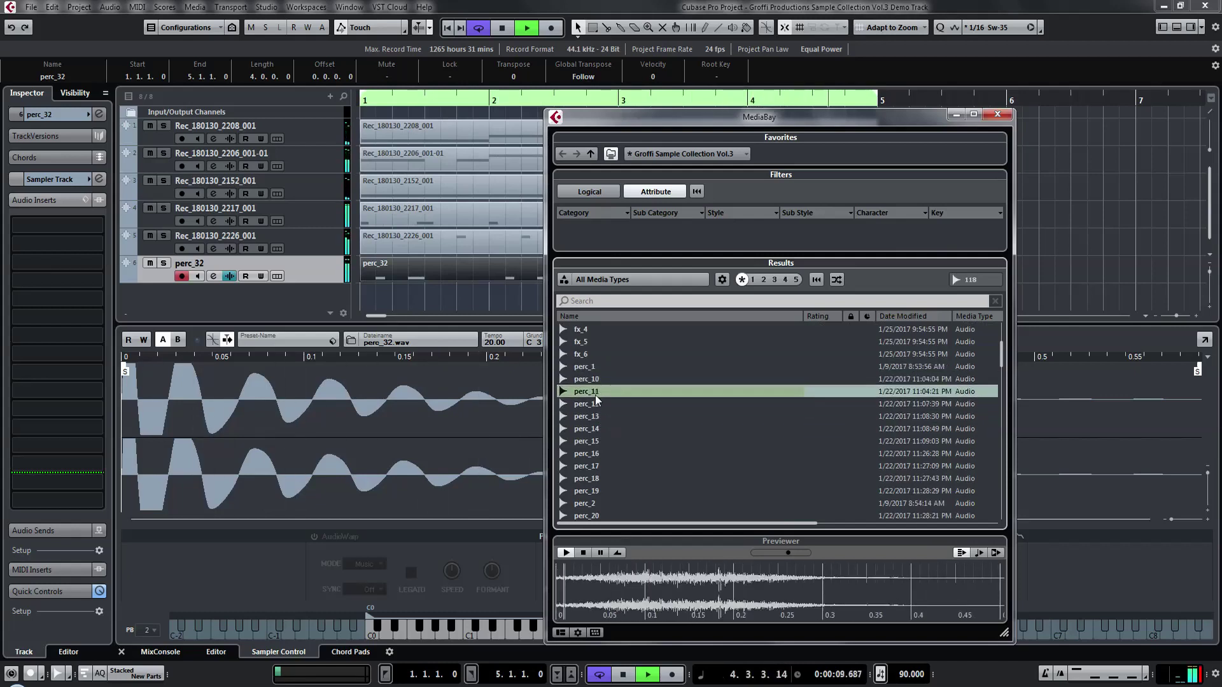
right_click(594, 394)
click(630, 431)
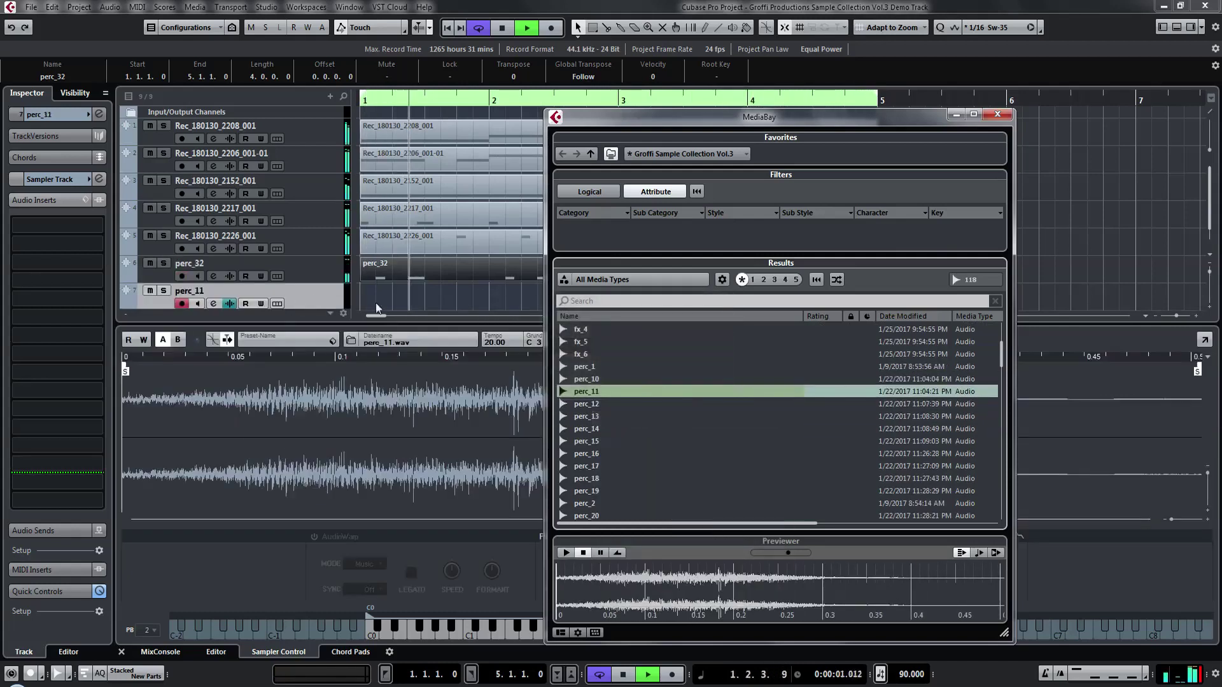
- Create a four-bar part on the perc_11 track and move the sample start to the transient at about 0.18 s
click(378, 299)
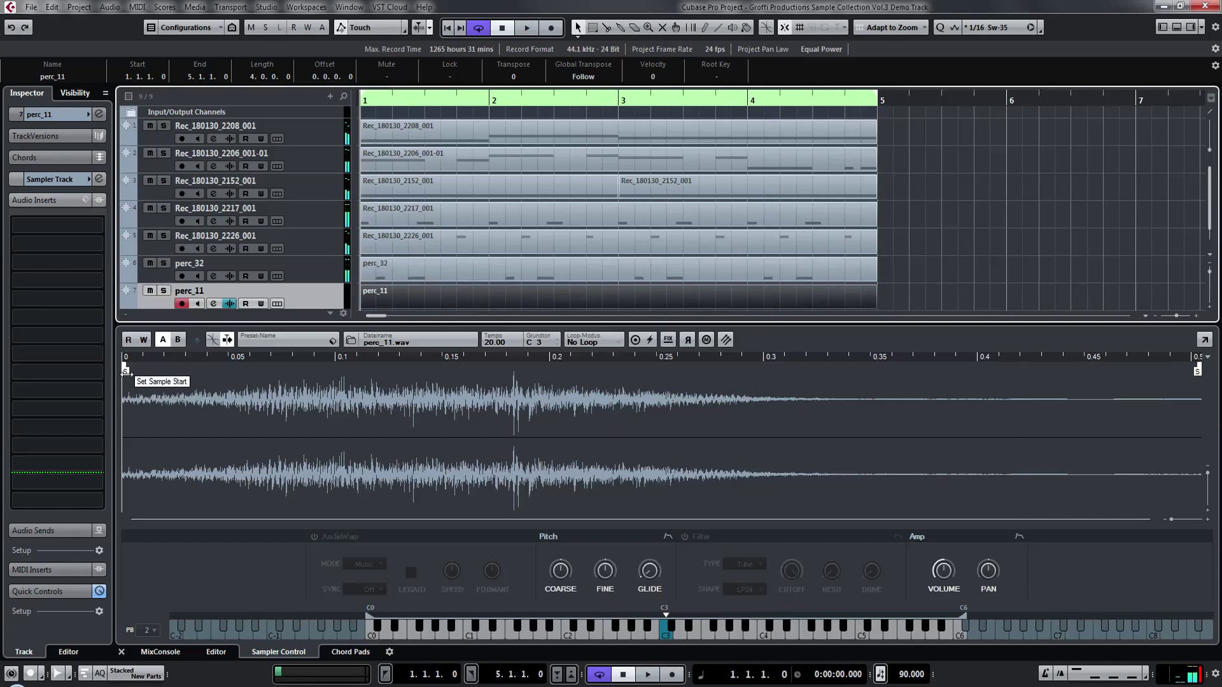
drag(127, 374, 515, 369)
key(space)
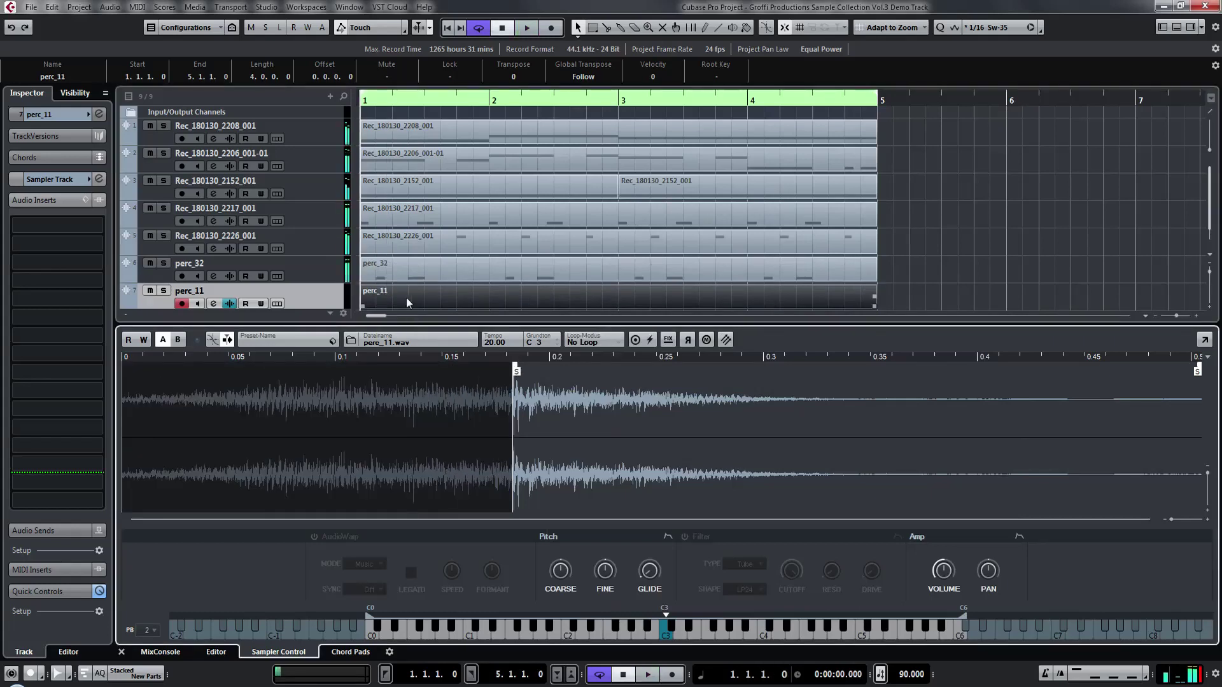
- Place a C3 note on beat 2 of each of the four bars in the perc_11 part and close the note editor
double_click(406, 297)
click(197, 364)
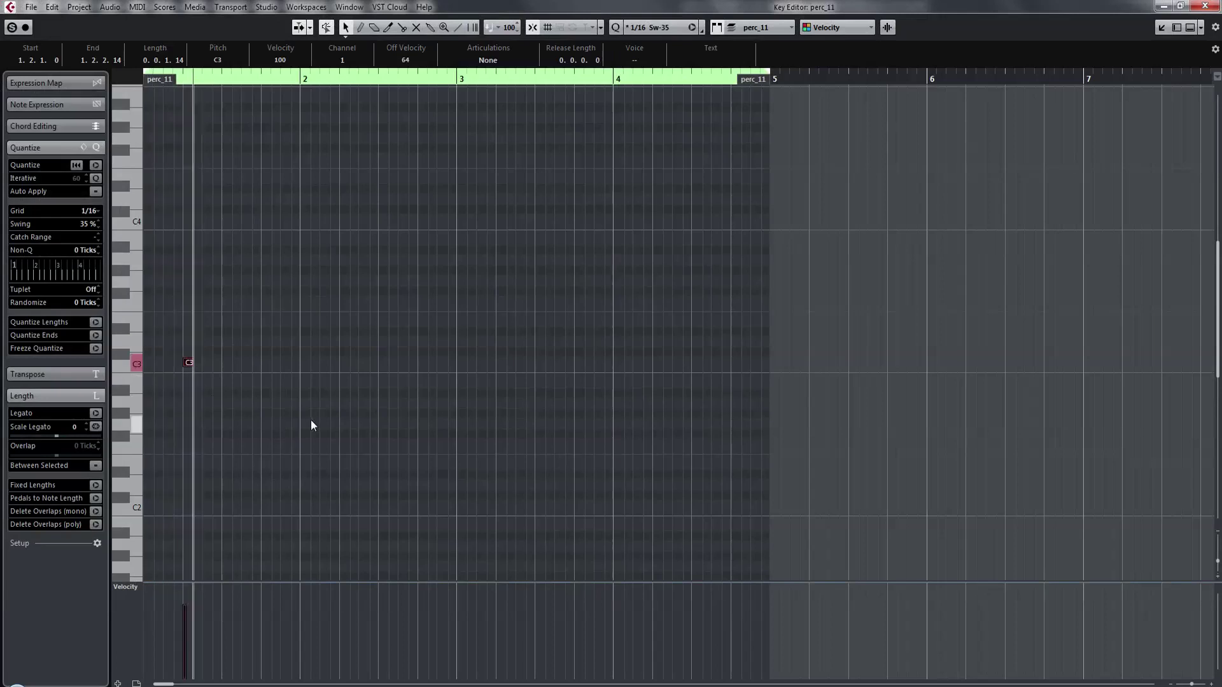
click(343, 363)
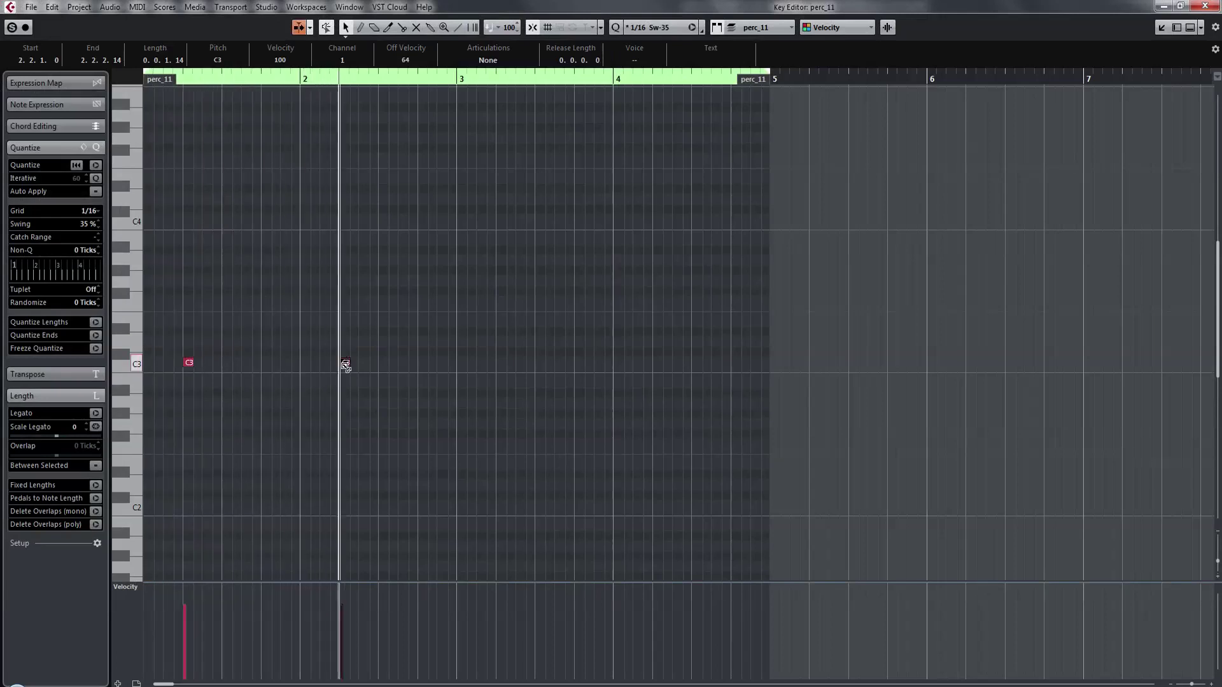
click(501, 363)
click(659, 363)
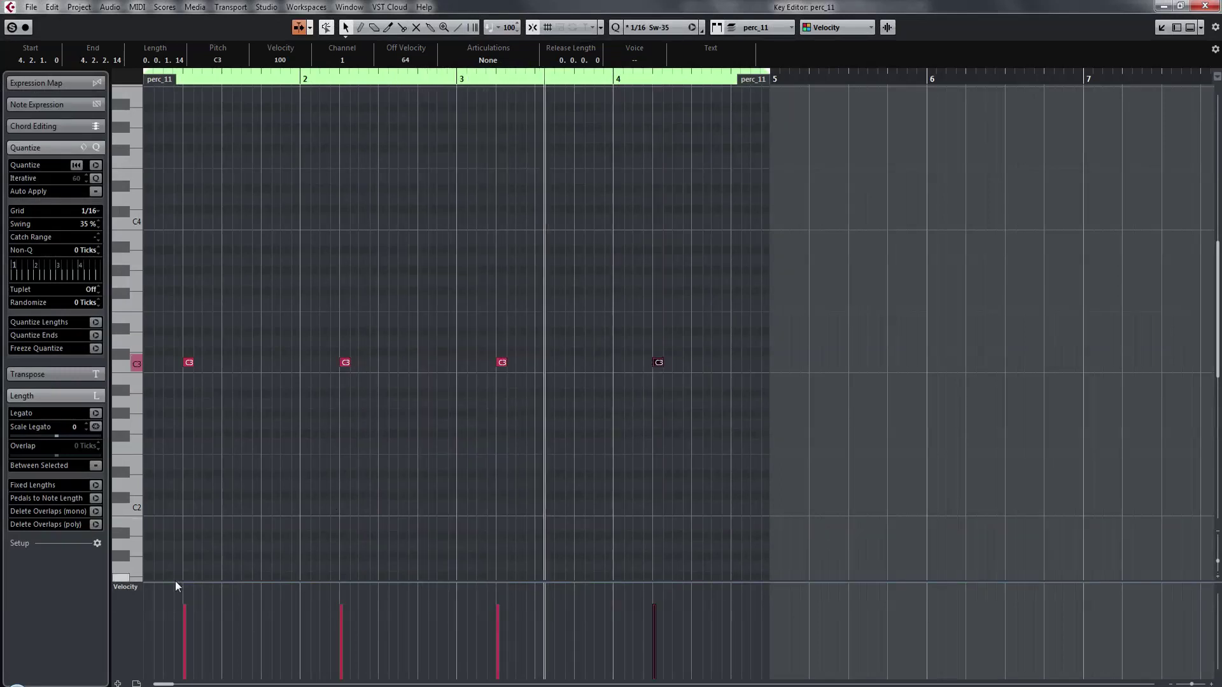
click(1217, 4)
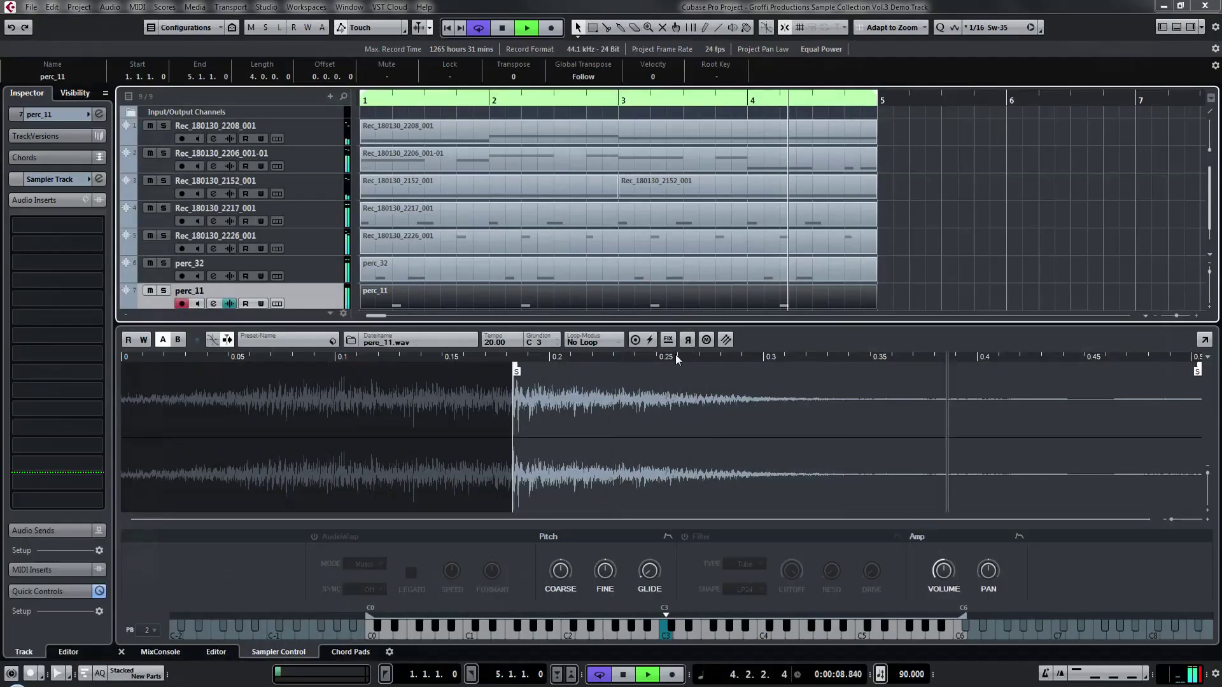
- Move the perc_11 sample start further in, to about 0.24 s
mouse_move(514, 368)
mouse_down()
mouse_move(650, 372)
mouse_move(619, 374)
mouse_up()
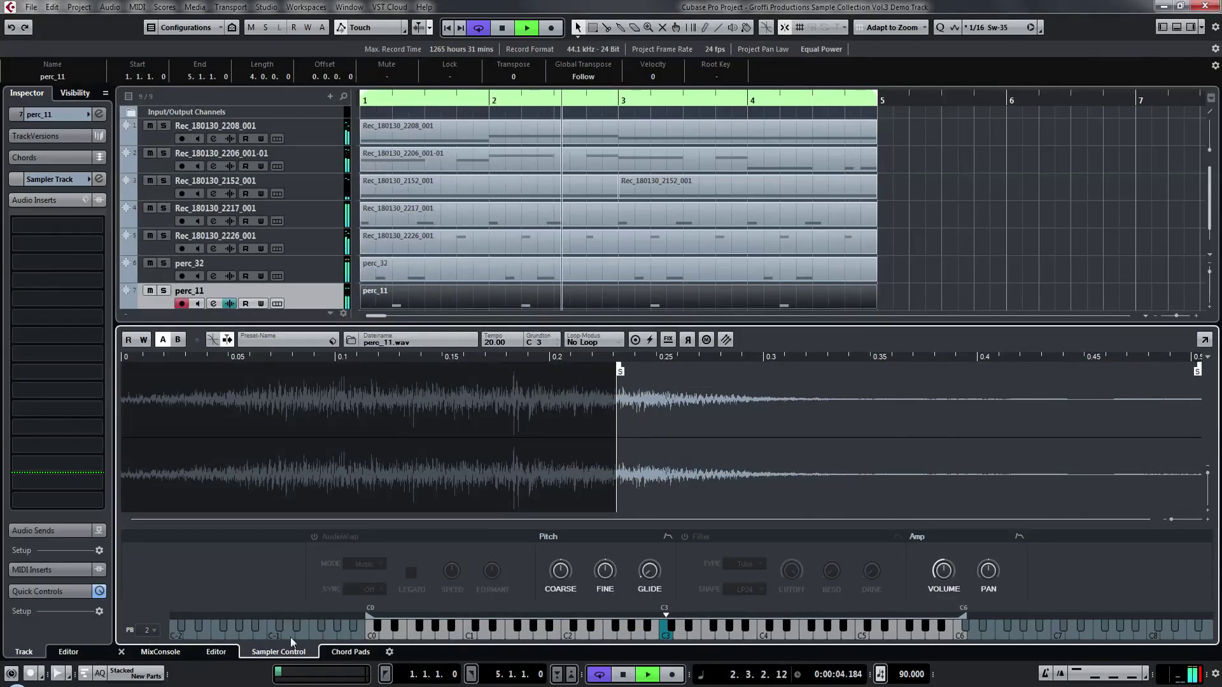
mouse_move(618, 368)
mouse_down()
mouse_move(652, 368)
mouse_move(635, 373)
mouse_up()
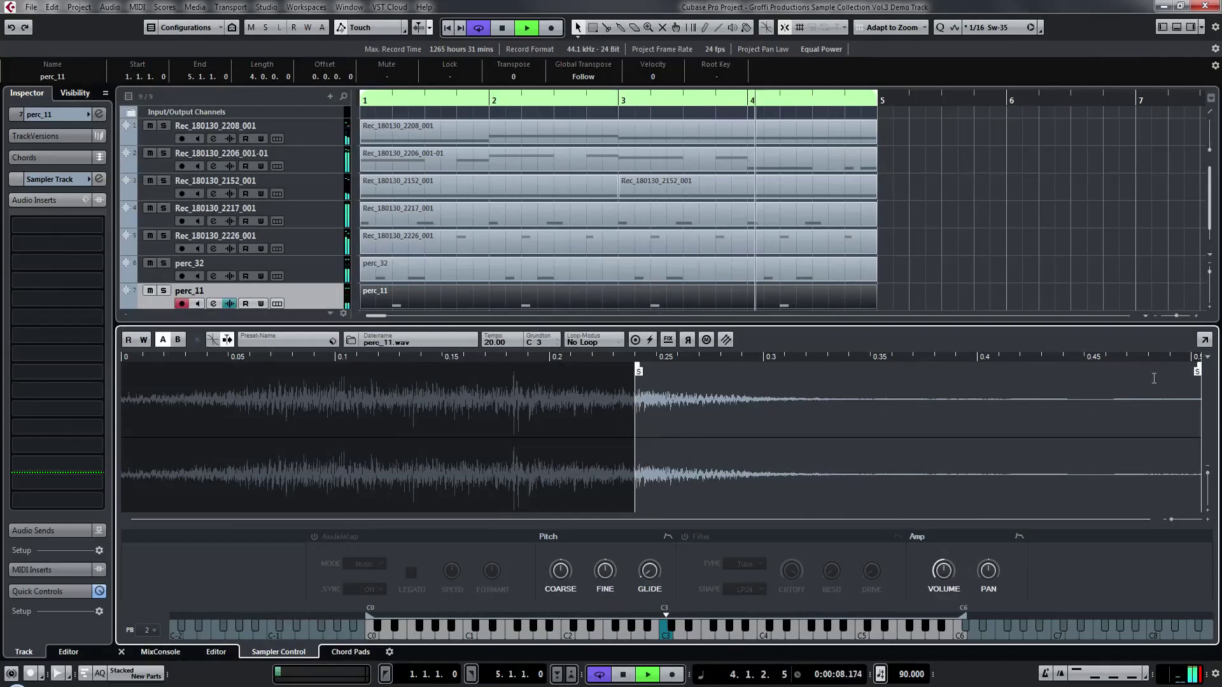
- Add a fade-out to the perc_11 sample starting at about 0.36 s and close the sampler view
drag(1199, 366, 1130, 366)
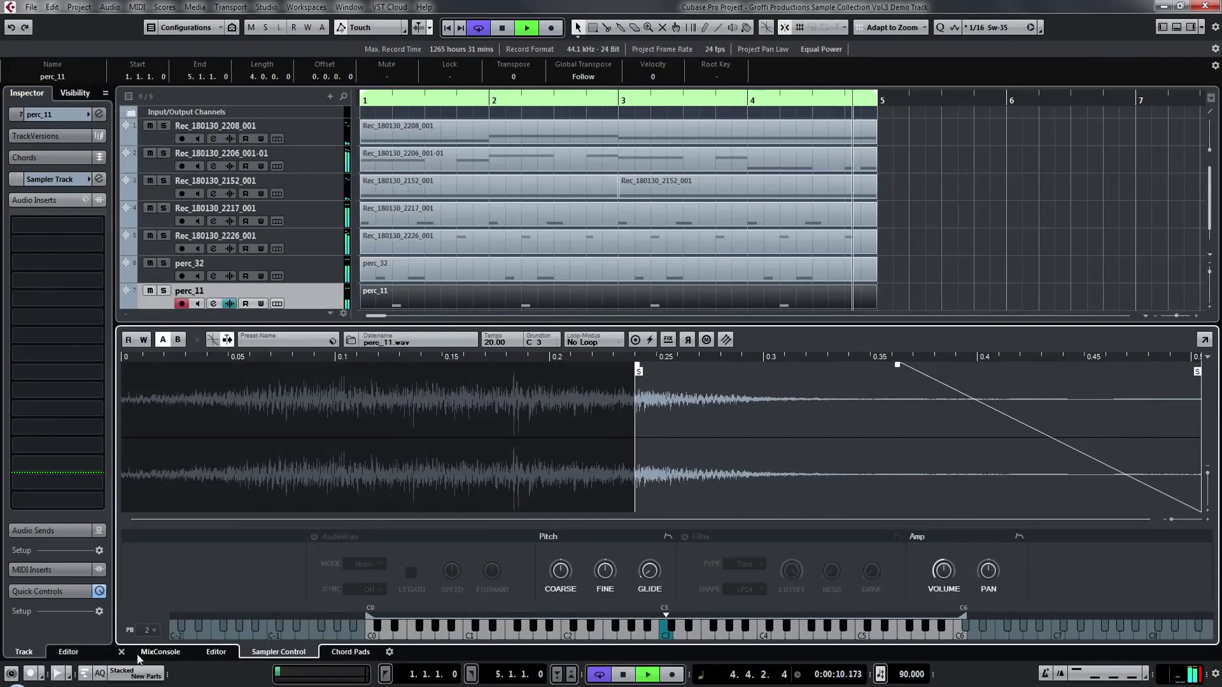
click(121, 652)
- Preview percussion and fx samples in the MediaBay and create a sampler track from fx_4
key(F5)
click(598, 455)
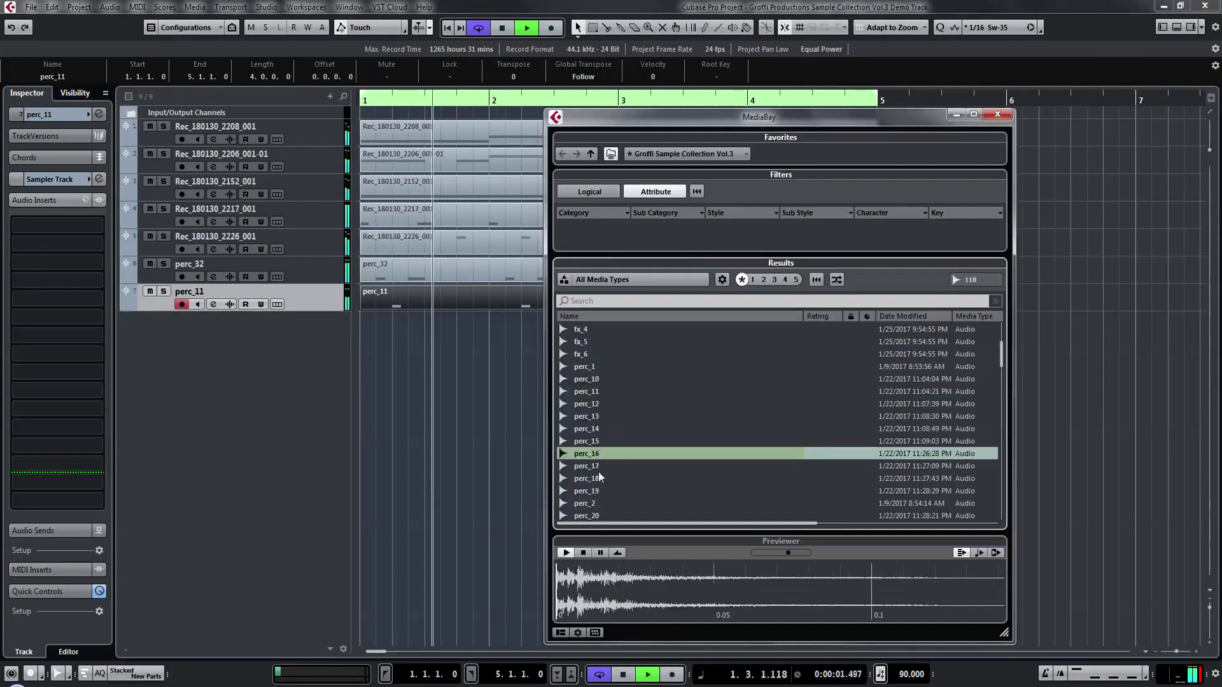
key(Up)
scroll(598, 486, up, 4)
key(Up)
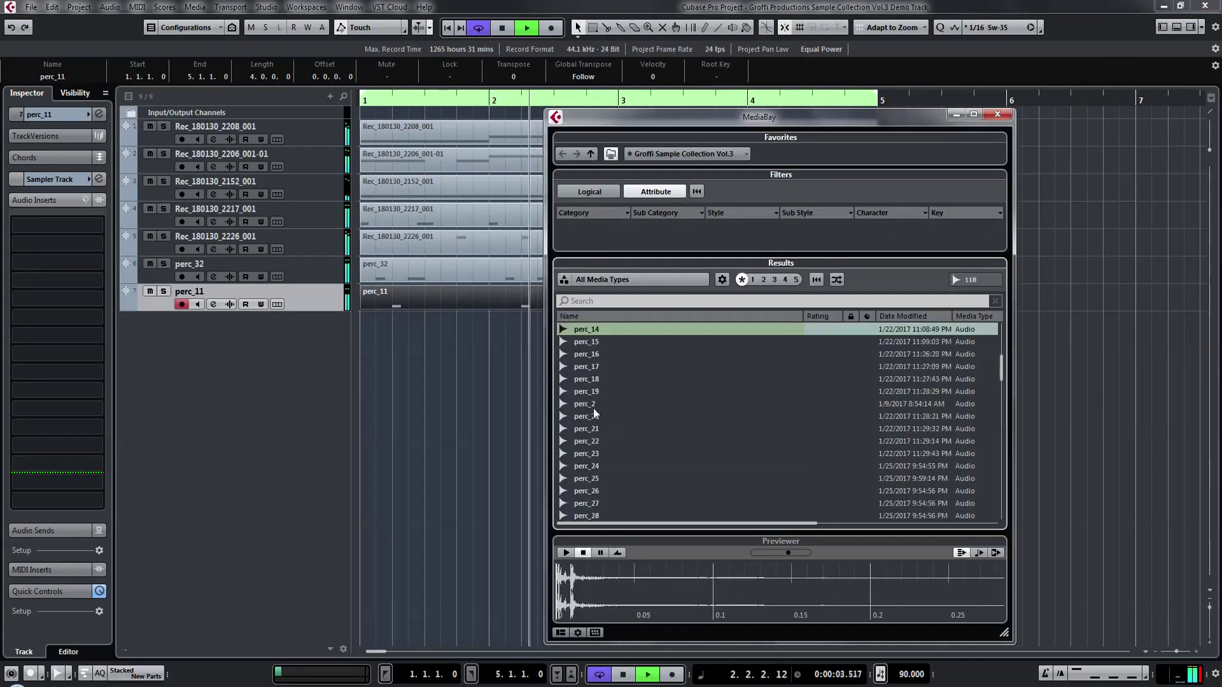
scroll(598, 362, up, 6)
click(591, 439)
click(581, 432)
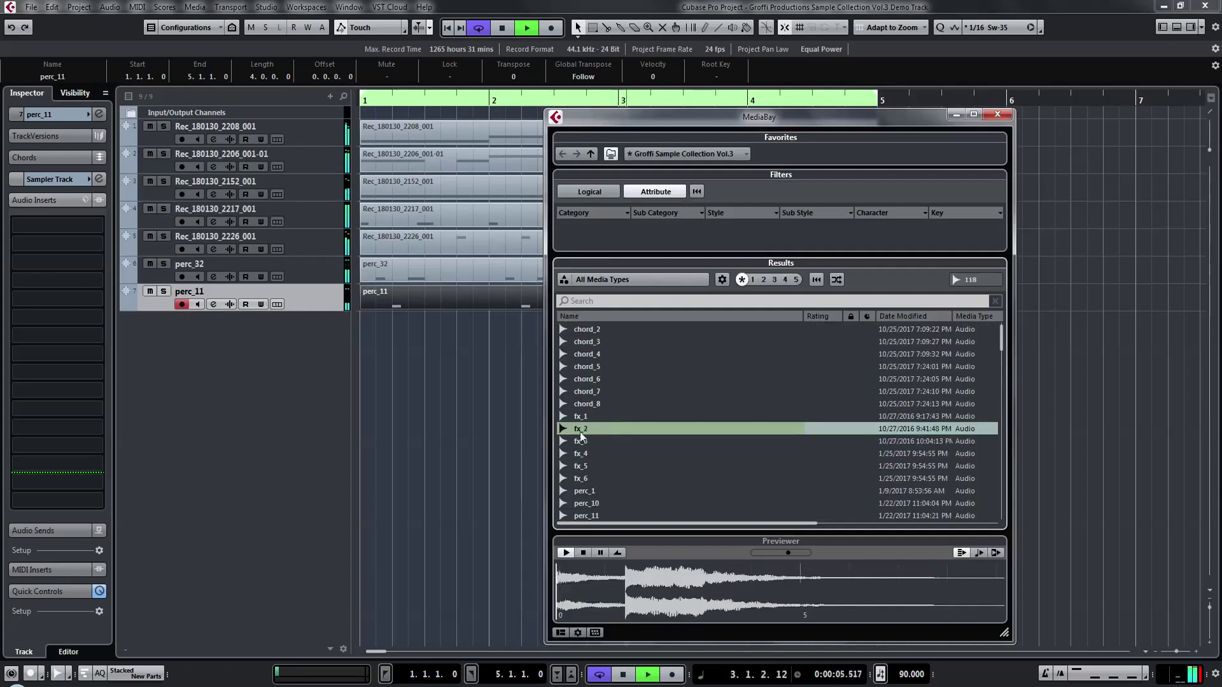
click(587, 415)
click(591, 453)
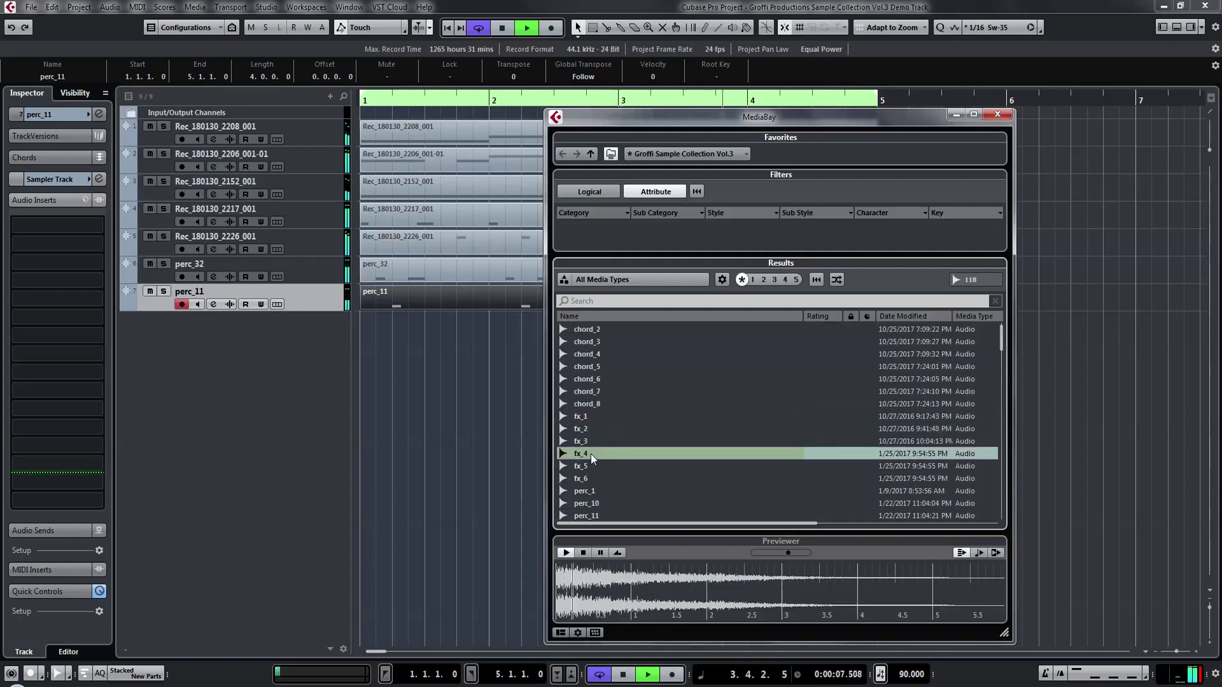
right_click(592, 454)
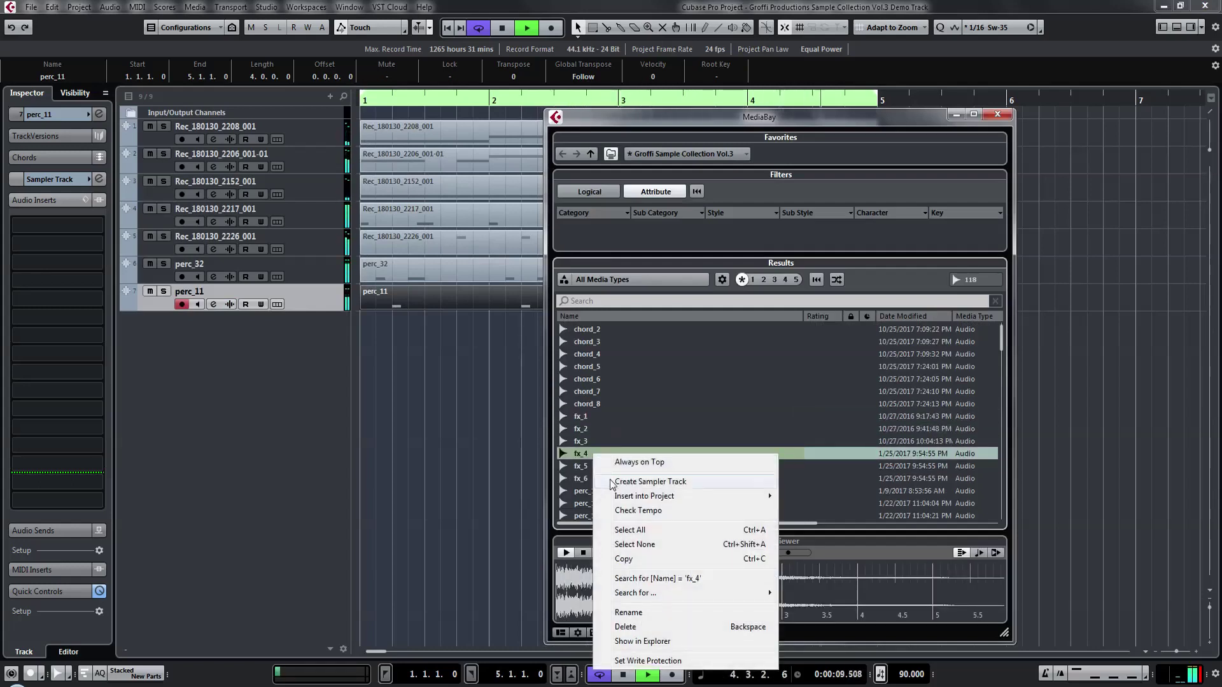
click(649, 482)
- Create a four-bar part on the fx_4 track and fill it with two consecutive two-bar C3 notes
scroll(400, 300, down, 2)
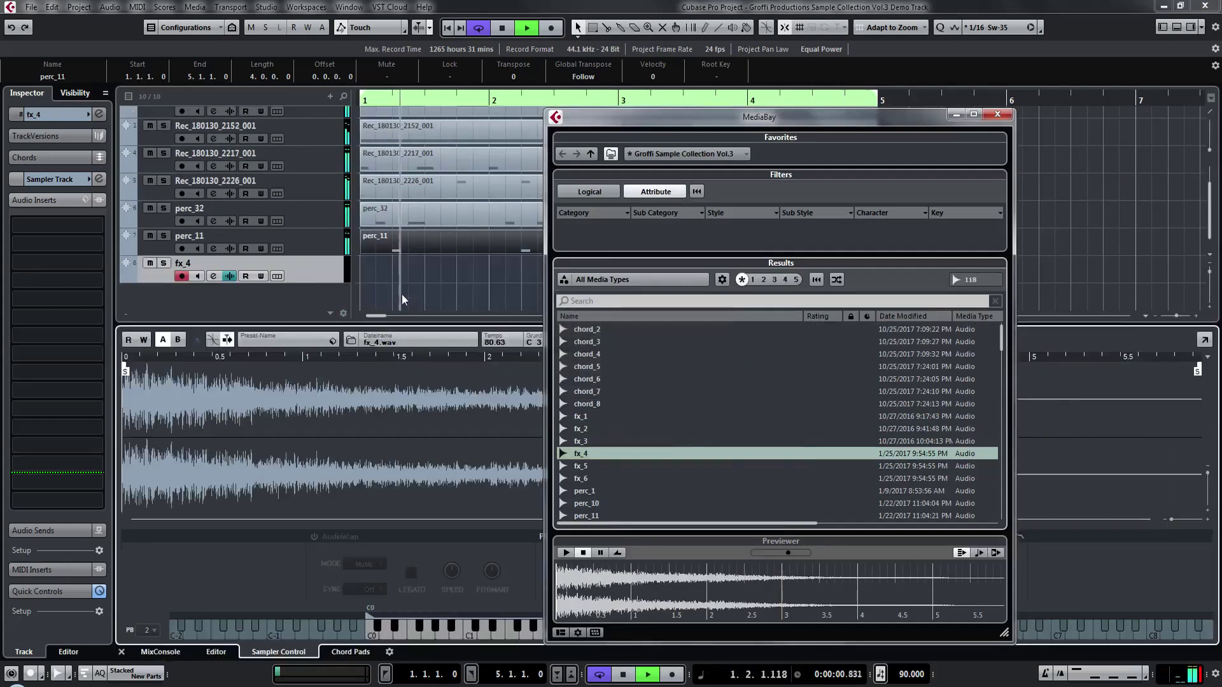
double_click(380, 265)
double_click(404, 267)
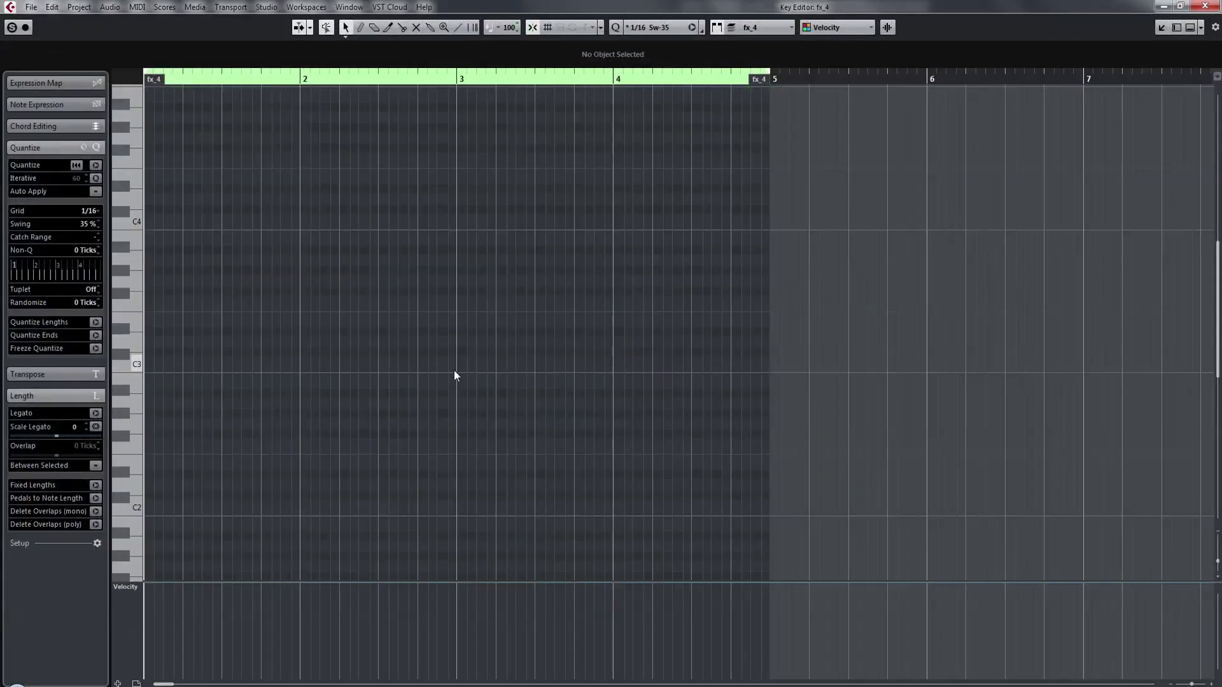
mouse_move(457, 362)
mouse_down()
mouse_move(768, 357)
mouse_move(177, 364)
mouse_up()
key(ctrl+d)
key(space)
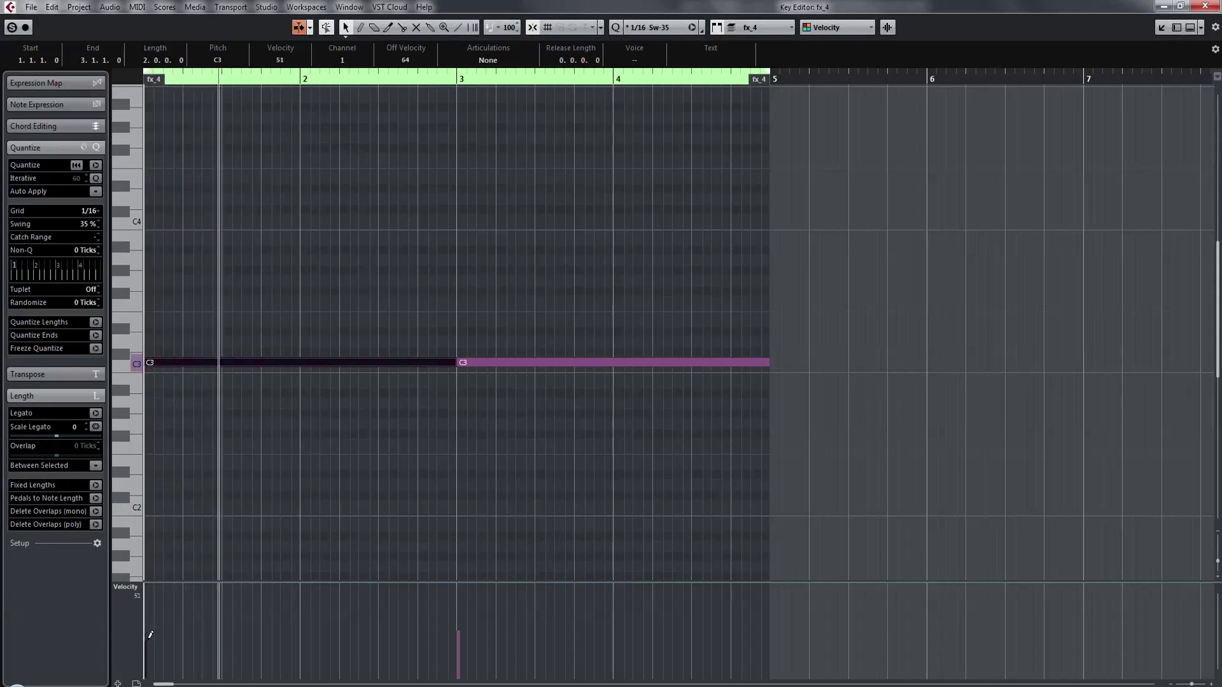
- Lower the velocity of both fx_4 notes to 44, close the note editor and play the project
drag(150, 635, 461, 644)
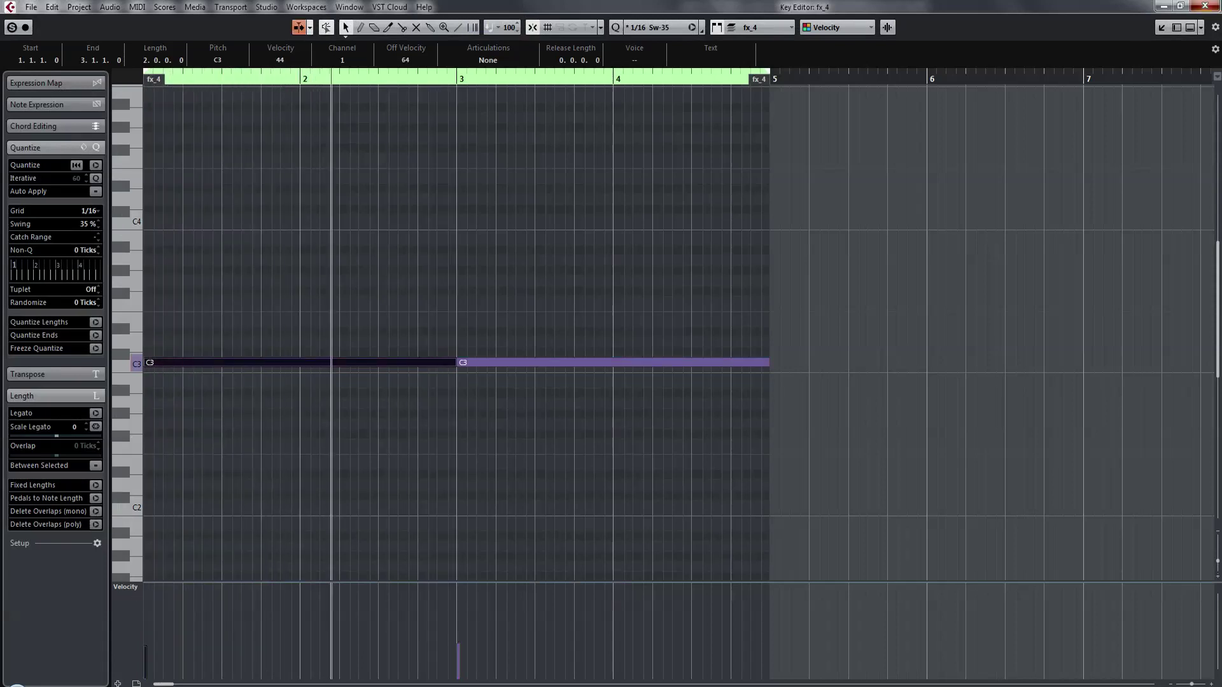
key(Return)
key(space)
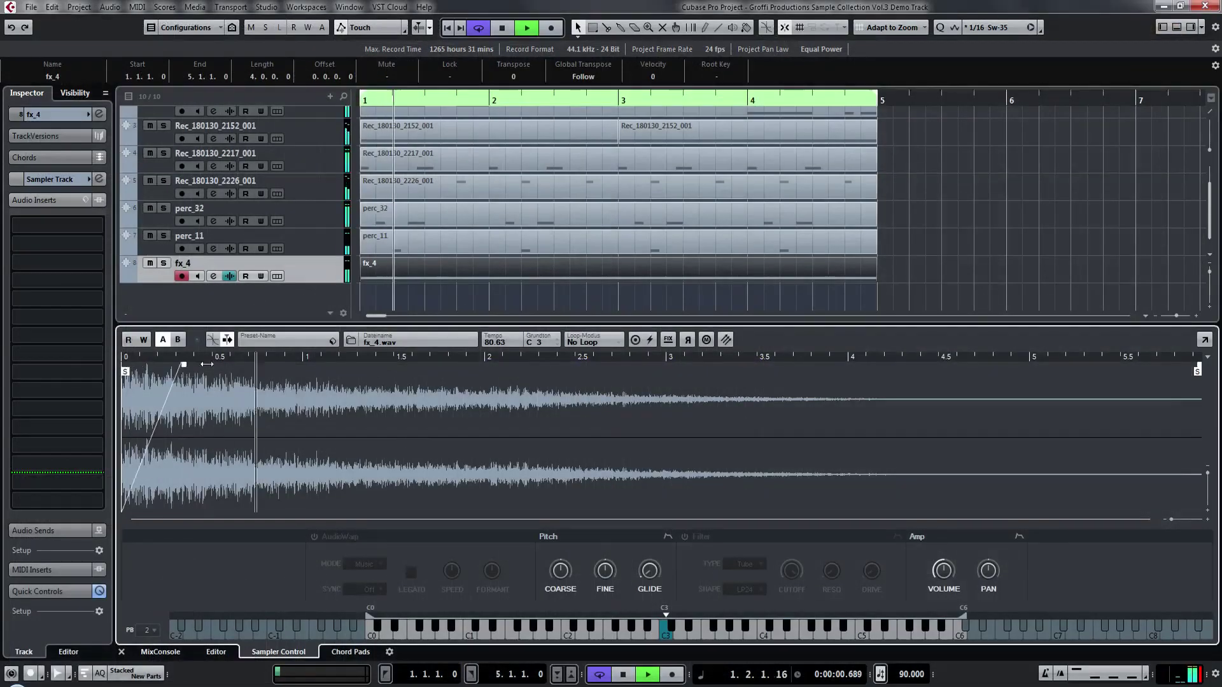
- Add a fade-in of about 1.6 s to the fx_4 sample, bow its curve upward and close the sampler view
drag(126, 365, 423, 365)
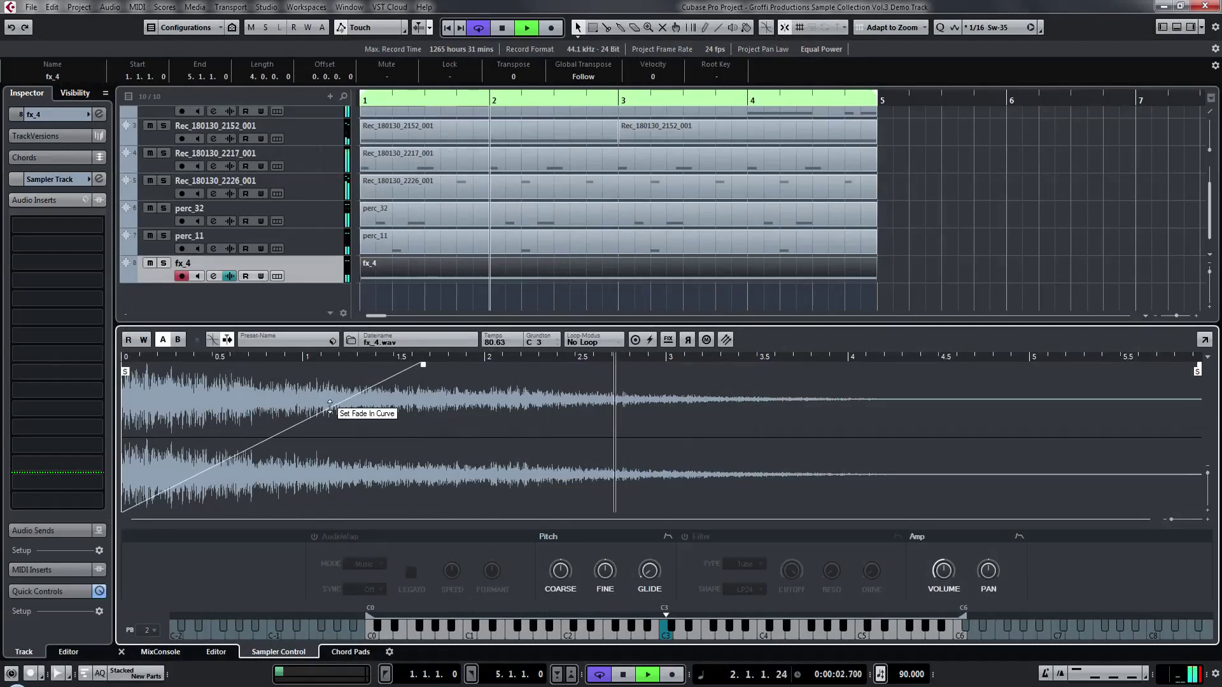
drag(340, 408, 337, 393)
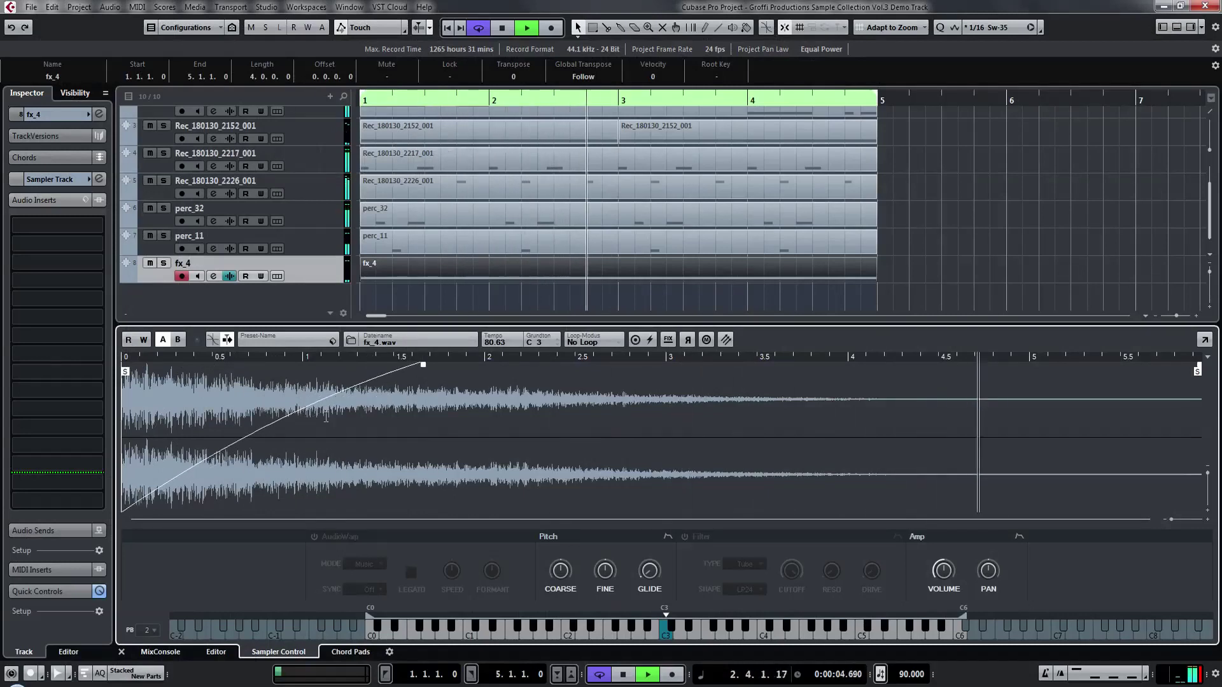
click(122, 652)
- Preview chord_7, chord_6, chord_5 and chord_4 in the MediaBay
key(F5)
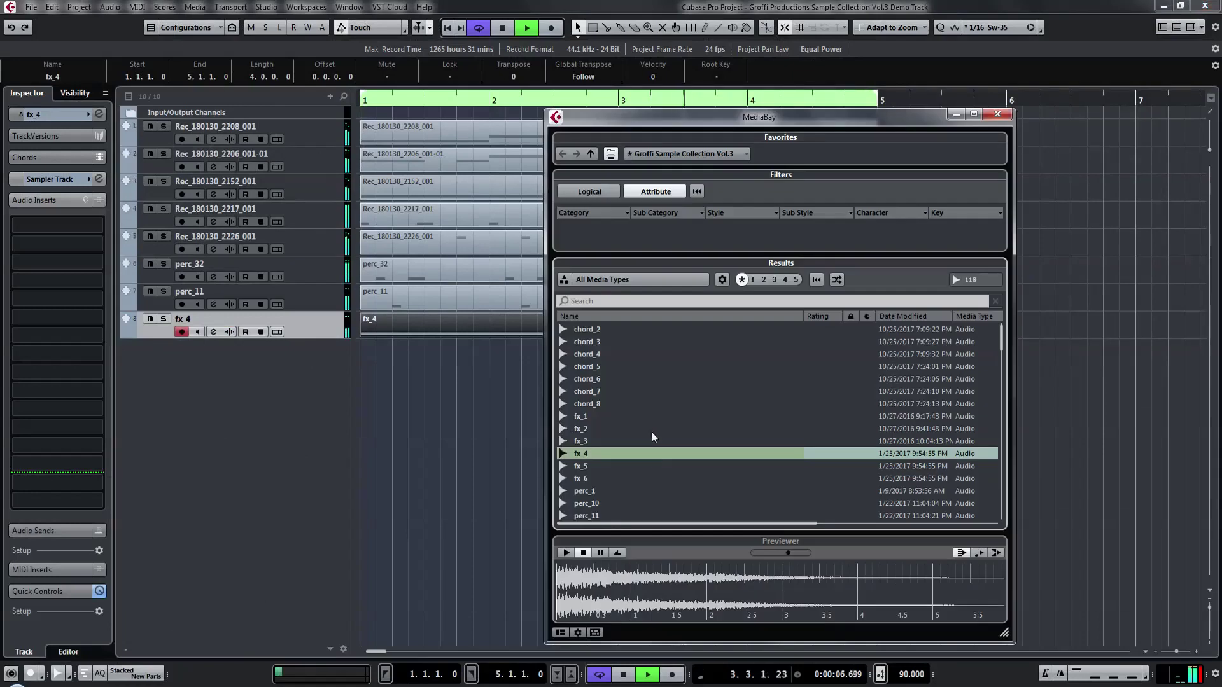
click(587, 389)
scroll(592, 410, up, 1)
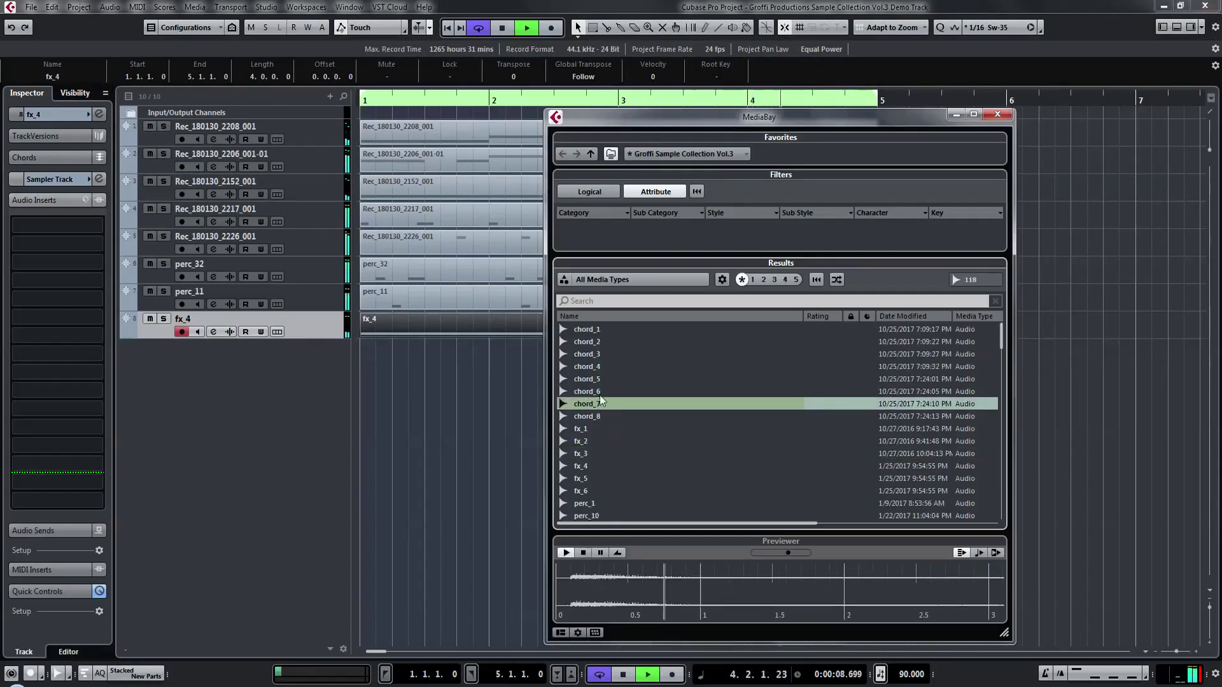
click(587, 391)
click(592, 379)
click(598, 364)
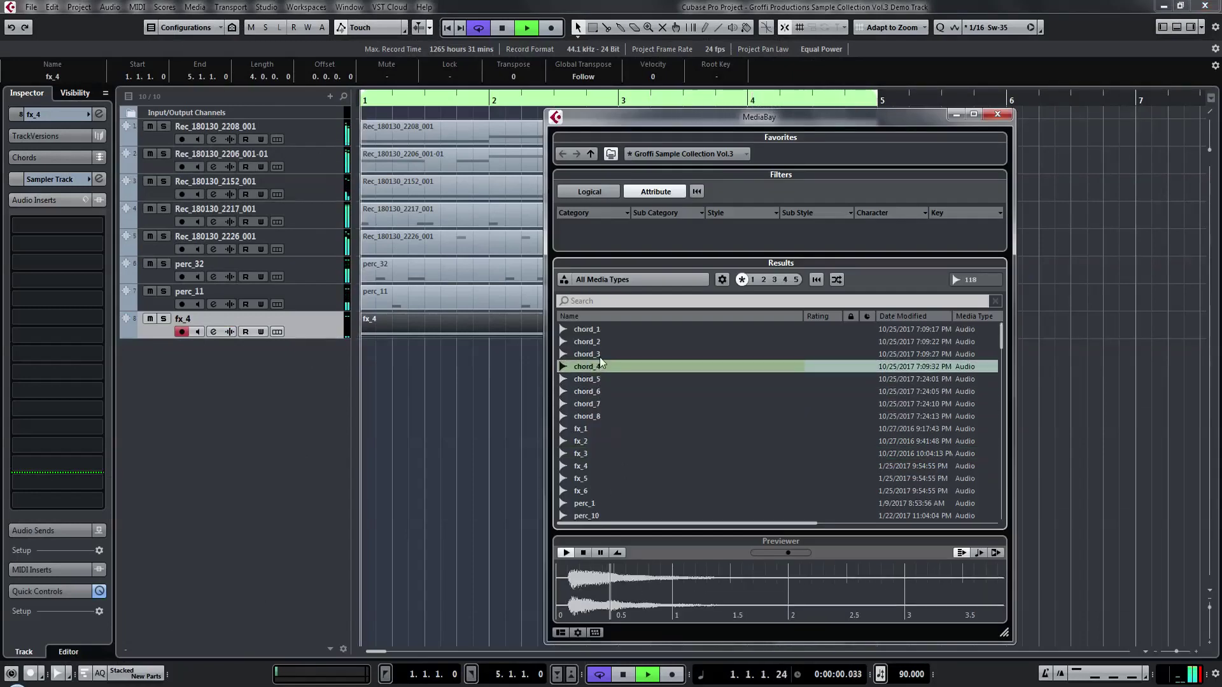
- Go up to the !Sound Kits folder in the MediaBay and preview the Carton samples
click(591, 154)
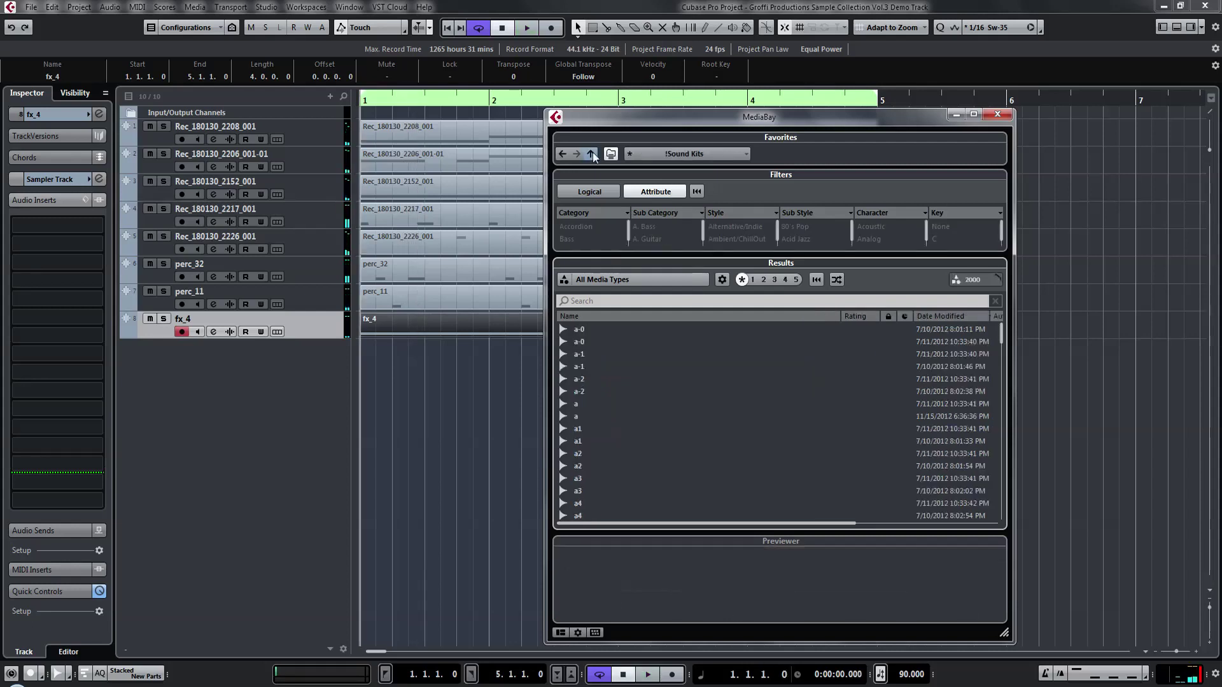
scroll(593, 394, up, 4)
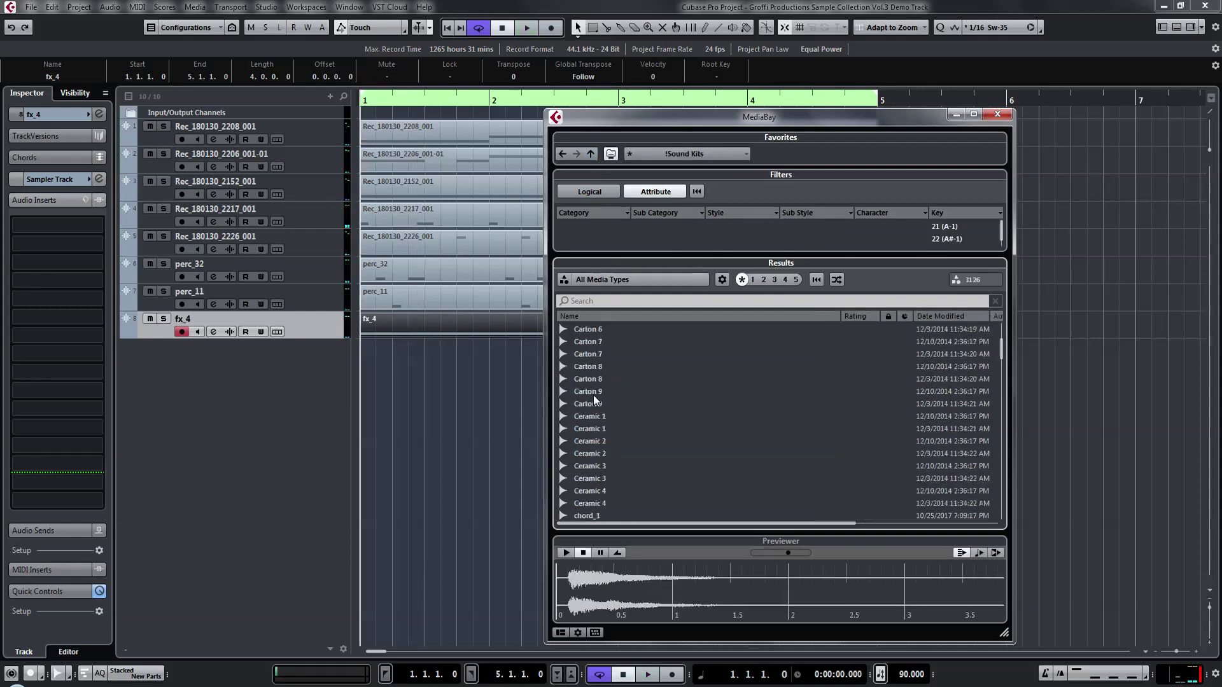
click(615, 379)
scroll(605, 412, up, 3)
click(625, 391)
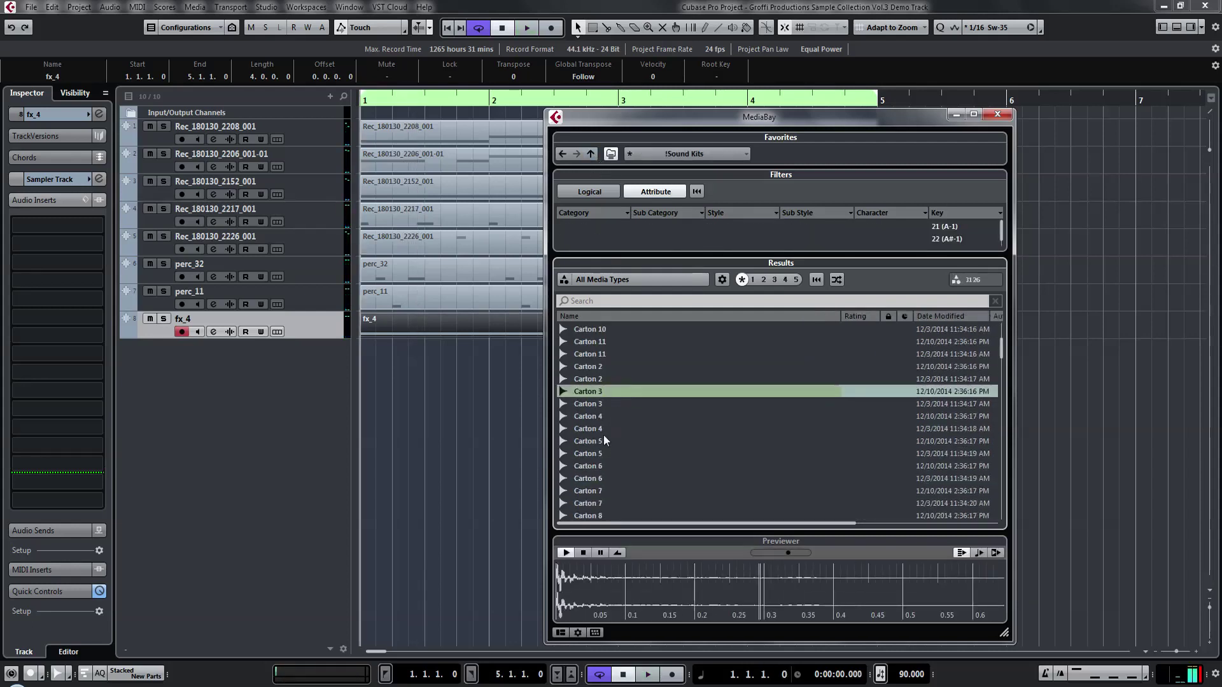
key(Up)
key(Up)
key(Up)
key(Up)
scroll(603, 434, up, 5)
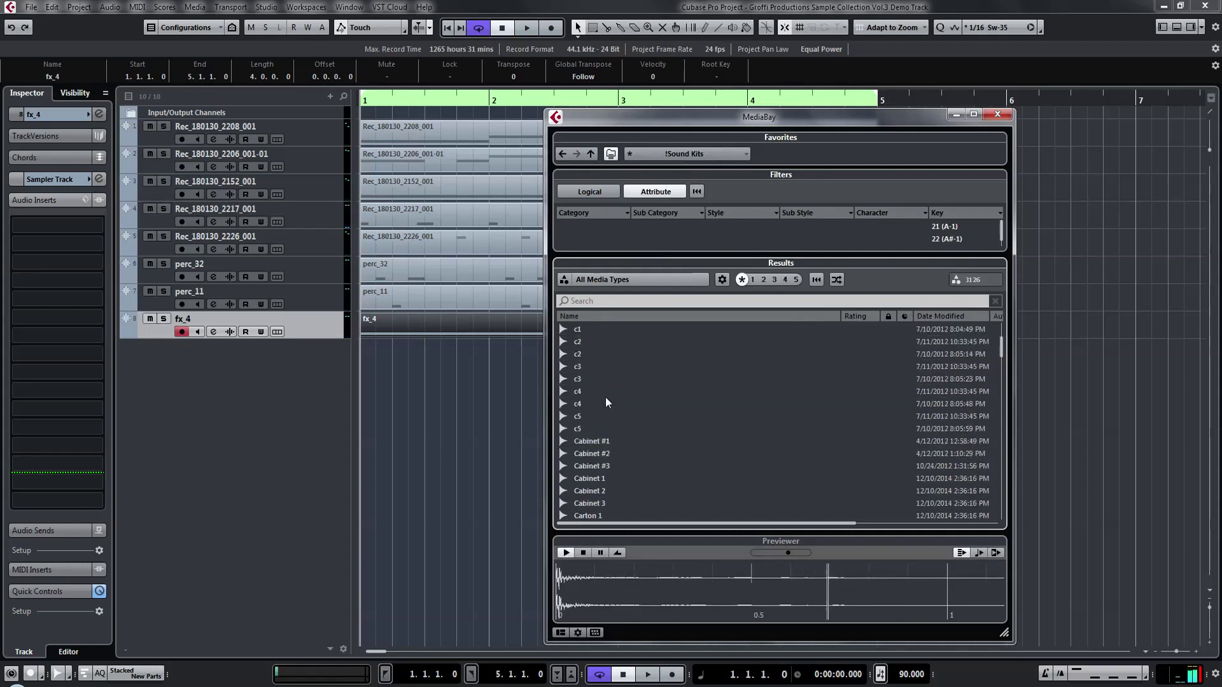
- Preview the c4, c5 and c2 samples and create a sampler track from the c2 file dated 7/10/2012
click(605, 393)
click(601, 405)
click(590, 415)
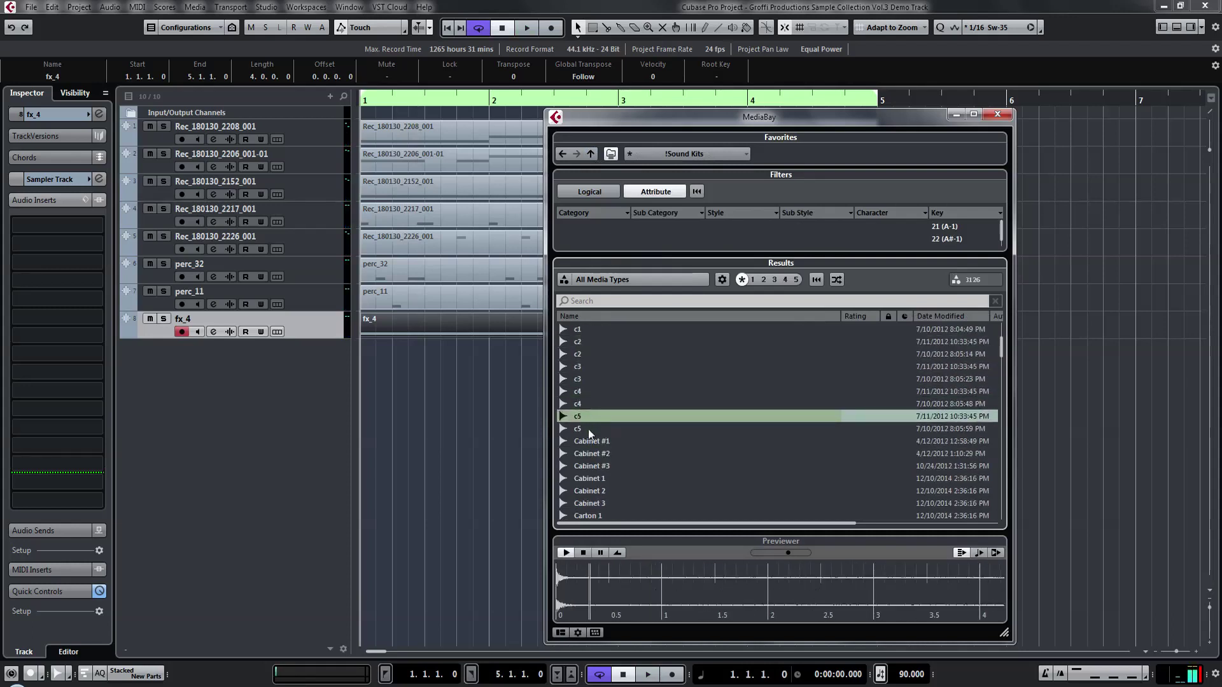
click(588, 429)
click(597, 355)
scroll(596, 389, up, 3)
right_click(593, 394)
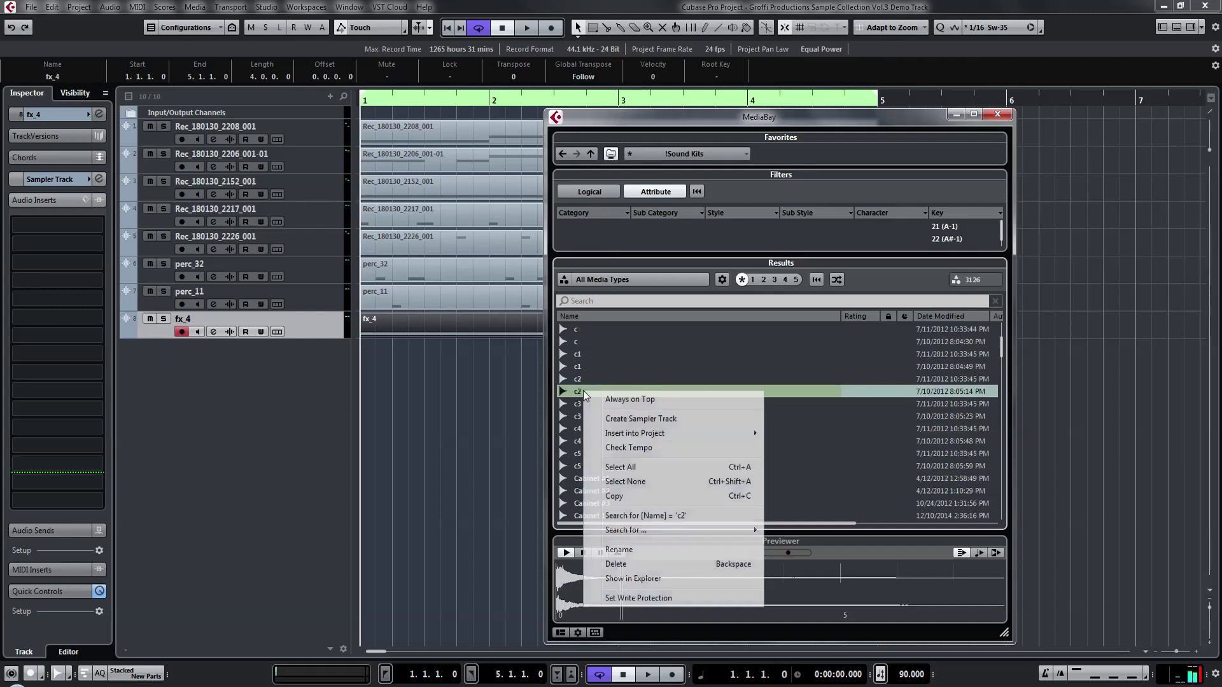
click(606, 418)
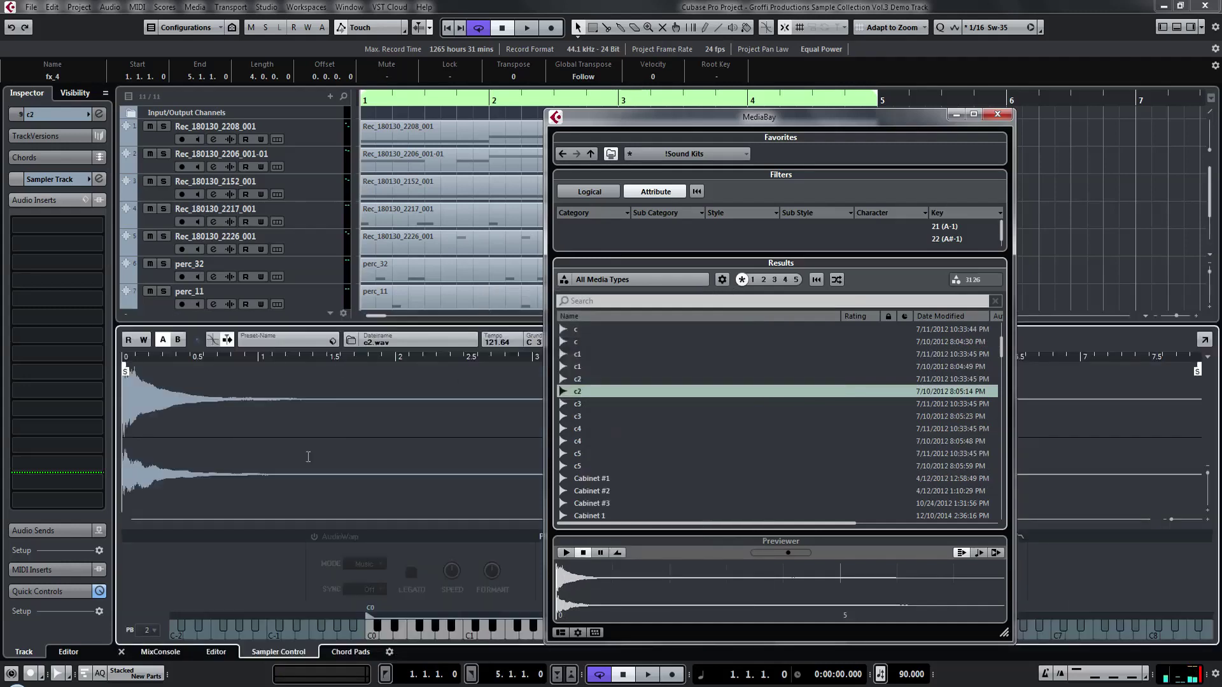
- Close the sampler view, create a four-bar part on the c2 track, and open and close its note editor
click(121, 653)
double_click(376, 347)
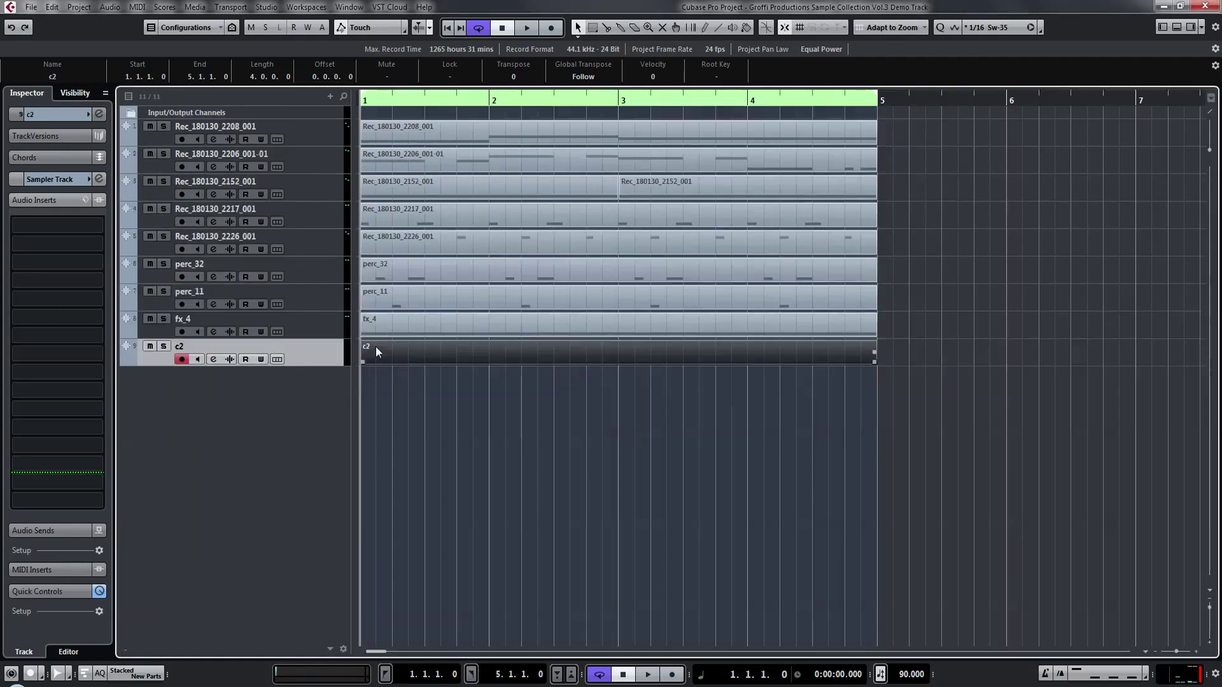
double_click(406, 358)
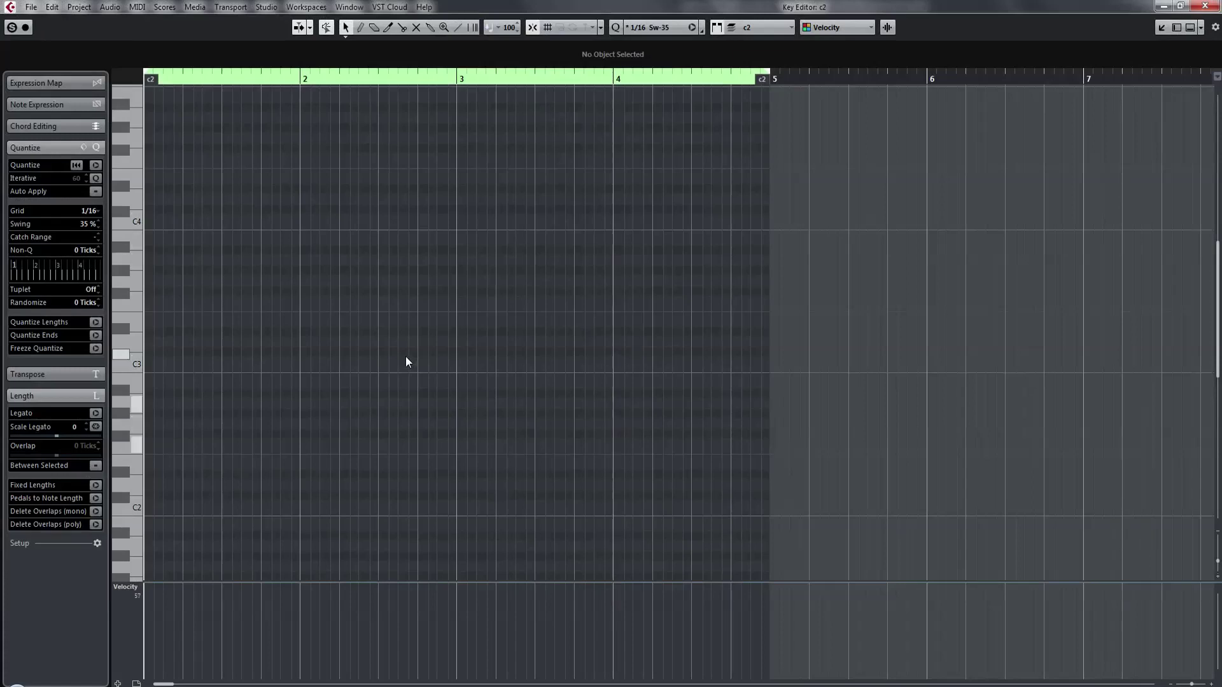
click(1217, 6)
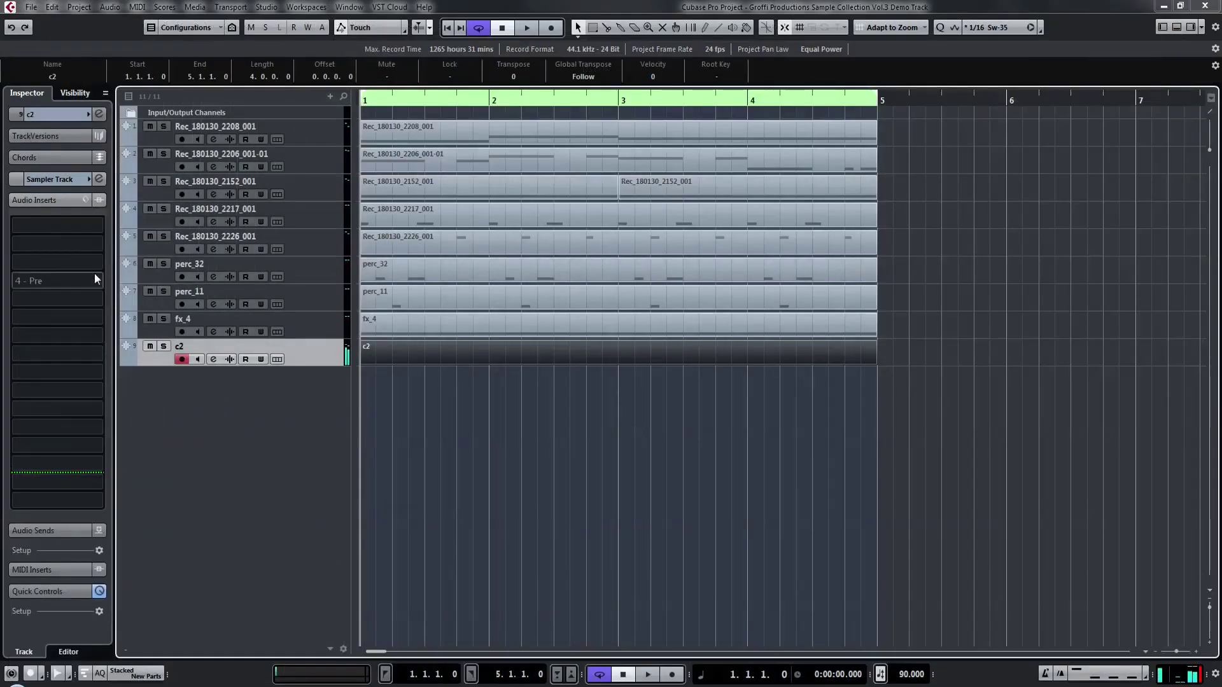
- Insert the Applied Acoustics Systems Objeq Delay as the first audio insert on the c2 track and close its window
click(79, 223)
click(31, 259)
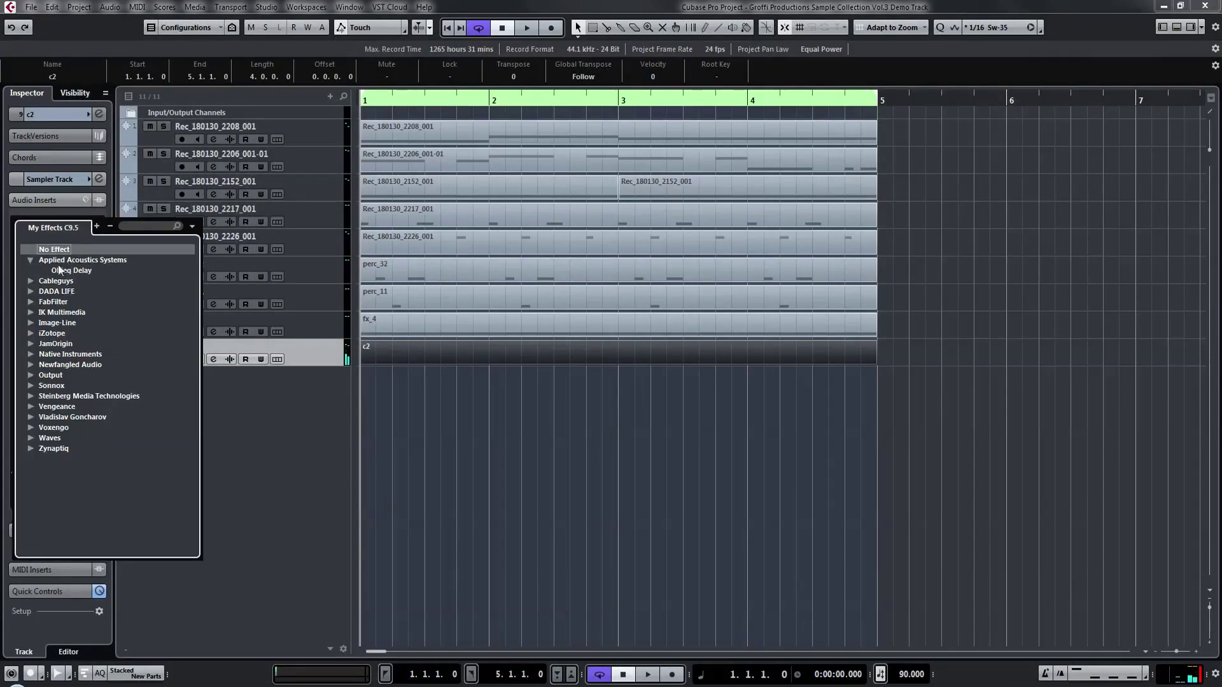
click(56, 261)
click(31, 260)
click(32, 259)
click(31, 260)
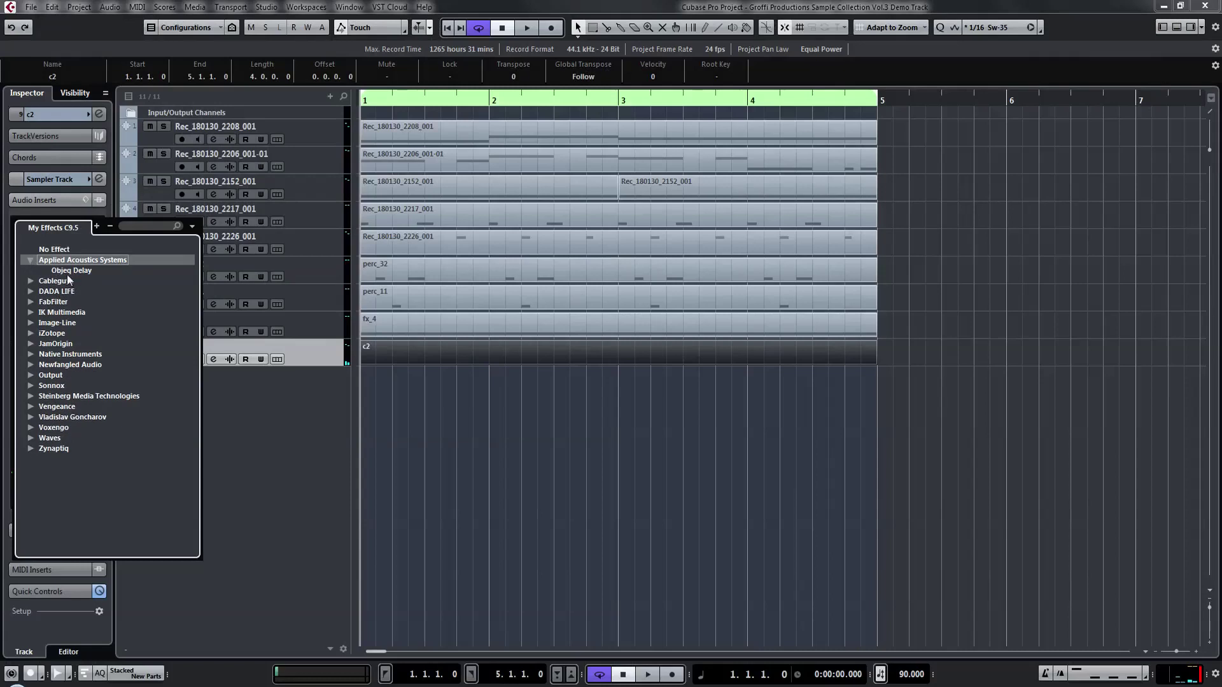
click(67, 271)
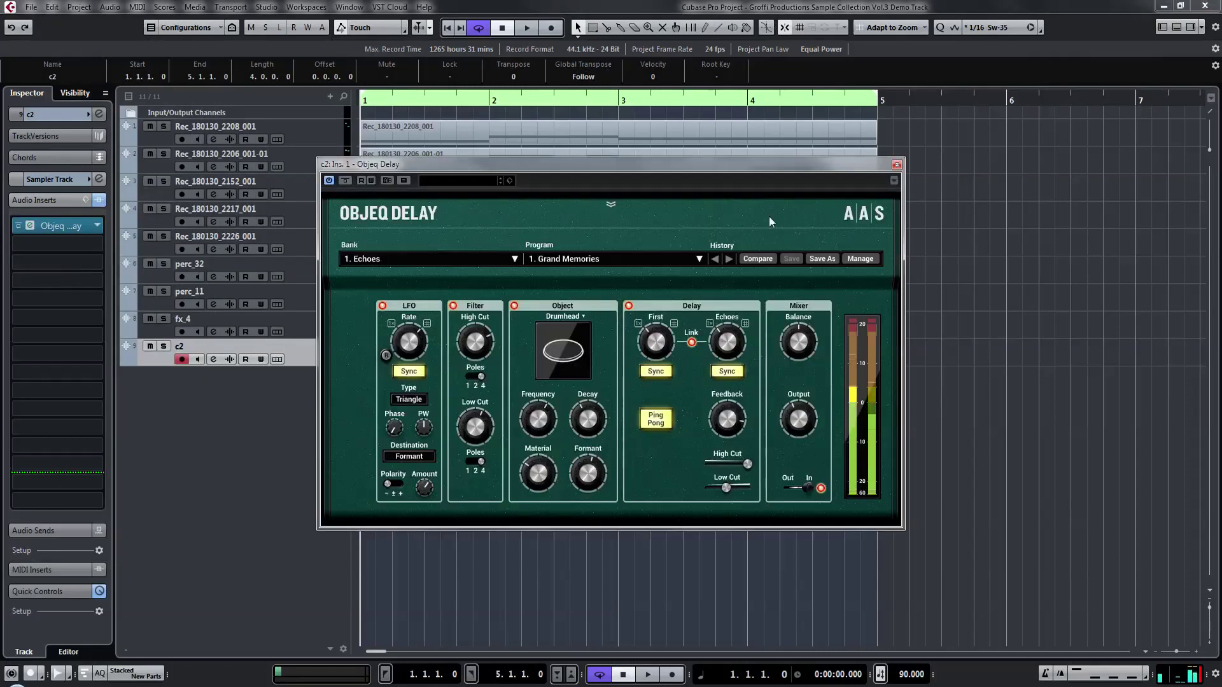
click(896, 165)
- Play the project and tune the c2 sample slightly flat with its fine pitch setting
key(space)
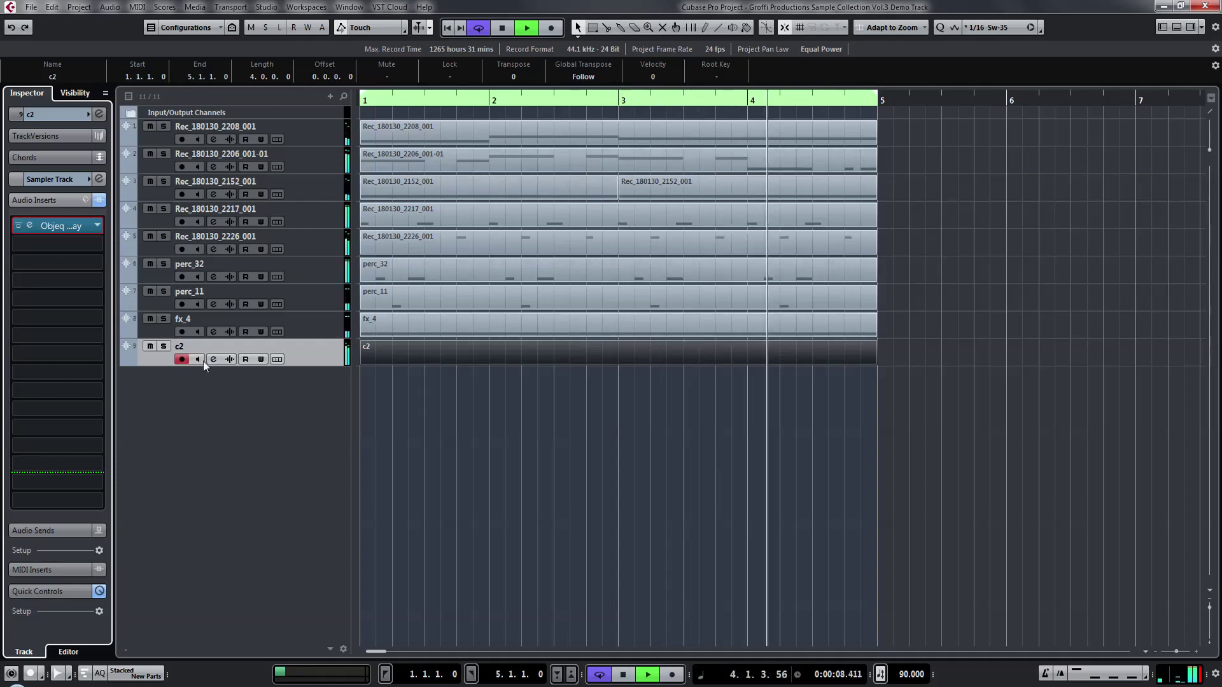
click(231, 359)
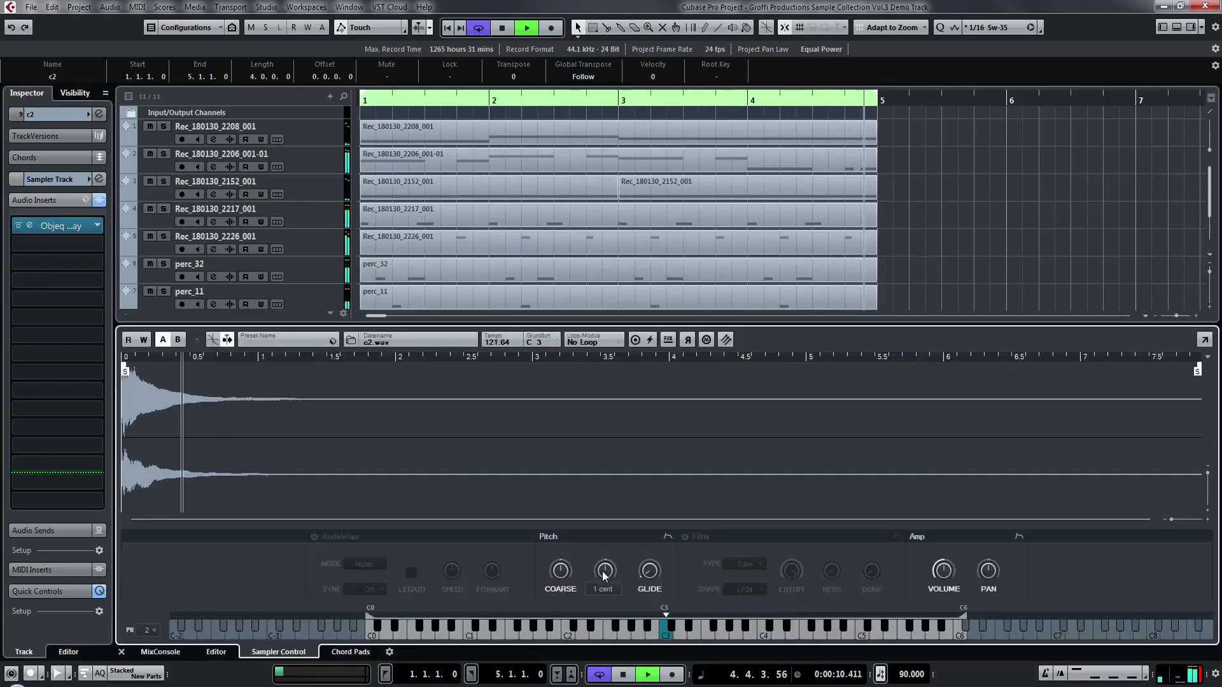
drag(604, 573, 603, 571)
scroll(602, 574, down, 20)
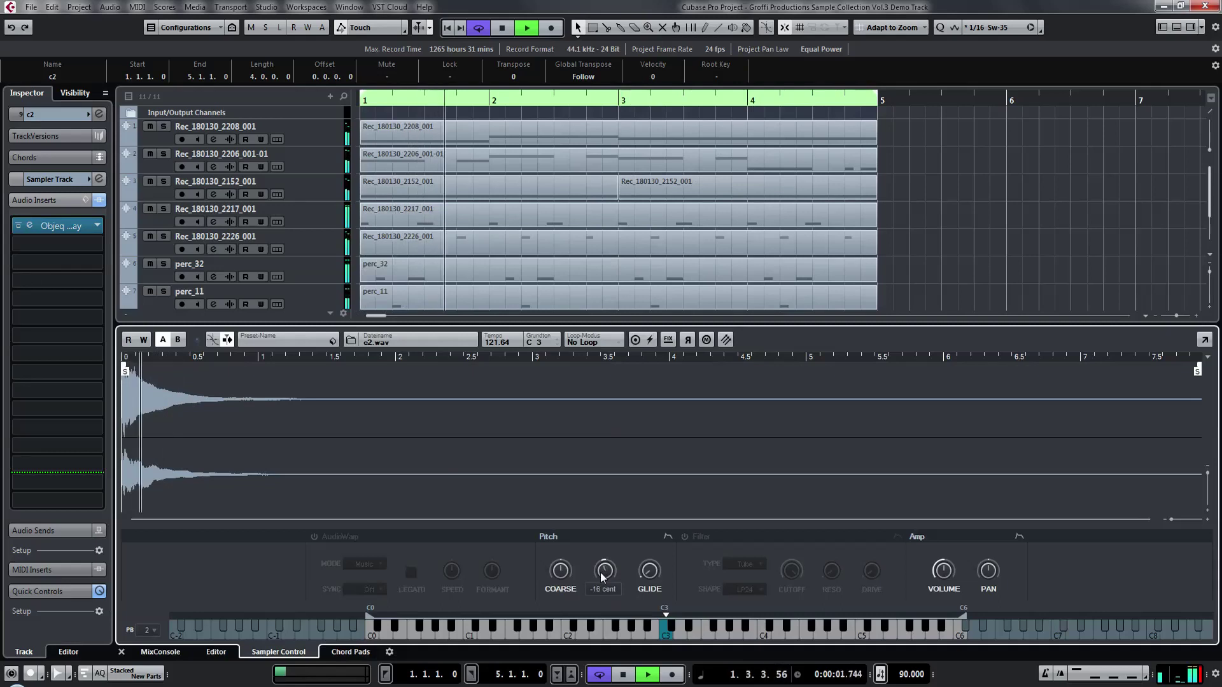
scroll(607, 573, up, 2)
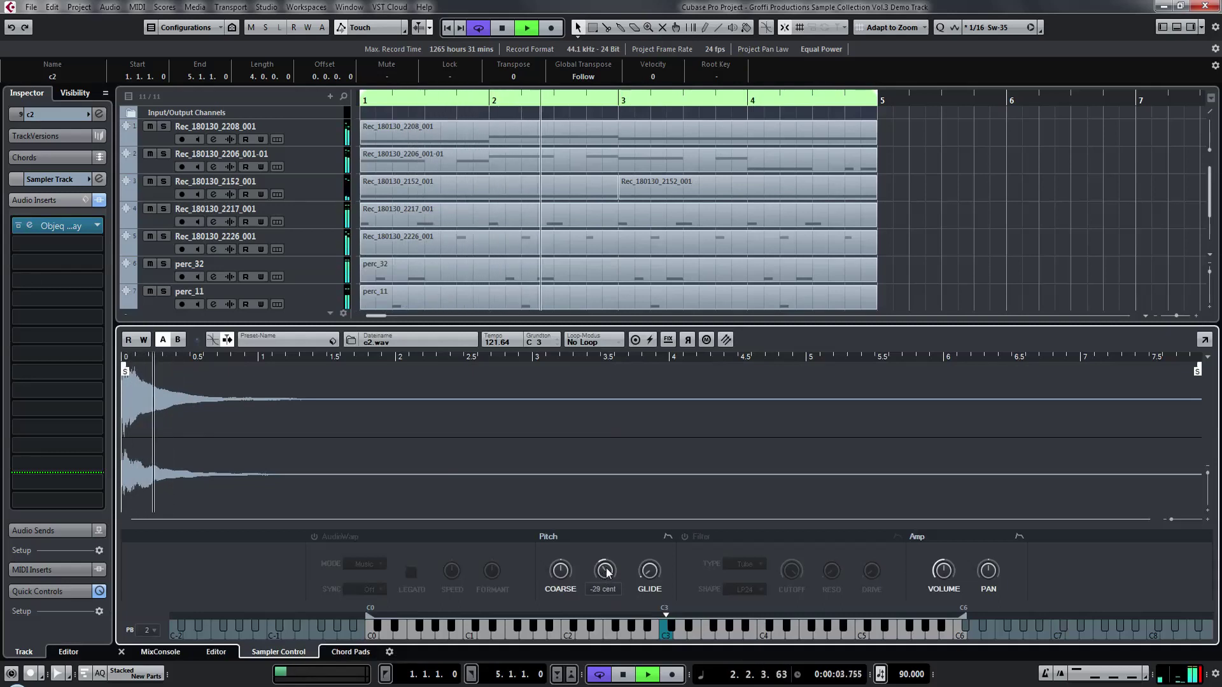
scroll(607, 572, up, 4)
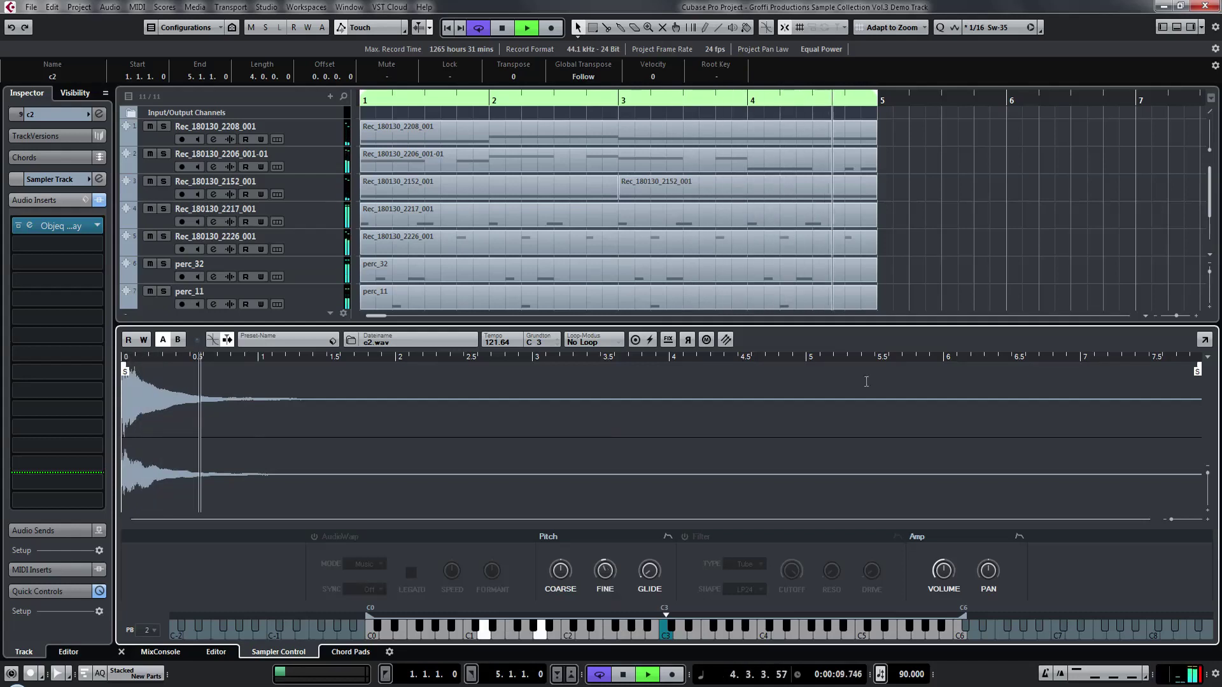
scroll(880, 250, down, 3)
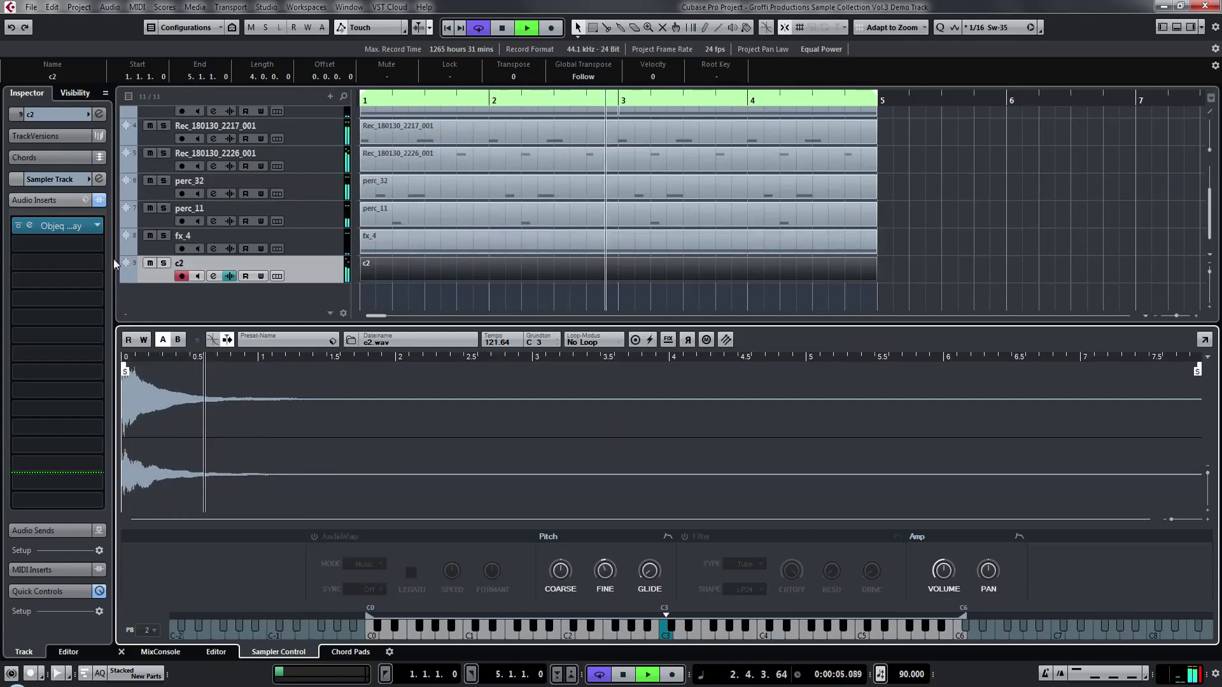
- Insert FabFilter Pro-C 2 as the second audio insert on the c2 track, close both plug-in windows and stop playback
click(85, 243)
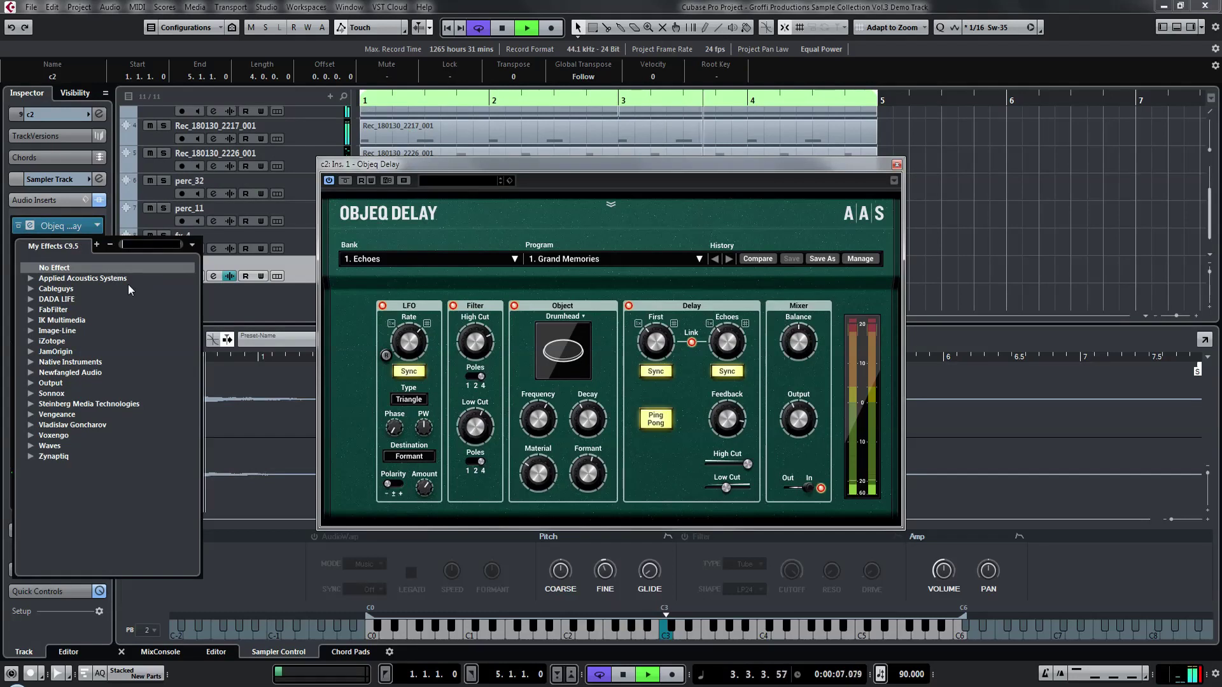
text(pro)
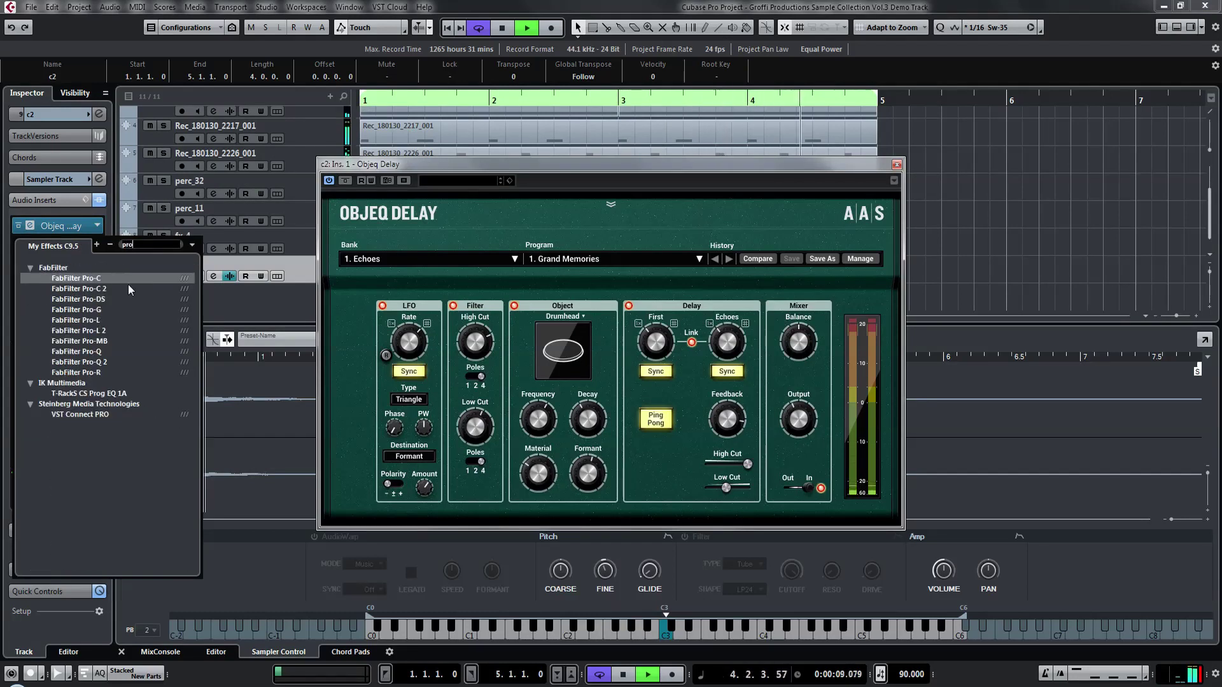
click(128, 290)
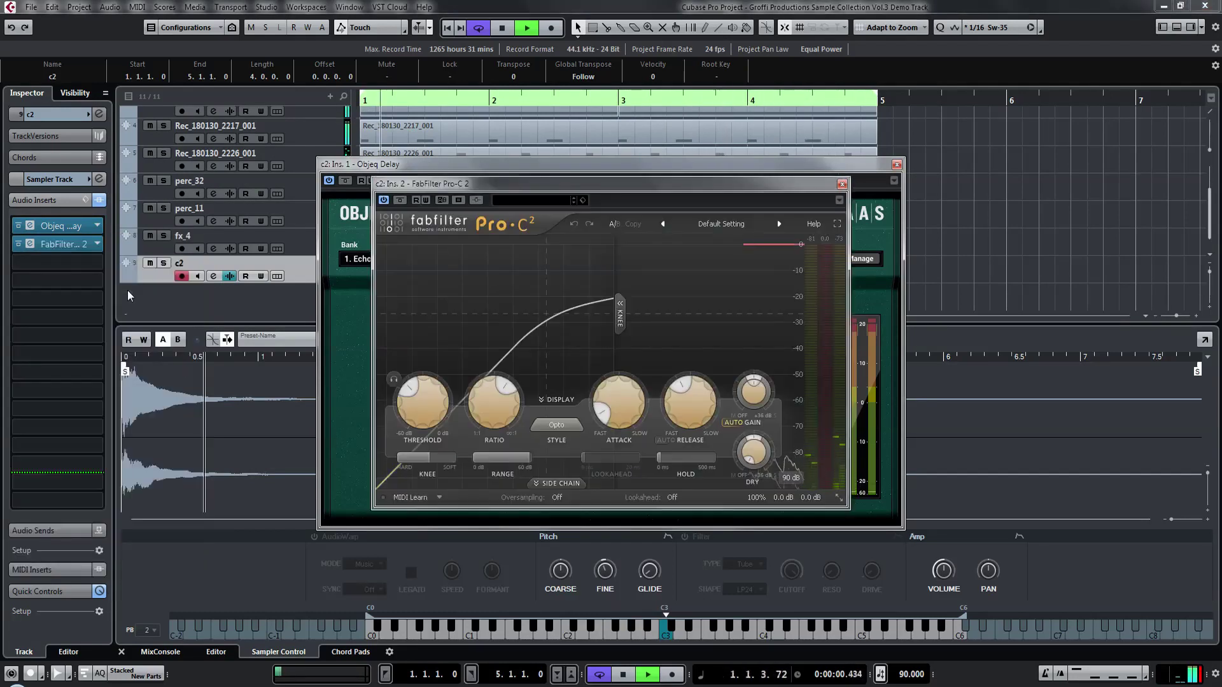
click(843, 185)
click(897, 164)
key(space)
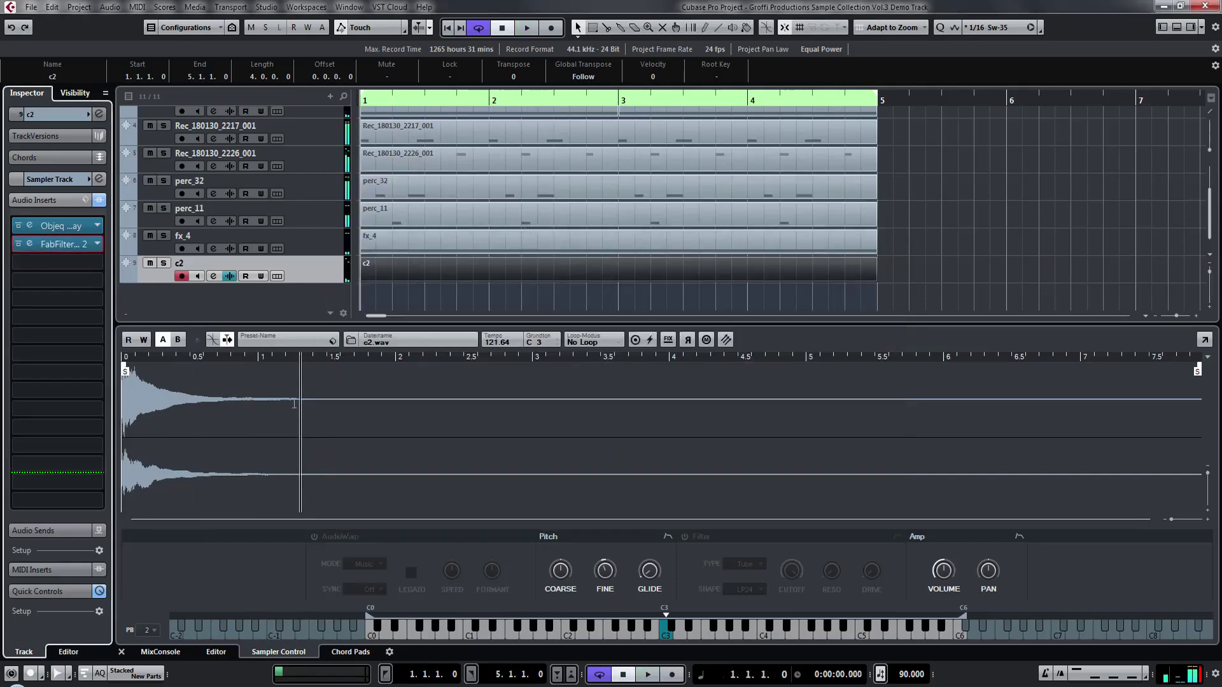
key(space)
key(space)
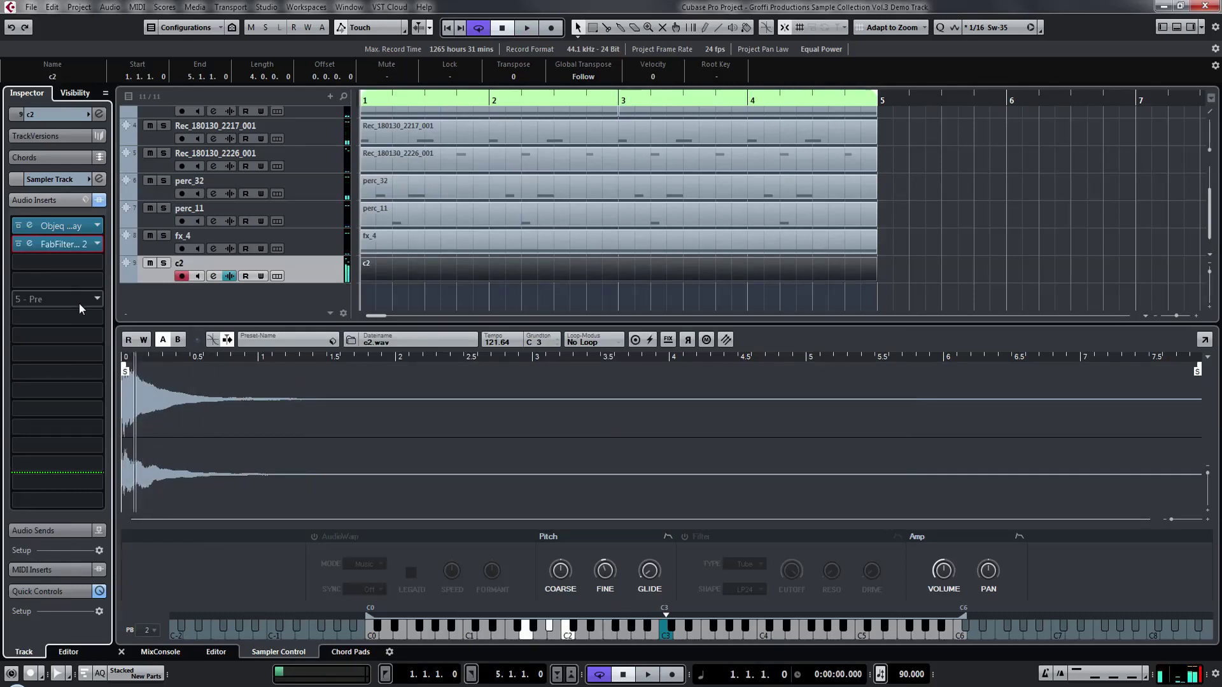
- Insert the Waves Reel ADT2V Stereo as the third audio insert on the c2 track
click(77, 261)
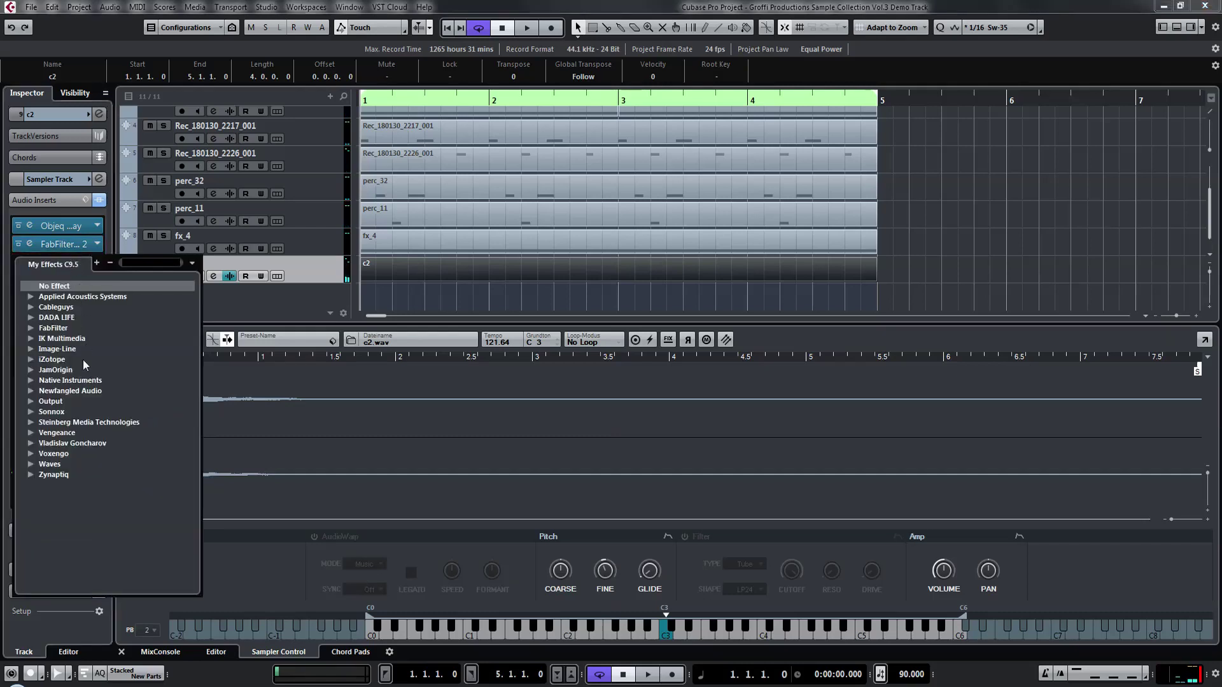
click(35, 464)
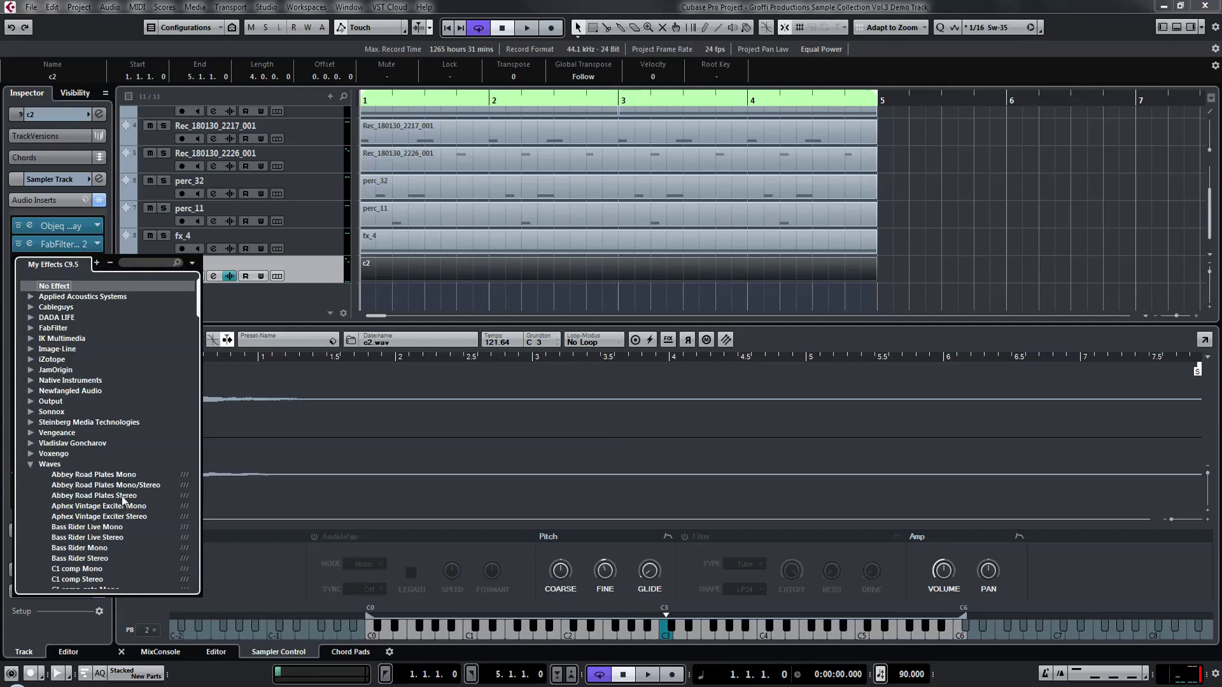
scroll(122, 500, down, 20)
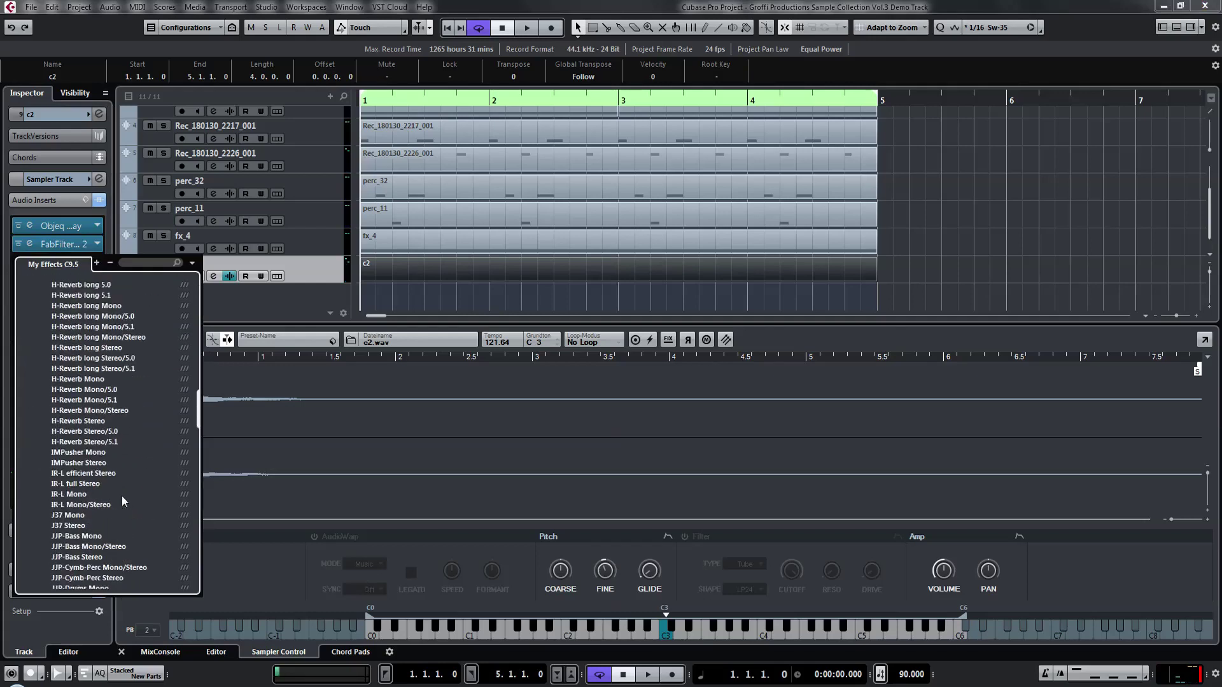
scroll(123, 501, down, 15)
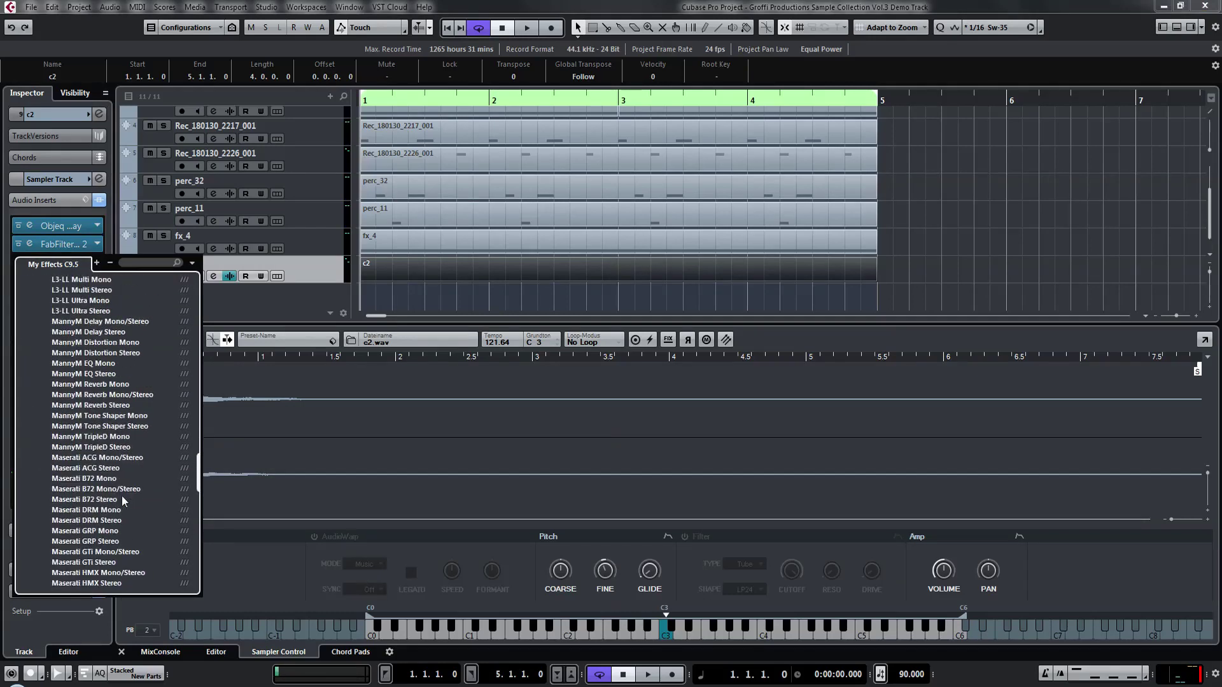
click(132, 264)
text(ree)
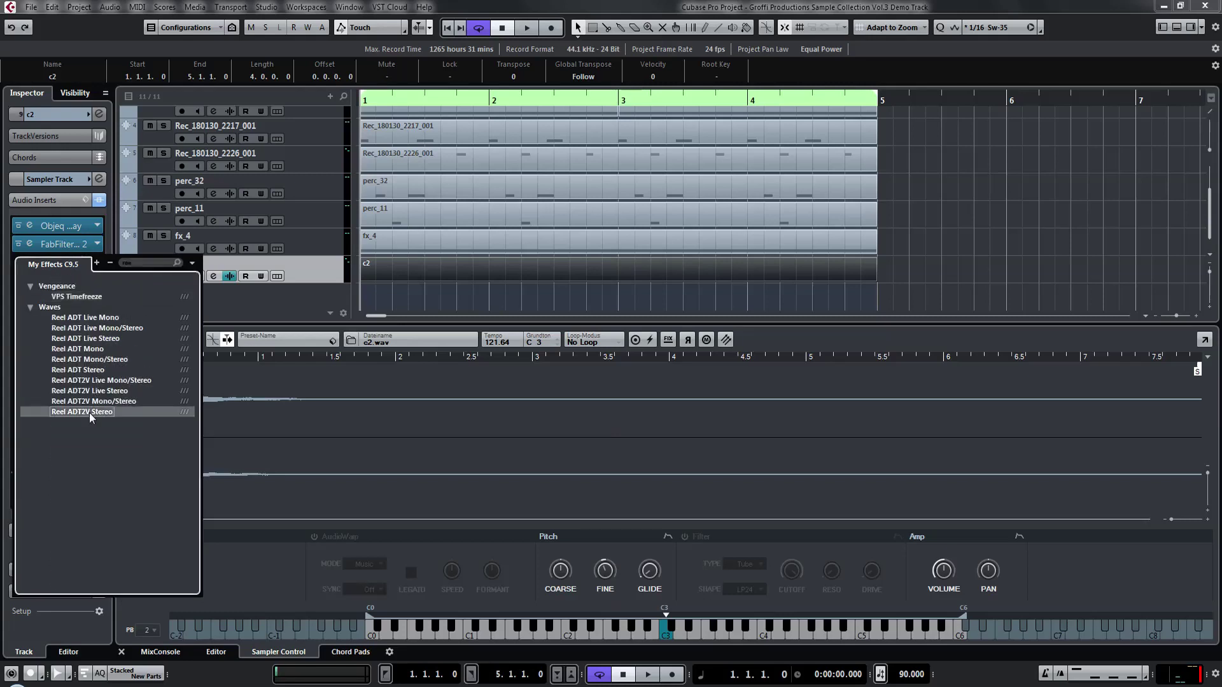
click(89, 412)
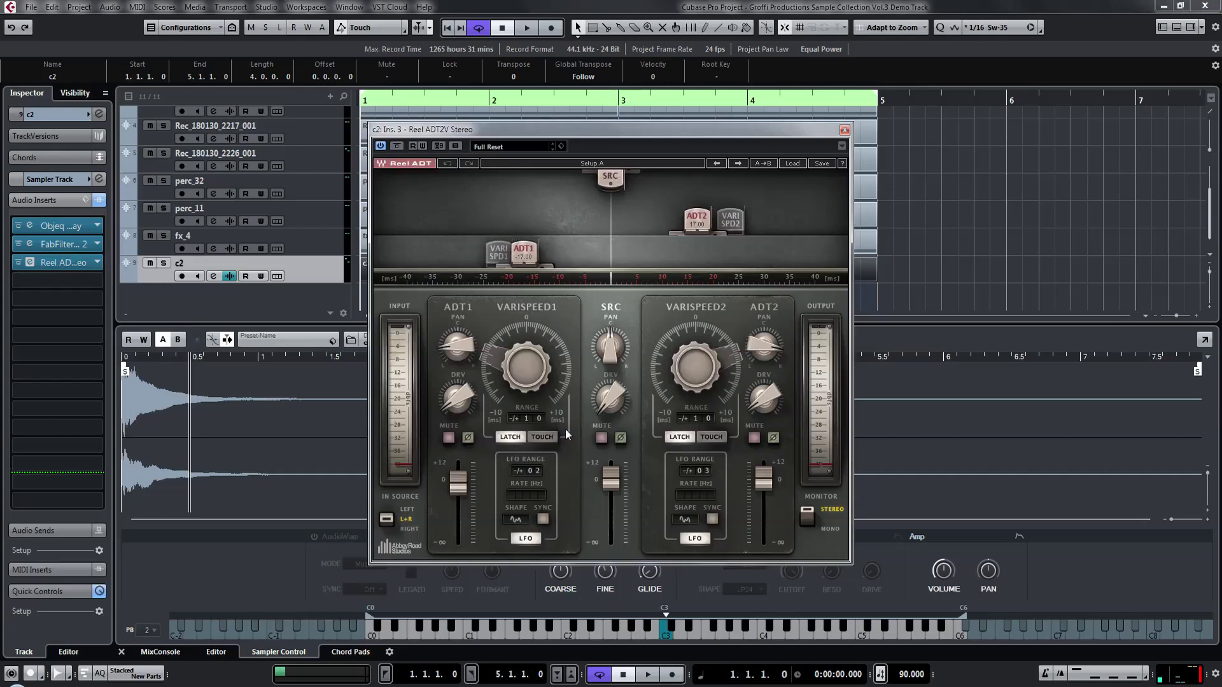
- Load Reel ADT's Strong Stereo preset, audition the following presets up to Gritty Vocal Flanging, and bypass the plug-in
click(795, 163)
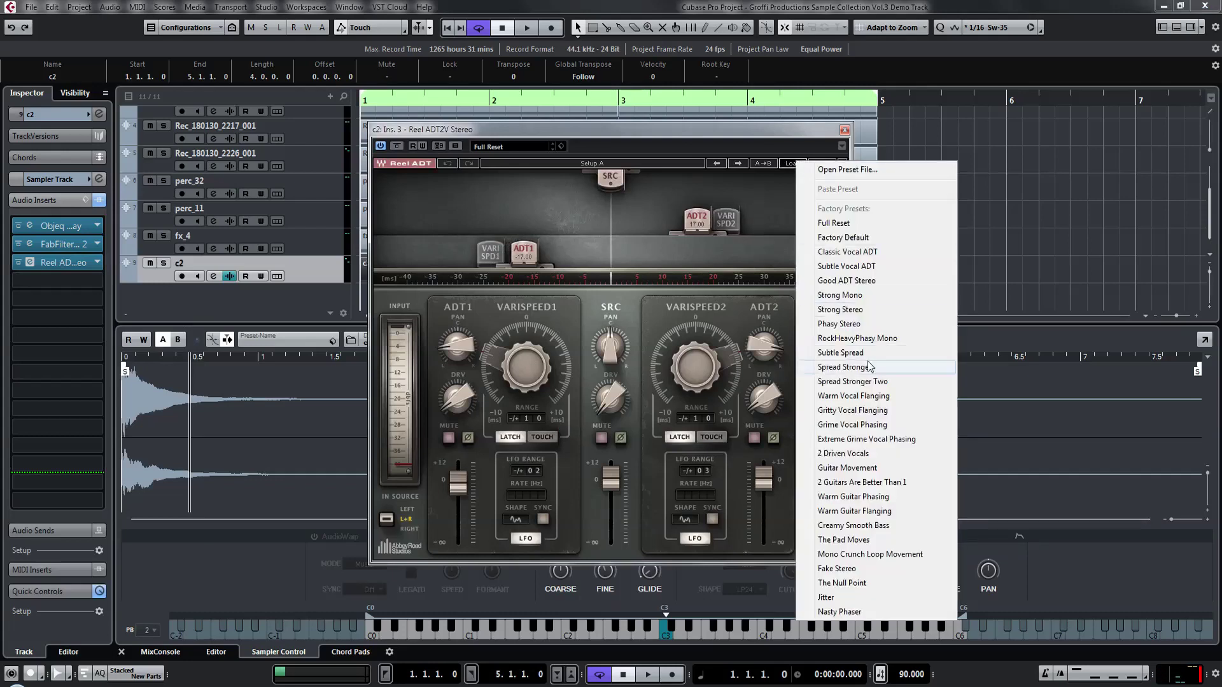
click(840, 310)
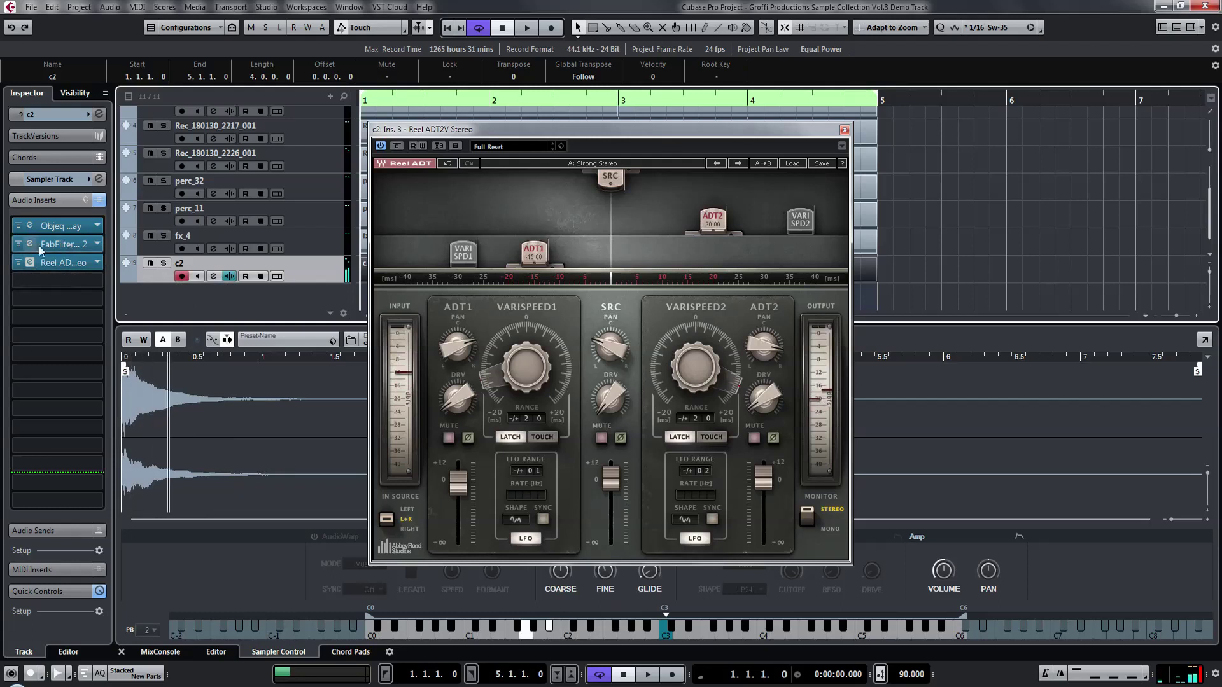
click(739, 163)
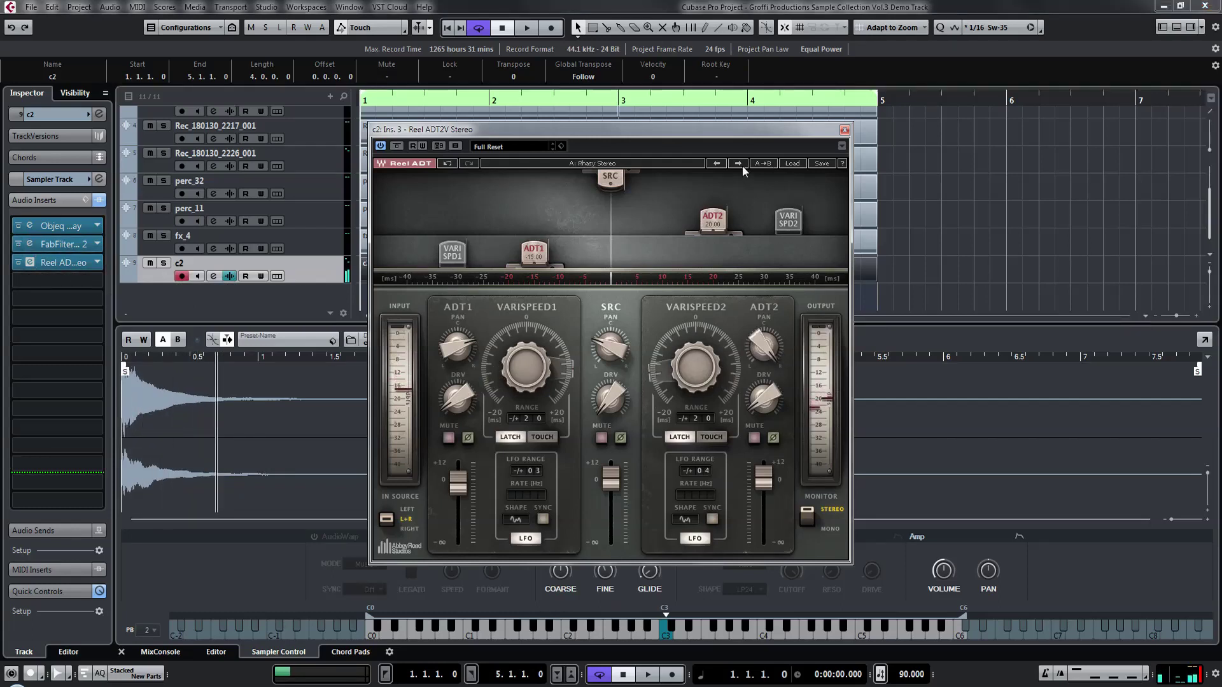
click(738, 163)
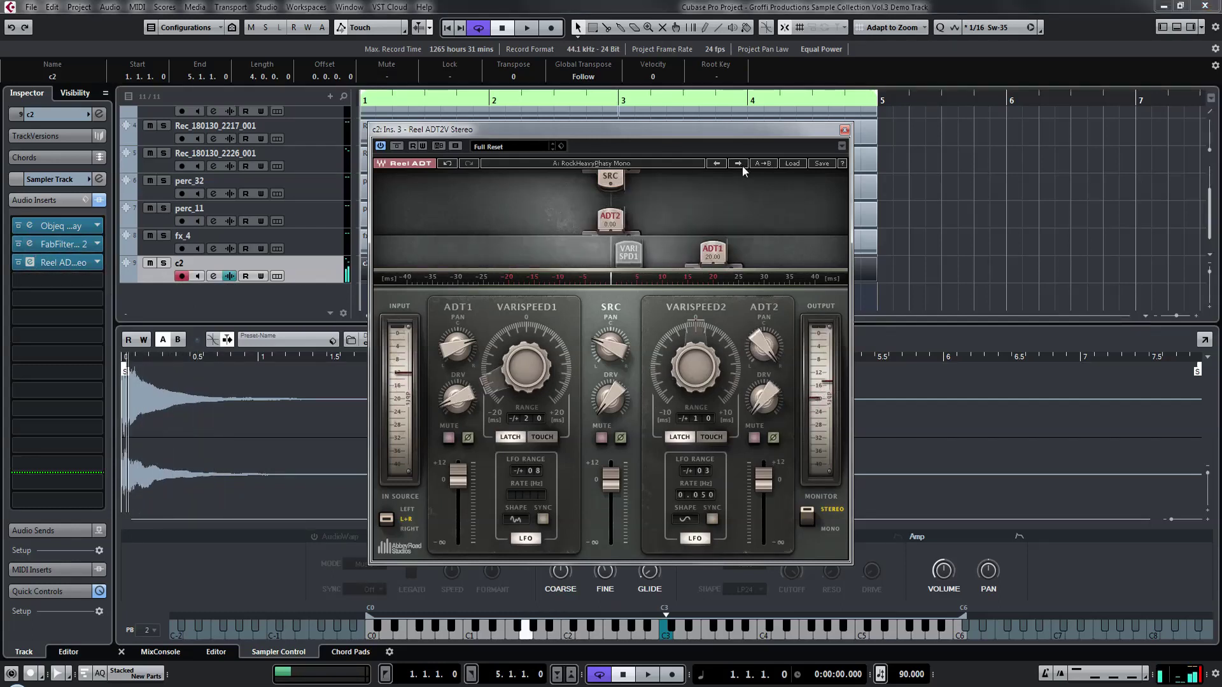
click(739, 164)
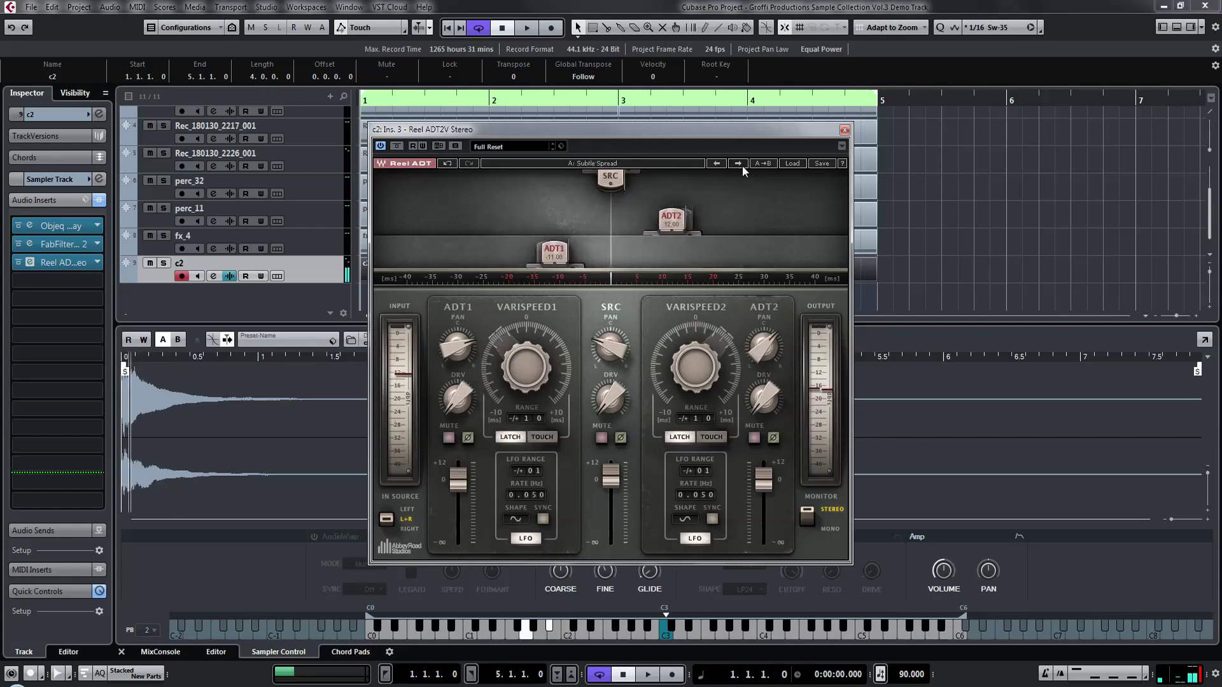
click(739, 164)
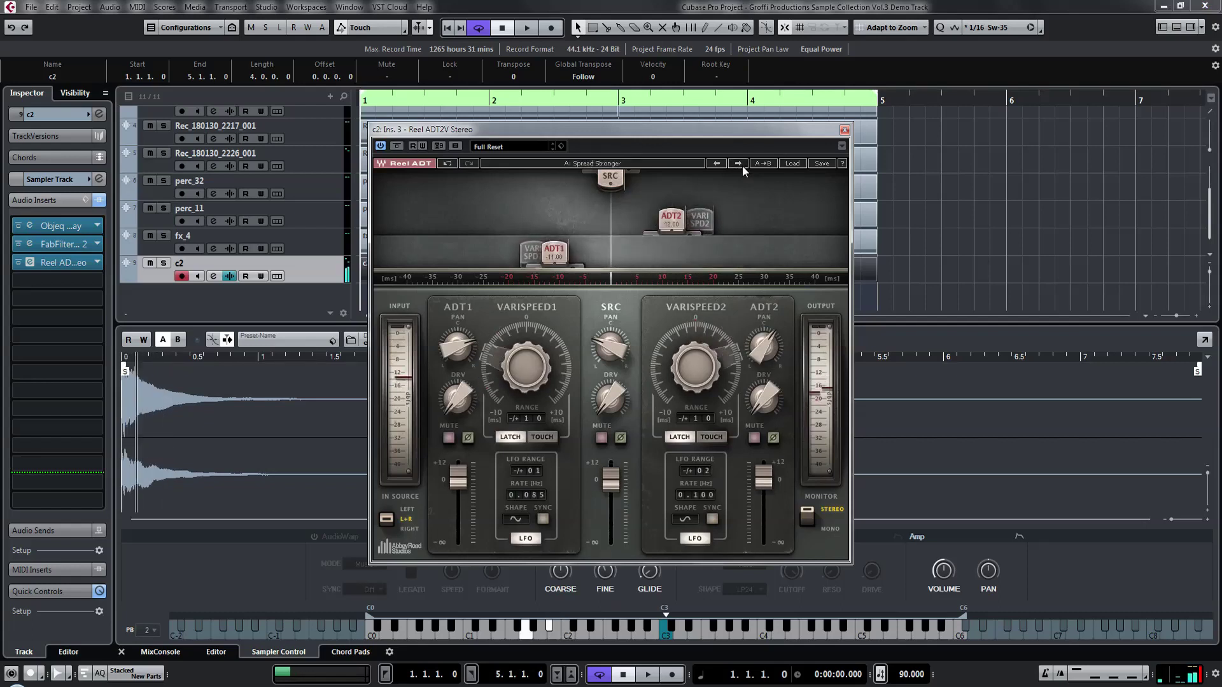
click(739, 163)
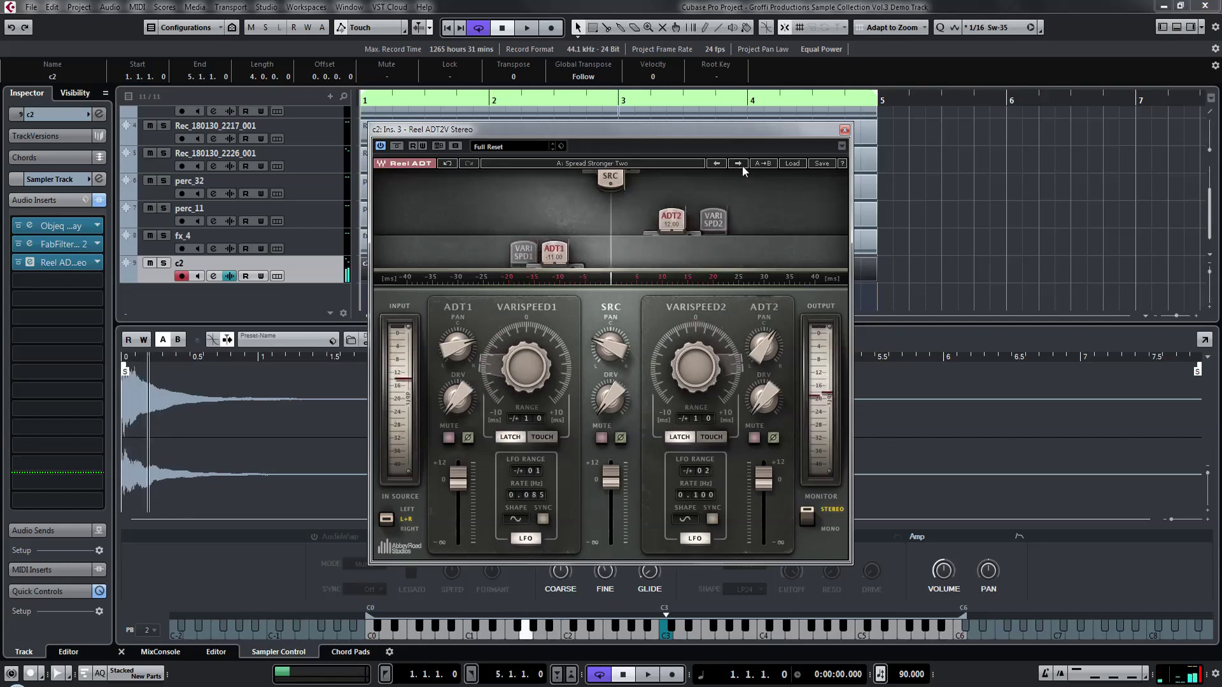
click(742, 165)
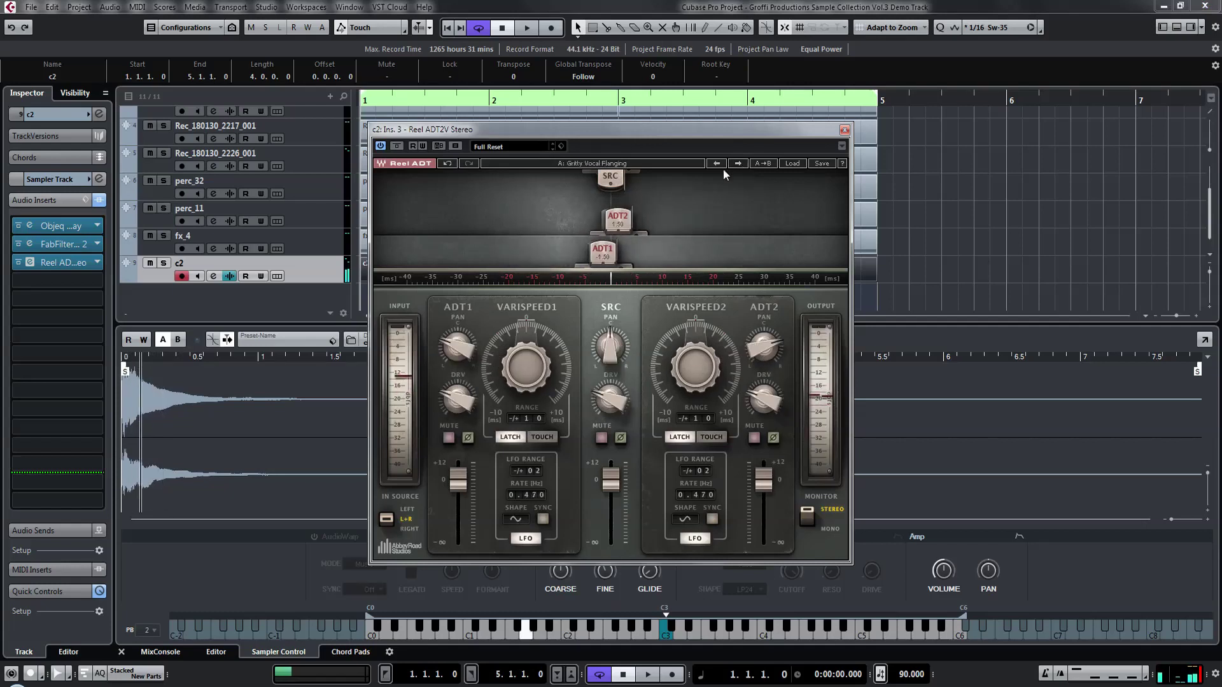
click(19, 263)
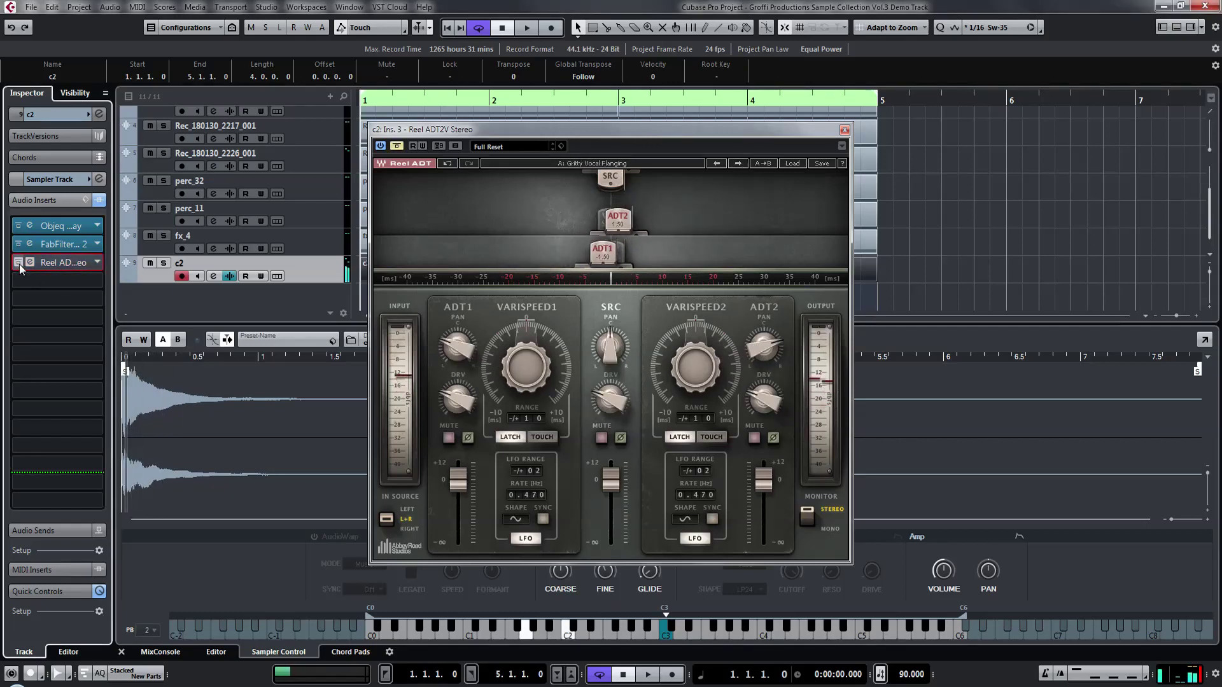
- Replace the Reel ADT insert on the c2 track with the Output Movement plug-in
click(97, 263)
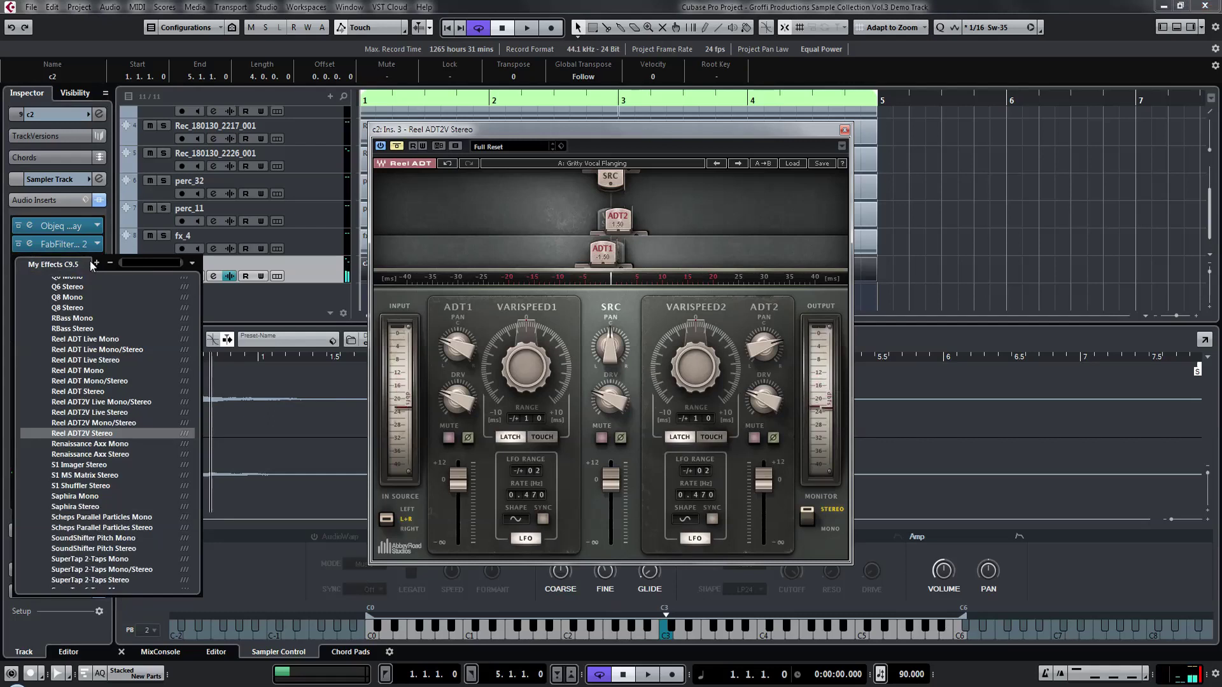
text(move)
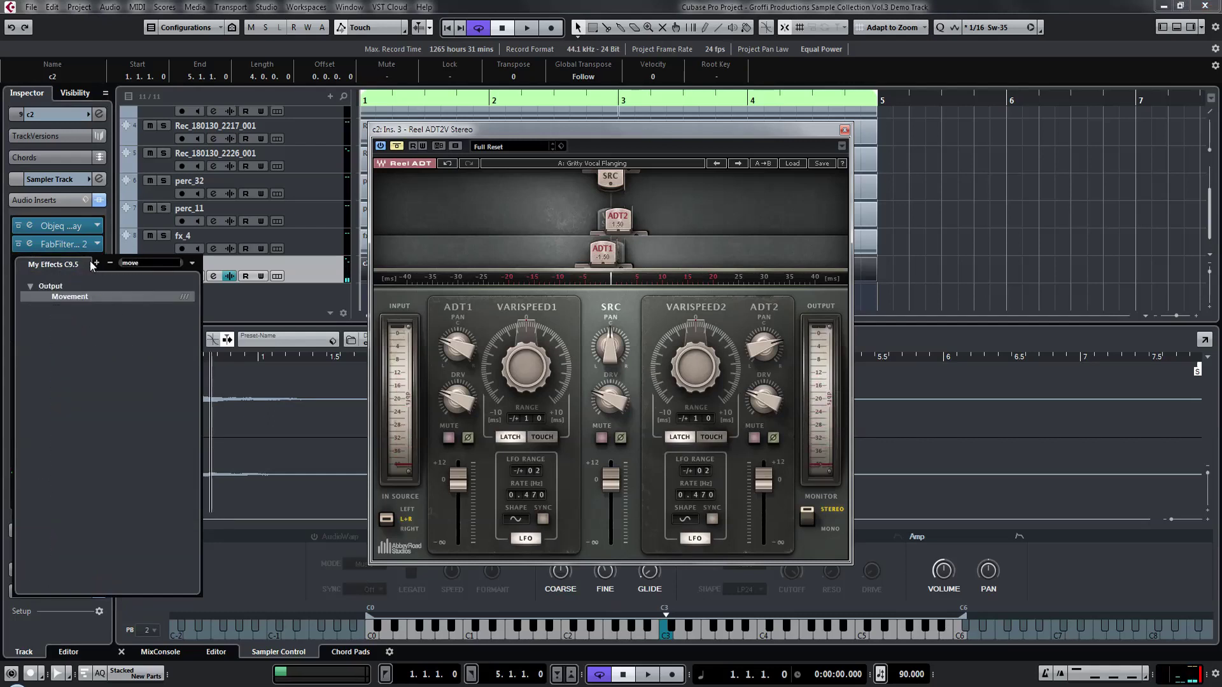
key(Return)
click(584, 372)
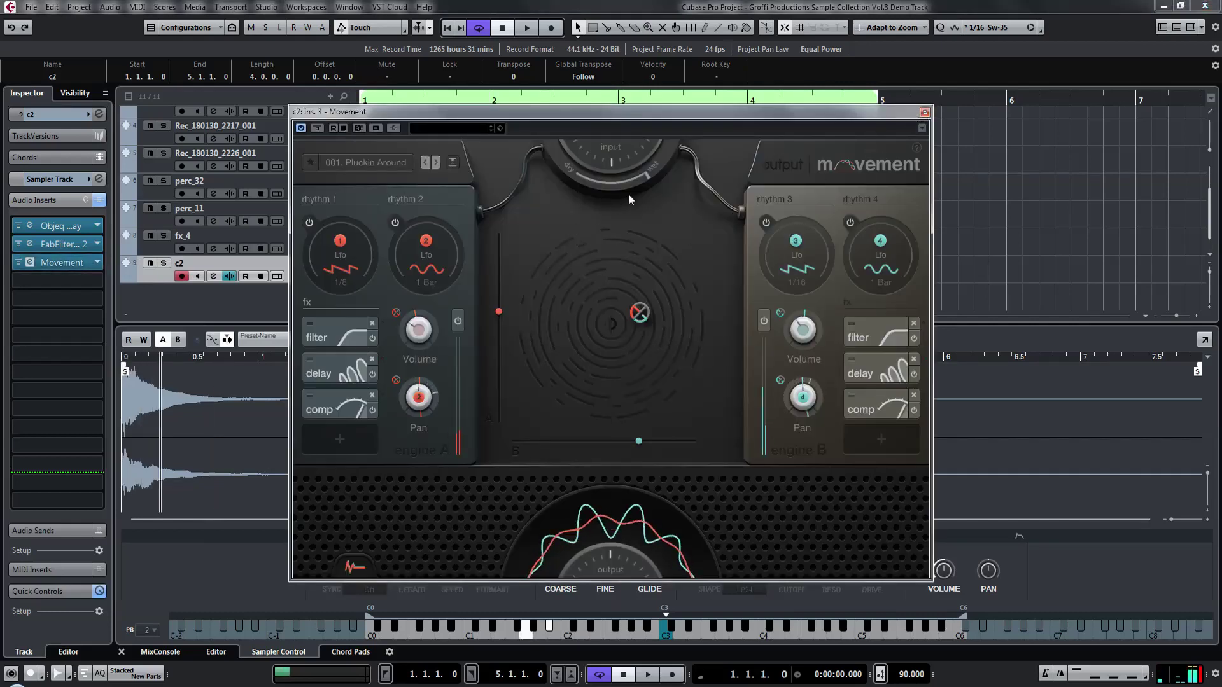
- Load Movement's 003. Simple Flux preset, move its XY control toward the pad's lower-right corner, and close the plug-in window
drag(647, 174, 549, 227)
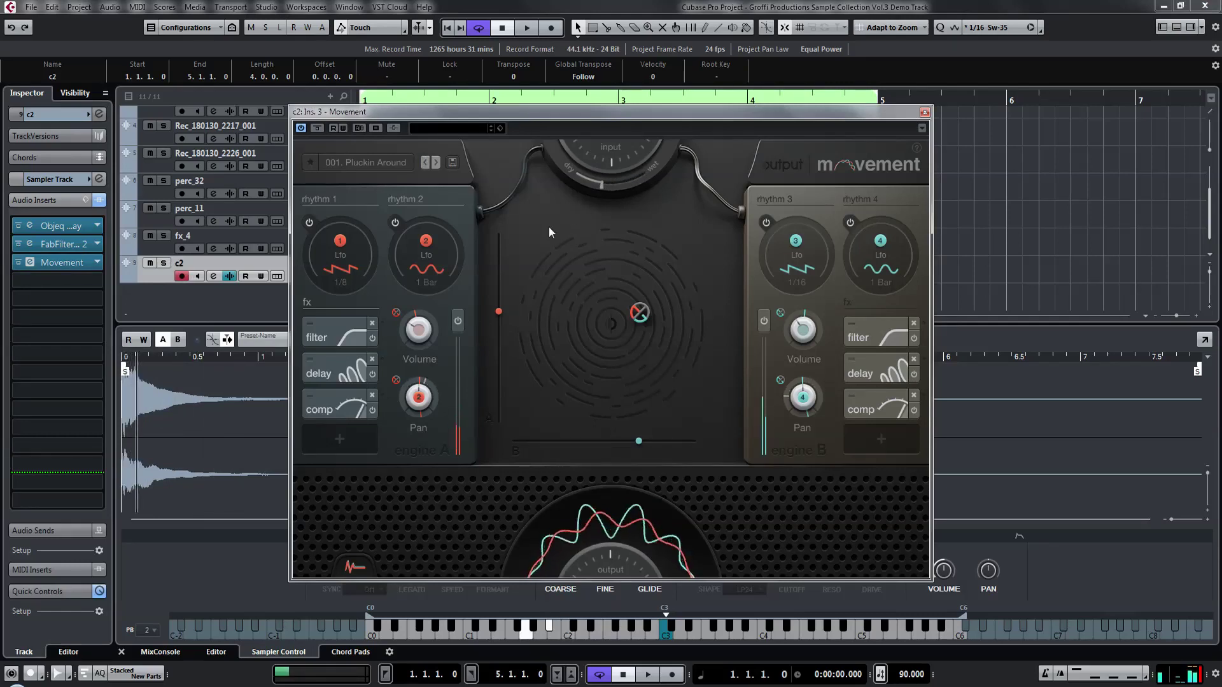
click(435, 162)
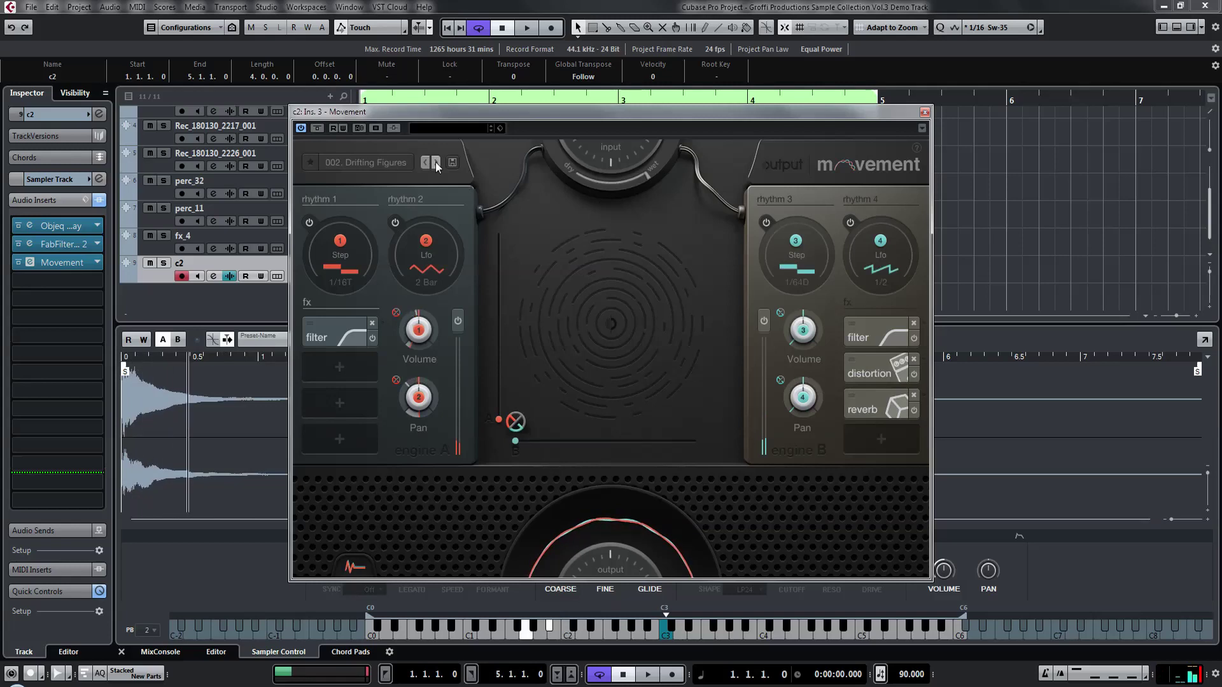
click(436, 162)
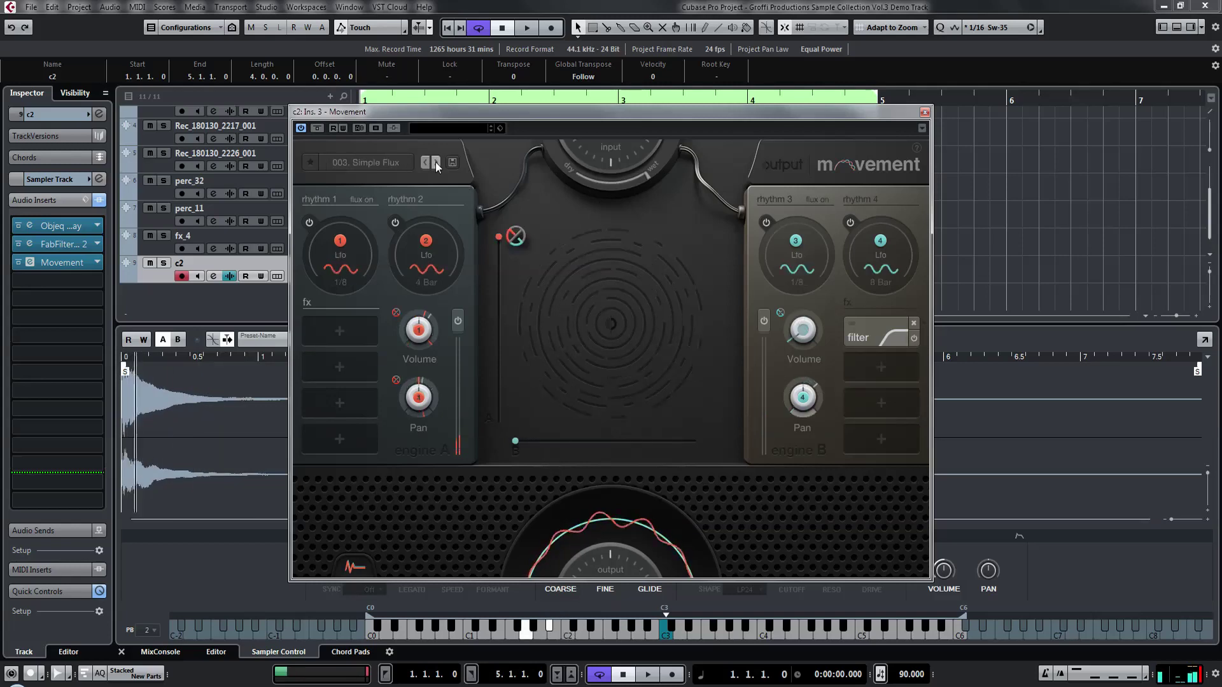
drag(516, 240, 681, 394)
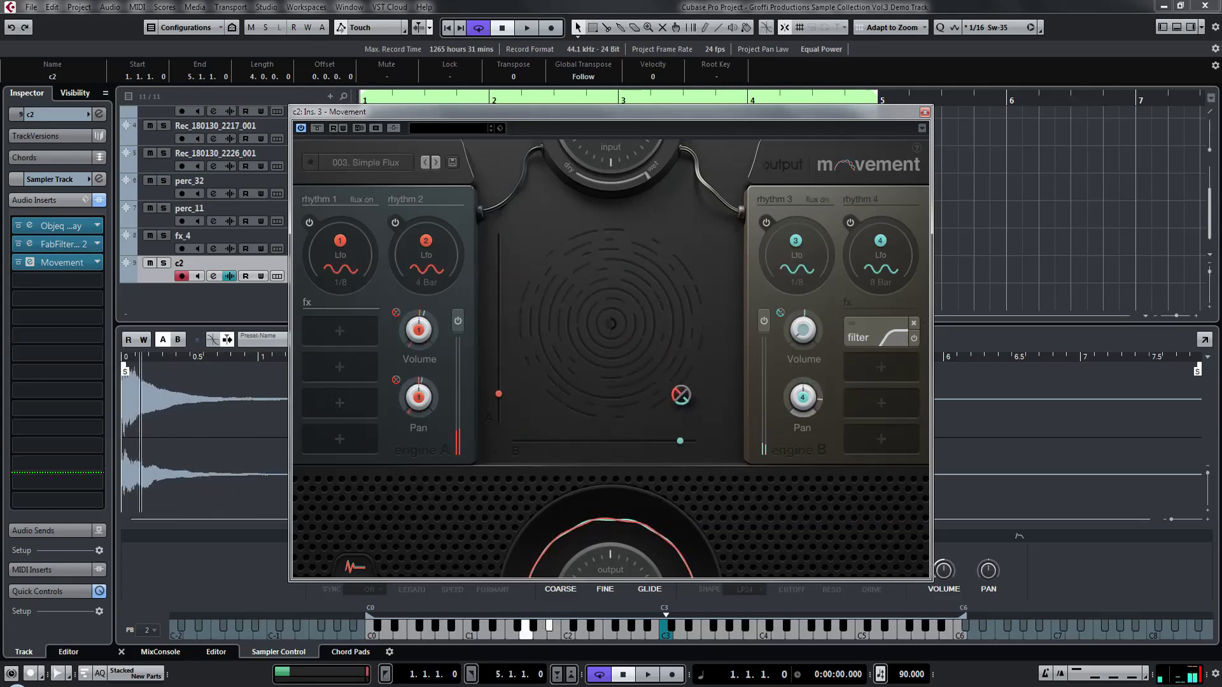
click(925, 113)
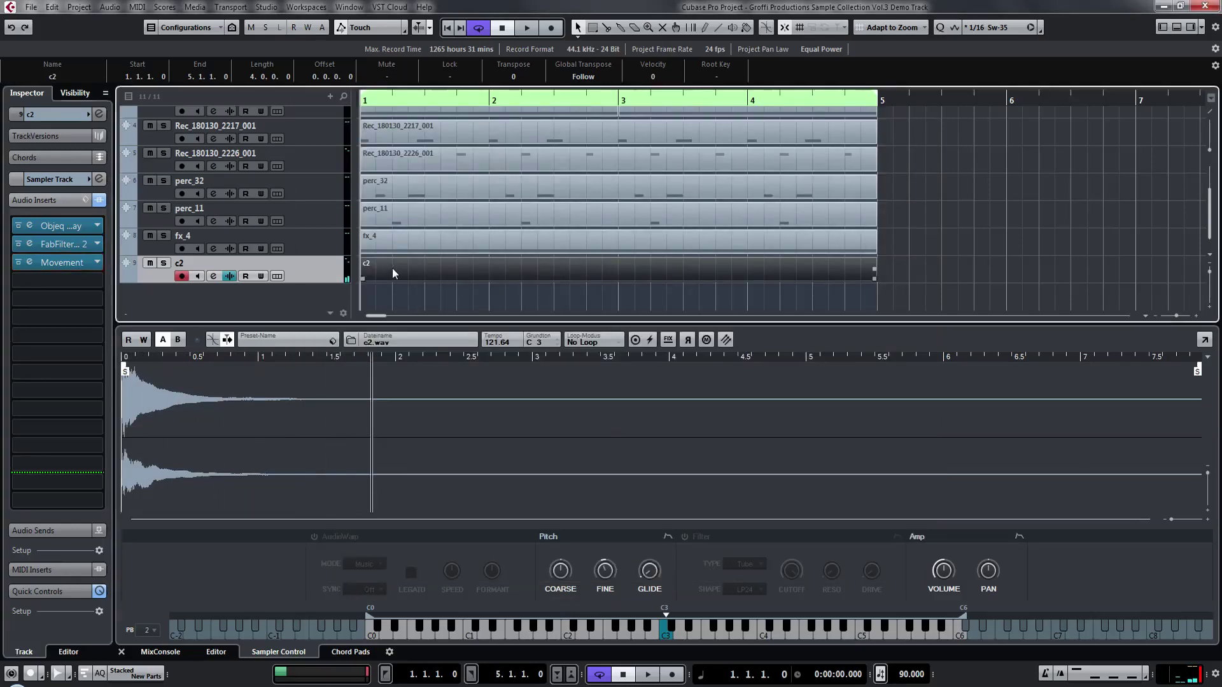
- Delete the empty four-bar part from the c2 track and start recording a new part from bar 1
double_click(392, 268)
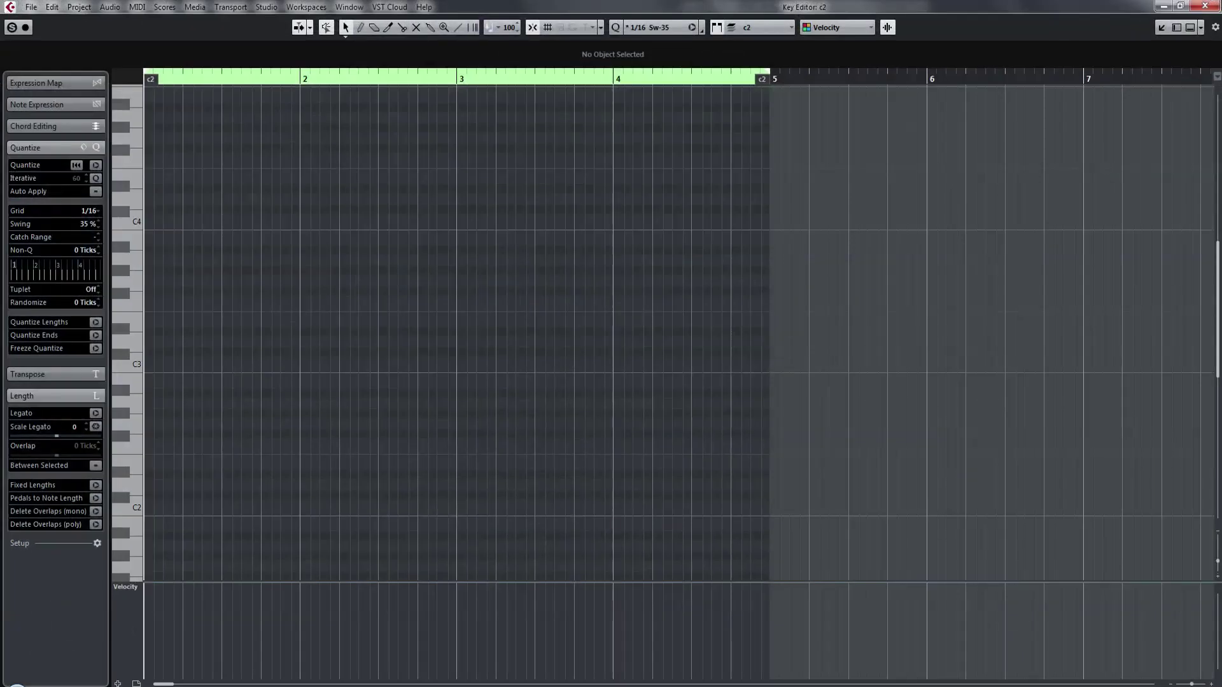
click(1203, 7)
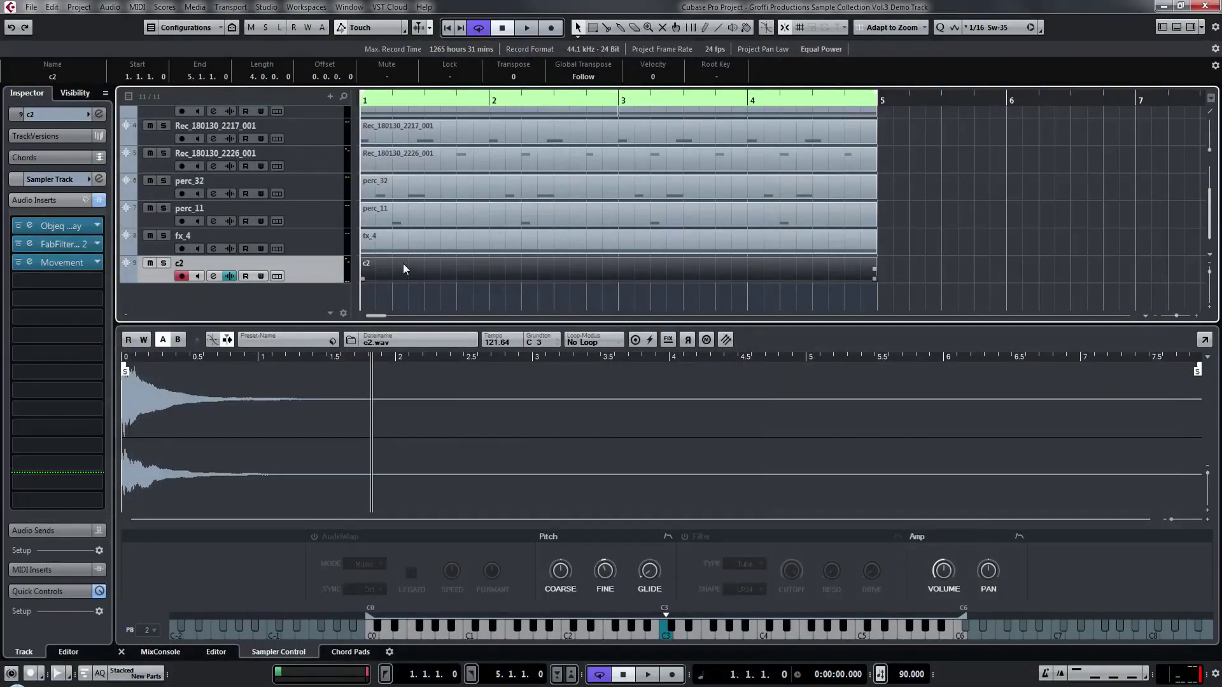
key(Delete)
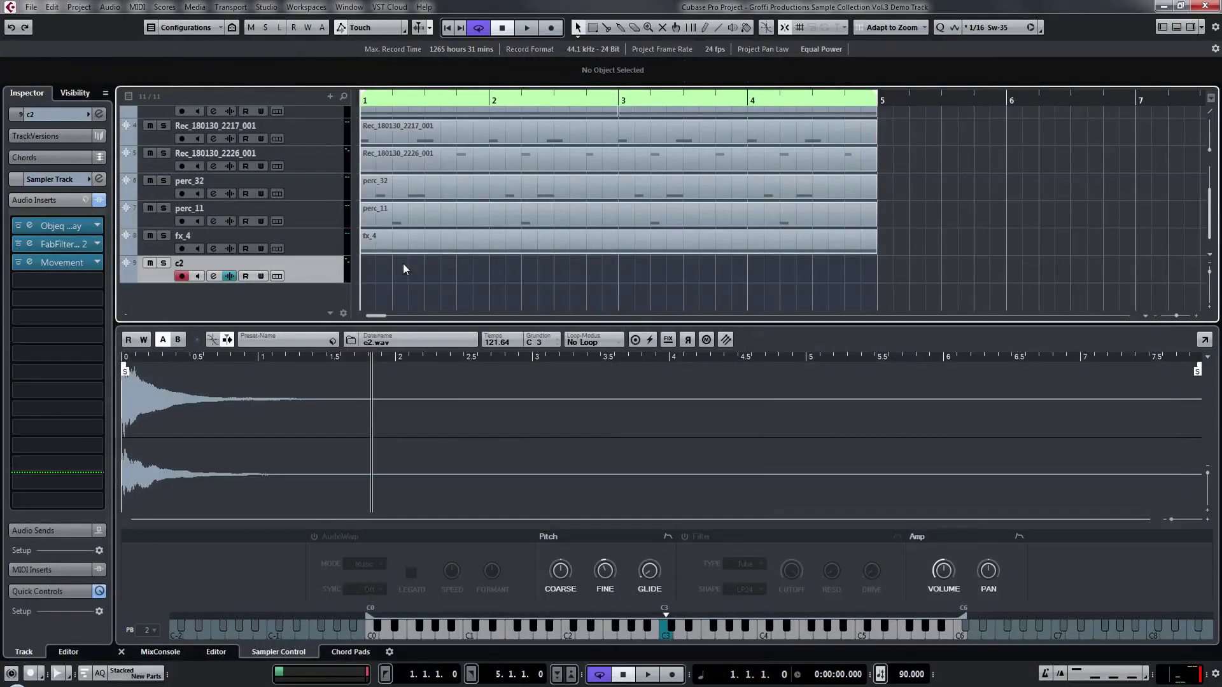
key(KP_Multiply)
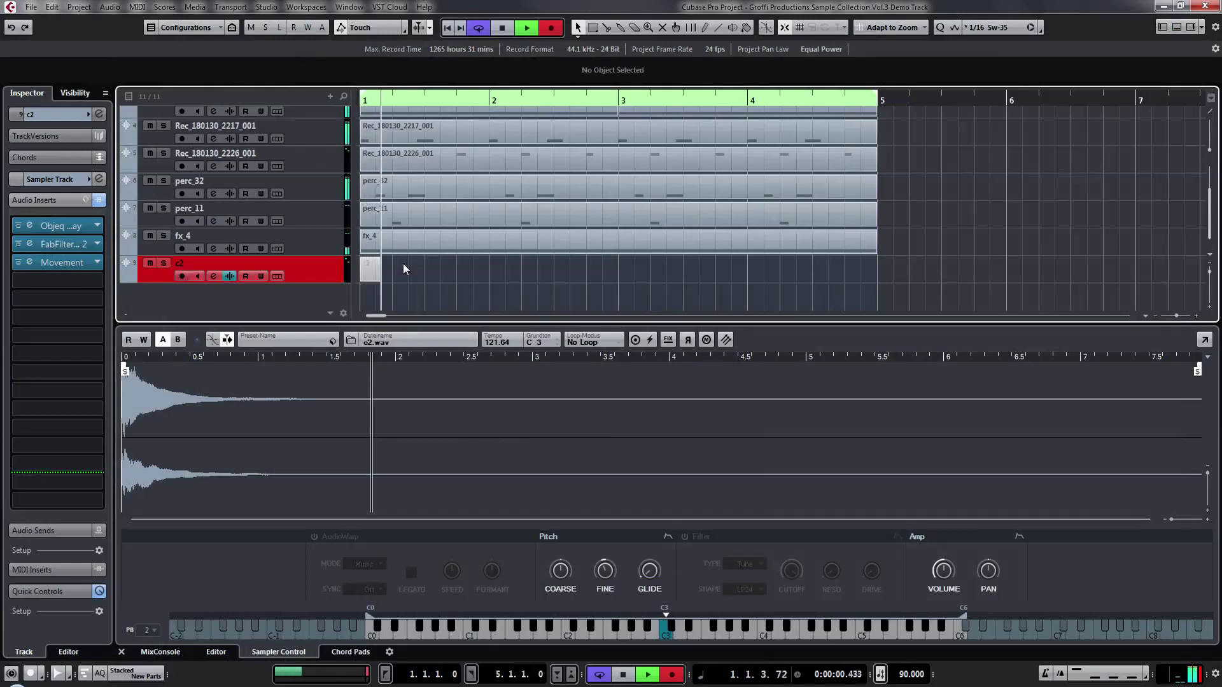